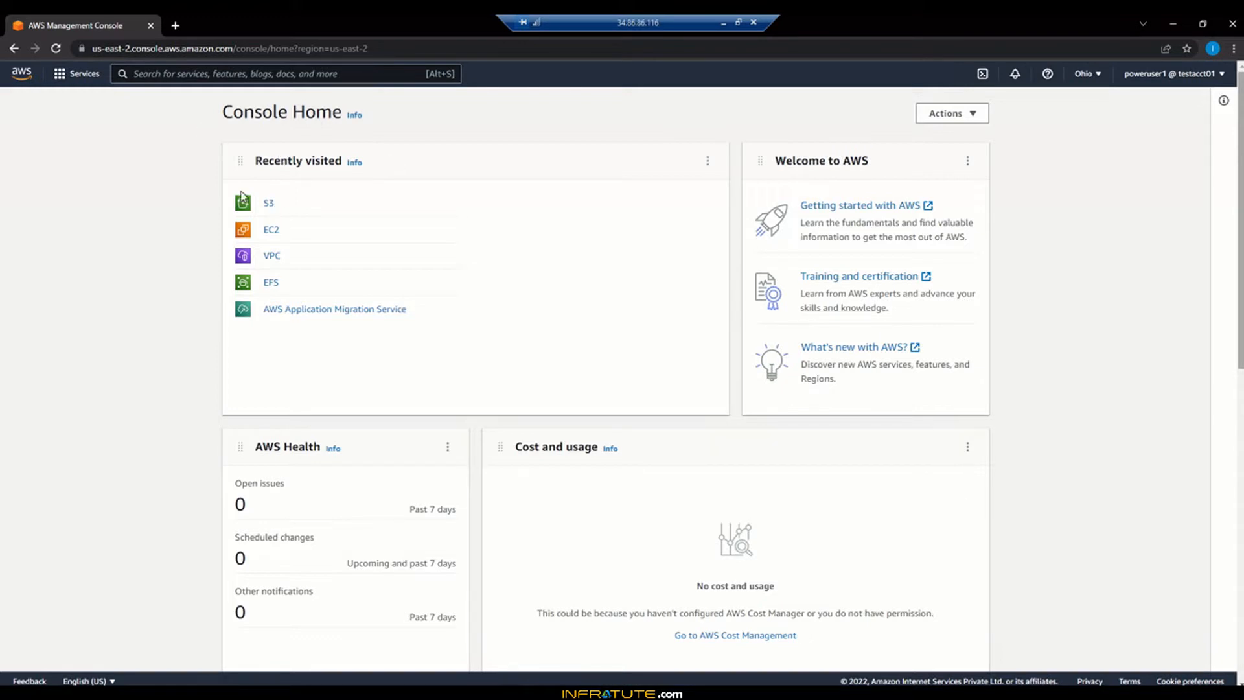
Open the S3 service from the Storage category and start creating a new bucket.
{"action": "left_click", "coordinate": [81, 77]}
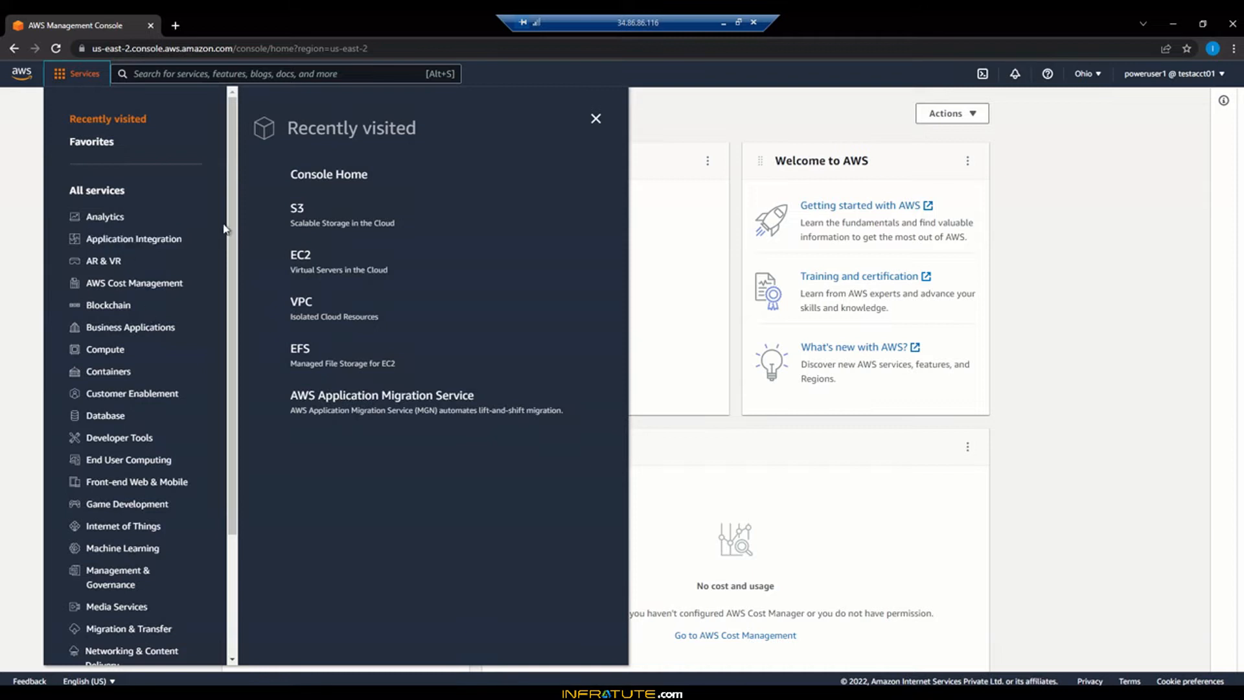
{"action": "scroll", "coordinate": [149, 260], "scroll_direction": "down", "scroll_amount": 3}
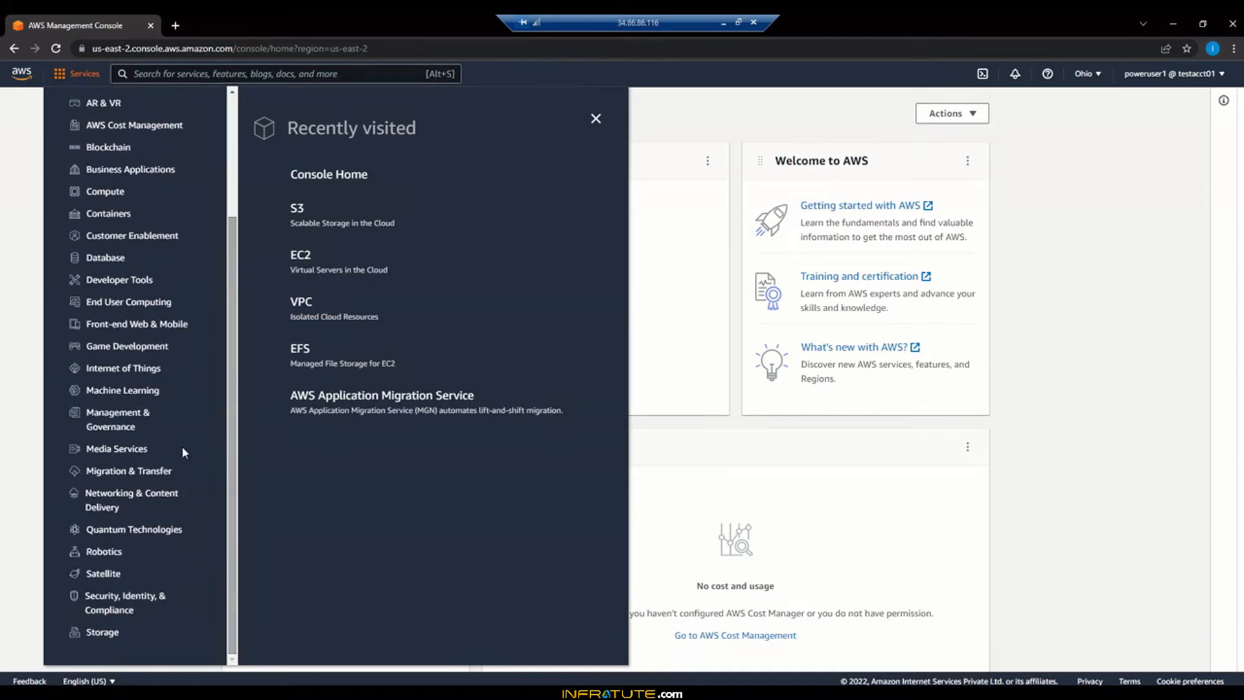
{"action": "left_click", "coordinate": [101, 639]}
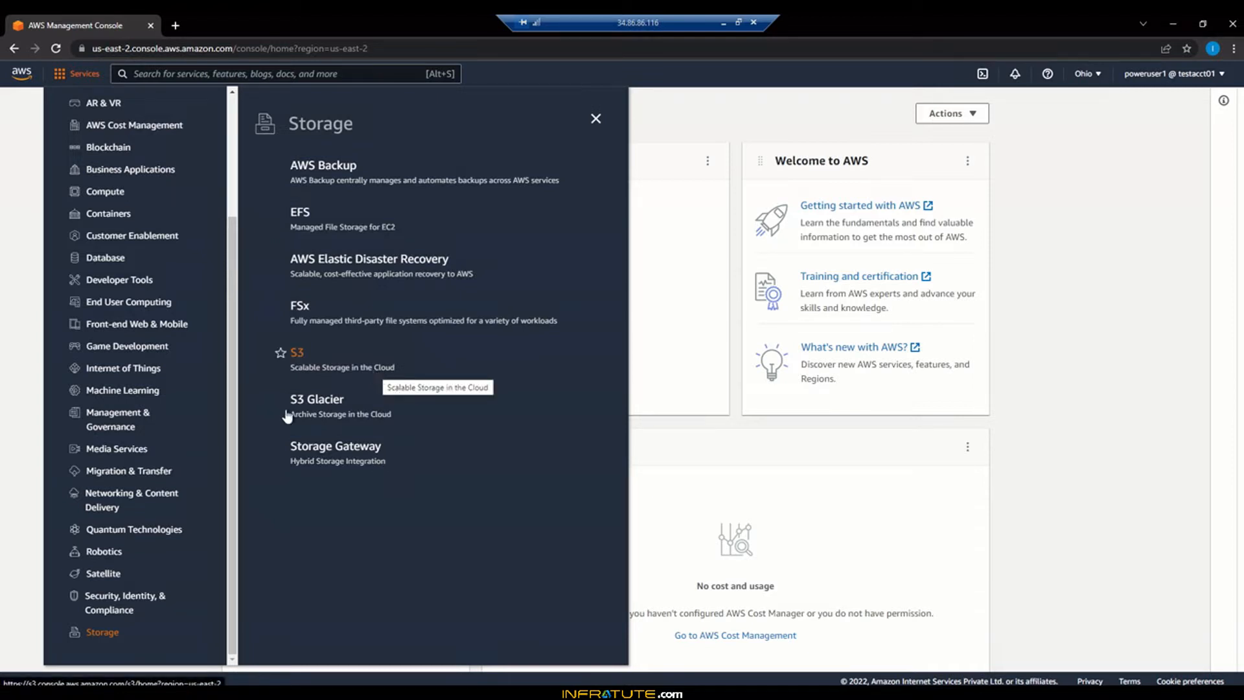
{"action": "left_click", "coordinate": [324, 374]}
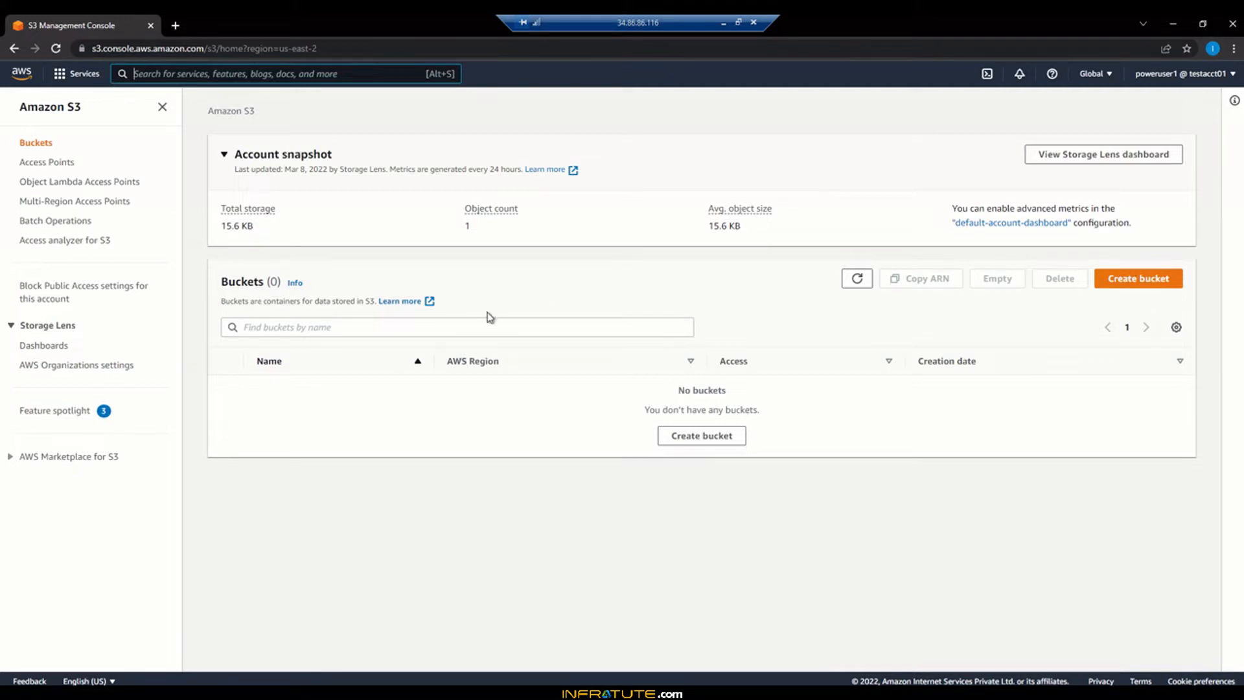
{"action": "left_click", "coordinate": [1139, 280]}
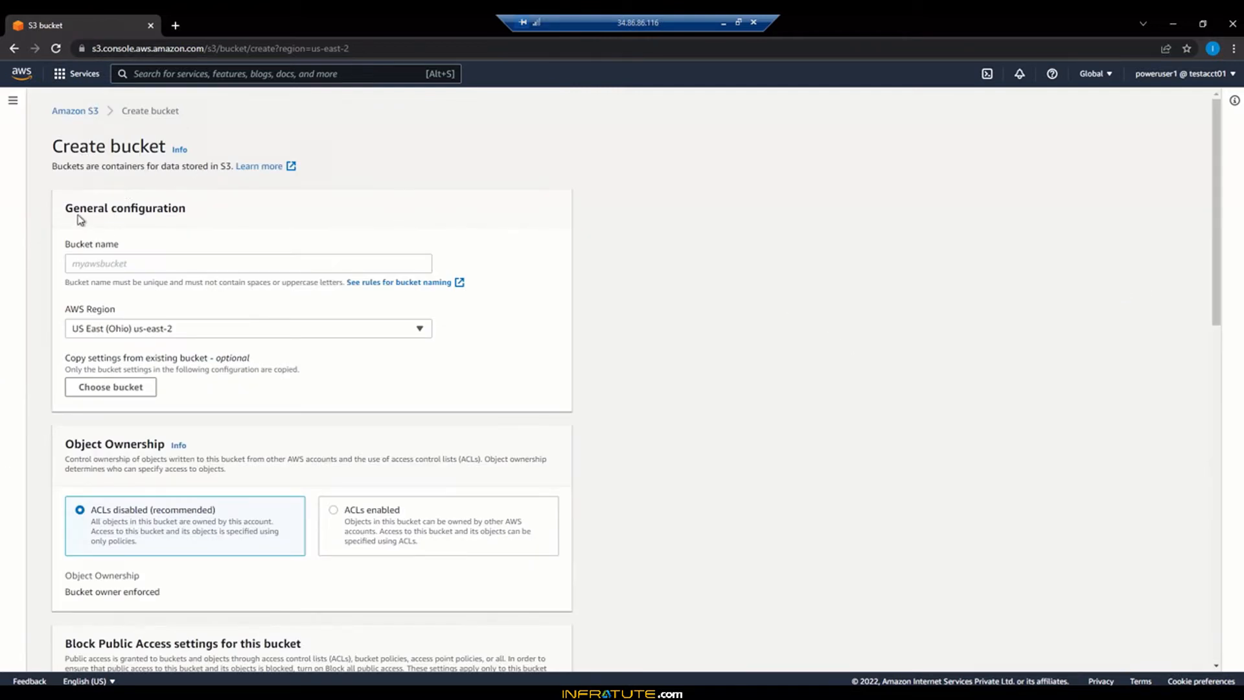
Enter testbucket0001 as the name of the new bucket.
{"action": "left_click", "coordinate": [122, 266]}
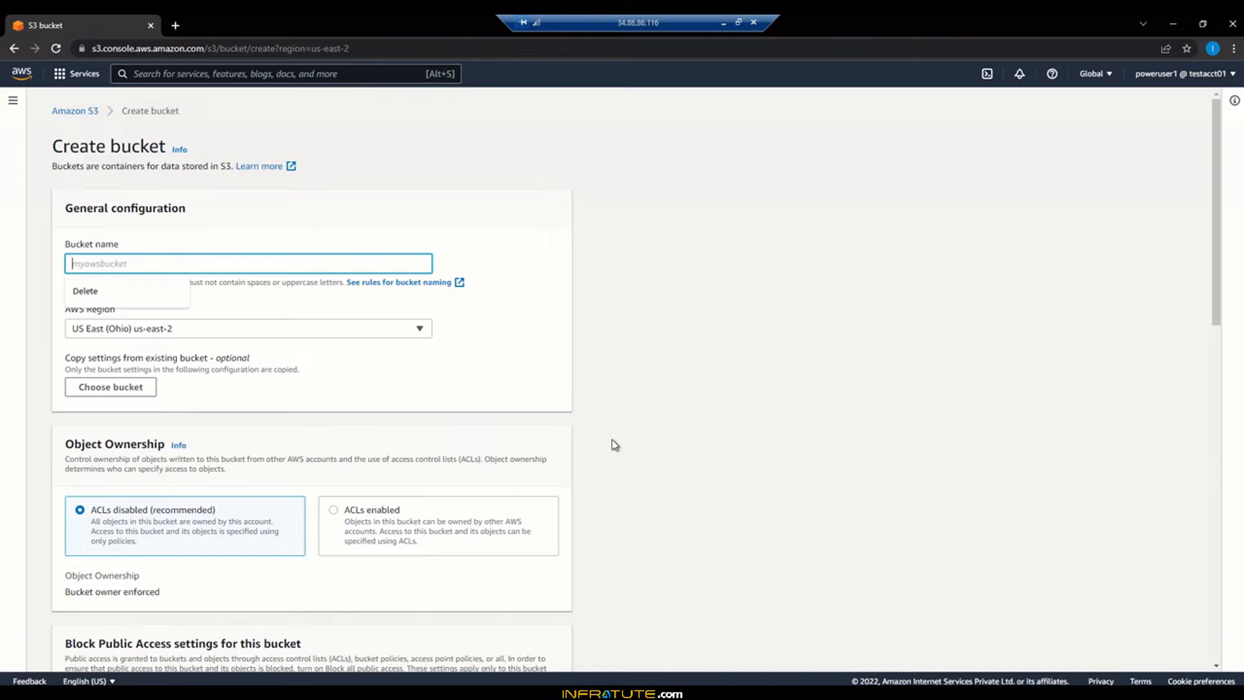
{"action": "scroll", "coordinate": [666, 492], "scroll_direction": "down", "scroll_amount": 9}
{"action": "scroll", "coordinate": [695, 502], "scroll_direction": "down", "scroll_amount": 4}
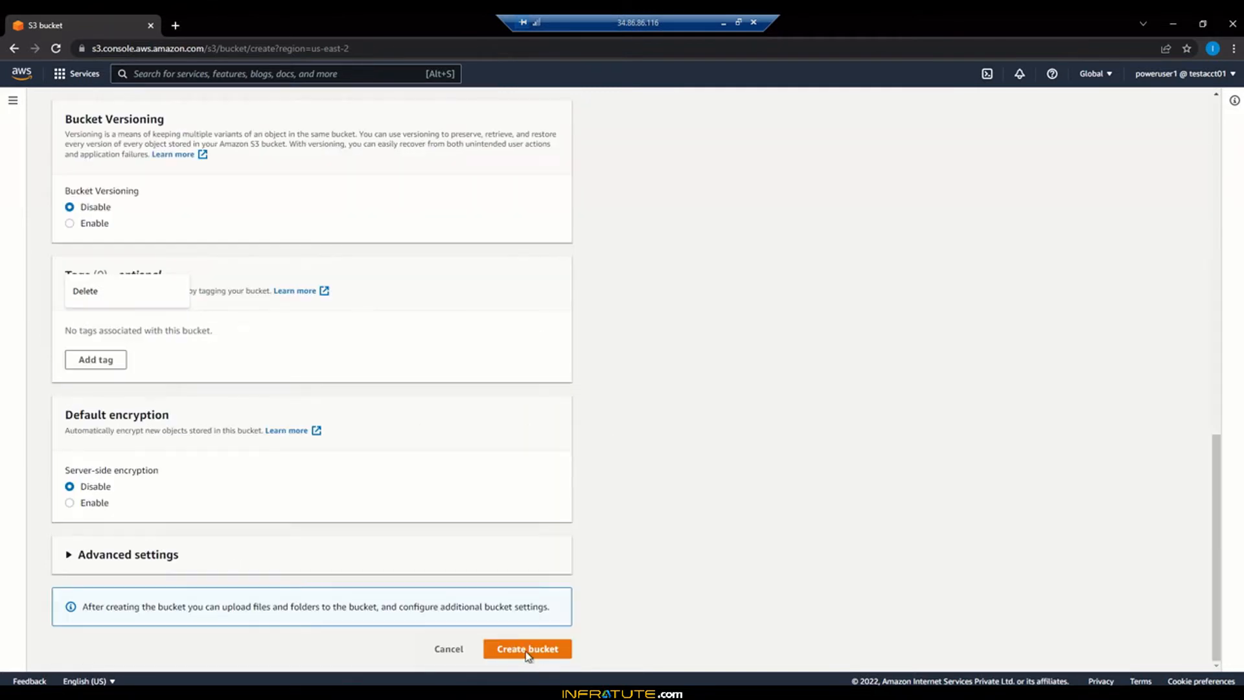
{"action": "scroll", "coordinate": [704, 478], "scroll_direction": "up", "scroll_amount": 12}
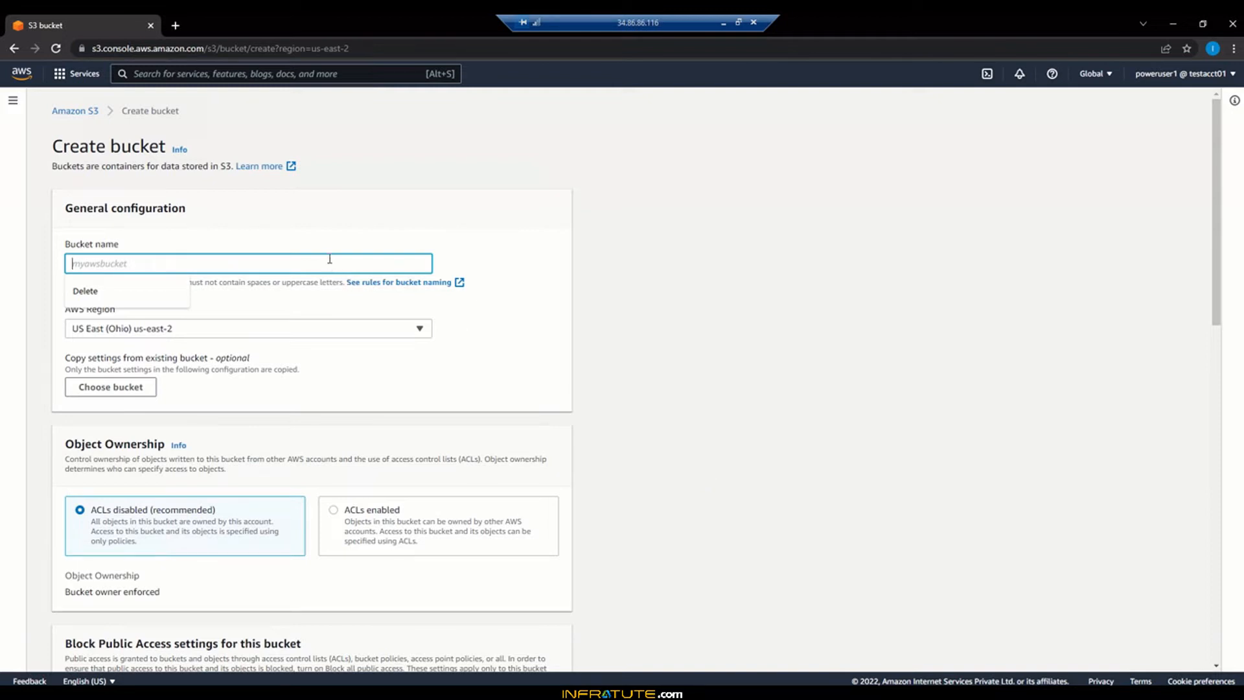
{"action": "type", "text": "test"}
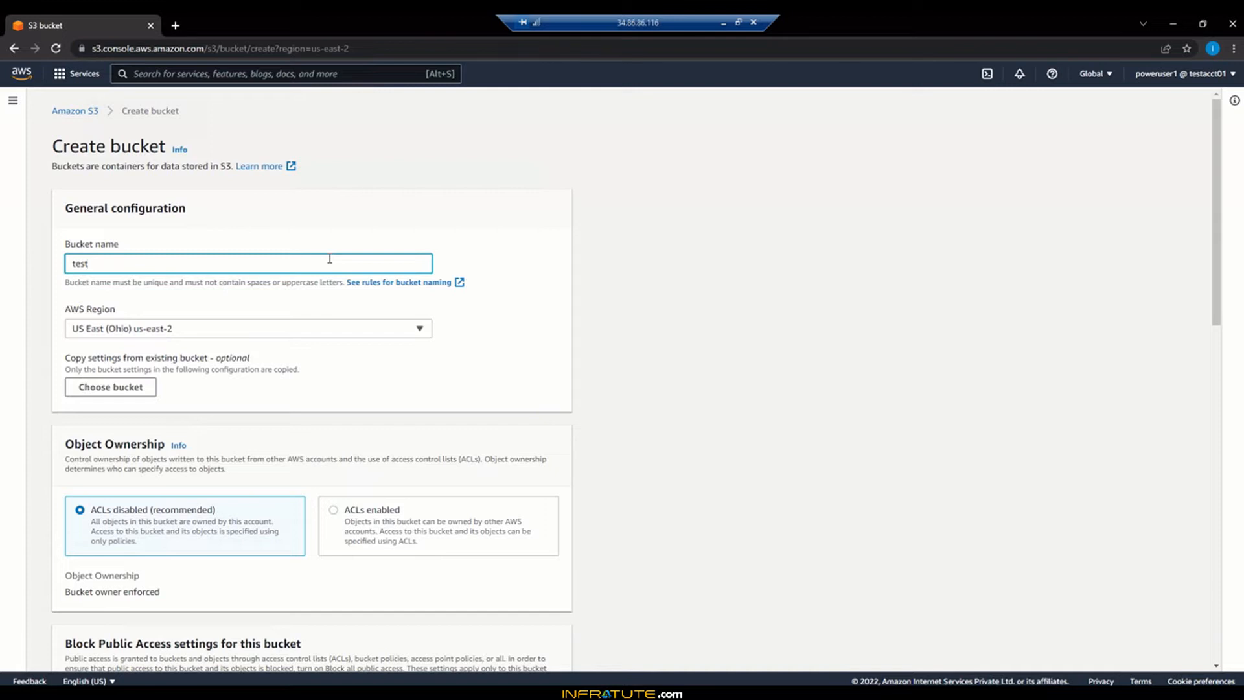
{"action": "type", "text": "bucket0001"}
Check which existing buckets are available to copy settings from, without choosing one.
{"action": "left_click", "coordinate": [96, 392]}
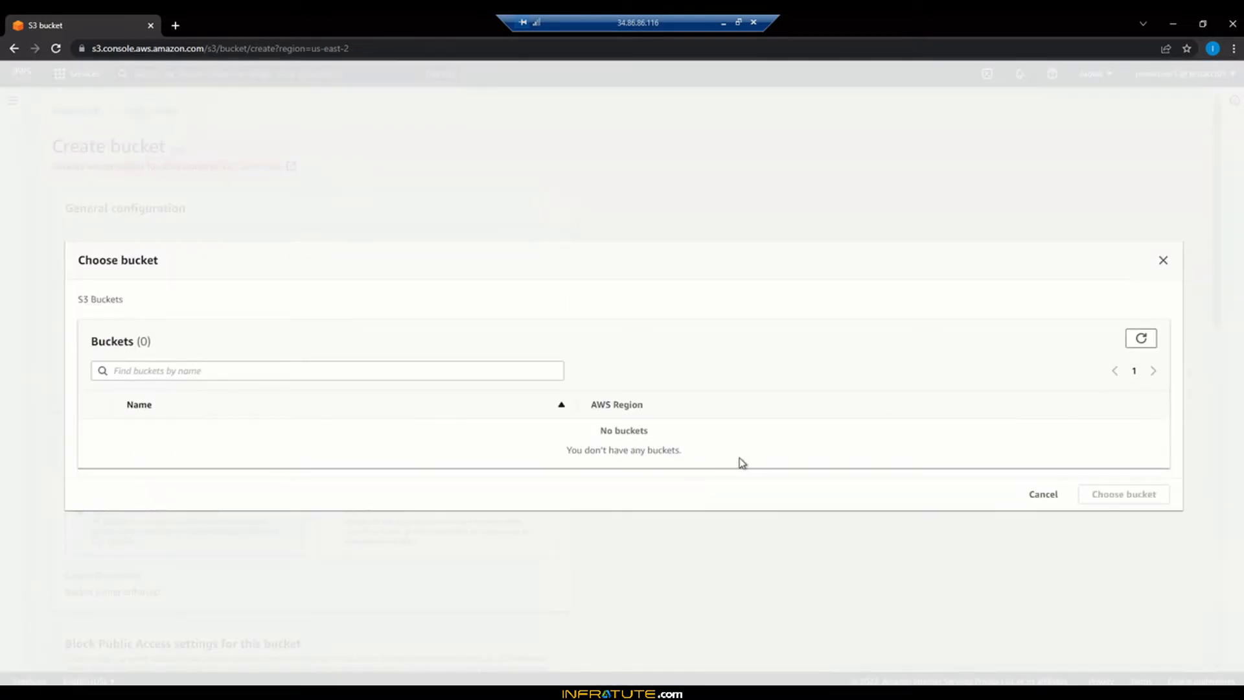
{"action": "left_click", "coordinate": [1163, 262]}
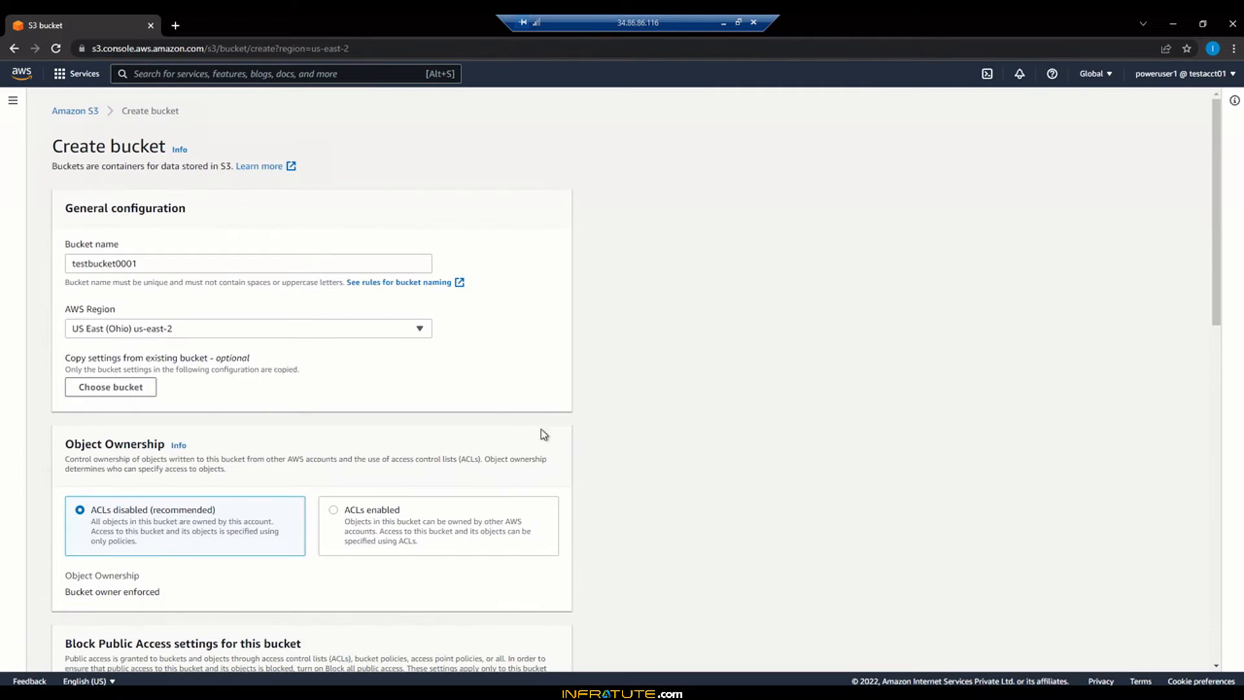
Read the Object Ownership, Block Public Access and Bucket Versioning settings of the new bucket.
{"action": "scroll", "coordinate": [542, 431], "scroll_direction": "down", "scroll_amount": 3}
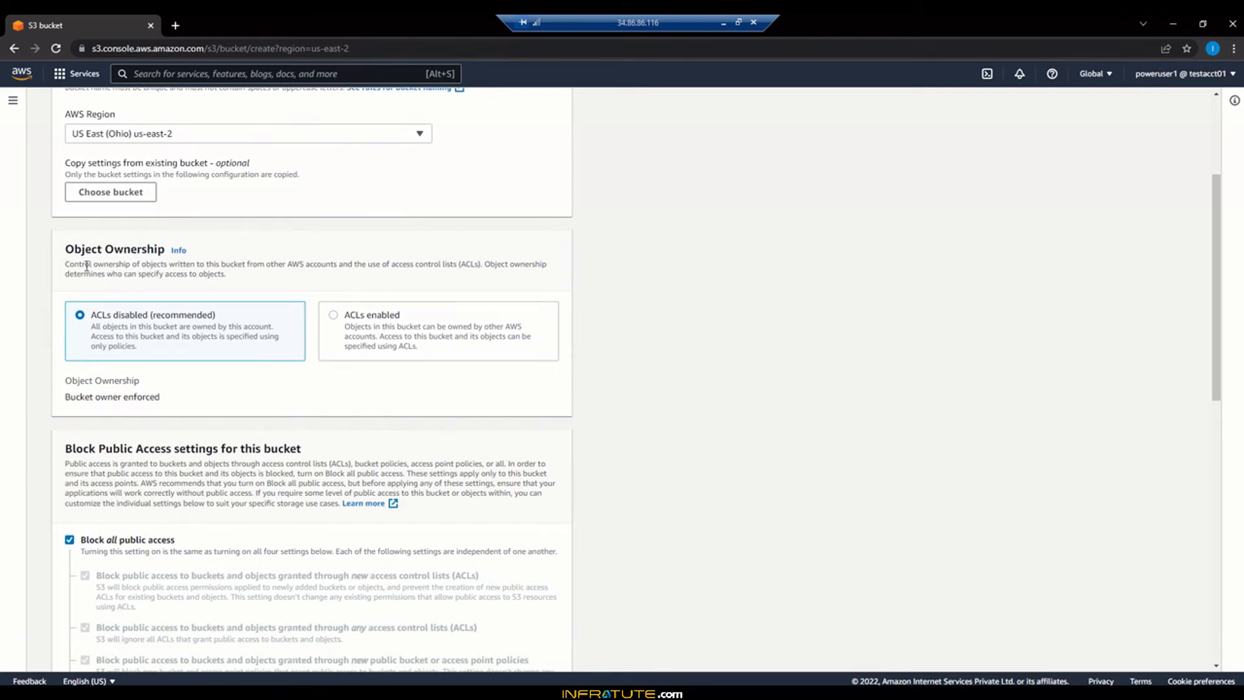
{"action": "left_click_drag", "start_coordinate": [86, 266], "coordinate": [342, 266]}
{"action": "left_click", "coordinate": [152, 325]}
{"action": "scroll", "coordinate": [174, 381], "scroll_direction": "down", "scroll_amount": 2}
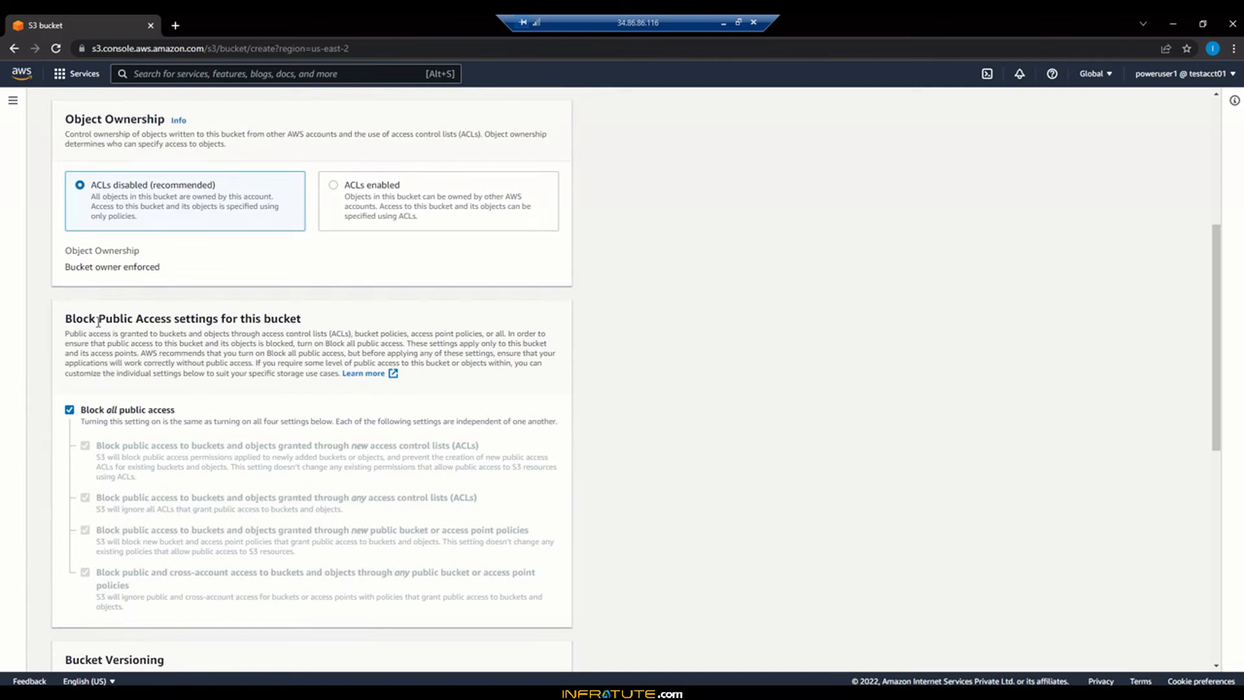
{"action": "left_click_drag", "start_coordinate": [98, 319], "coordinate": [263, 319]}
{"action": "left_click", "coordinate": [128, 400]}
{"action": "scroll", "coordinate": [105, 414], "scroll_direction": "down", "scroll_amount": 3}
{"action": "scroll", "coordinate": [106, 415], "scroll_direction": "down", "scroll_amount": 2}
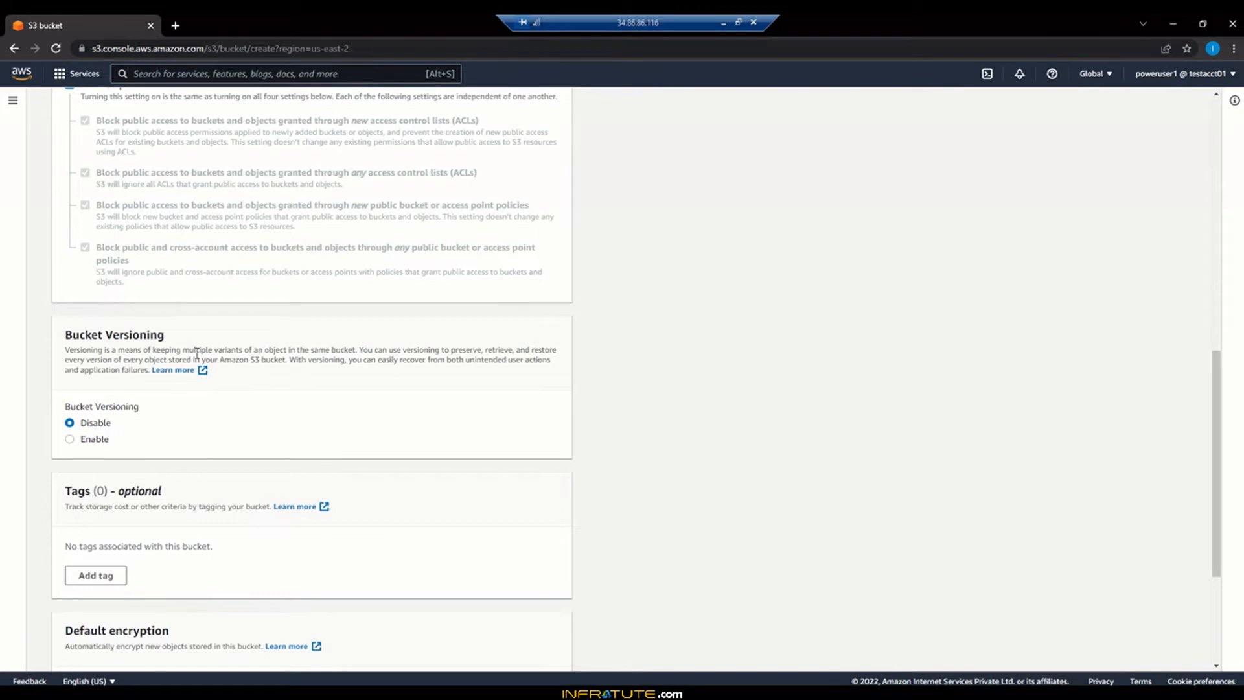
{"action": "left_click_drag", "start_coordinate": [177, 351], "coordinate": [297, 351]}
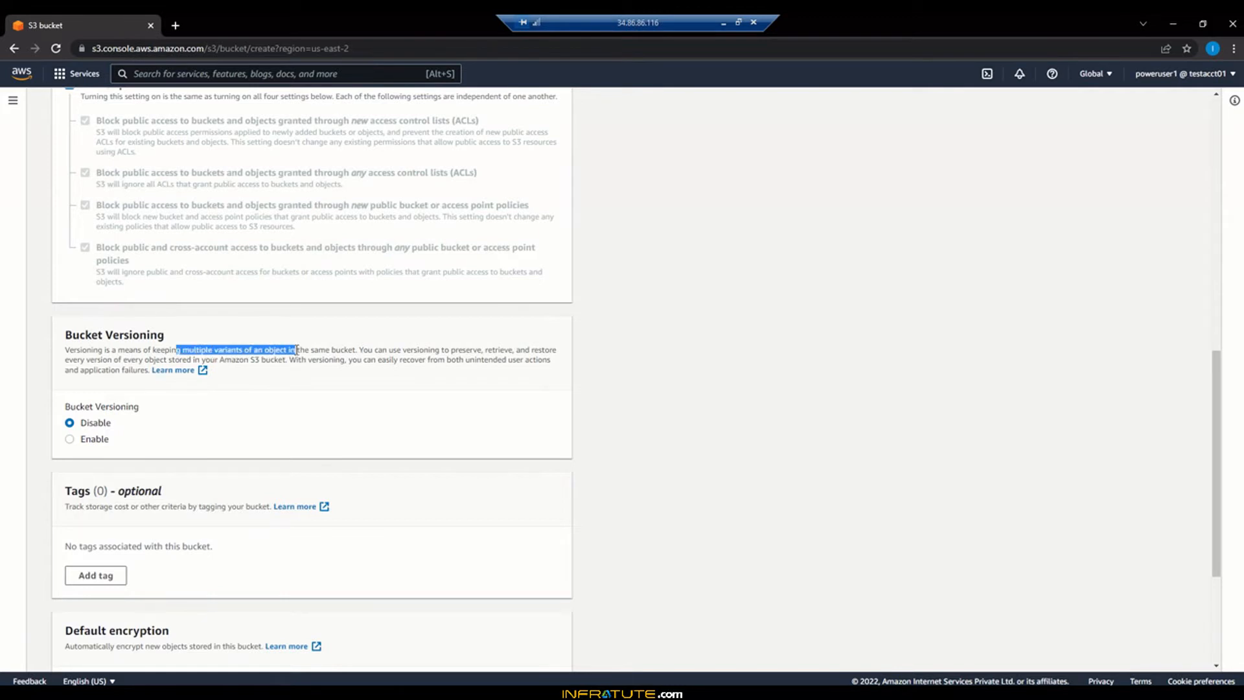
{"action": "left_click", "coordinate": [296, 350]}
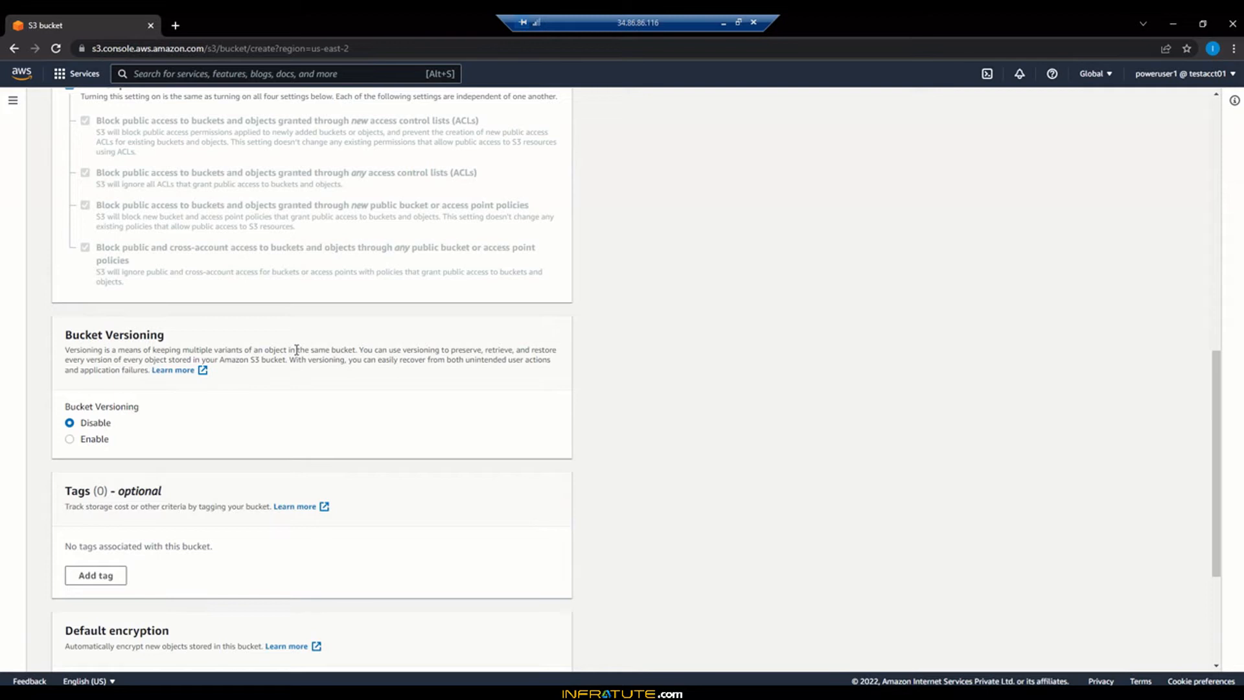
Add a tag to the bucket with the key S3Vol and the value DemoVol1.
{"action": "scroll", "coordinate": [265, 412], "scroll_direction": "down", "scroll_amount": 2}
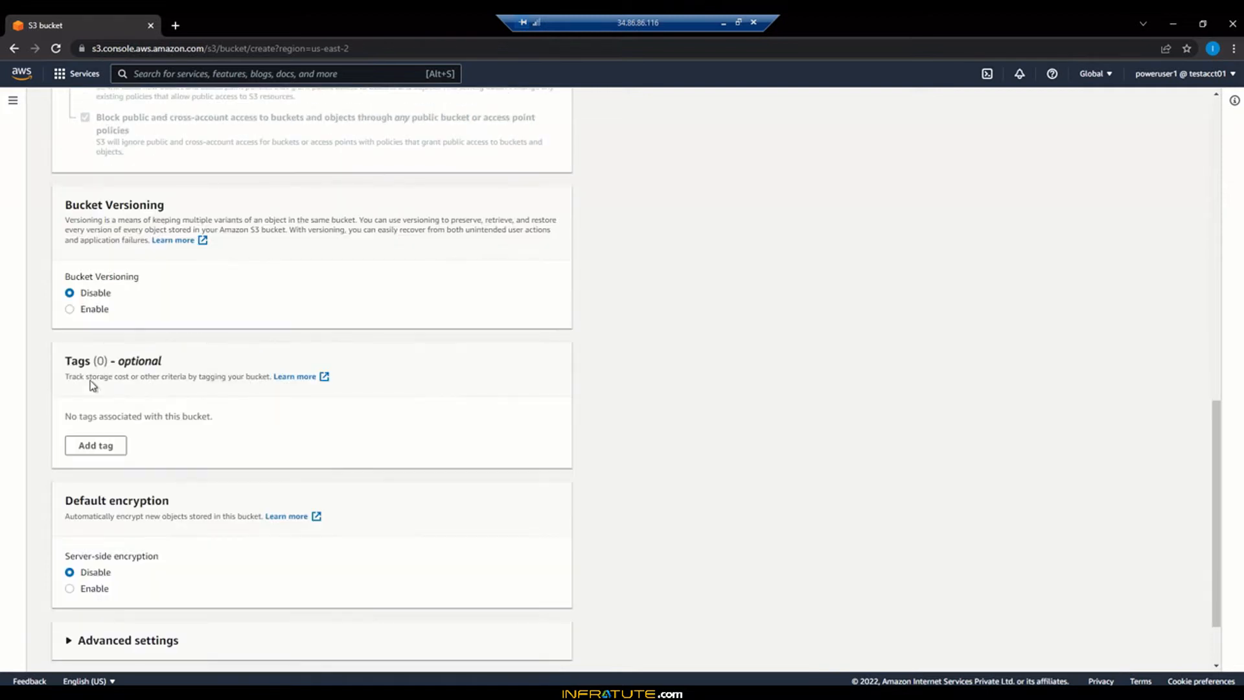
{"action": "left_click", "coordinate": [111, 444]}
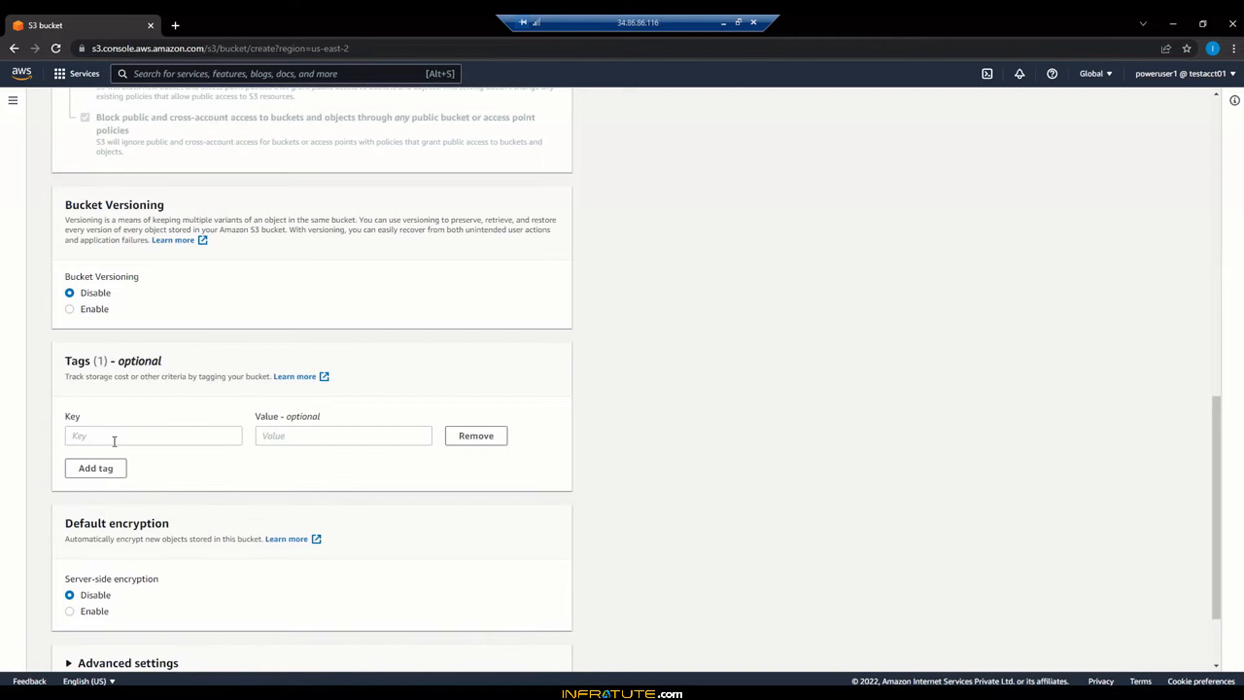
{"action": "left_click", "coordinate": [114, 440]}
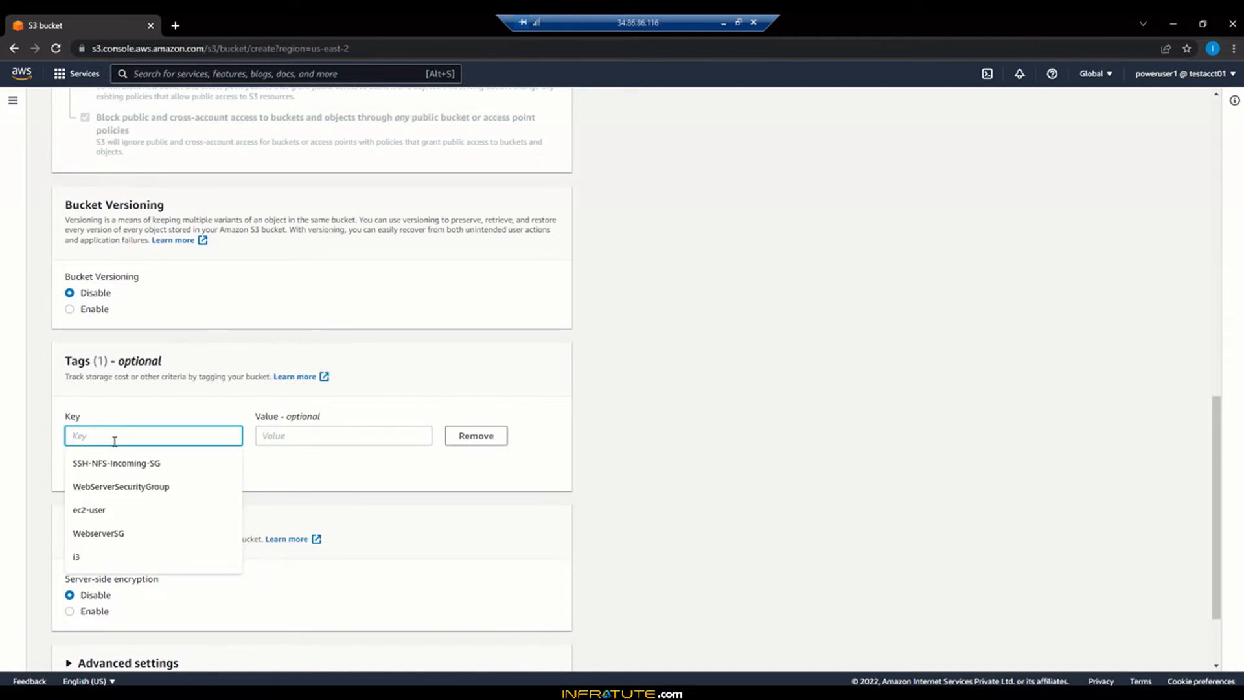
{"action": "type", "text": "S3Vol"}
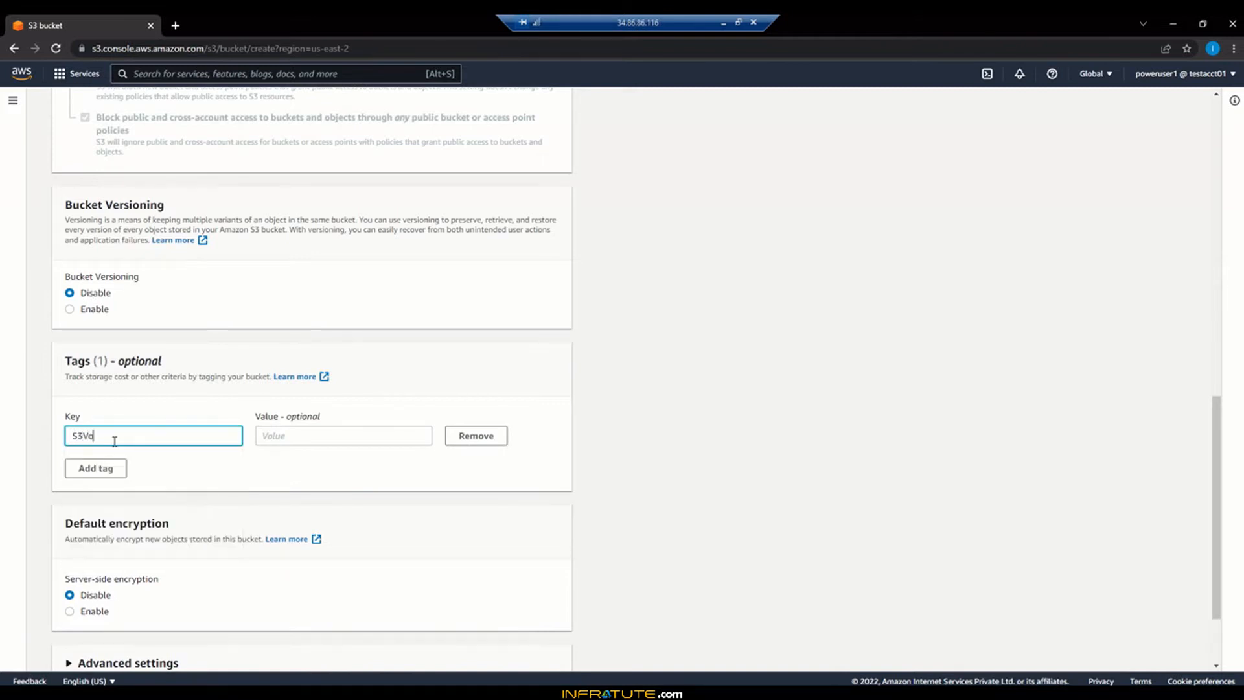
{"action": "key", "text": "Tab"}
{"action": "type", "text": "DemoVol1"}
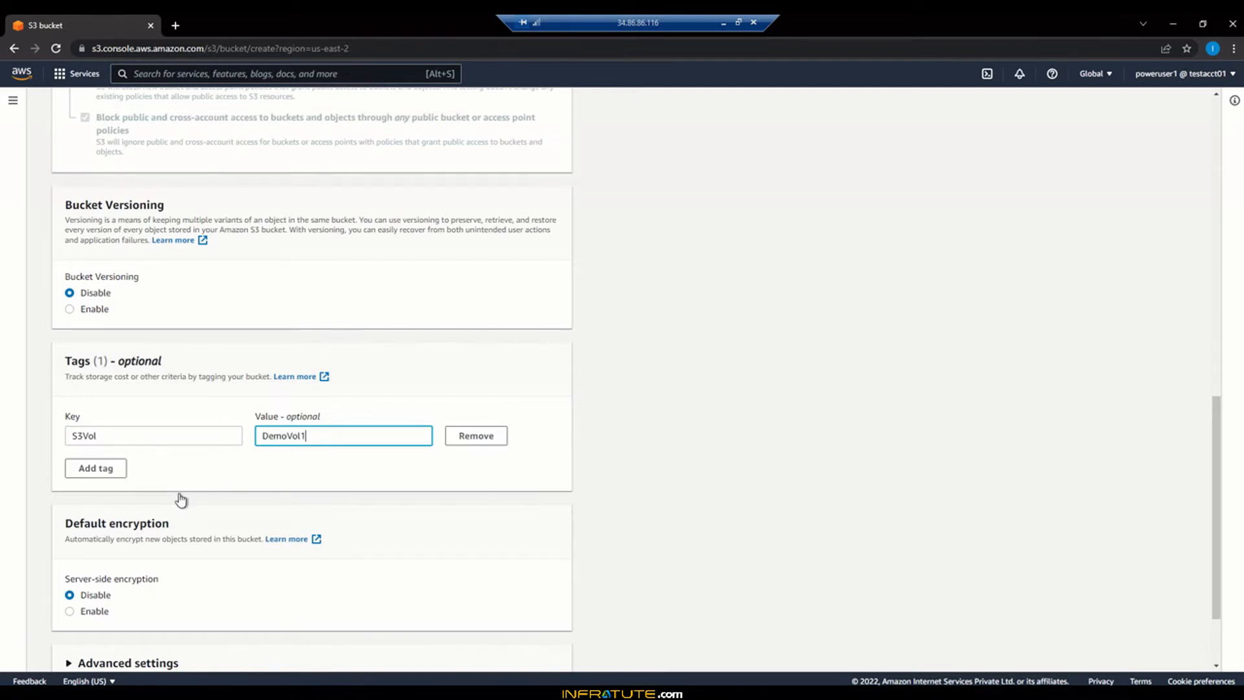
Expand the bucket's advanced settings and read the description of the Object Lock option.
{"action": "scroll", "coordinate": [184, 492], "scroll_direction": "down", "scroll_amount": 1}
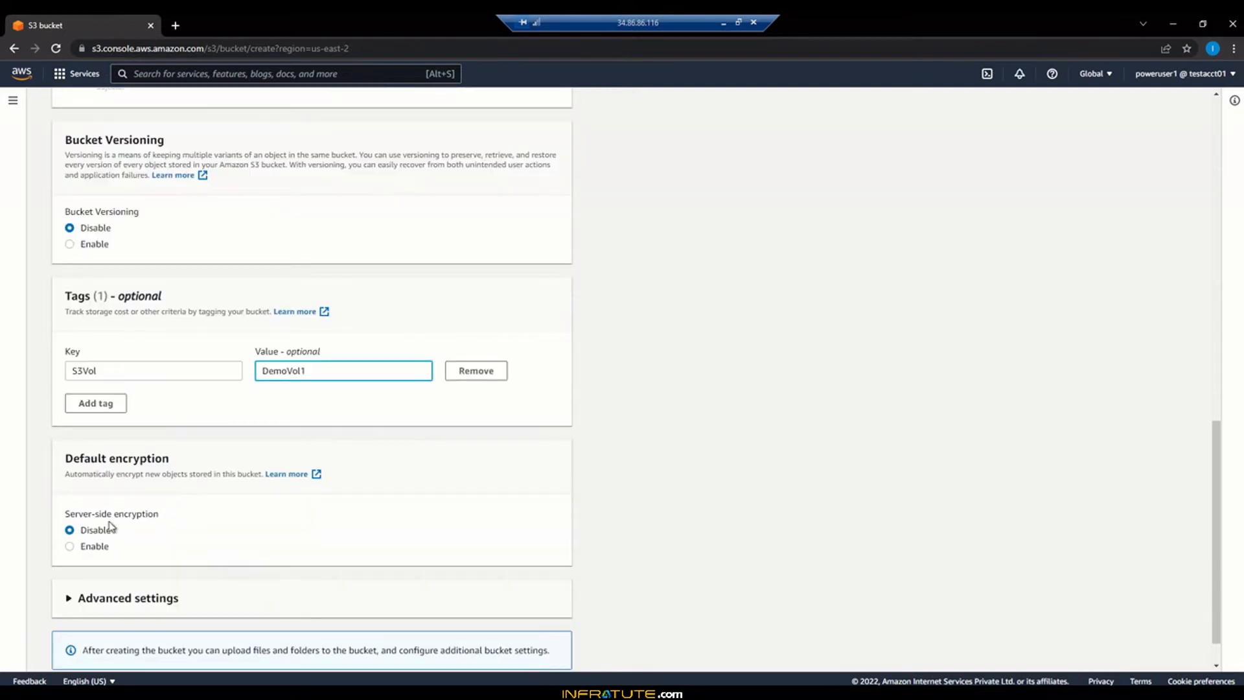
{"action": "scroll", "coordinate": [210, 536], "scroll_direction": "down", "scroll_amount": 1}
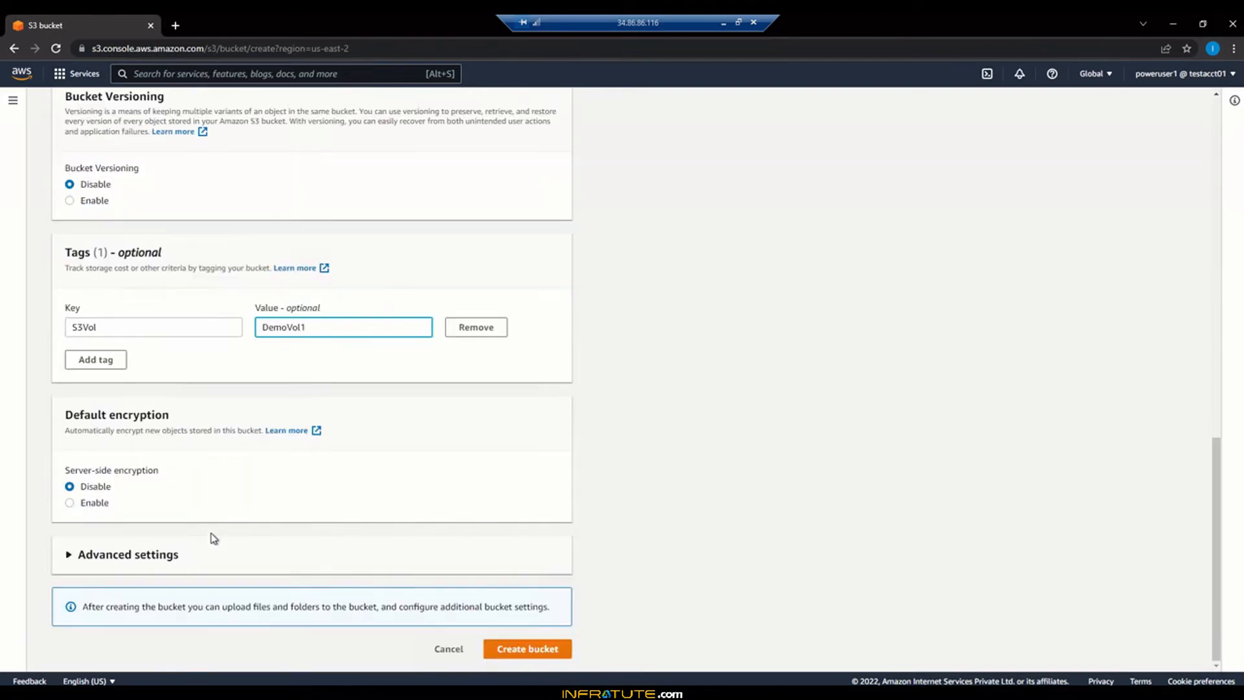
{"action": "left_click", "coordinate": [181, 555]}
{"action": "scroll", "coordinate": [178, 554], "scroll_direction": "down", "scroll_amount": 3}
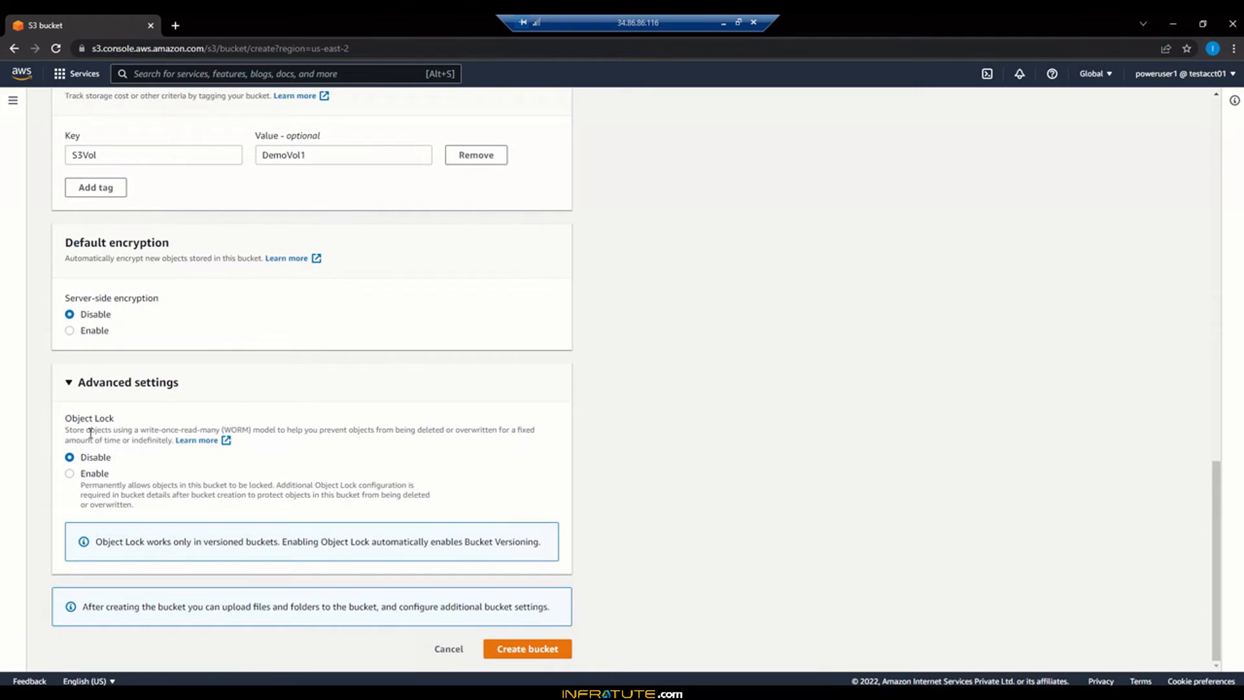
{"action": "left_click_drag", "start_coordinate": [85, 430], "coordinate": [376, 430]}
{"action": "left_click", "coordinate": [282, 426]}
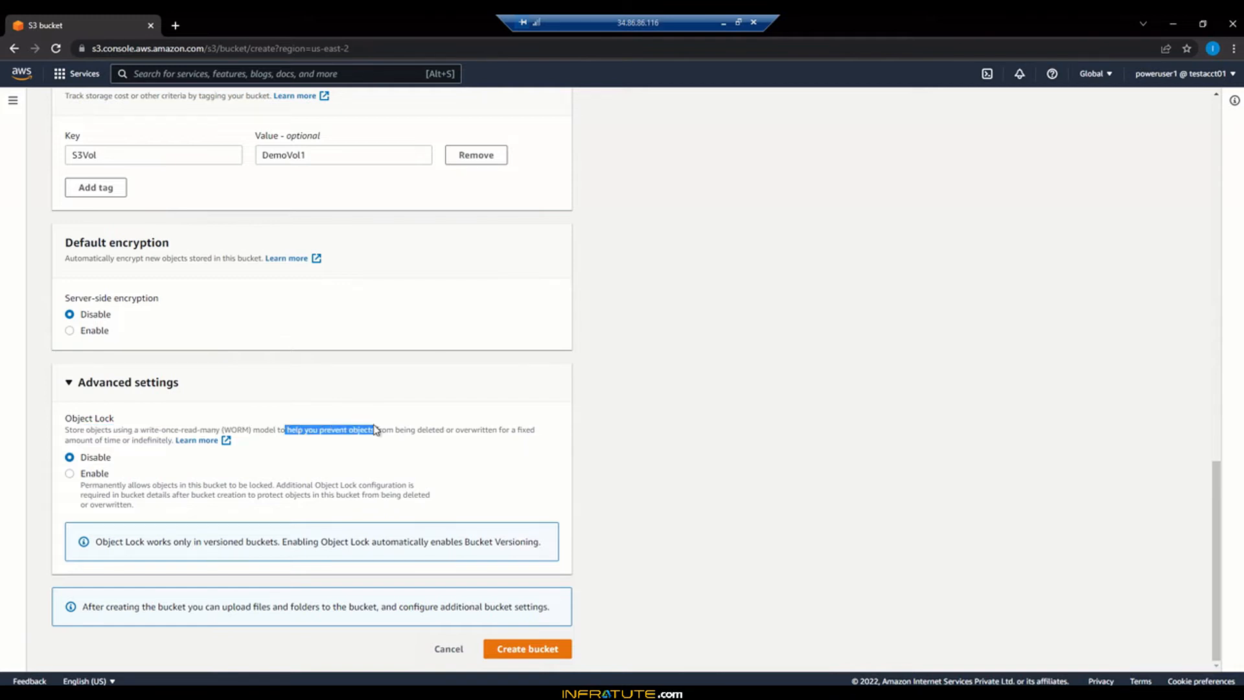
{"action": "left_click", "coordinate": [156, 429]}
{"action": "left_click_drag", "start_coordinate": [136, 428], "coordinate": [425, 430]}
{"action": "left_click", "coordinate": [304, 431]}
{"action": "left_click", "coordinate": [428, 430]}
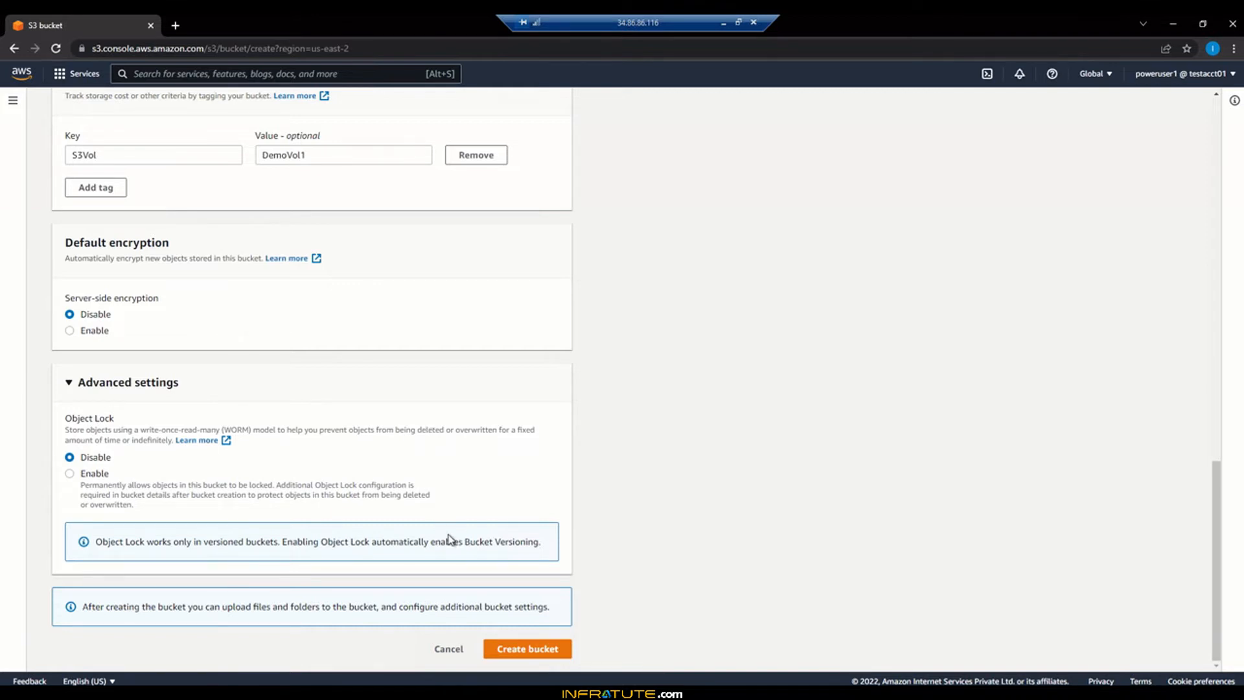
Review the whole bucket configuration and try to create the bucket as testbucket0001.
{"action": "scroll", "coordinate": [451, 540], "scroll_direction": "up", "scroll_amount": 5}
{"action": "scroll", "coordinate": [450, 539], "scroll_direction": "up", "scroll_amount": 10}
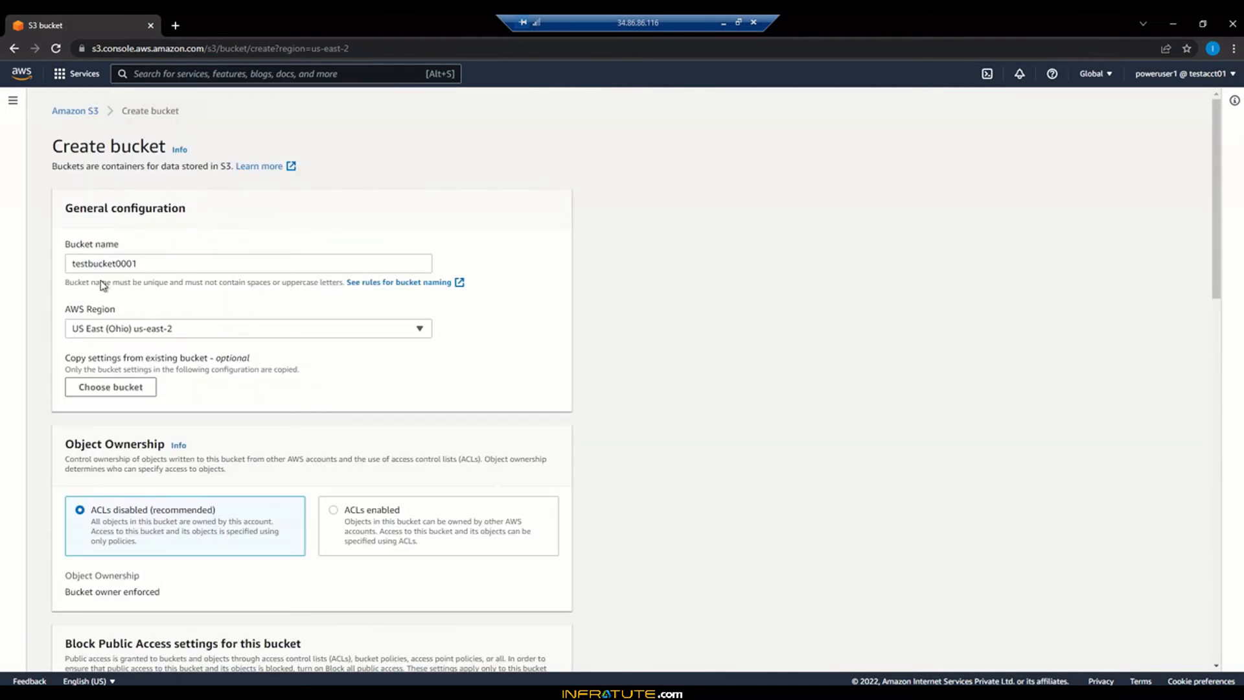
{"action": "scroll", "coordinate": [387, 508], "scroll_direction": "down", "scroll_amount": 11}
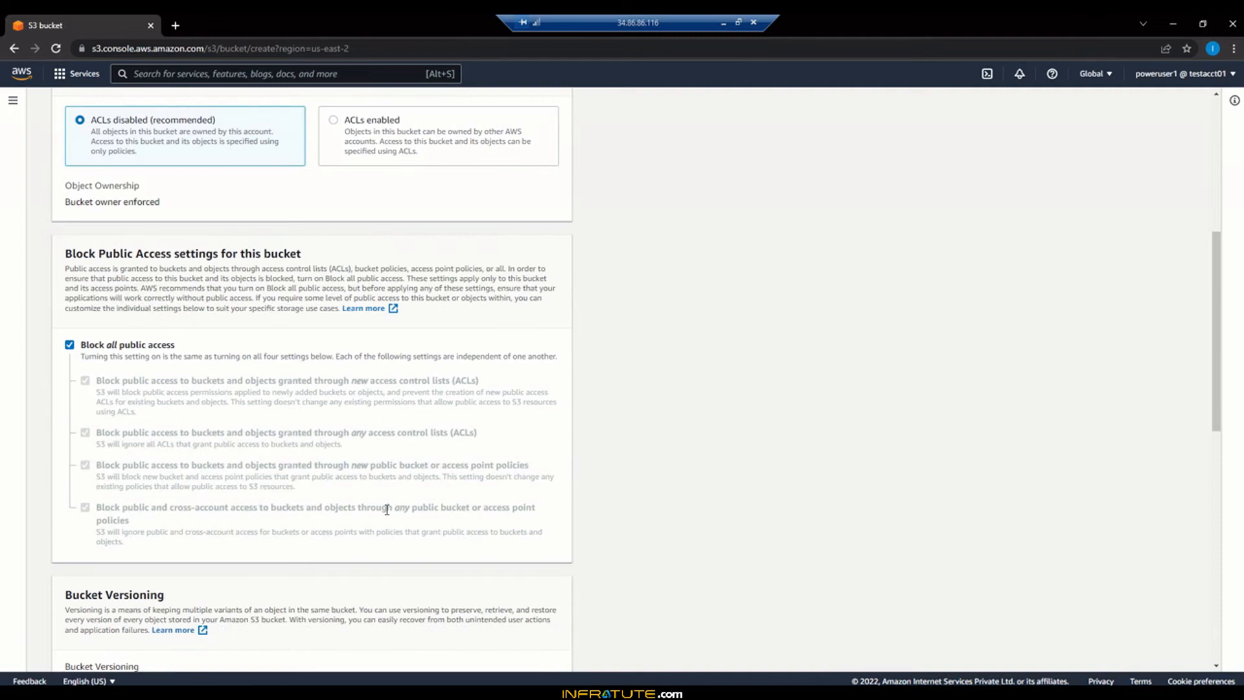
{"action": "scroll", "coordinate": [413, 583], "scroll_direction": "down", "scroll_amount": 5}
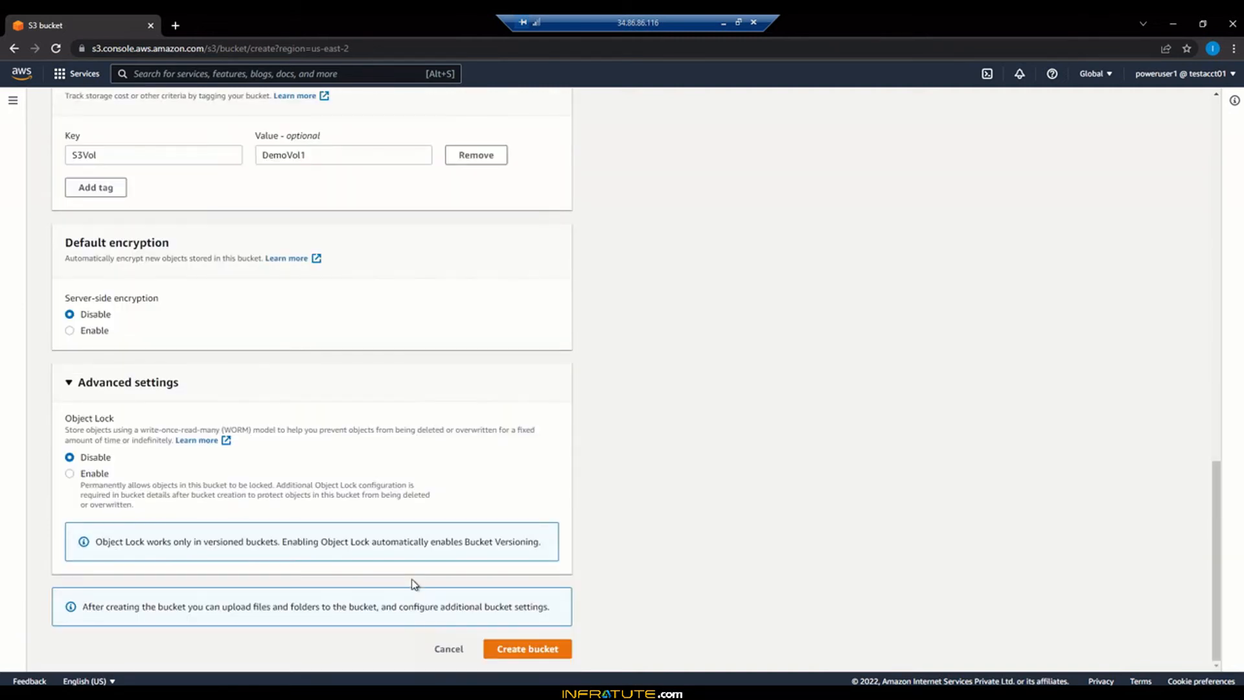
{"action": "left_click", "coordinate": [535, 649]}
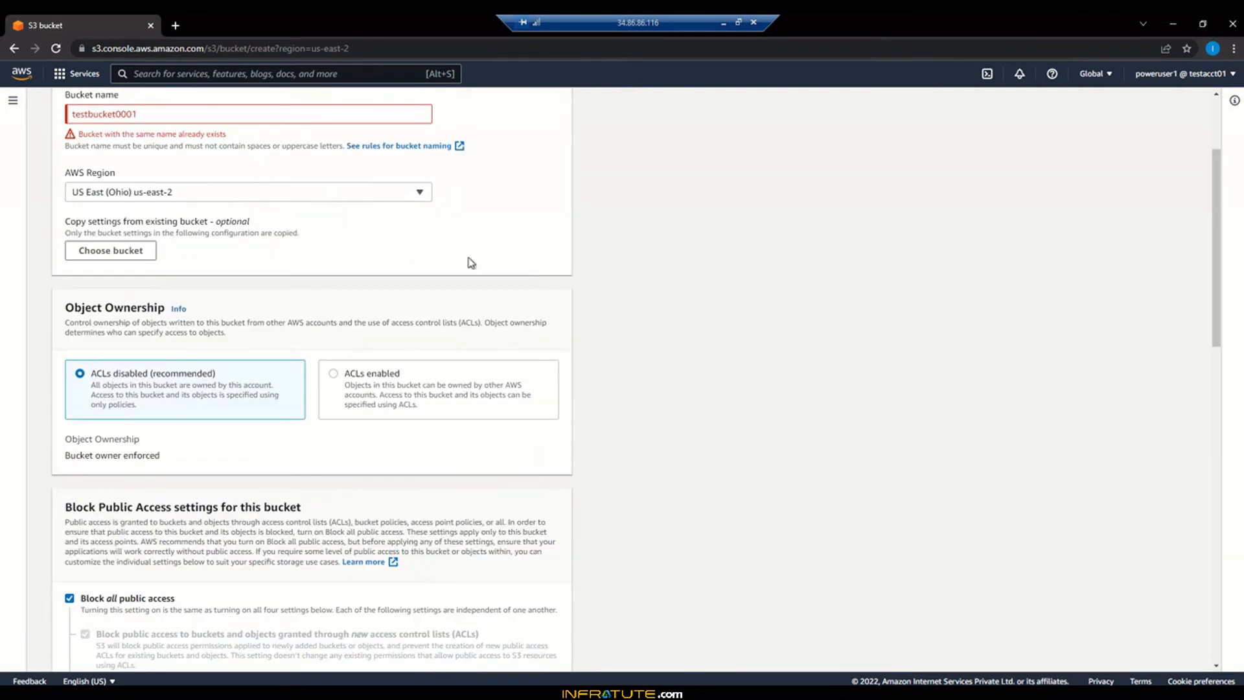
Replace the numeric ending of the bucket name, trying testbucket01 and testbucket01a.
{"action": "left_click", "coordinate": [143, 113]}
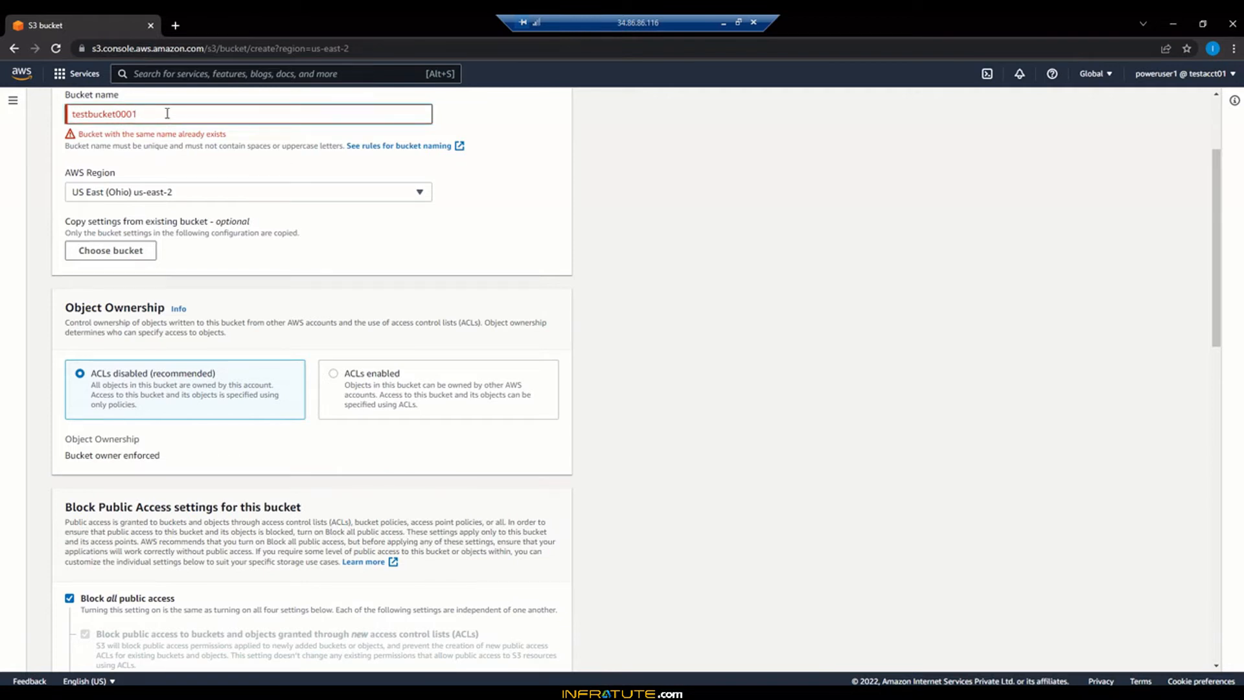
{"action": "key", "text": "BackSpace"}
{"action": "key", "text": "BackSpace"}
{"action": "key", "text": "BackSpace"}
{"action": "key", "text": "BackSpace"}
{"action": "type", "text": "01"}
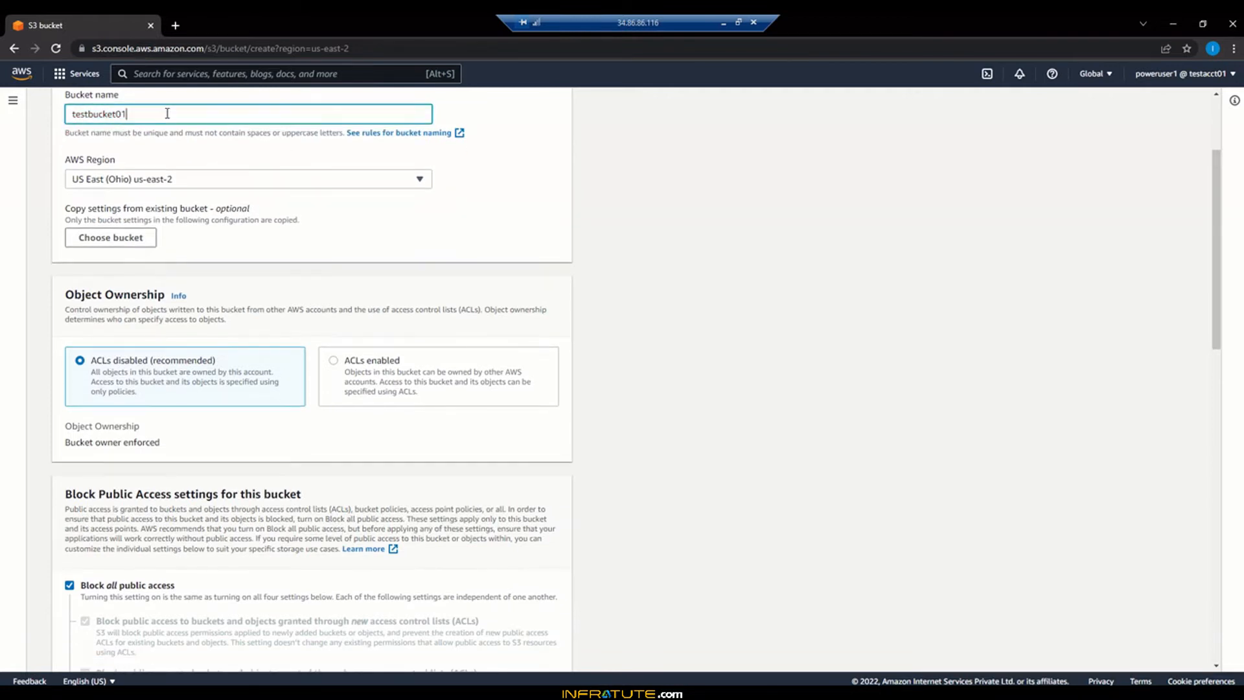
{"action": "type", "text": "a"}
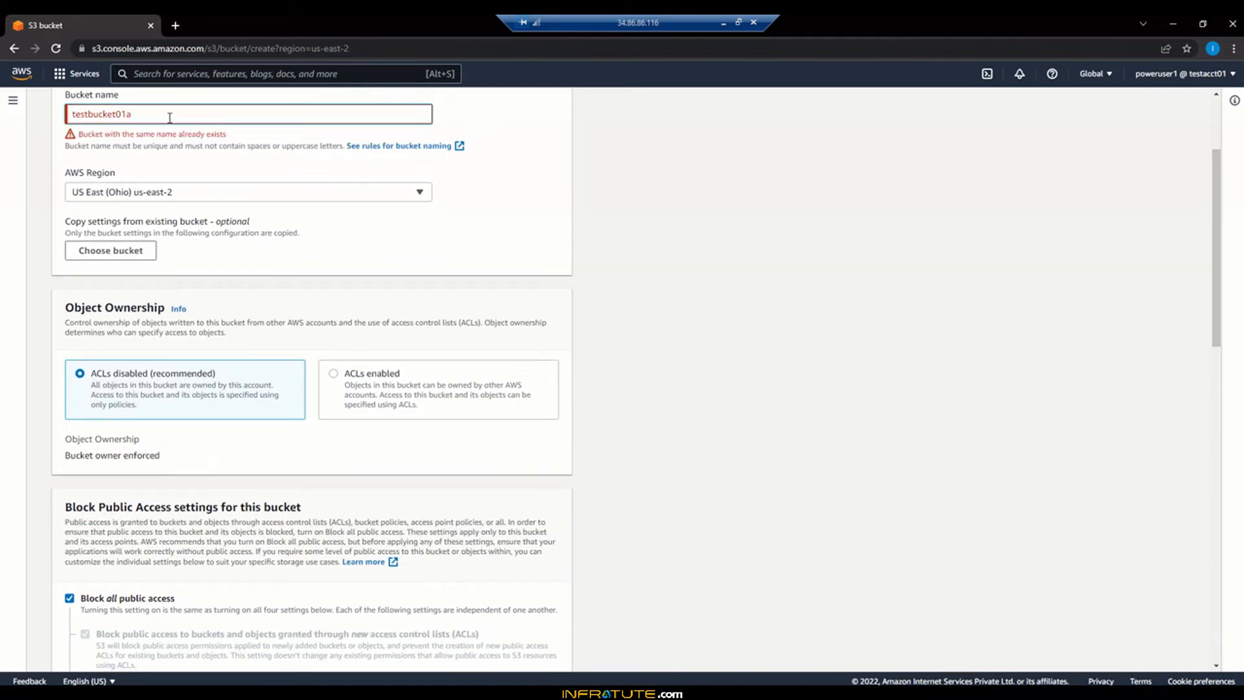
Change the bucket name to testbucket-s3a-demovol1.
{"action": "key", "text": "BackSpace"}
{"action": "key", "text": "BackSpace"}
{"action": "key", "text": "BackSpace"}
{"action": "type", "text": "-s3a"}
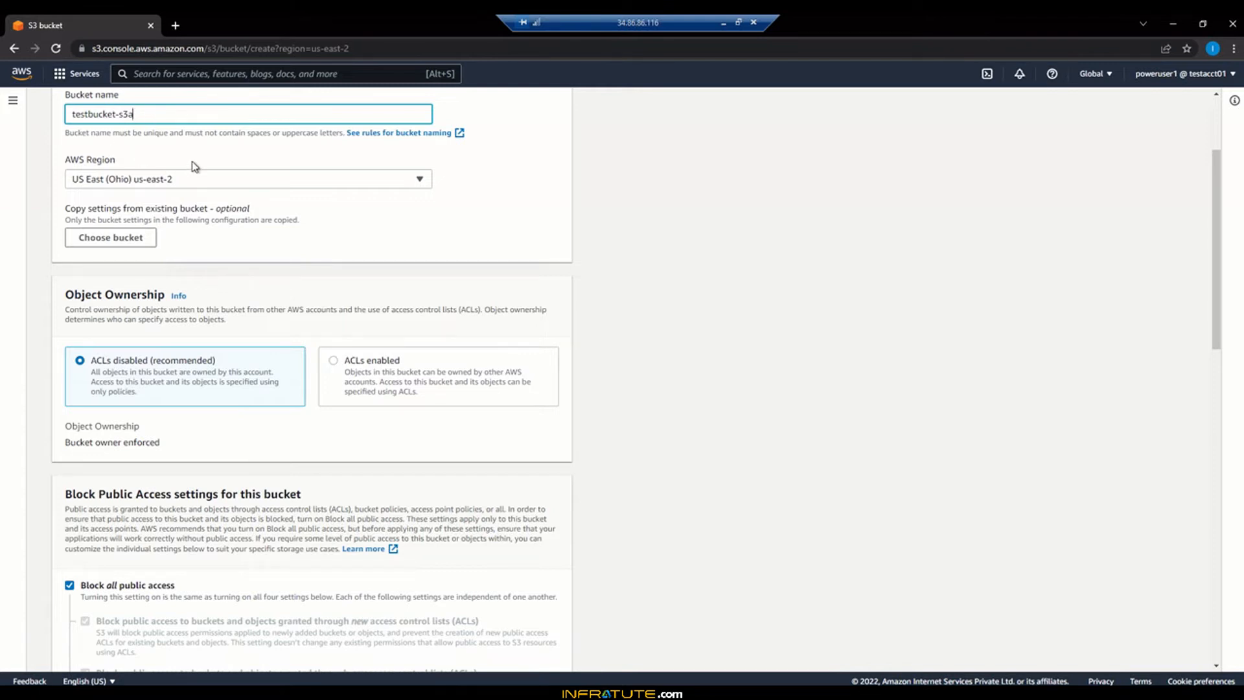
{"action": "type", "text": "-demovol1"}
{"action": "scroll", "coordinate": [308, 426], "scroll_direction": "down", "scroll_amount": 10}
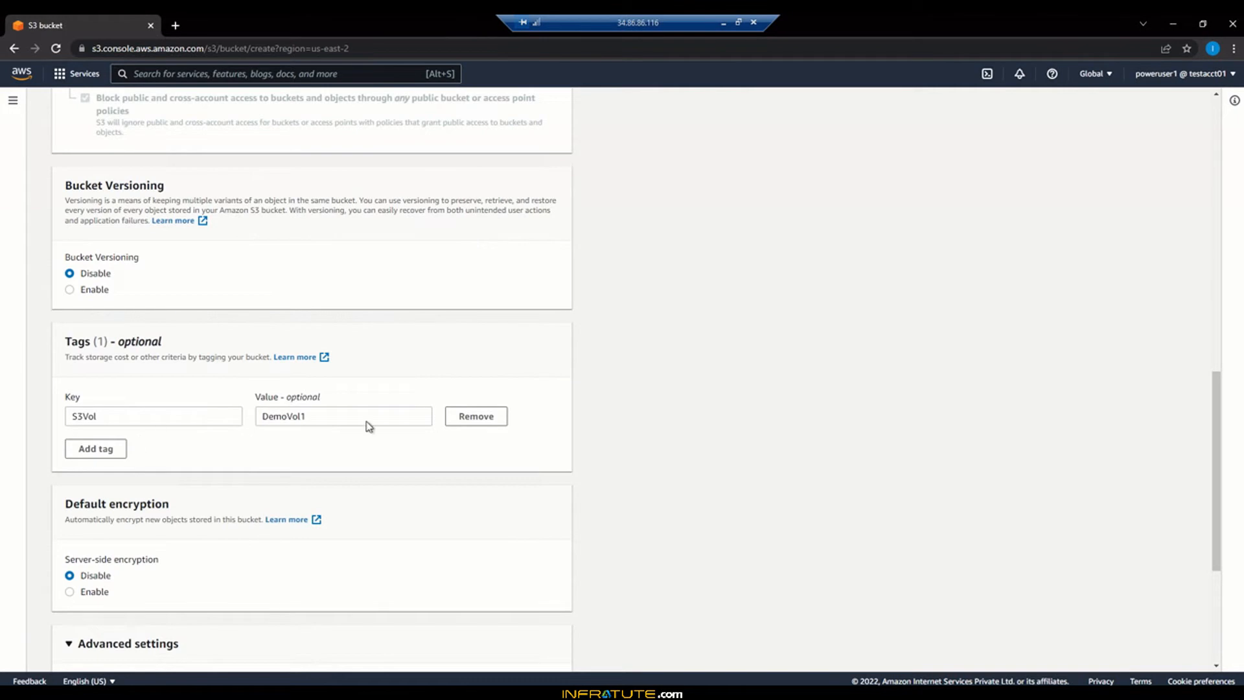
Change the bucket name to testbucket-s3vol-demovol1, review the remaining settings and create the bucket.
{"action": "scroll", "coordinate": [353, 461], "scroll_direction": "up", "scroll_amount": 10}
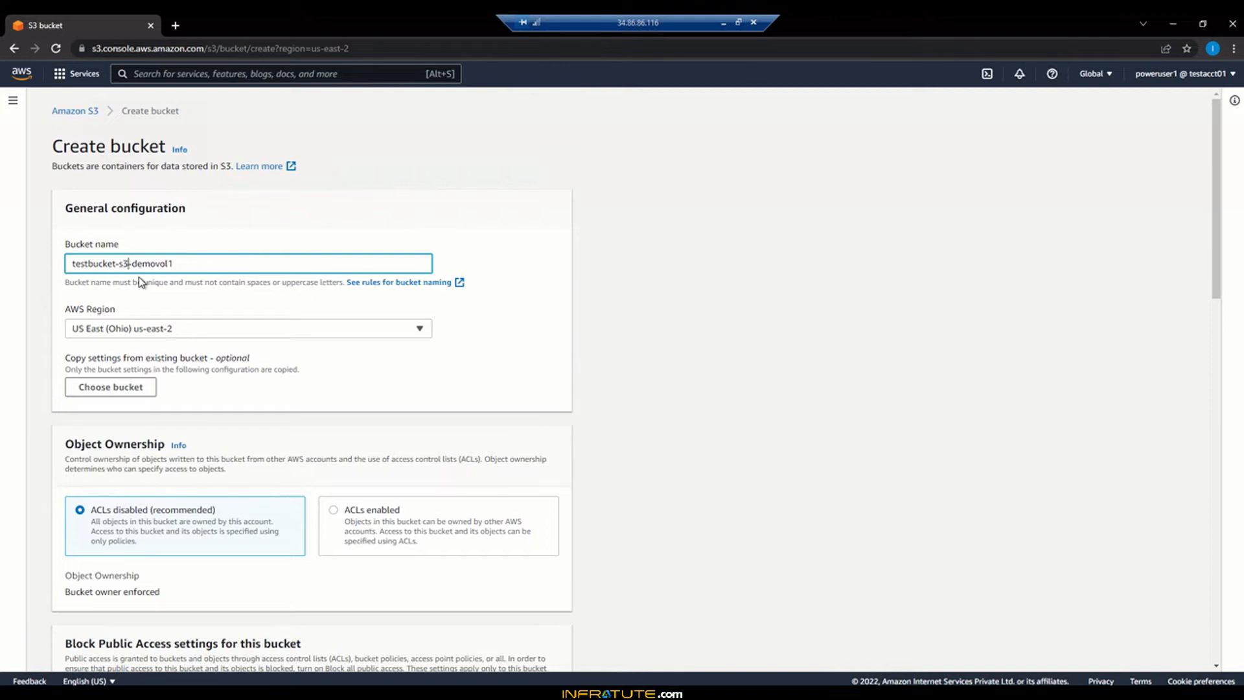
{"action": "type", "text": "vol"}
{"action": "scroll", "coordinate": [685, 403], "scroll_direction": "down", "scroll_amount": 5}
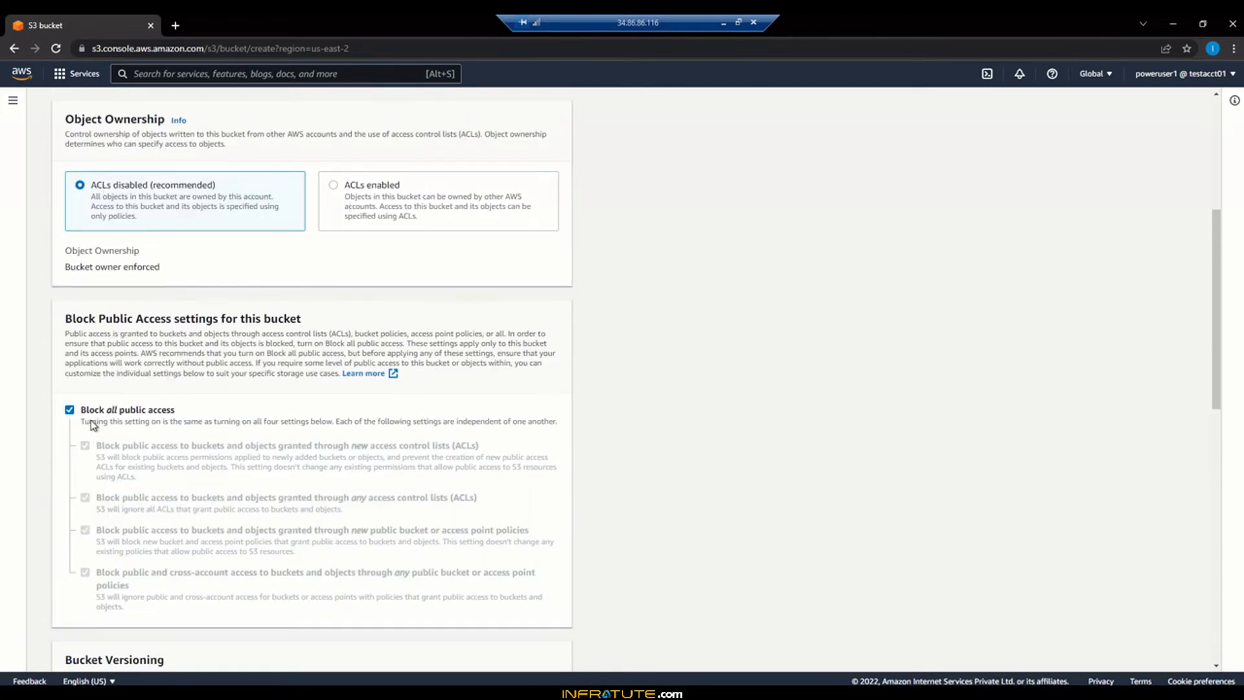
{"action": "scroll", "coordinate": [186, 421], "scroll_direction": "down", "scroll_amount": 6}
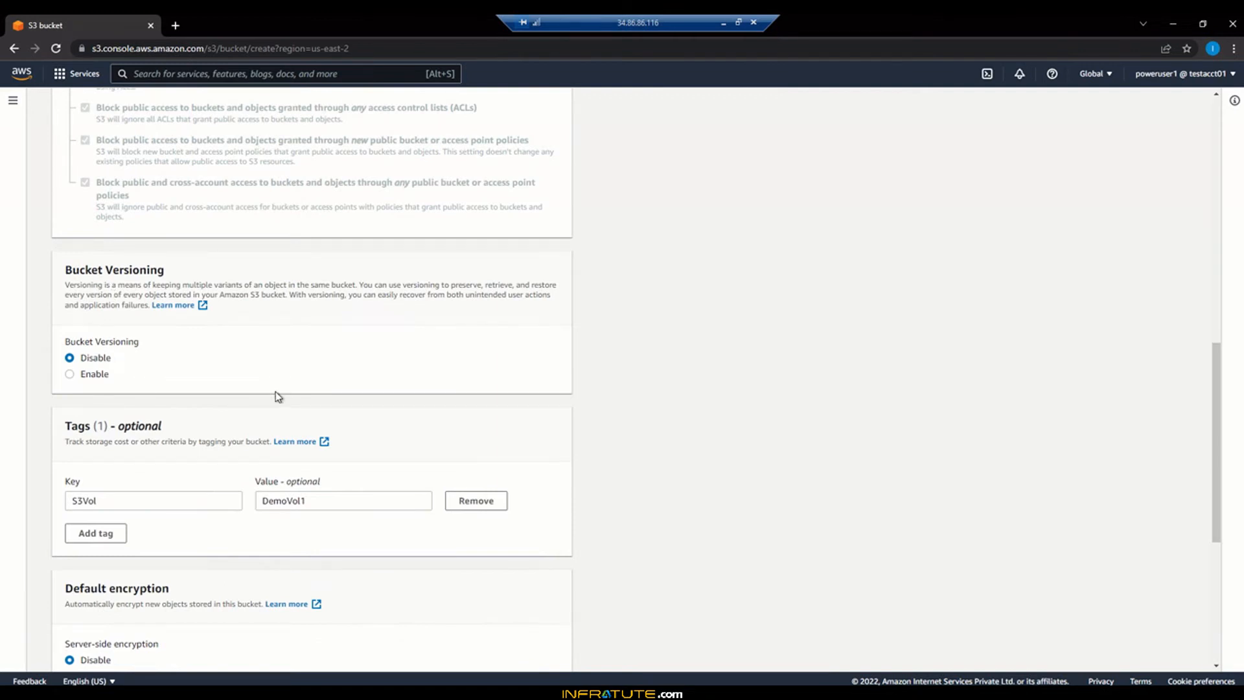
{"action": "scroll", "coordinate": [277, 397], "scroll_direction": "down", "scroll_amount": 2}
{"action": "scroll", "coordinate": [277, 397], "scroll_direction": "down", "scroll_amount": 3}
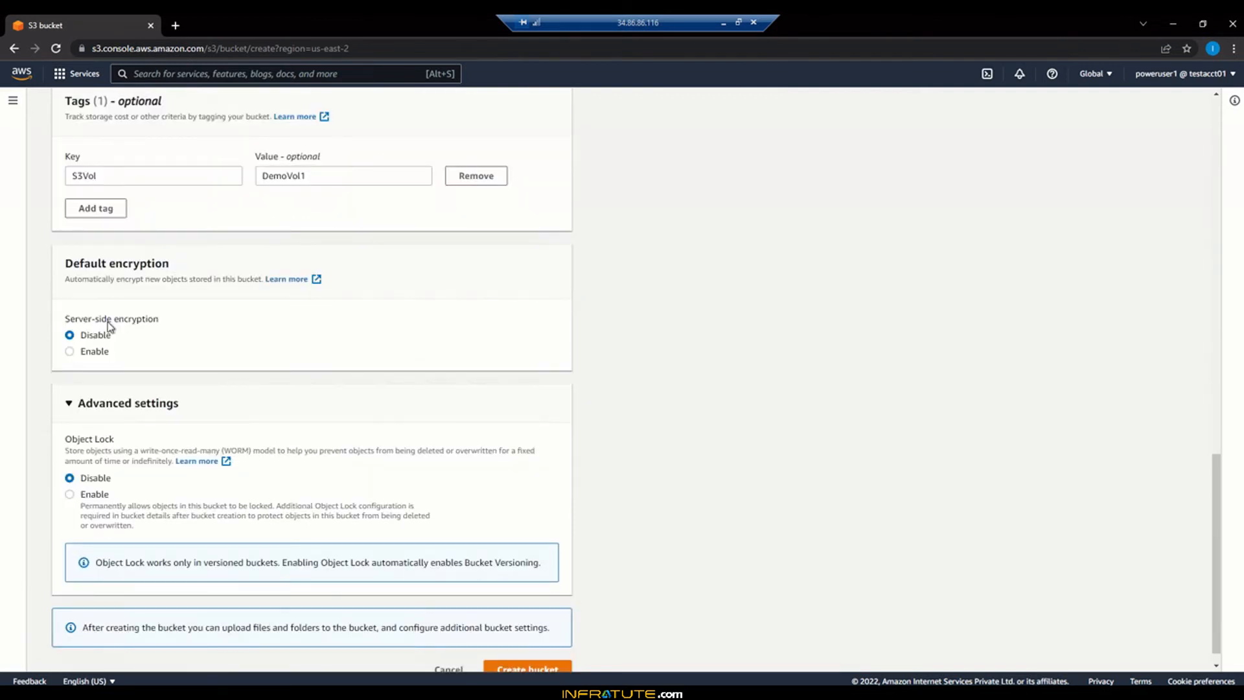
{"action": "scroll", "coordinate": [203, 384], "scroll_direction": "down", "scroll_amount": 1}
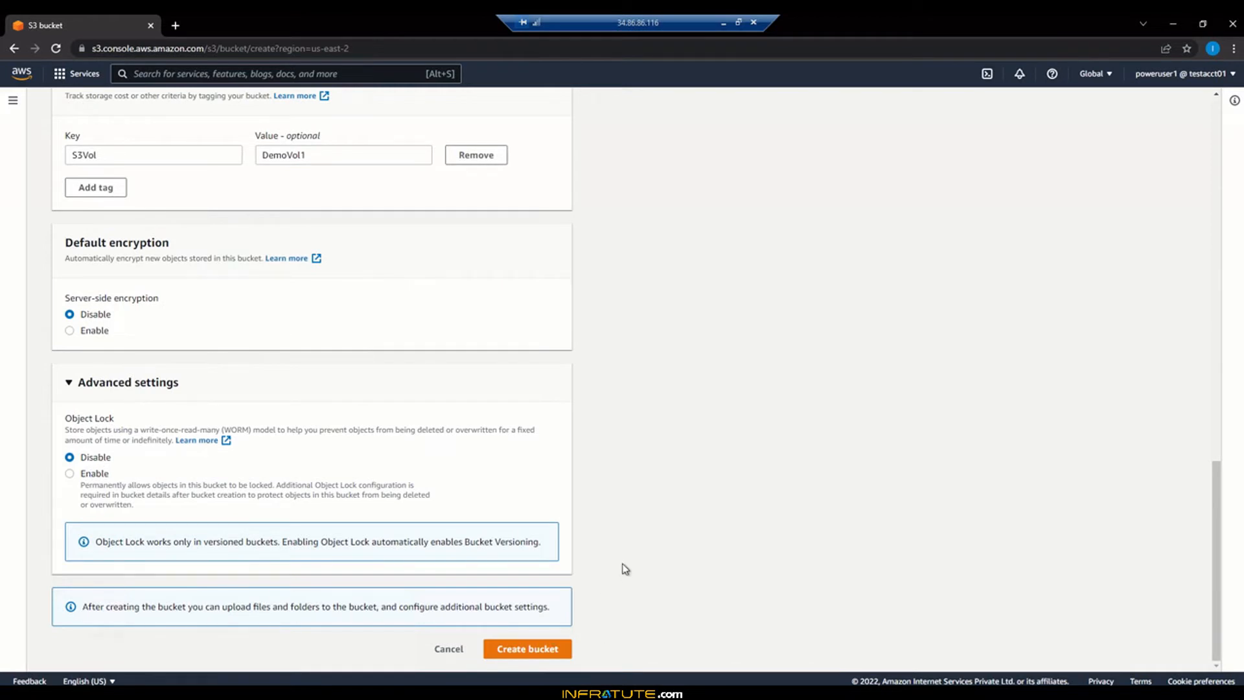
{"action": "left_click", "coordinate": [545, 647]}
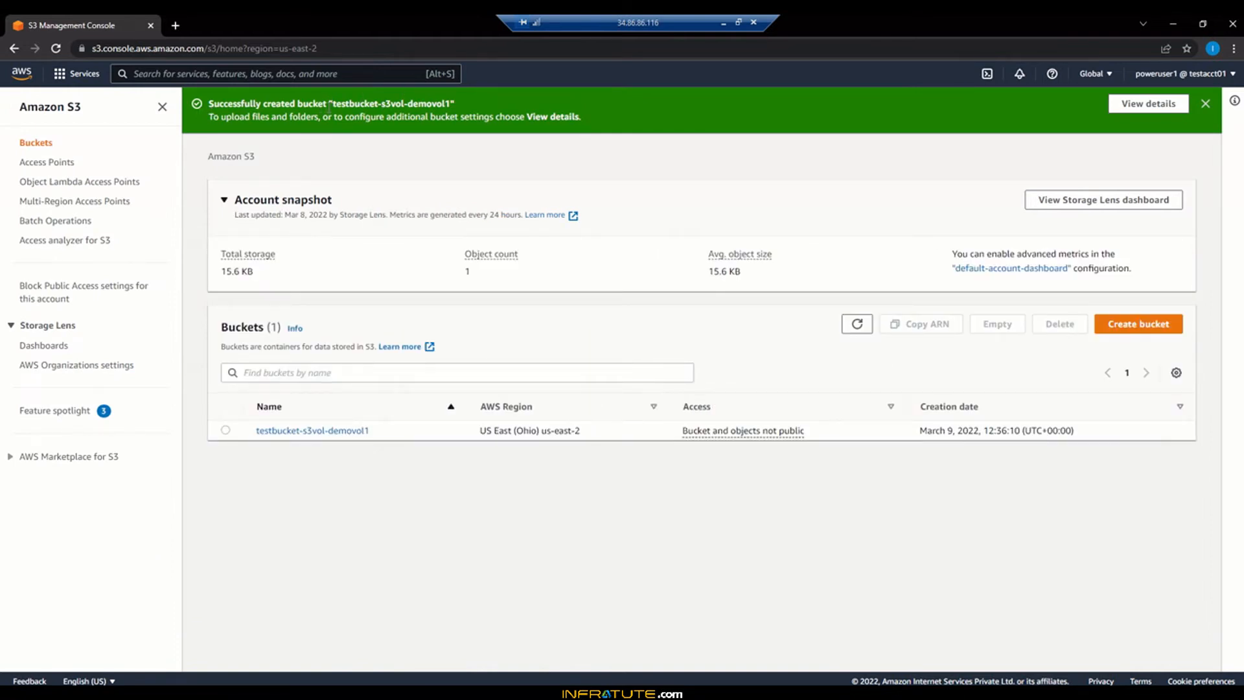
Read the new bucket's creation notice, dismiss it and examine the bucket's AWS Region and creation date in the bucket list.
{"action": "left_click_drag", "start_coordinate": [329, 104], "coordinate": [457, 106]}
{"action": "left_click", "coordinate": [464, 111]}
{"action": "left_click", "coordinate": [1207, 104]}
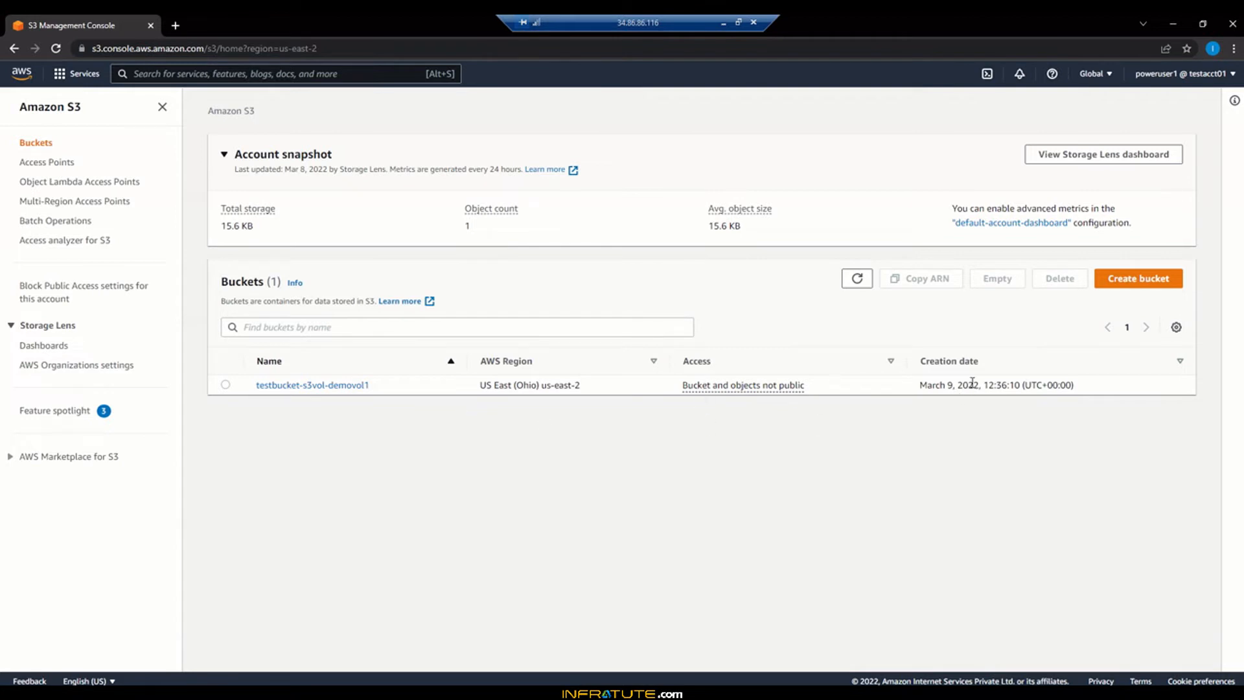
{"action": "left_click_drag", "start_coordinate": [480, 387], "coordinate": [586, 389]}
{"action": "left_click", "coordinate": [483, 389]}
{"action": "left_click_drag", "start_coordinate": [480, 387], "coordinate": [587, 389]}
{"action": "left_click", "coordinate": [588, 389]}
{"action": "left_click_drag", "start_coordinate": [912, 389], "coordinate": [1087, 391]}
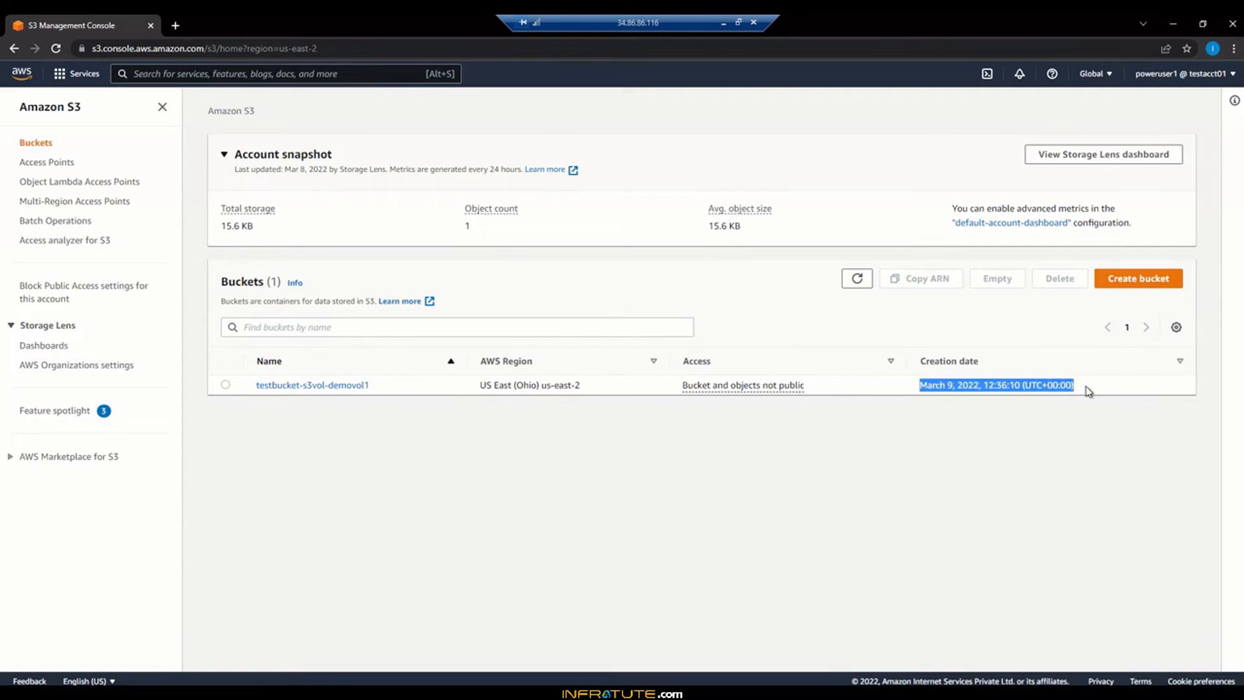
{"action": "left_click", "coordinate": [1088, 391]}
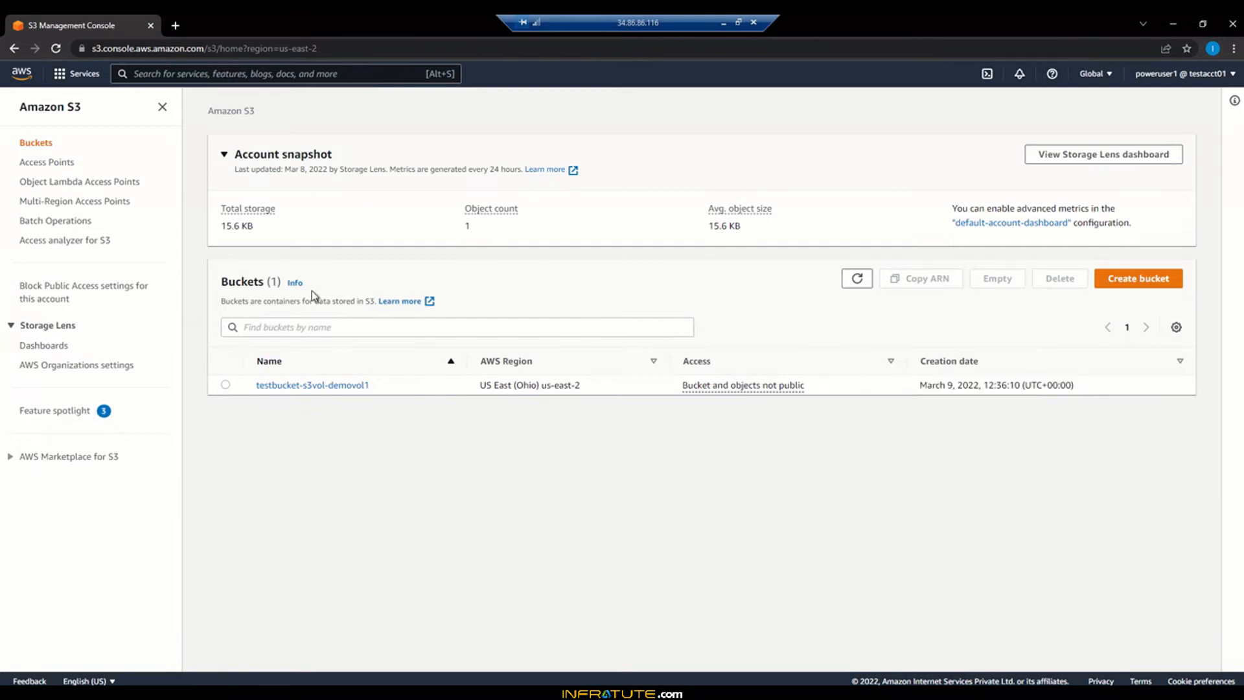
Open the testbucket-s3vol-demovol1 bucket, check its objects and open its upload page.
{"action": "left_click", "coordinate": [313, 387]}
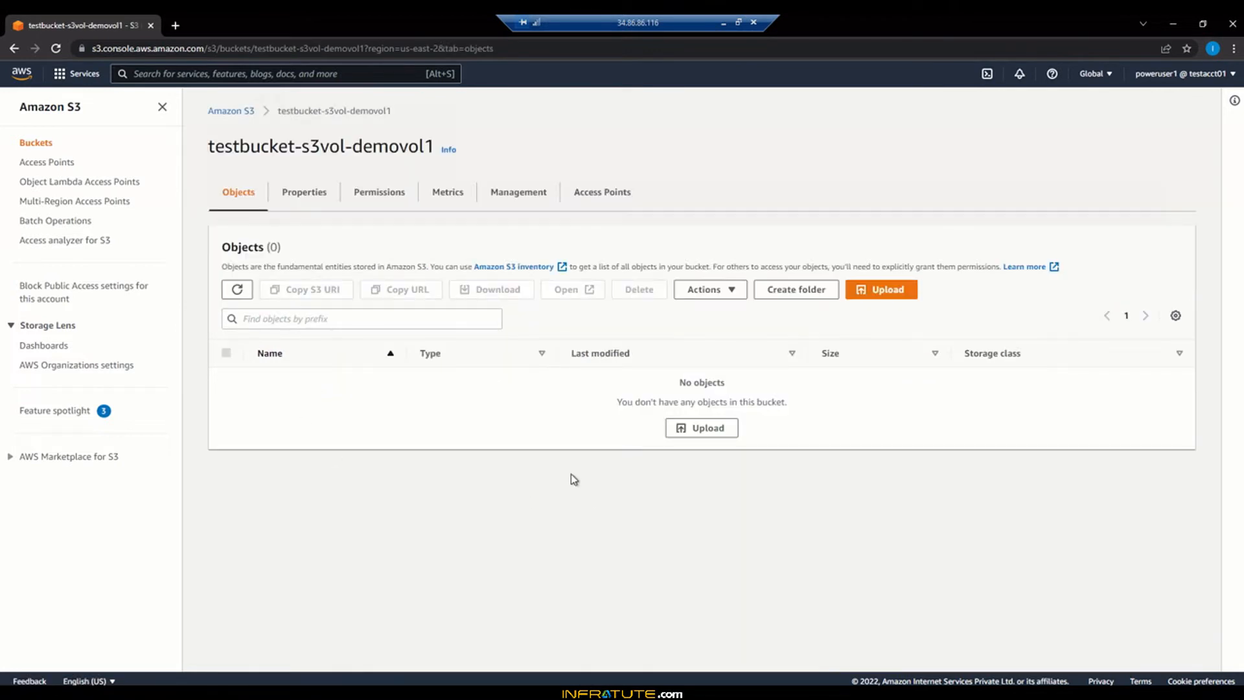
{"action": "triple_click", "coordinate": [302, 249]}
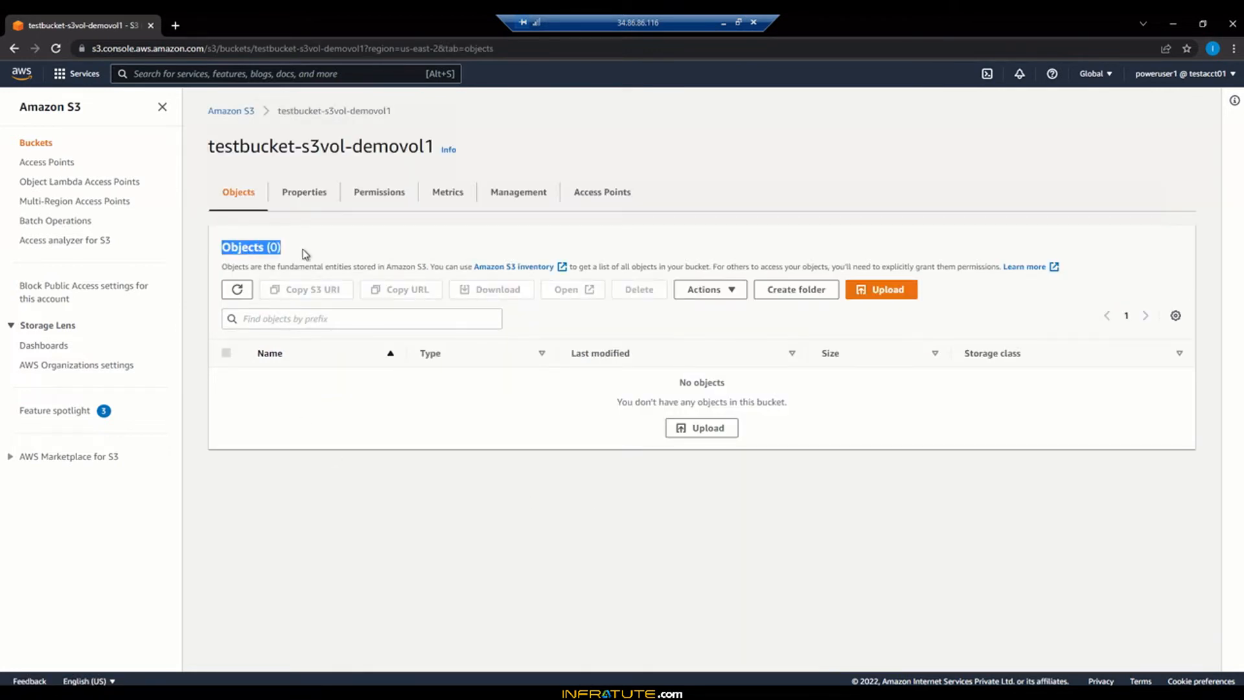
{"action": "left_click", "coordinate": [302, 249]}
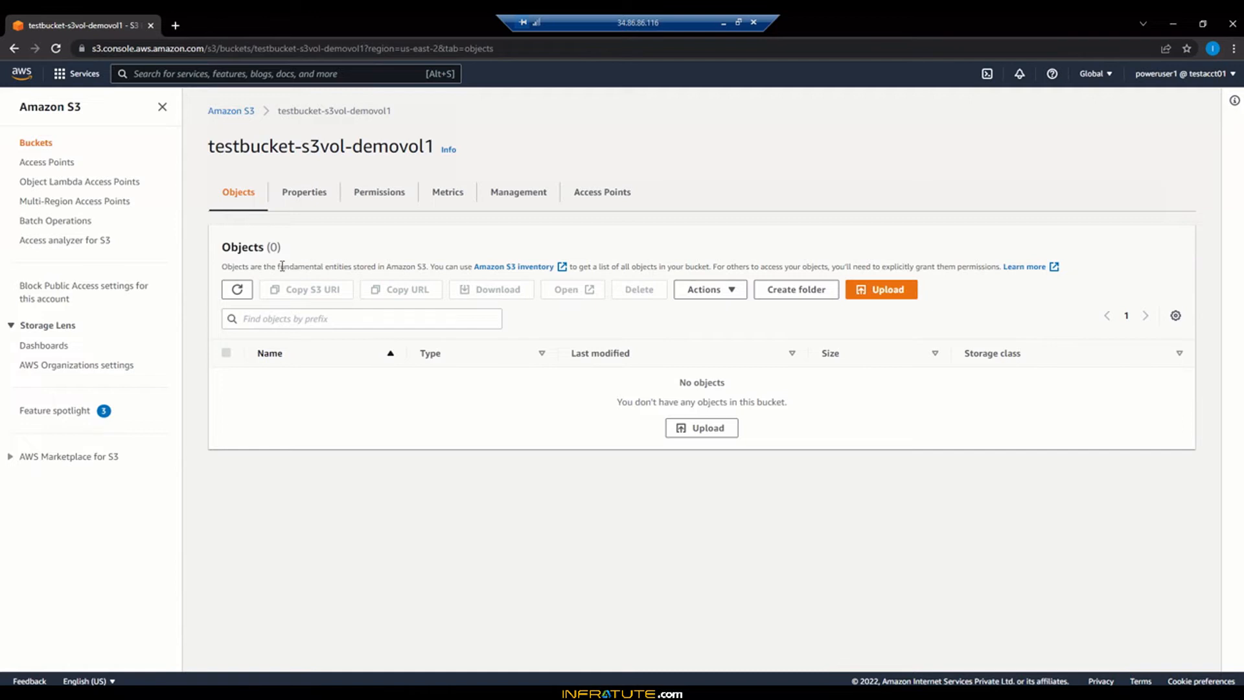
{"action": "left_click", "coordinate": [706, 429]}
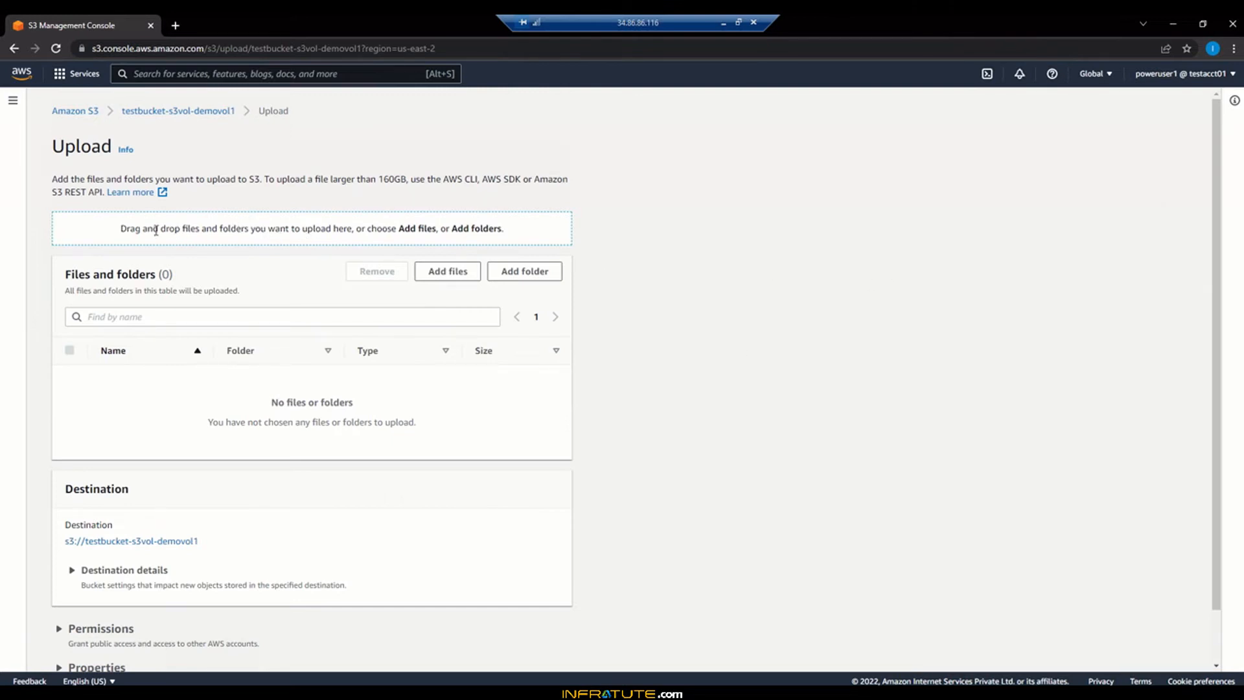
{"action": "left_click_drag", "start_coordinate": [156, 229], "coordinate": [290, 228]}
{"action": "left_click", "coordinate": [286, 229]}
Expand the upload's destination details and read the Bucket Versioning, Default encryption and Object Lock settings.
{"action": "scroll", "coordinate": [134, 505], "scroll_direction": "down", "scroll_amount": 2}
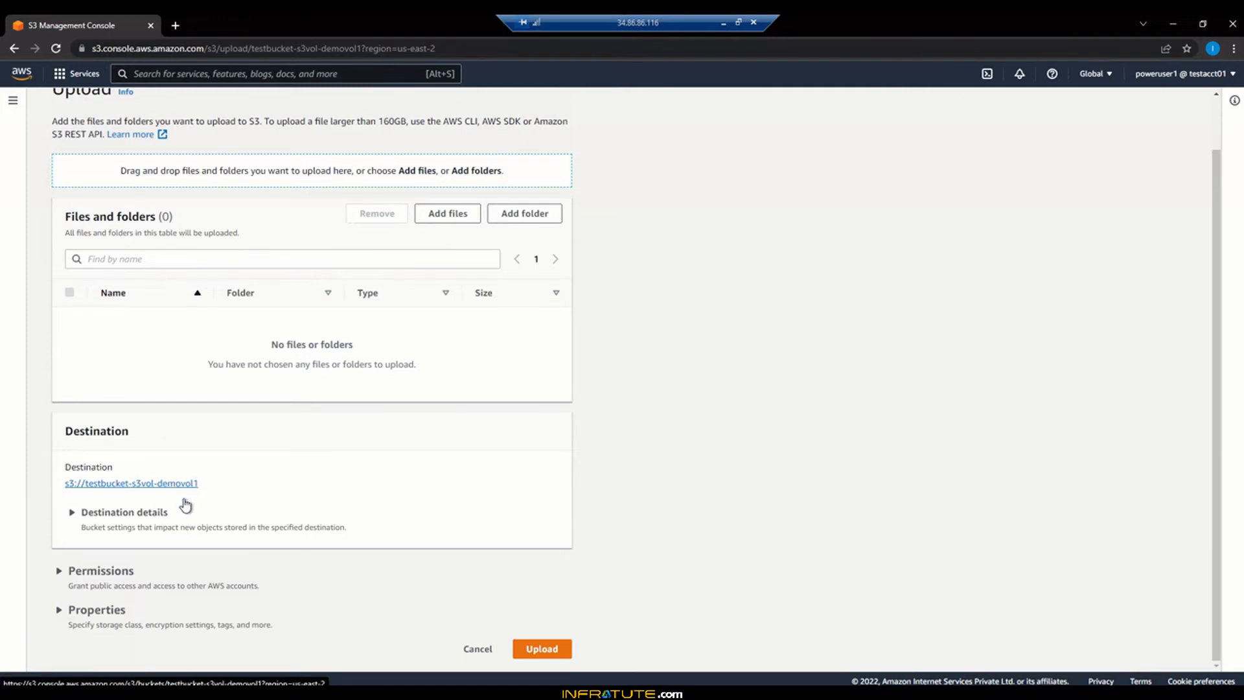
{"action": "left_click", "coordinate": [156, 516]}
{"action": "scroll", "coordinate": [192, 514], "scroll_direction": "down", "scroll_amount": 3}
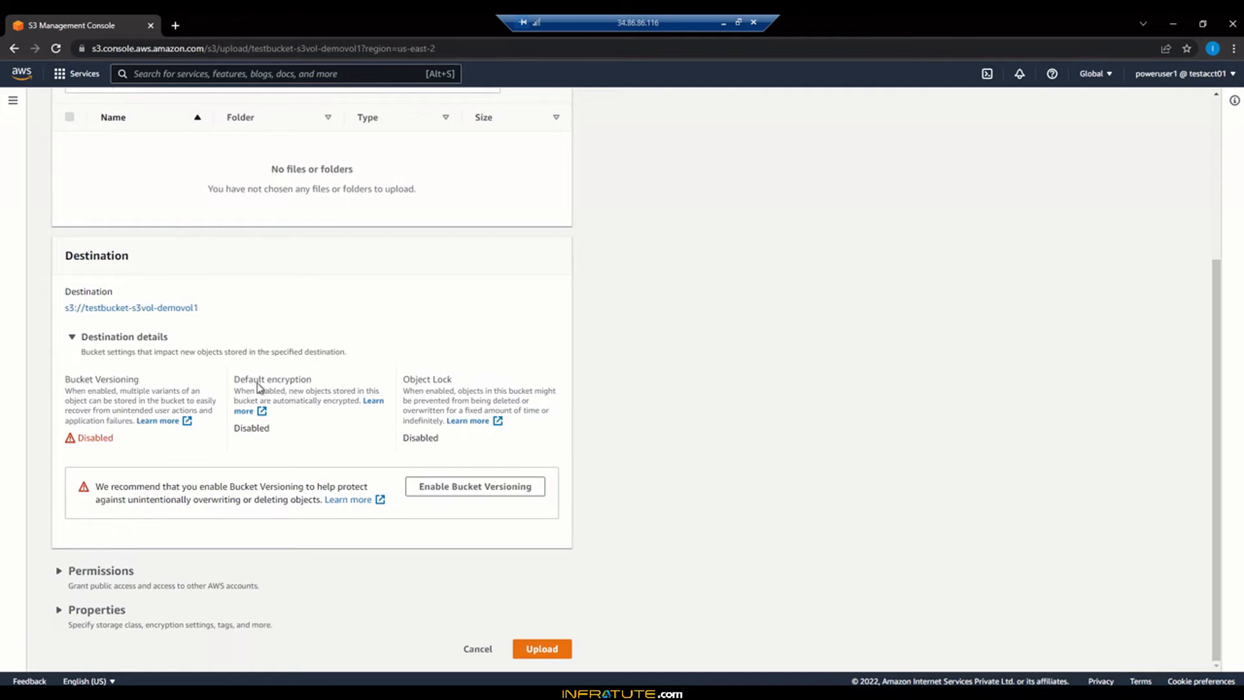
{"action": "left_click_drag", "start_coordinate": [259, 383], "coordinate": [328, 383]}
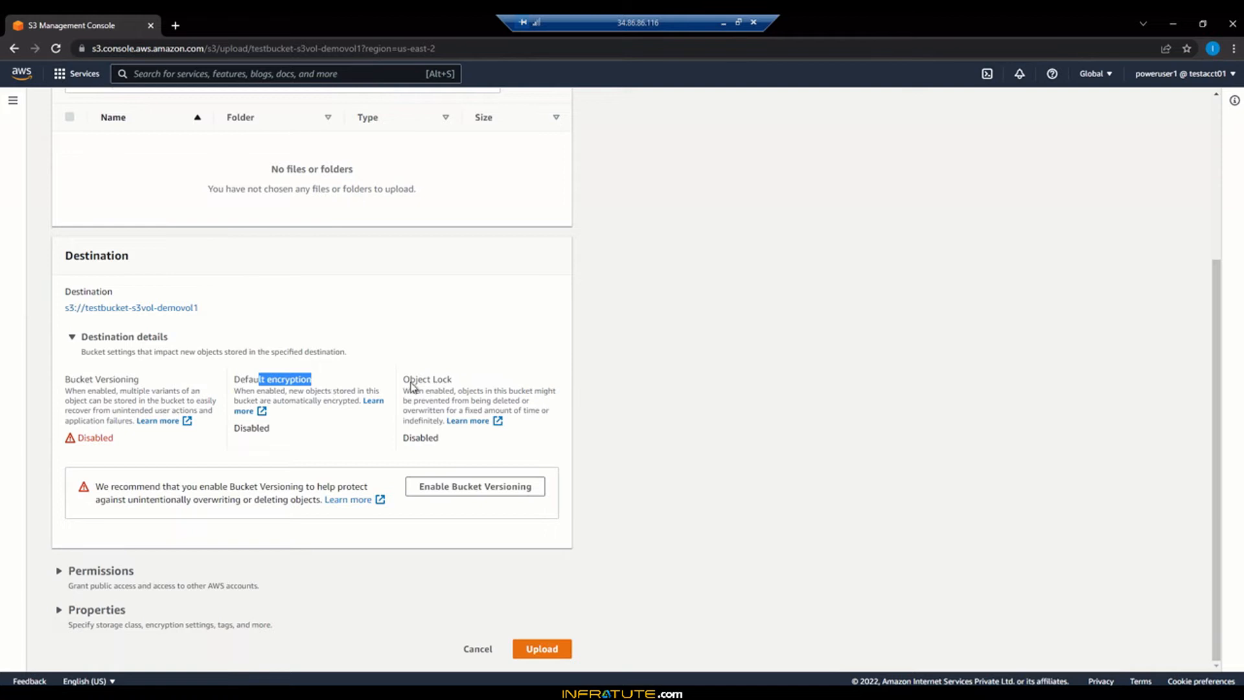
{"action": "left_click_drag", "start_coordinate": [436, 382], "coordinate": [471, 385]}
{"action": "left_click", "coordinate": [469, 385]}
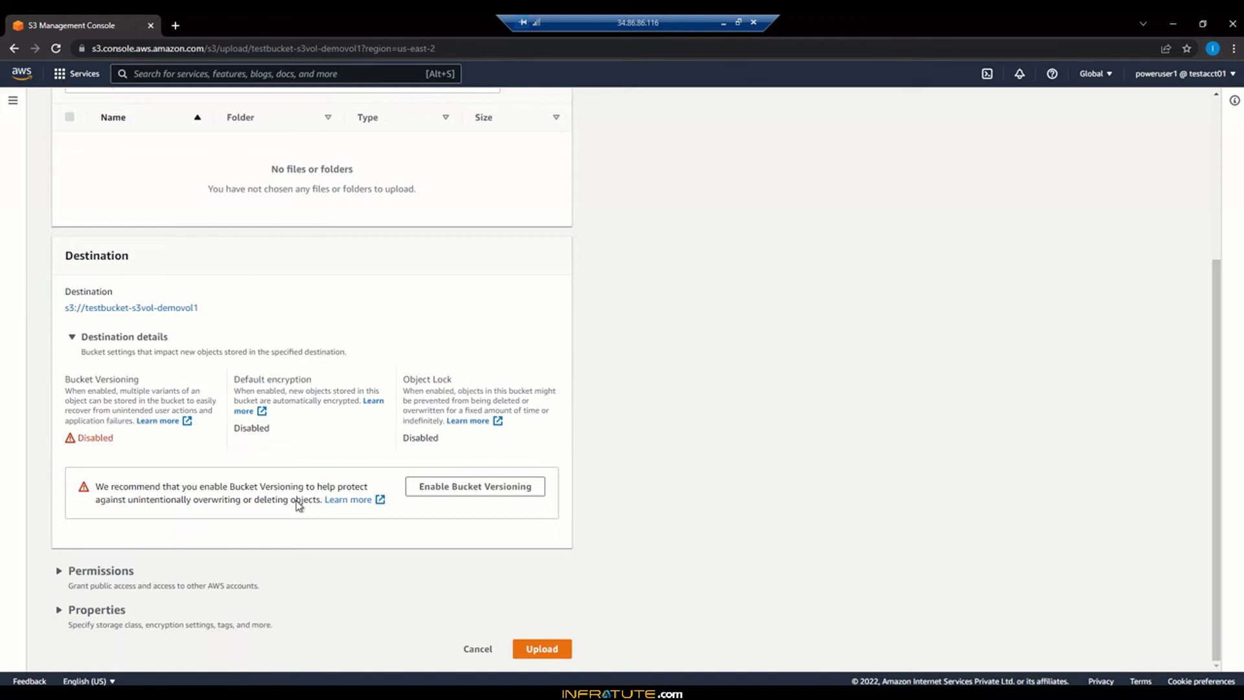
Expand the upload's permissions and read the note about Object Ownership.
{"action": "left_click", "coordinate": [61, 573]}
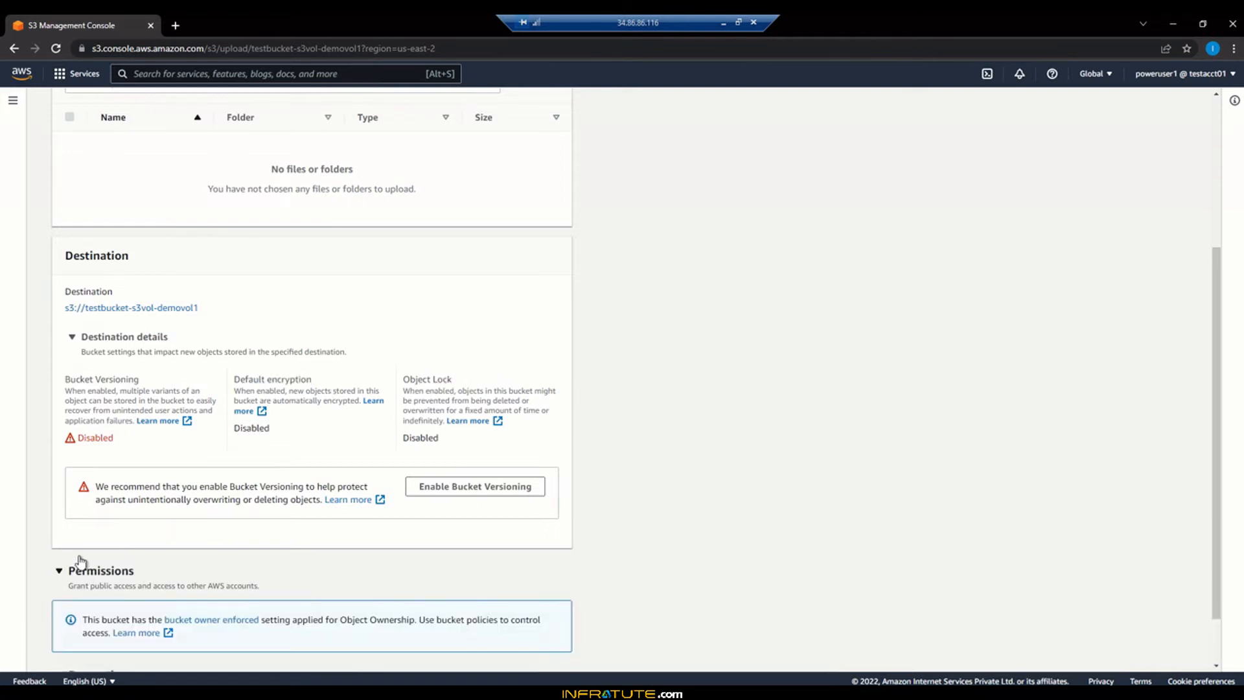
{"action": "scroll", "coordinate": [194, 564], "scroll_direction": "down", "scroll_amount": 1}
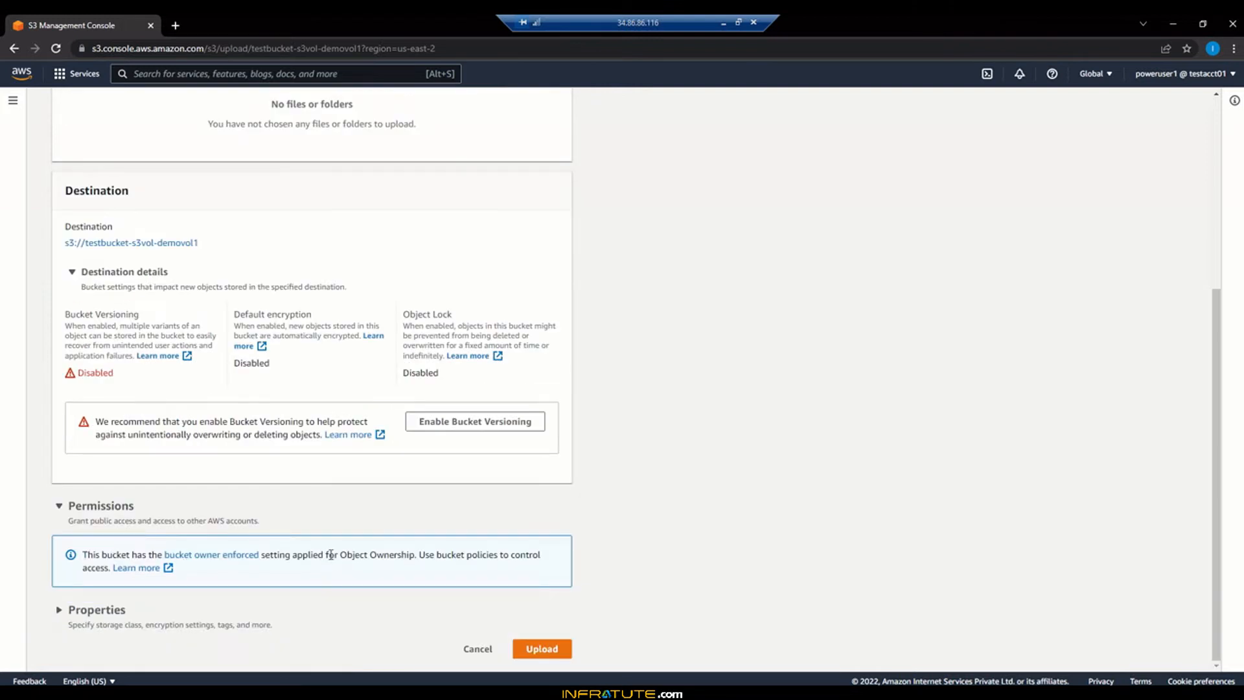
{"action": "left_click_drag", "start_coordinate": [339, 554], "coordinate": [420, 554]}
{"action": "left_click", "coordinate": [244, 611]}
Expand the upload's properties and look through the available storage classes, including Glacier Instant Retrieval.
{"action": "left_click", "coordinate": [93, 619]}
{"action": "scroll", "coordinate": [92, 621], "scroll_direction": "down", "scroll_amount": 5}
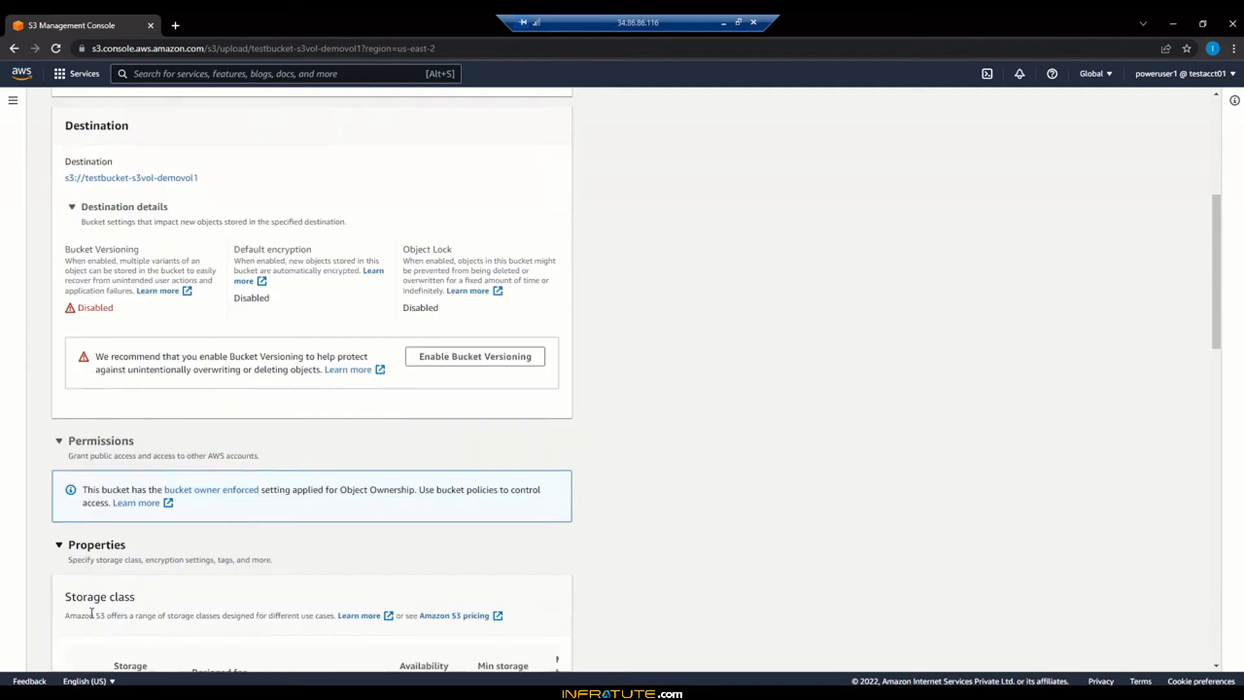
{"action": "scroll", "coordinate": [93, 620], "scroll_direction": "down", "scroll_amount": 2}
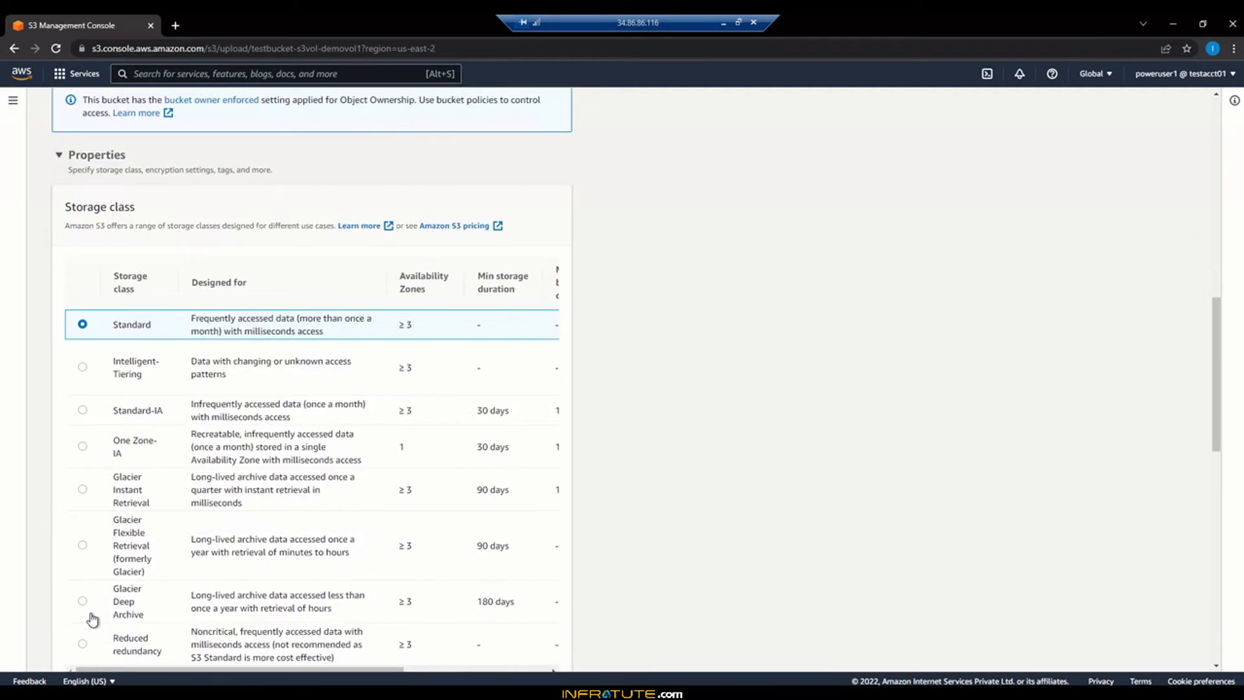
{"action": "scroll", "coordinate": [93, 620], "scroll_direction": "down", "scroll_amount": 1}
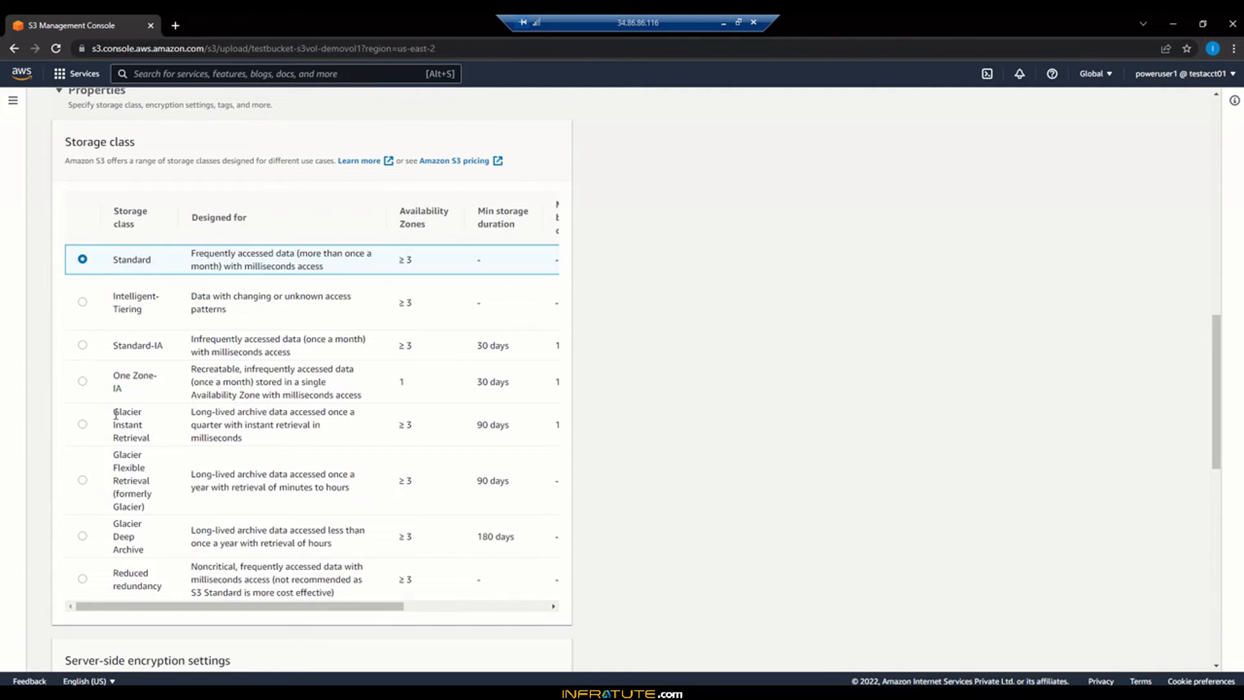
{"action": "left_click_drag", "start_coordinate": [116, 415], "coordinate": [156, 441]}
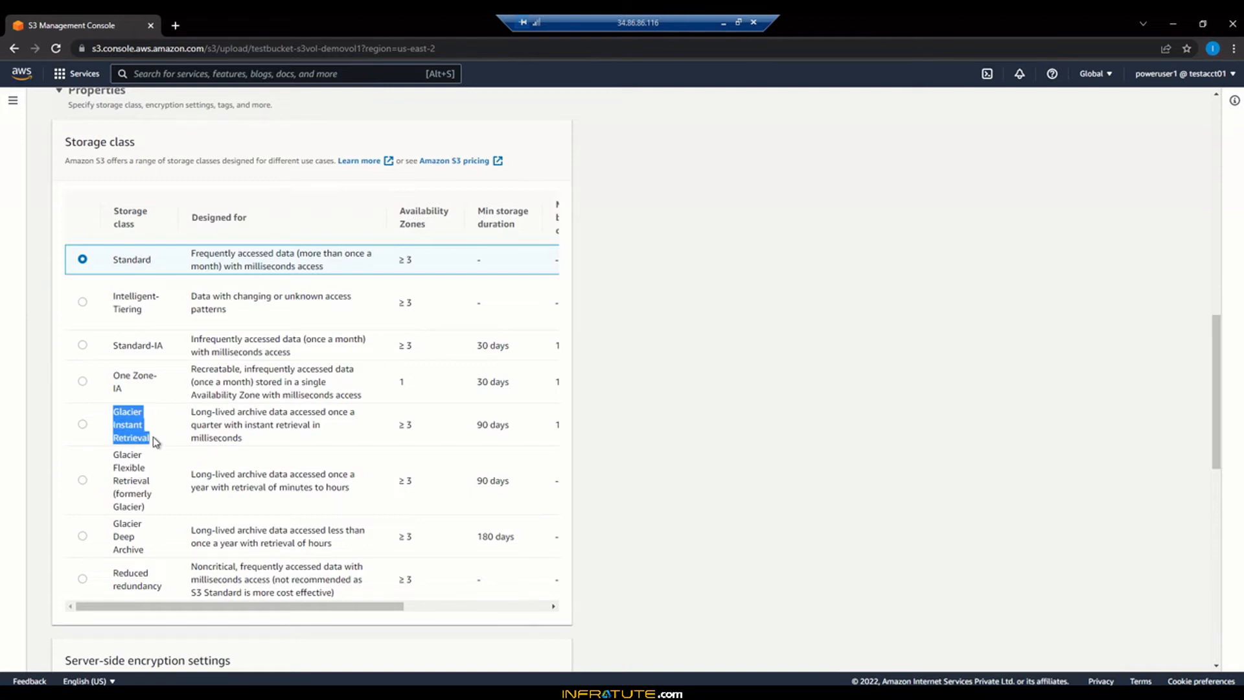
{"action": "left_click", "coordinate": [156, 441]}
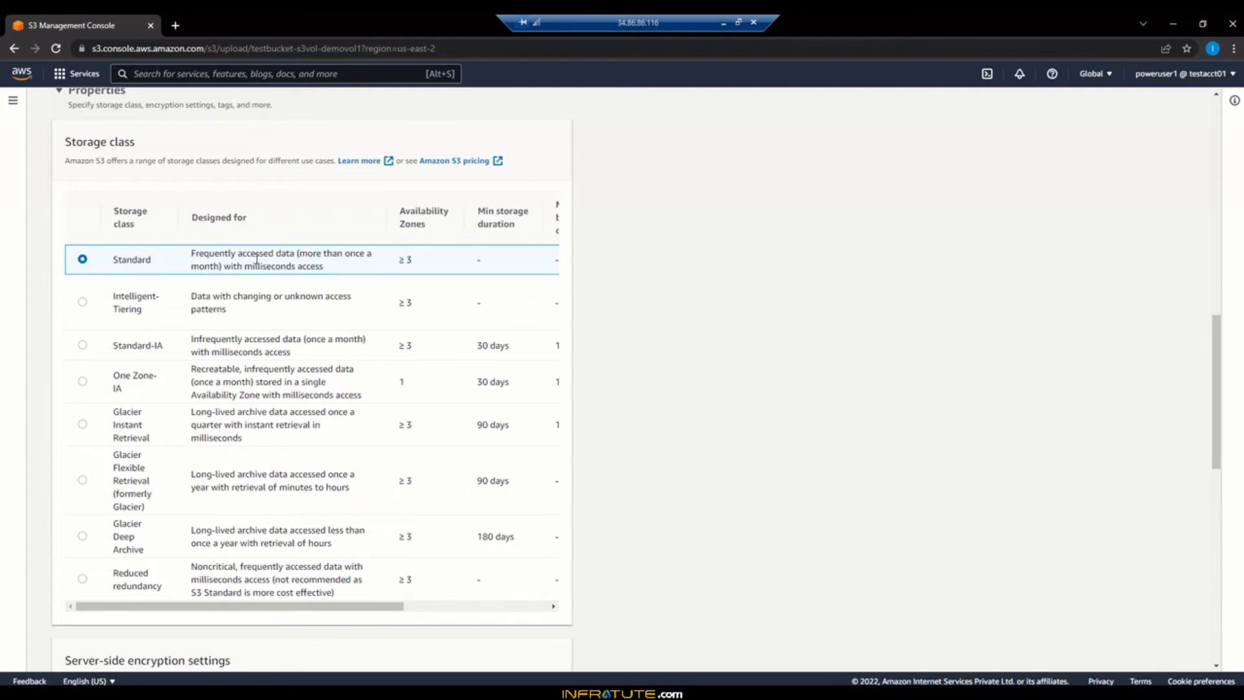
Read the intended use and Availability Zones of the Standard storage class and look over the upload settings again.
{"action": "left_click_drag", "start_coordinate": [222, 257], "coordinate": [381, 255]}
{"action": "left_click", "coordinate": [307, 253]}
{"action": "left_click_drag", "start_coordinate": [237, 265], "coordinate": [415, 265]}
{"action": "left_click_drag", "start_coordinate": [398, 260], "coordinate": [423, 259]}
{"action": "left_click", "coordinate": [424, 263]}
{"action": "scroll", "coordinate": [595, 269], "scroll_direction": "up", "scroll_amount": 6}
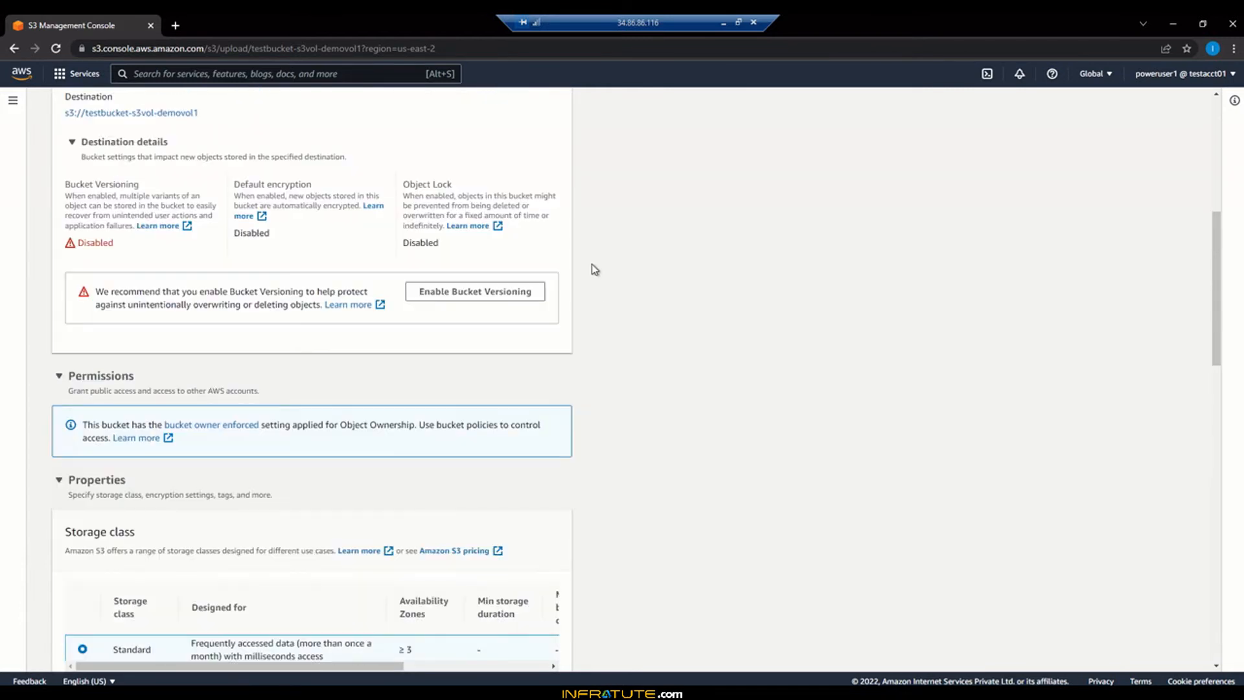
{"action": "scroll", "coordinate": [593, 268], "scroll_direction": "up", "scroll_amount": 3}
{"action": "scroll", "coordinate": [590, 269], "scroll_direction": "down", "scroll_amount": 6}
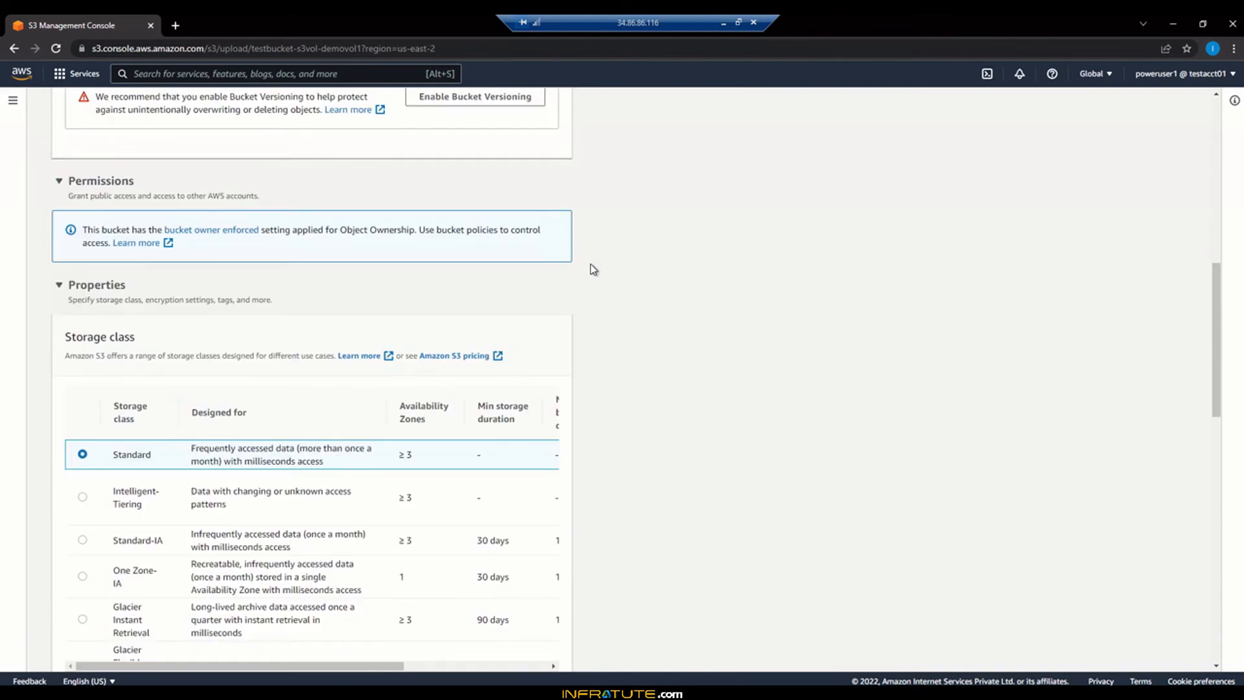
Duplicate the S3 console tab and view the AWS Region choices in a new Create bucket form there.
{"action": "left_click", "coordinate": [183, 26]}
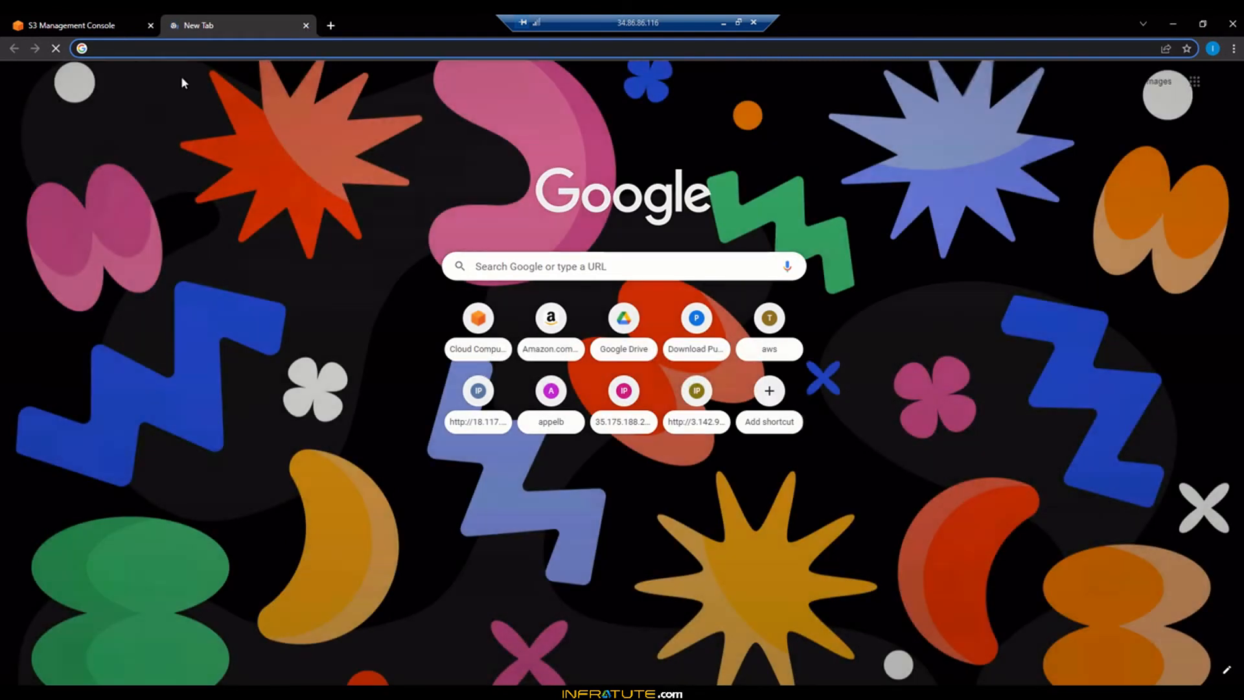
{"action": "right_click", "coordinate": [96, 24]}
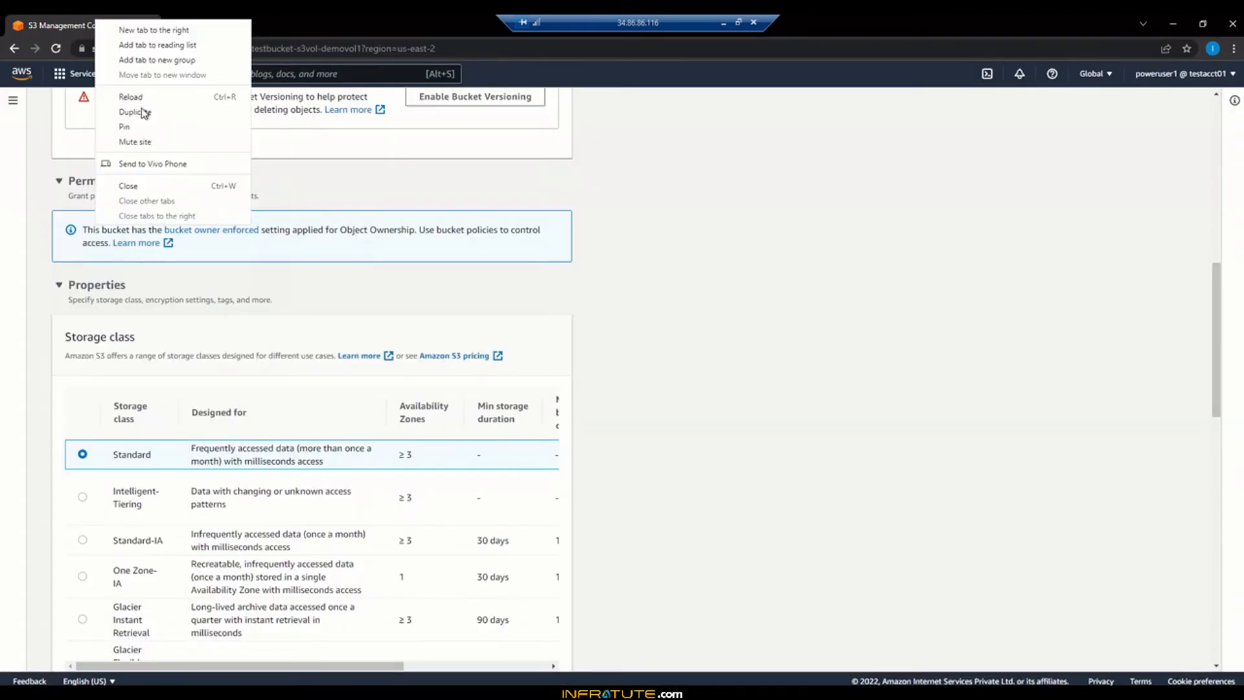
{"action": "left_click", "coordinate": [141, 111]}
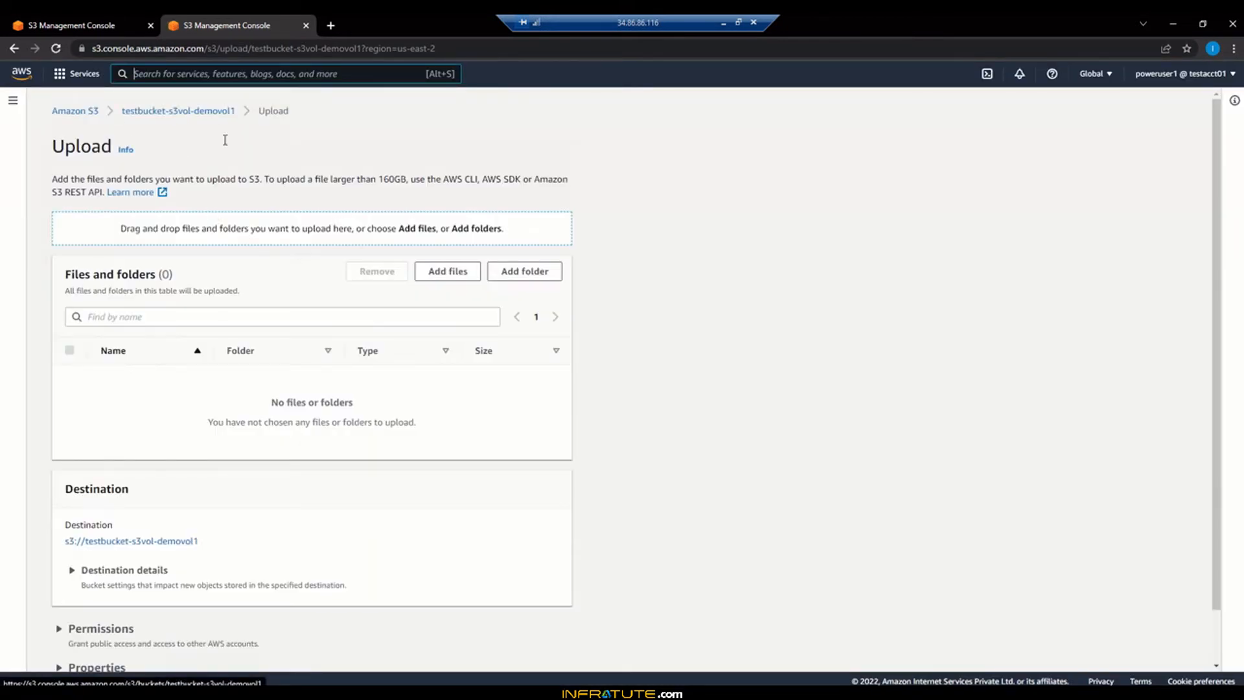
{"action": "left_click", "coordinate": [92, 113]}
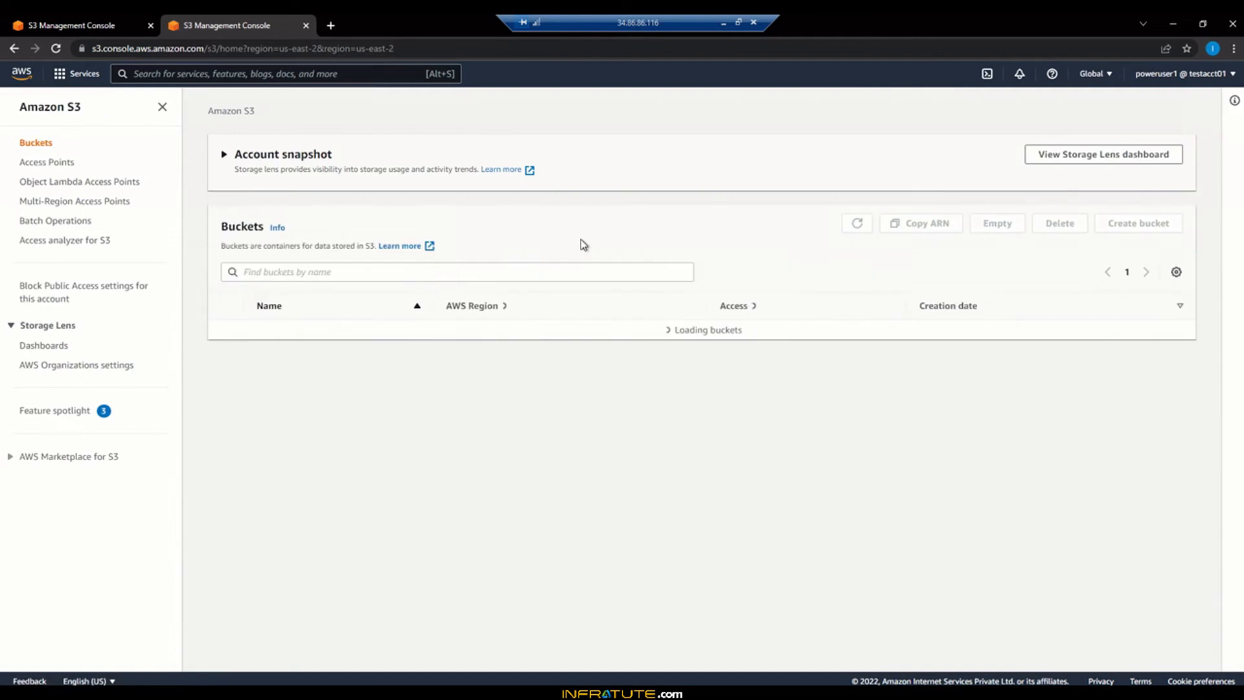
{"action": "left_click", "coordinate": [1117, 289]}
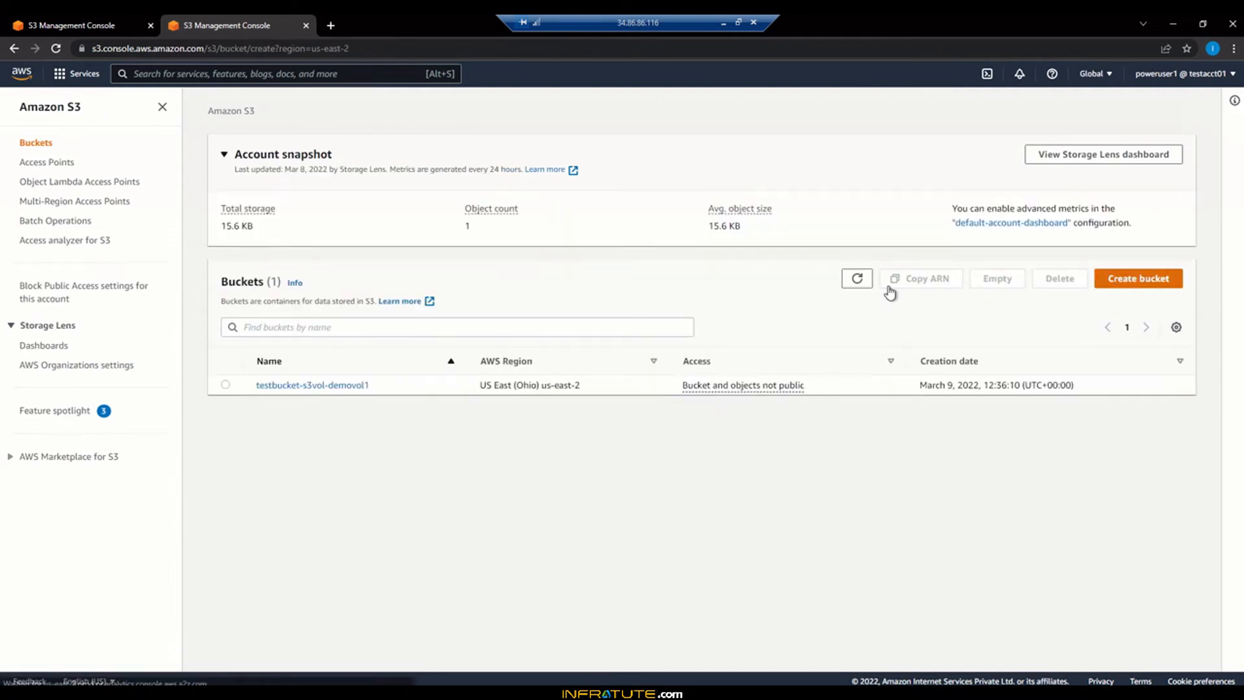
{"action": "left_click", "coordinate": [277, 338]}
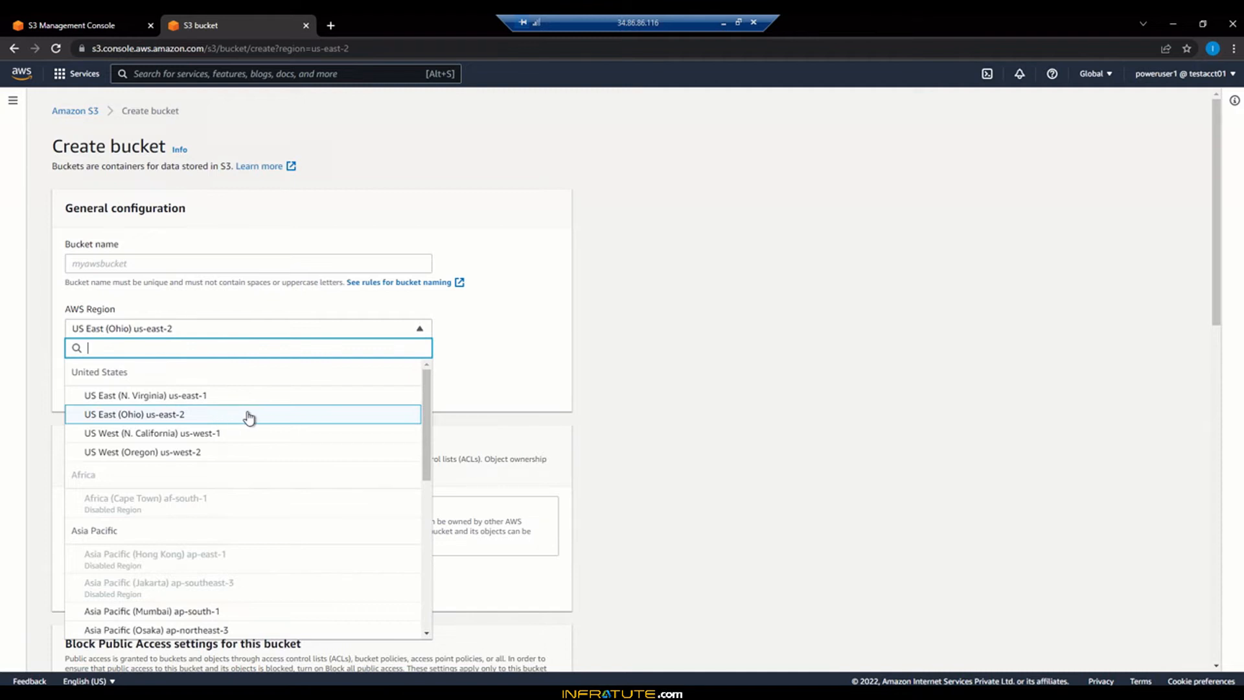
{"action": "left_click", "coordinate": [714, 217]}
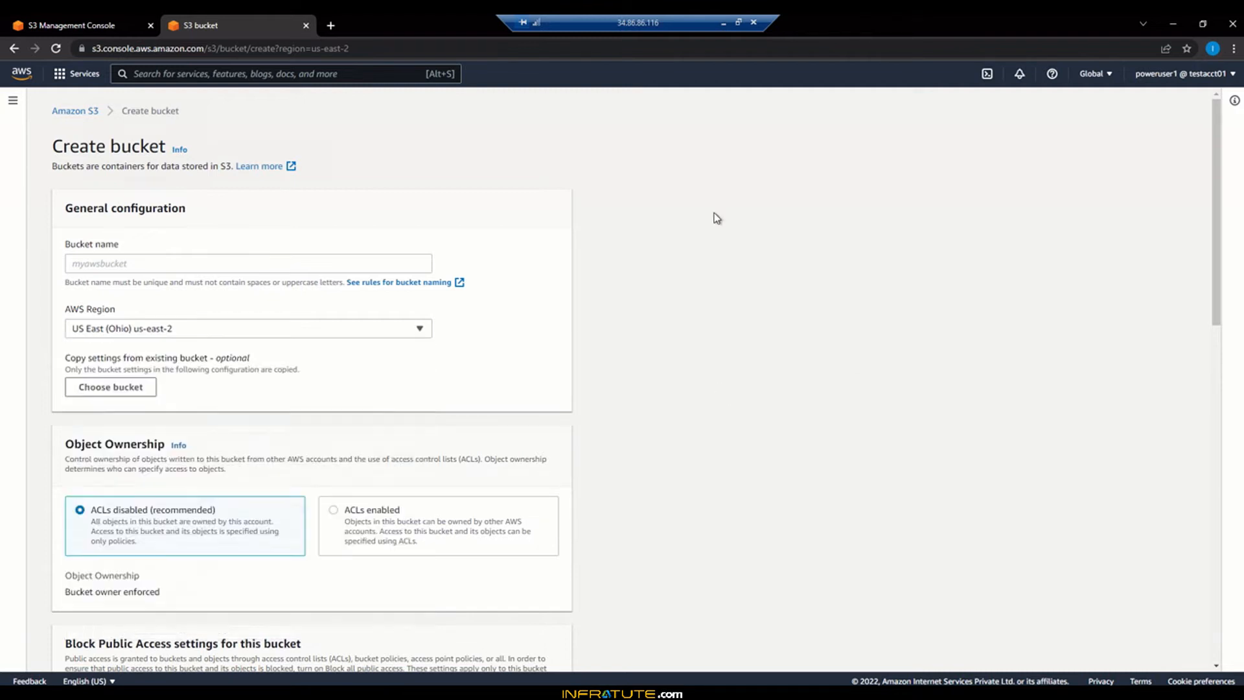
Search the web for "aws ohio region availability zone" in the duplicated browser tab.
{"action": "left_click", "coordinate": [391, 49]}
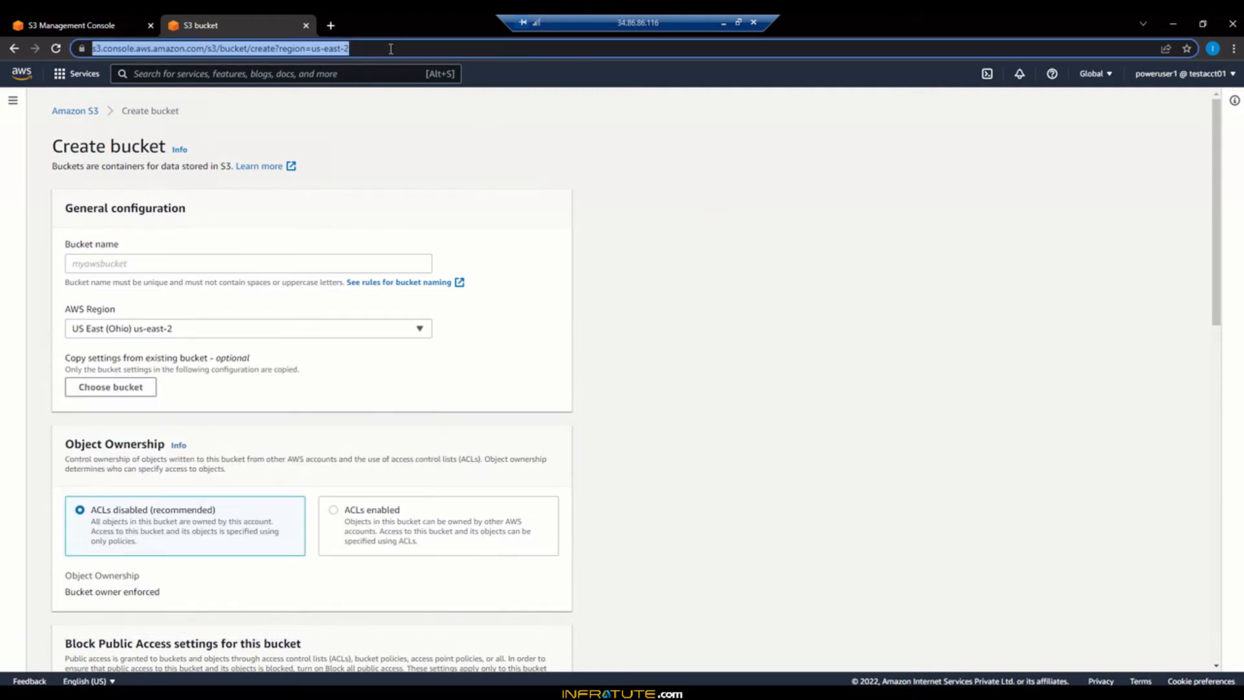
{"action": "type", "text": "aws"}
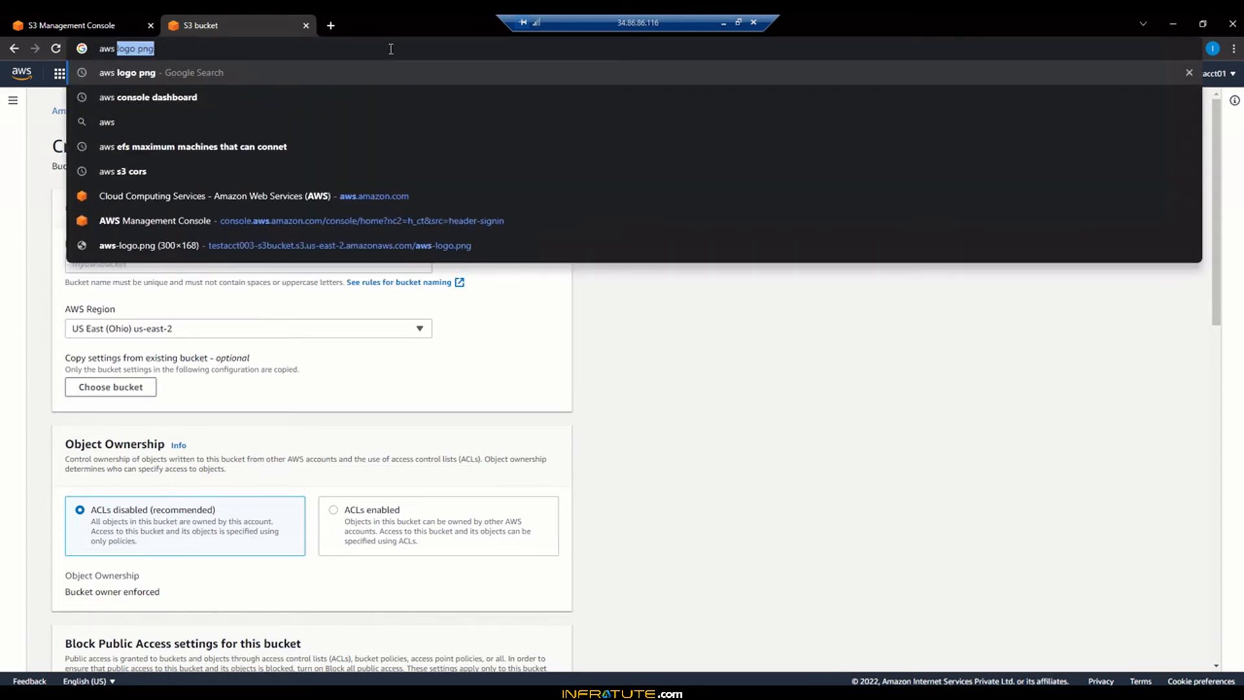
{"action": "type", "text": " ohio"}
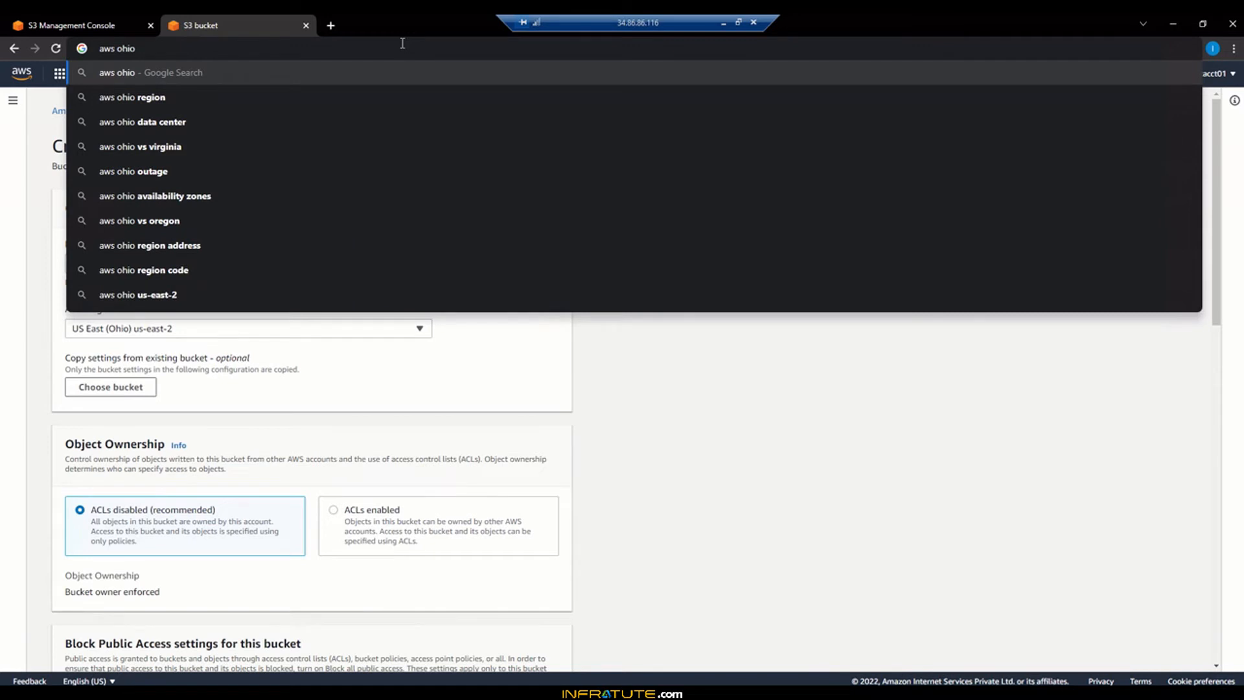
{"action": "type", "text": " region"}
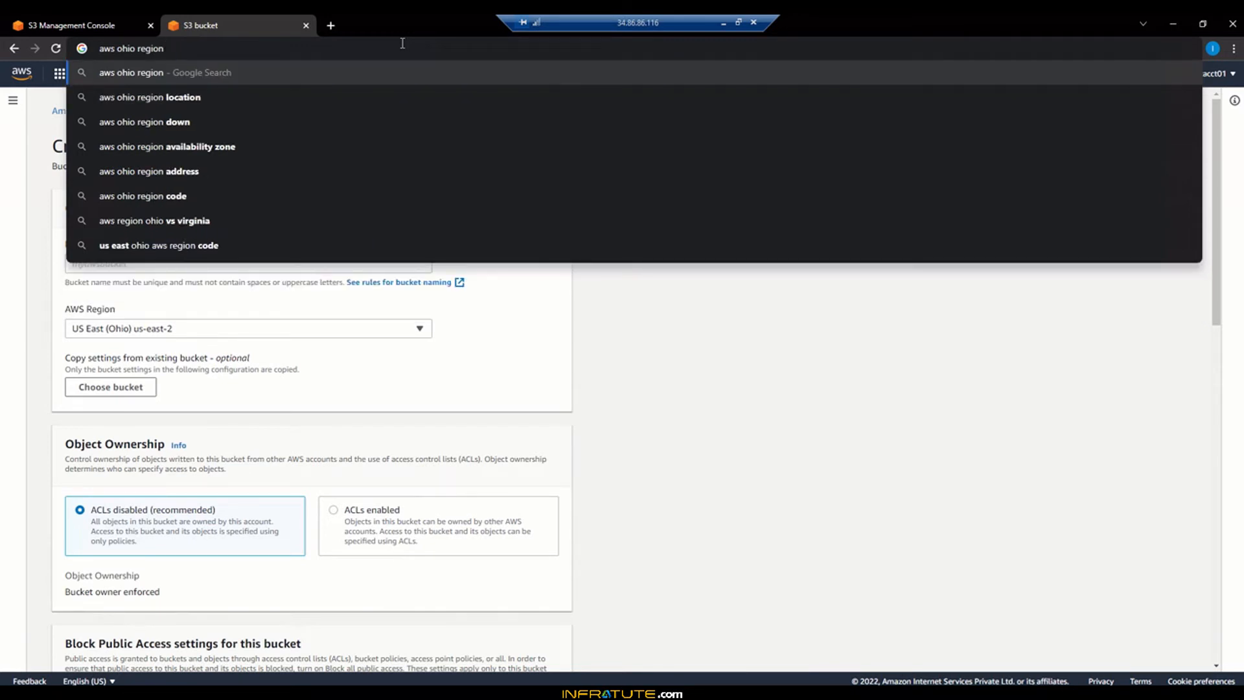
{"action": "key", "text": "Down"}
{"action": "key", "text": "Down"}
{"action": "key", "text": "Down"}
{"action": "key", "text": "Down"}
{"action": "key", "text": "Down"}
{"action": "key", "text": "Up"}
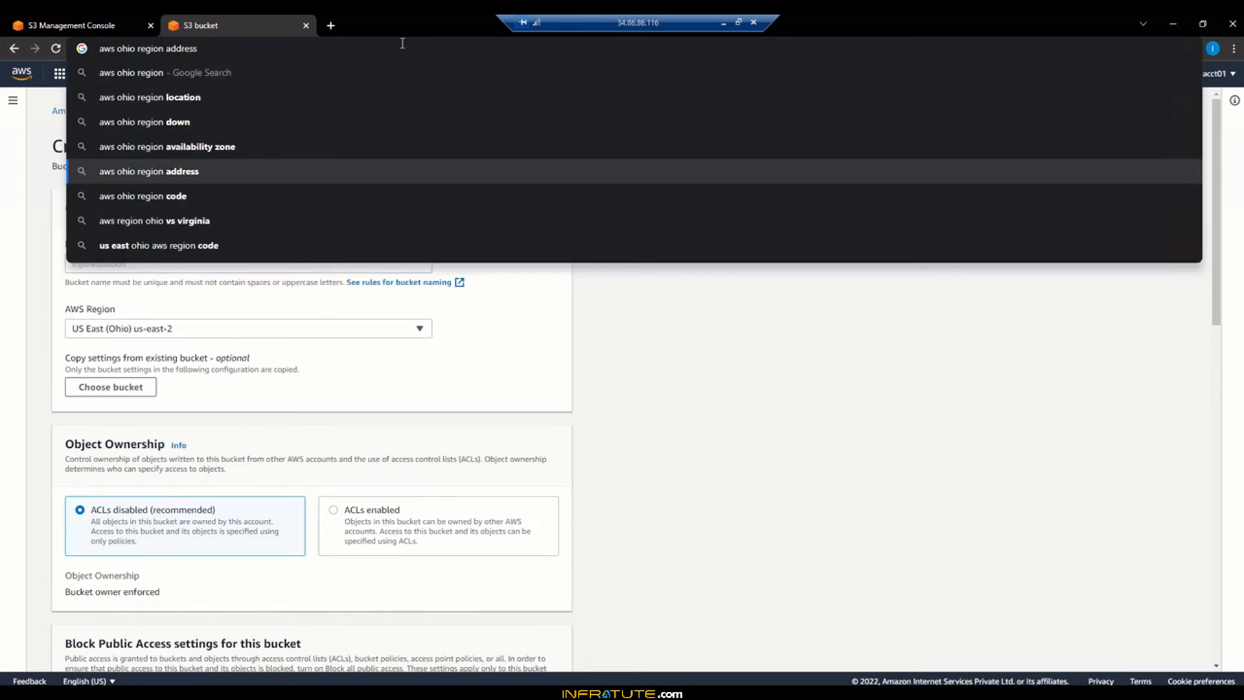
{"action": "key", "text": "Up"}
{"action": "key", "text": "Return"}
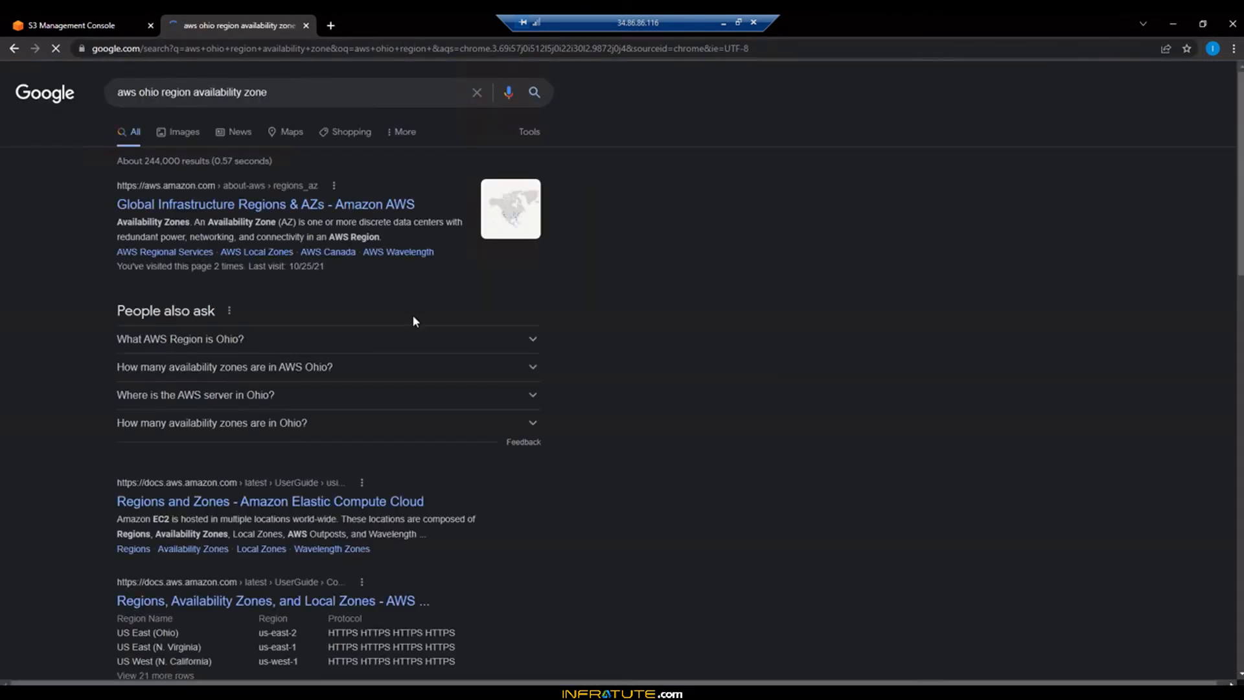
Open AWS's Global Infrastructure Regions & AZs page and read the Availability Zones and launch year of the US East (Ohio) Region.
{"action": "left_click", "coordinate": [294, 206]}
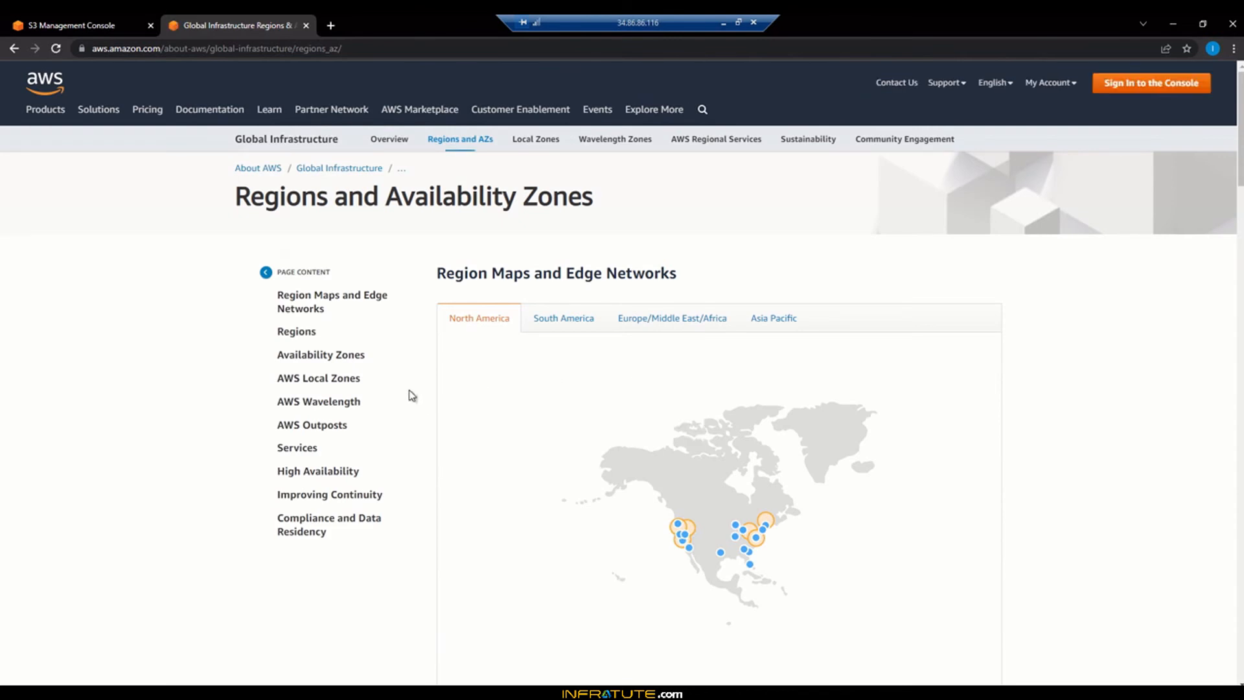
{"action": "left_click", "coordinate": [330, 356]}
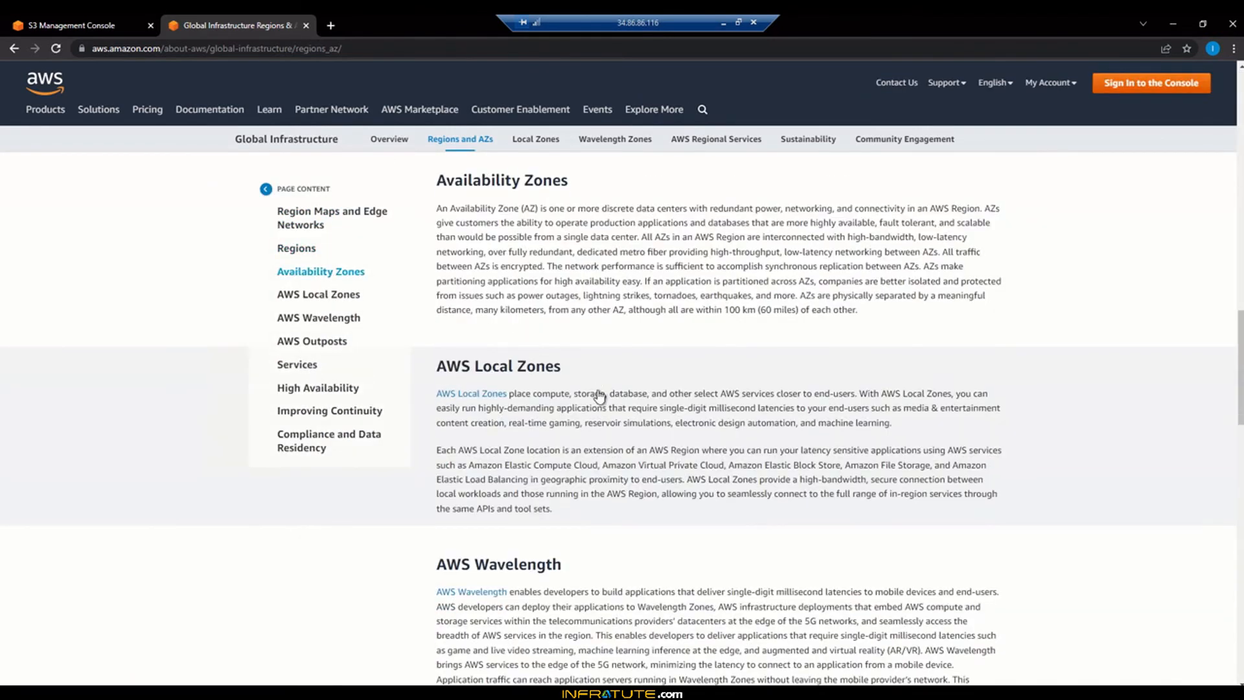
{"action": "scroll", "coordinate": [597, 402], "scroll_direction": "up", "scroll_amount": 10}
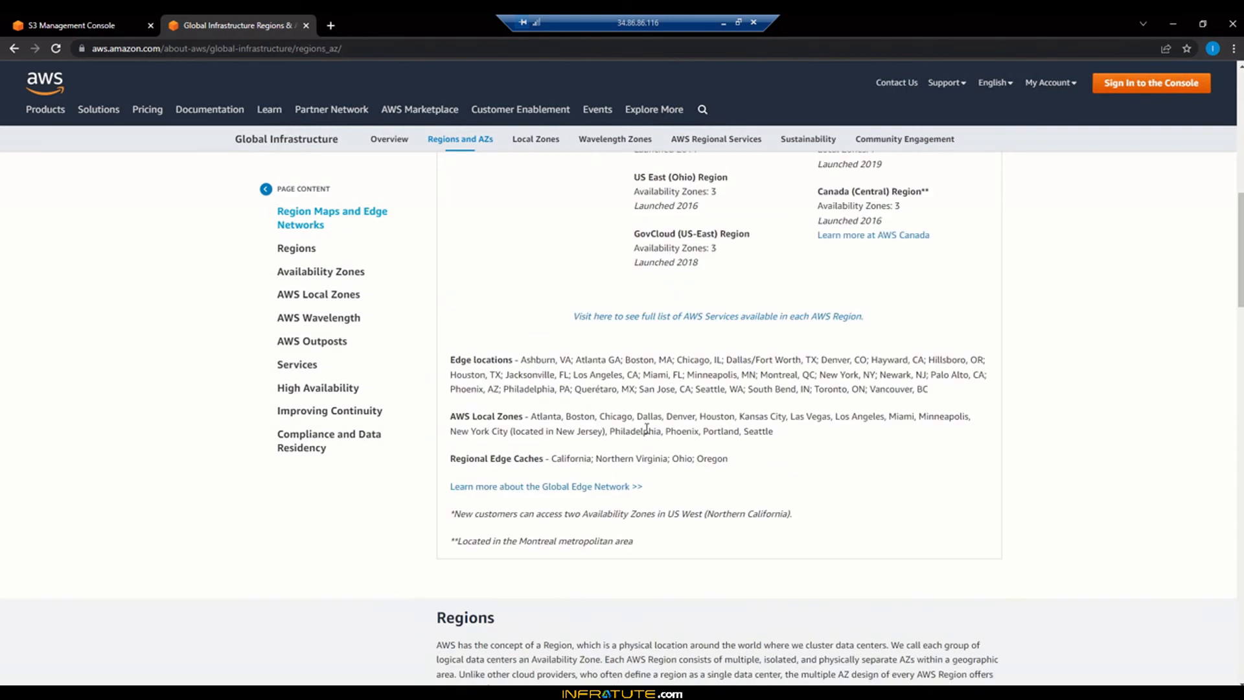
{"action": "scroll", "coordinate": [646, 428], "scroll_direction": "up", "scroll_amount": 4}
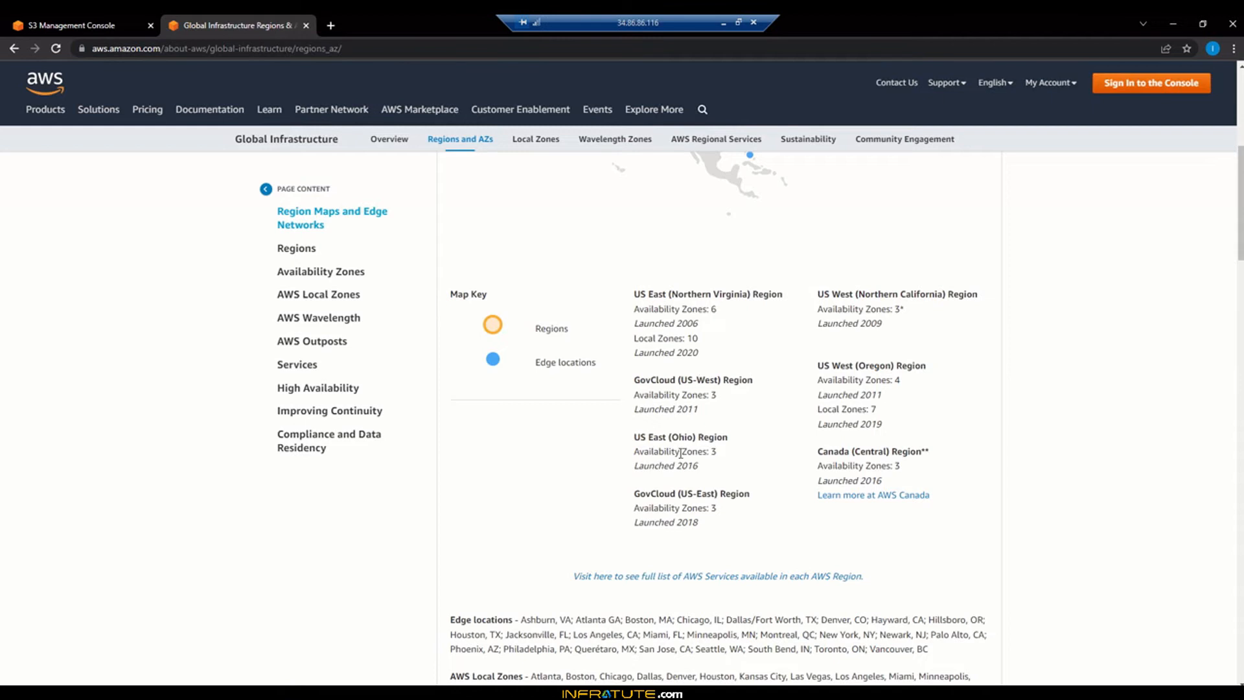
{"action": "left_click_drag", "start_coordinate": [633, 453], "coordinate": [728, 456]}
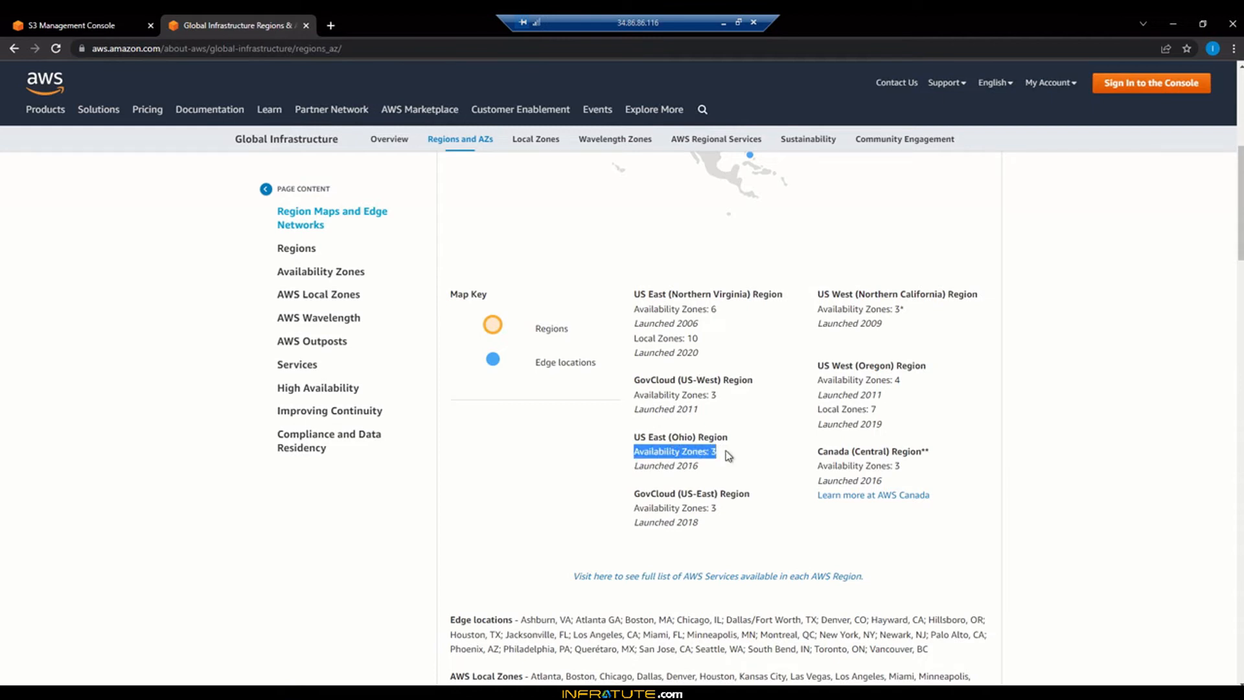
{"action": "left_click", "coordinate": [728, 456]}
{"action": "left_click_drag", "start_coordinate": [634, 467], "coordinate": [716, 472]}
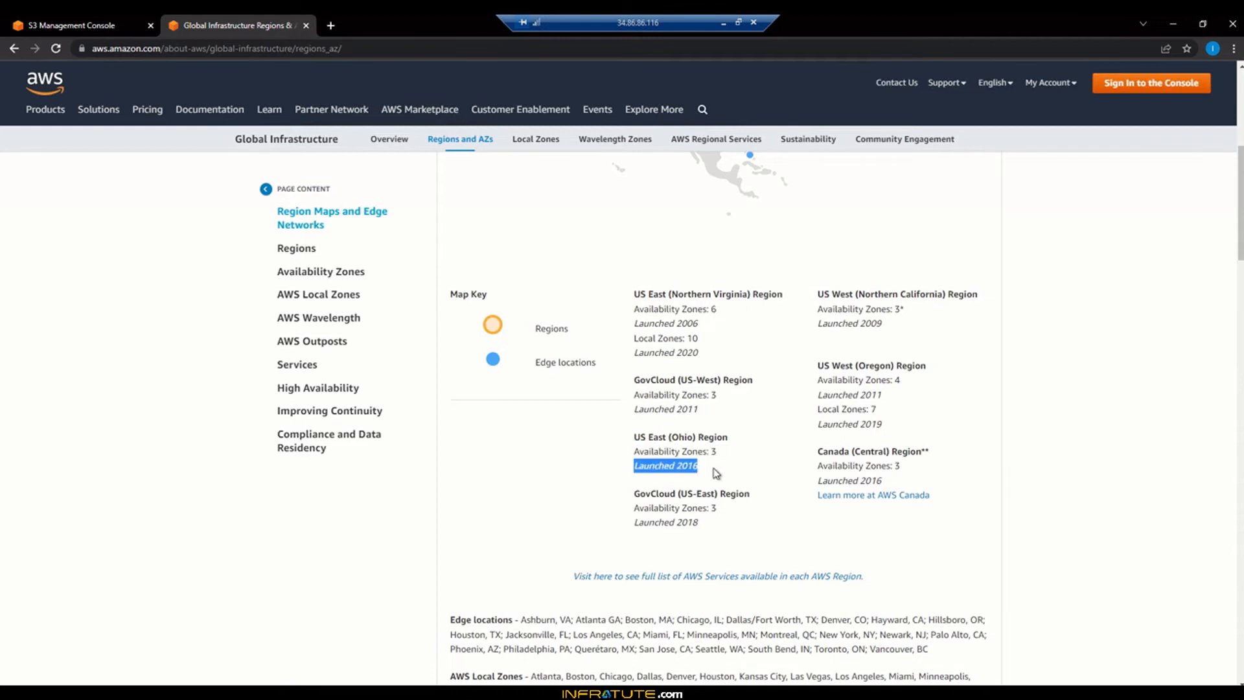
{"action": "left_click", "coordinate": [716, 472]}
Return to the S3 upload page and review its storage class, server-side encryption, additional checksums, tags and metadata settings.
{"action": "left_click", "coordinate": [96, 23]}
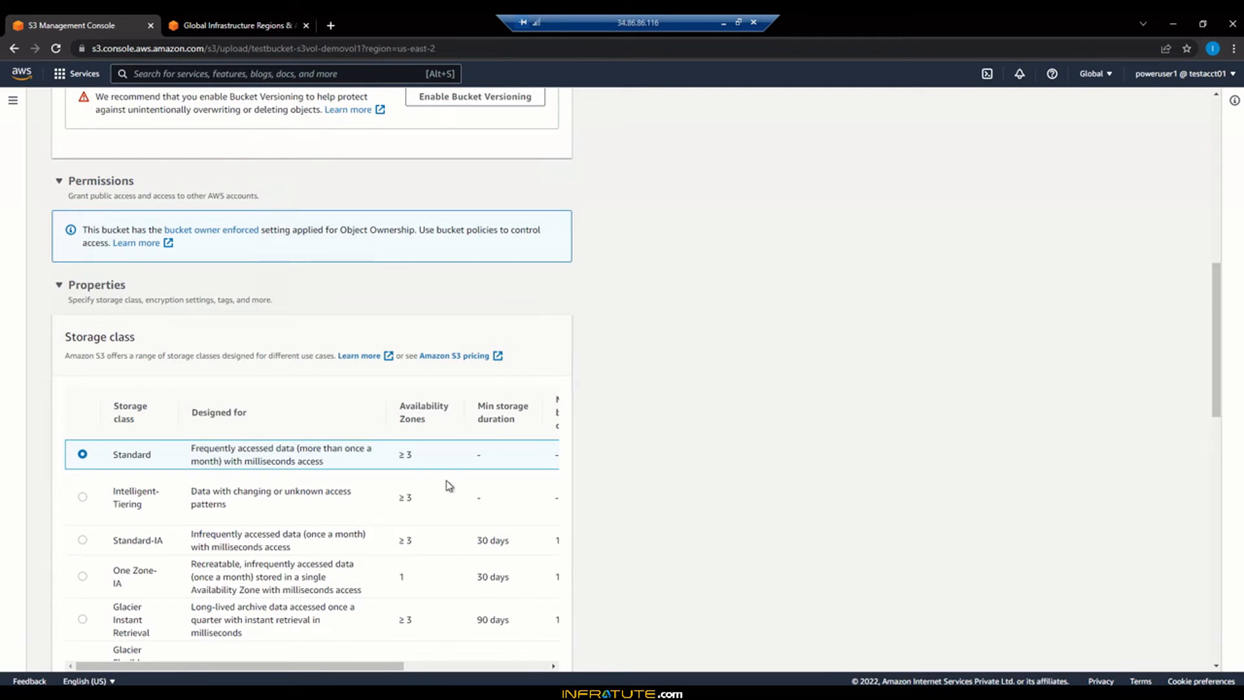
{"action": "scroll", "coordinate": [801, 425], "scroll_direction": "down", "scroll_amount": 4}
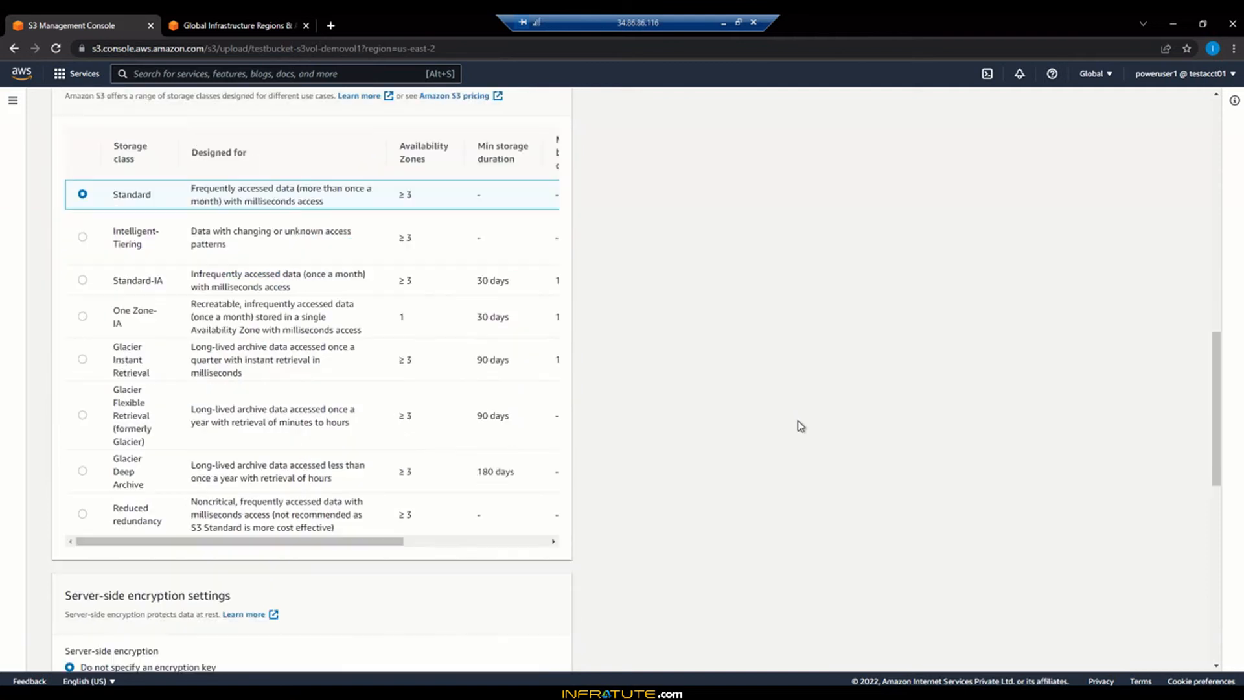
{"action": "scroll", "coordinate": [801, 425], "scroll_direction": "down", "scroll_amount": 4}
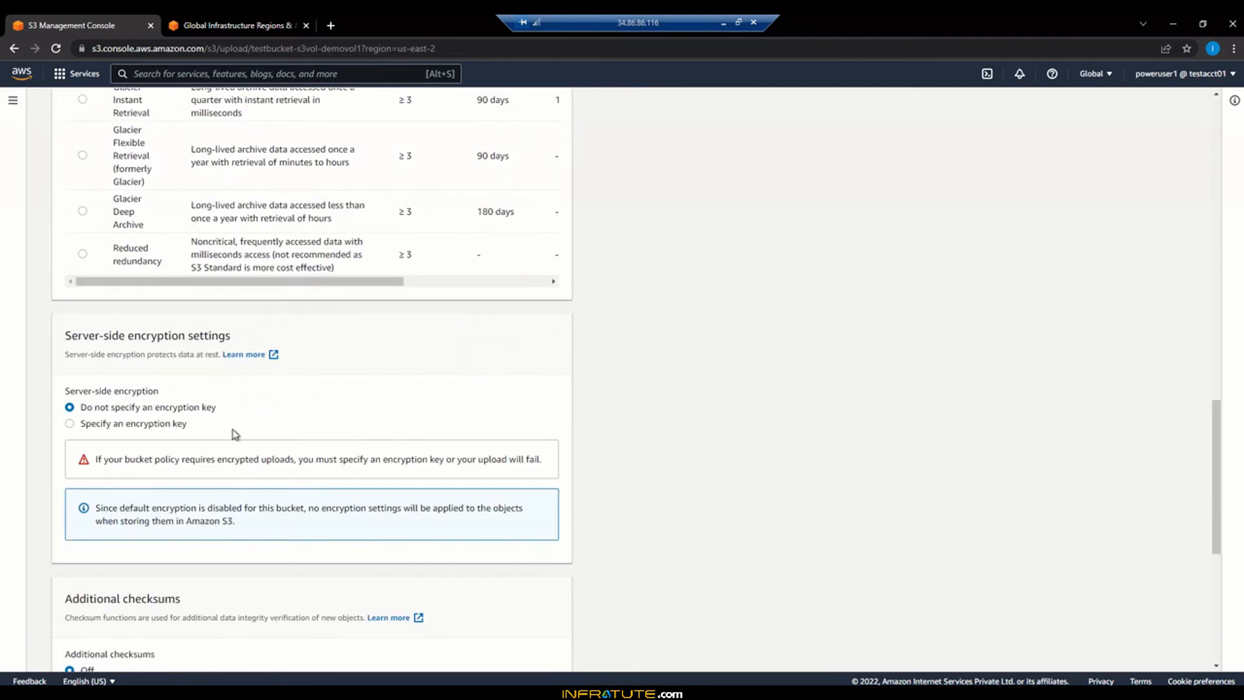
{"action": "scroll", "coordinate": [763, 457], "scroll_direction": "down", "scroll_amount": 4}
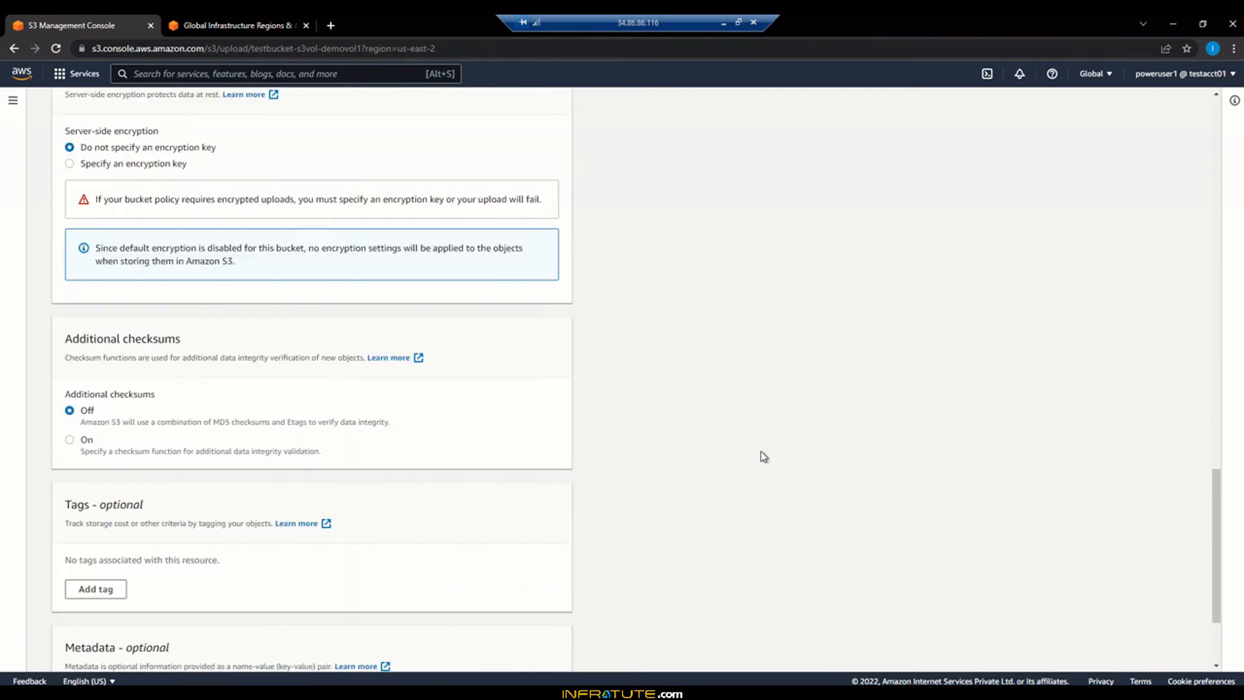
{"action": "scroll", "coordinate": [761, 452], "scroll_direction": "down", "scroll_amount": 2}
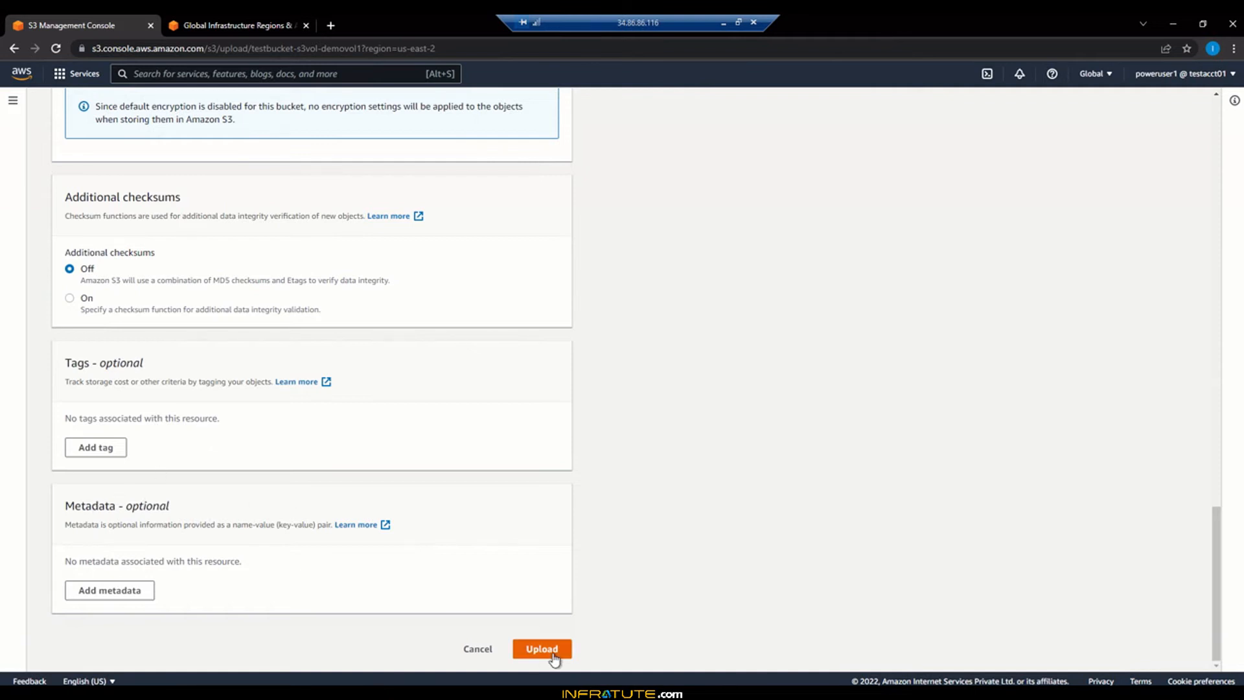
Add the aws-logo file from Documents and upload it to testbucket-s3vol-demovol1 with the default settings.
{"action": "scroll", "coordinate": [718, 515], "scroll_direction": "up", "scroll_amount": 20}
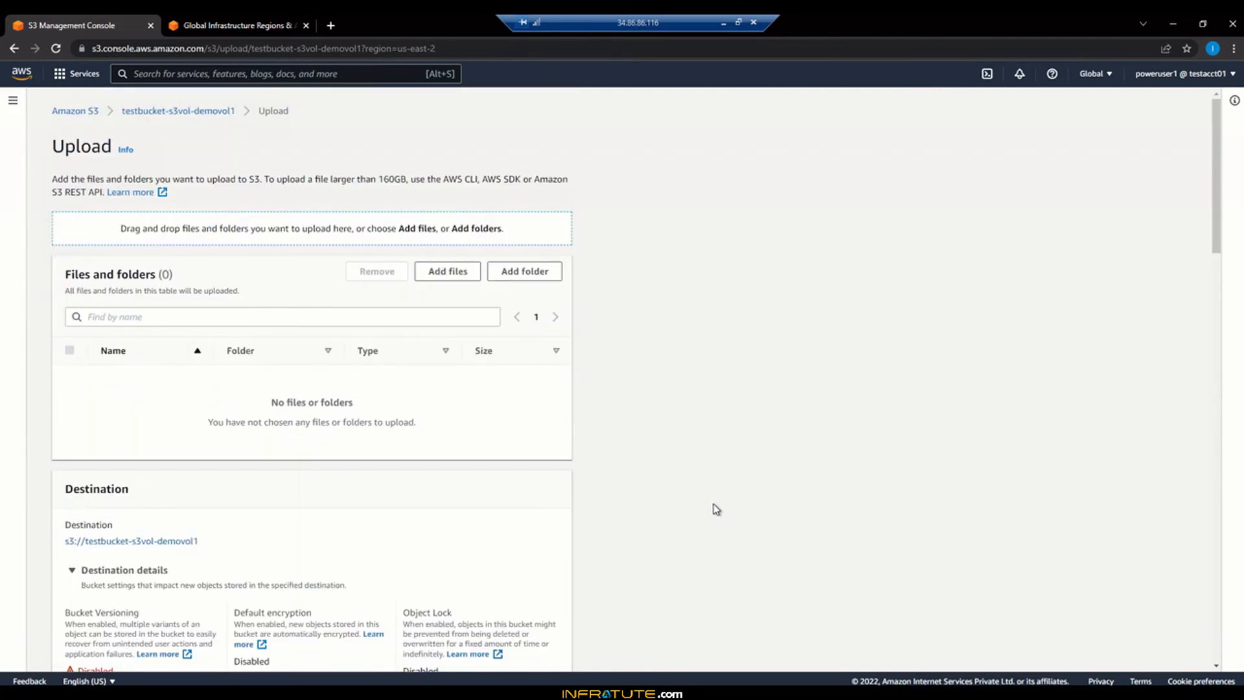
{"action": "left_click", "coordinate": [440, 275]}
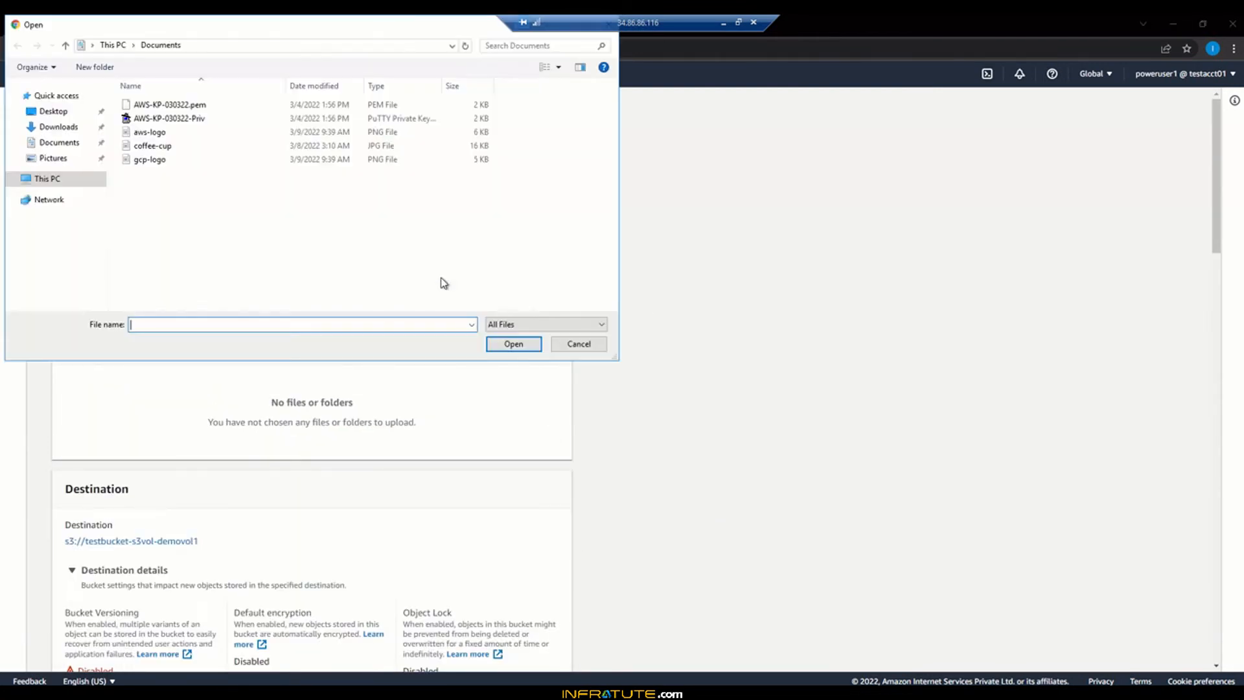
{"action": "double_click", "coordinate": [153, 134]}
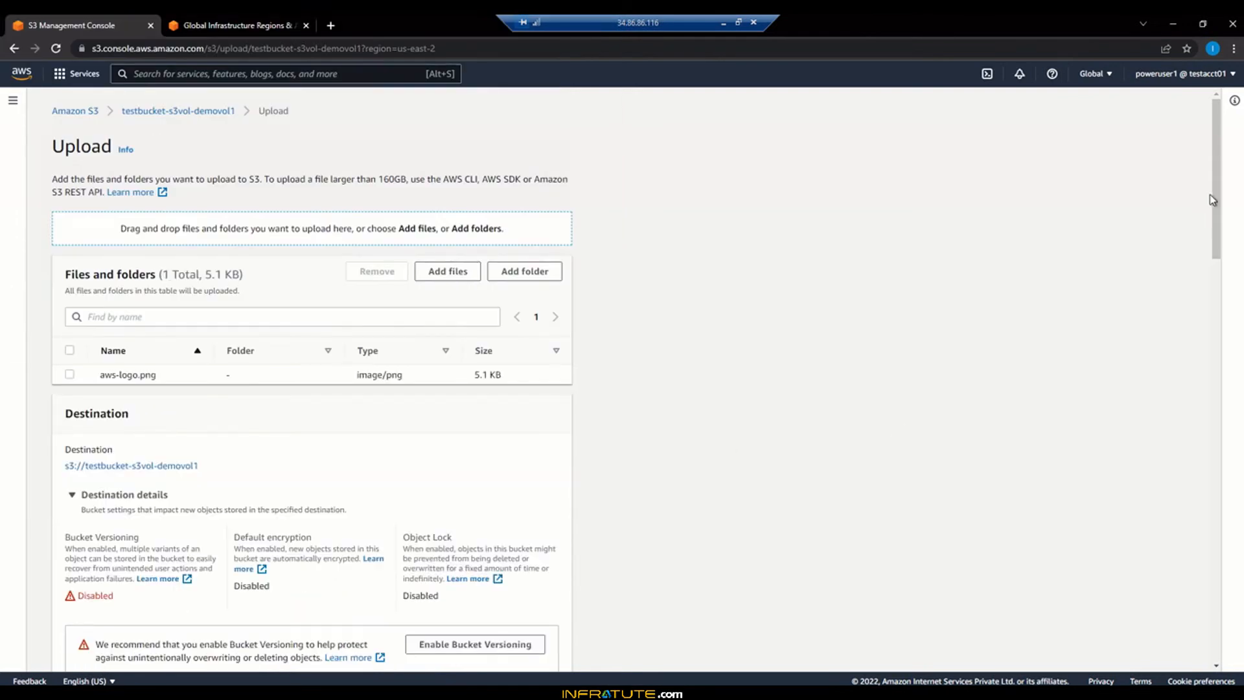
{"action": "scroll", "coordinate": [1202, 269], "scroll_direction": "down", "scroll_amount": 12}
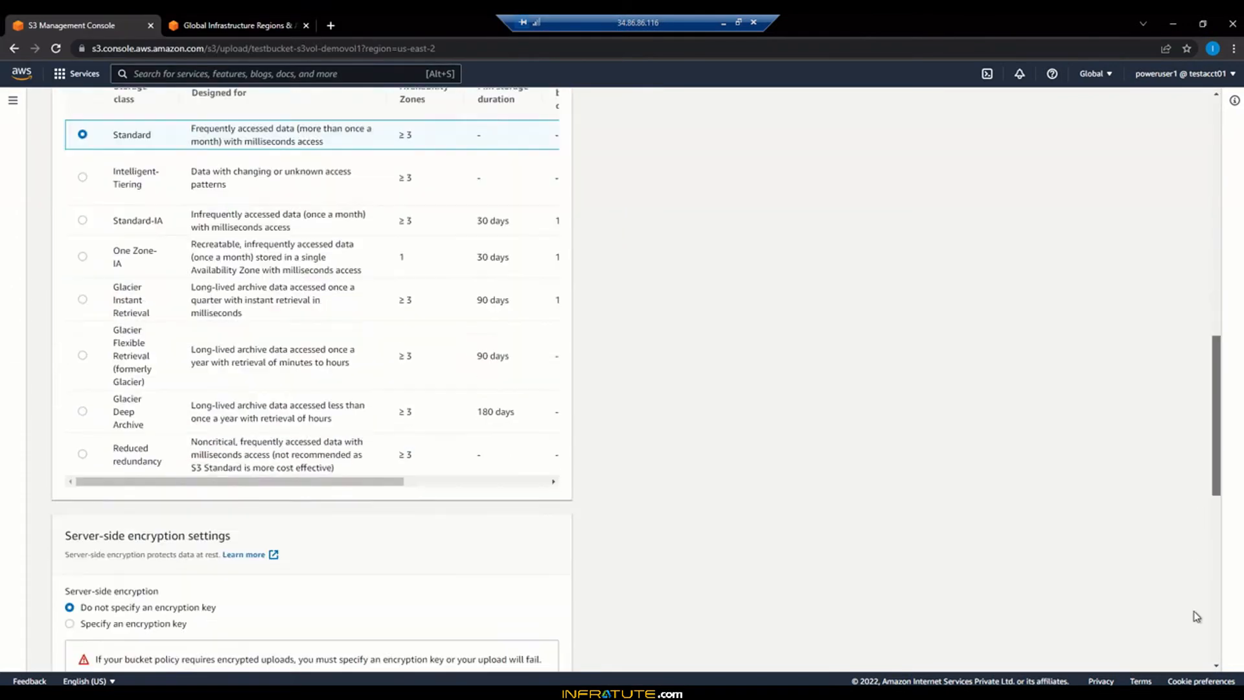
{"action": "scroll", "coordinate": [1196, 616], "scroll_direction": "down", "scroll_amount": 8}
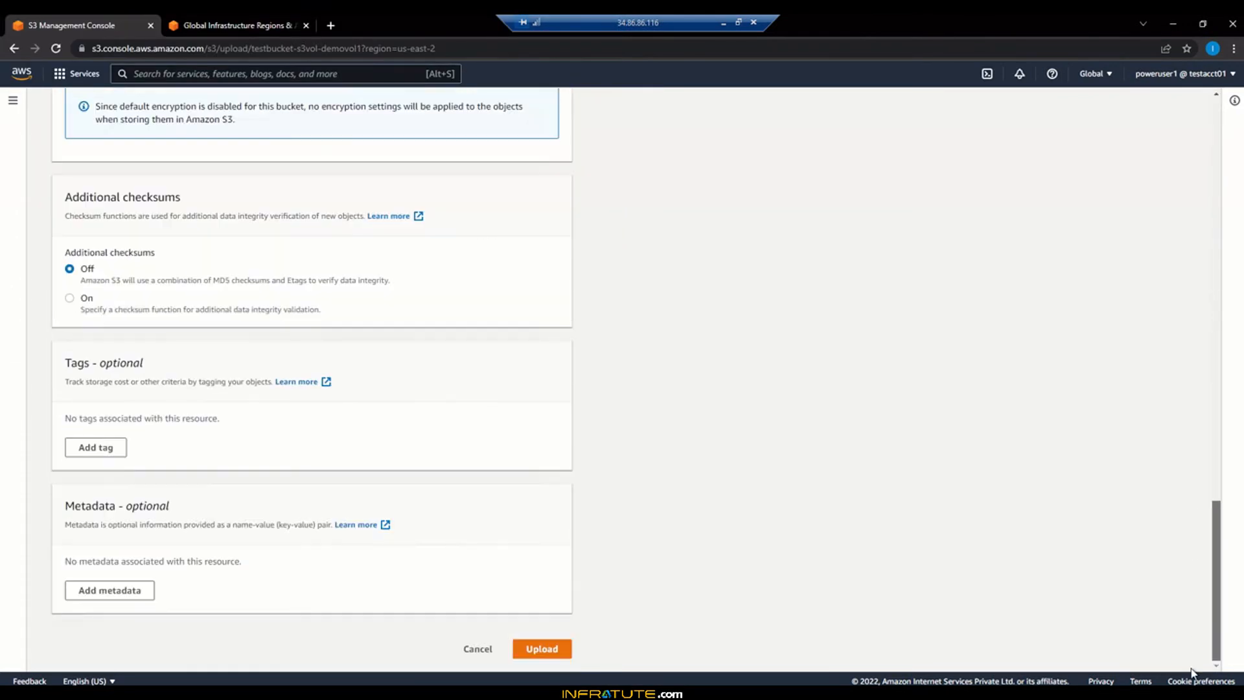
{"action": "left_click", "coordinate": [597, 641]}
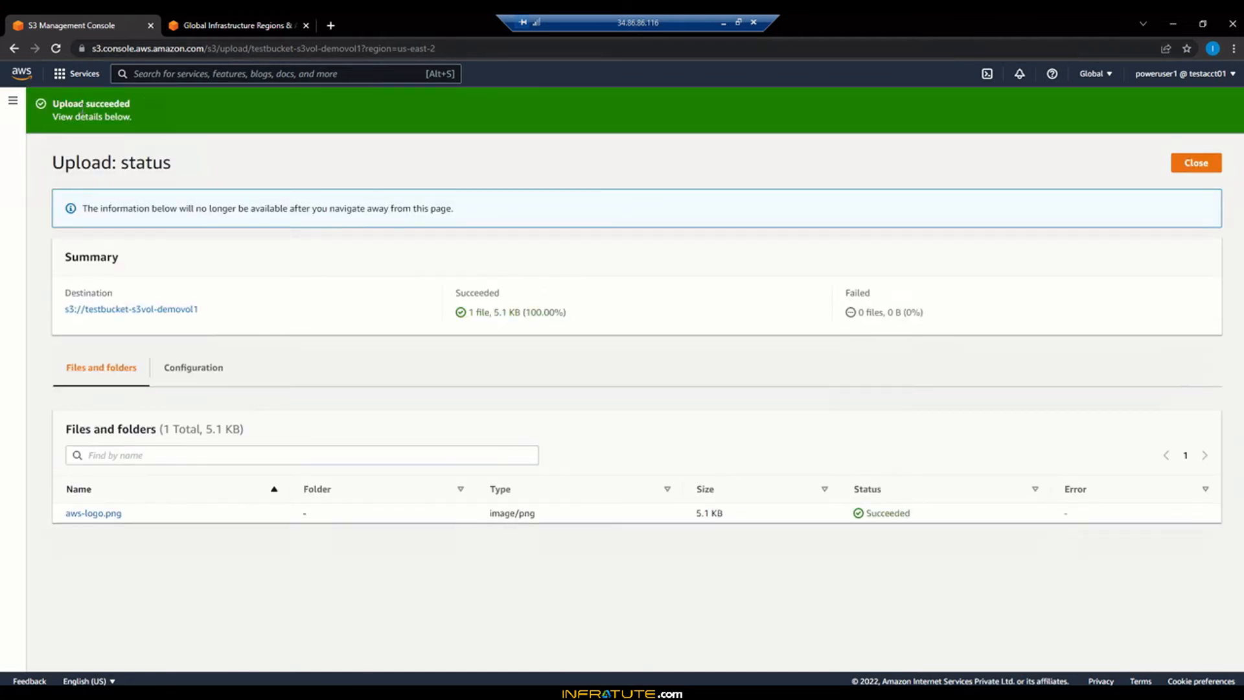
Review the upload status summary and close it to return to the bucket's object list.
{"action": "left_click_drag", "start_coordinate": [139, 107], "coordinate": [138, 108]}
{"action": "left_click", "coordinate": [228, 144]}
{"action": "left_click", "coordinate": [471, 354]}
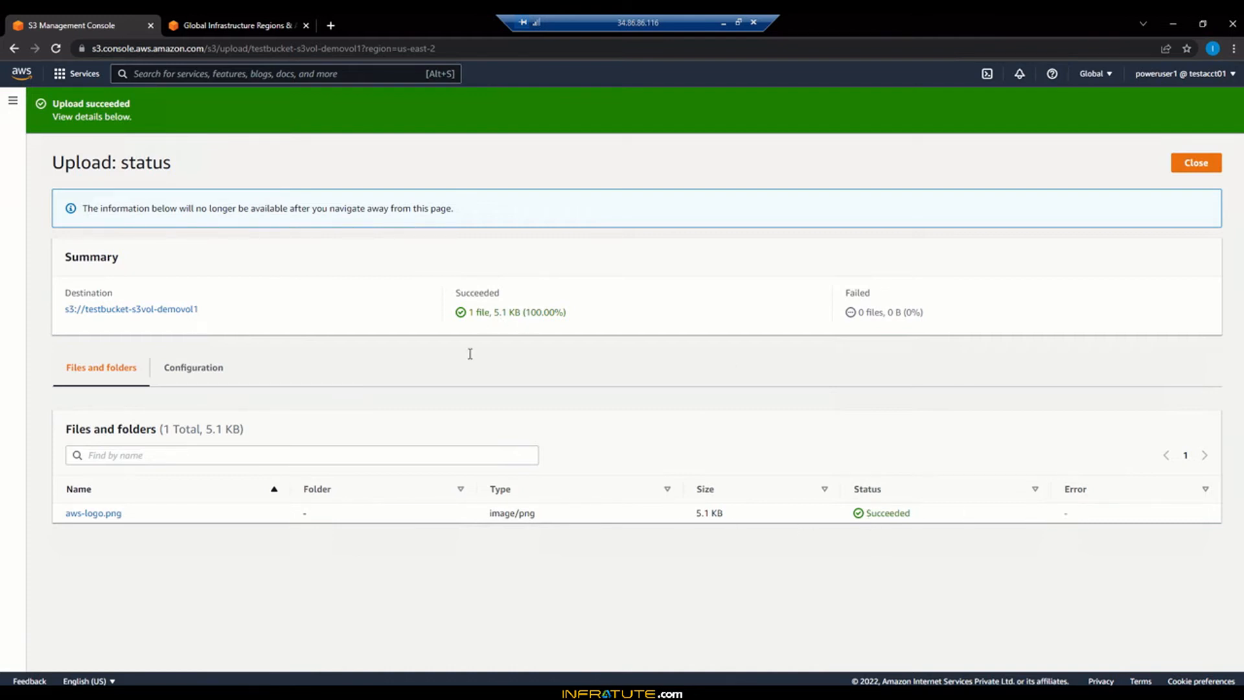
{"action": "left_click", "coordinate": [1194, 162]}
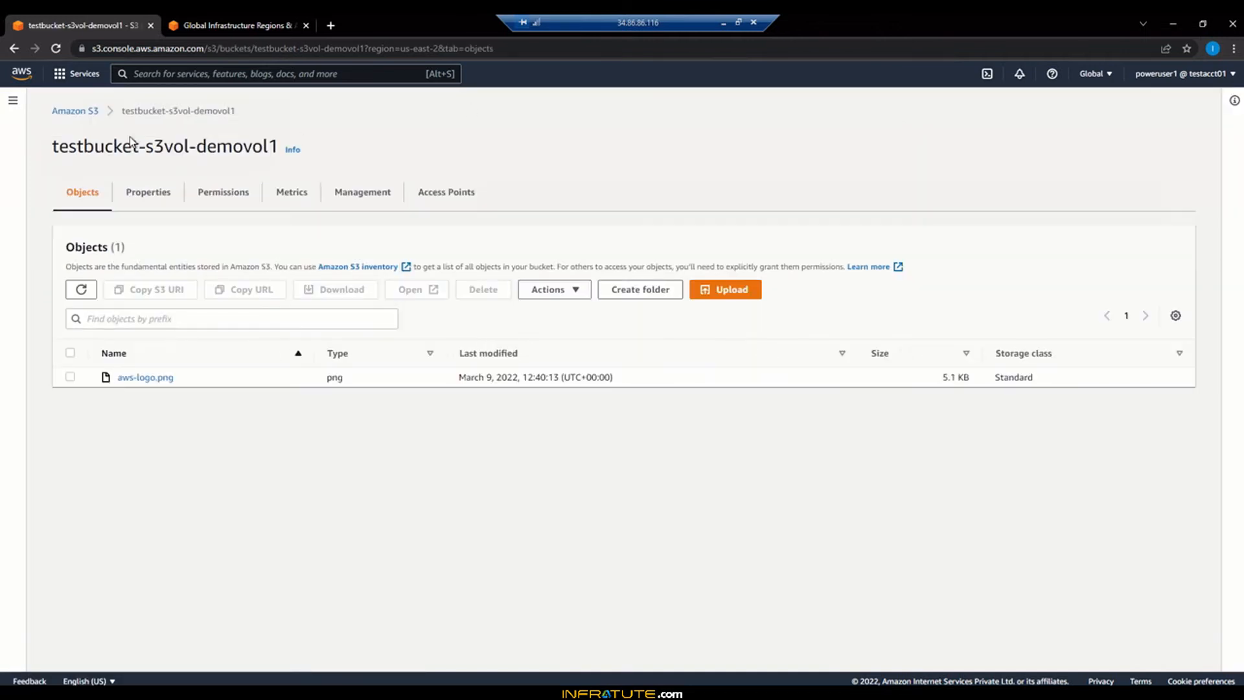
Check the bucket's name and open the details of the aws-logo.png object.
{"action": "left_click_drag", "start_coordinate": [51, 146], "coordinate": [279, 146]}
{"action": "left_click", "coordinate": [273, 372]}
{"action": "left_click", "coordinate": [141, 380]}
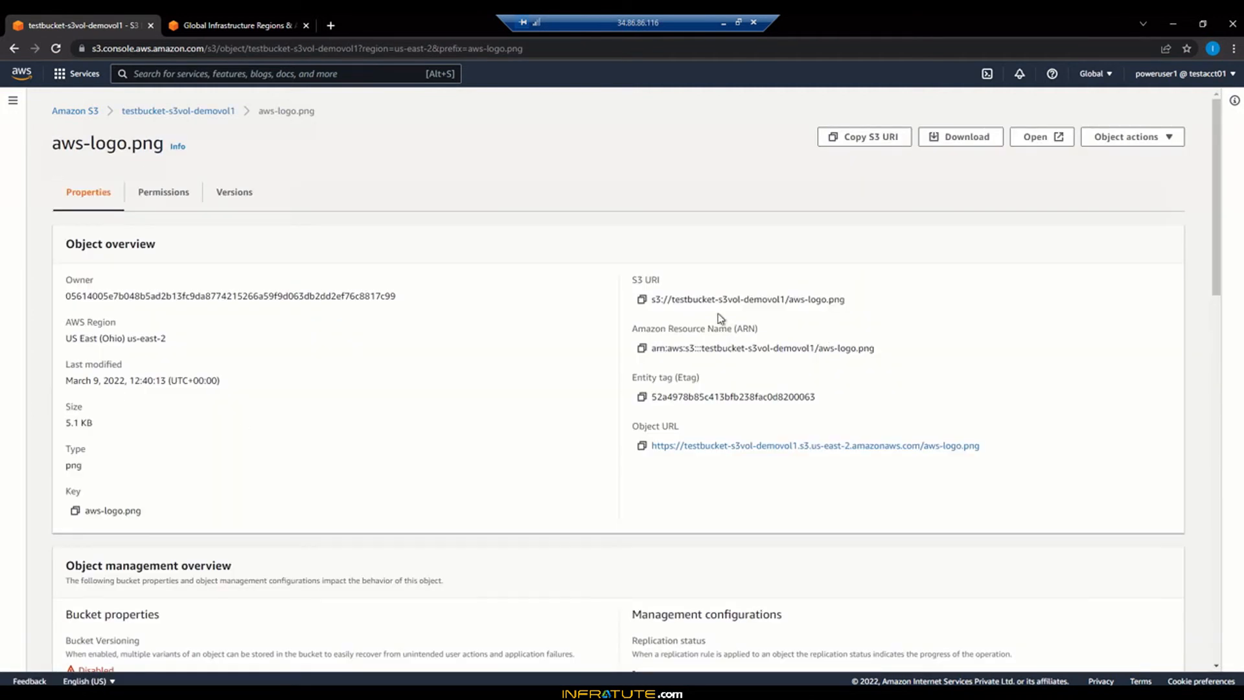
Examine the owner, S3 URI, Amazon Resource Name and Object URL in the object overview of aws-logo.png.
{"action": "left_click_drag", "start_coordinate": [91, 296], "coordinate": [249, 295]}
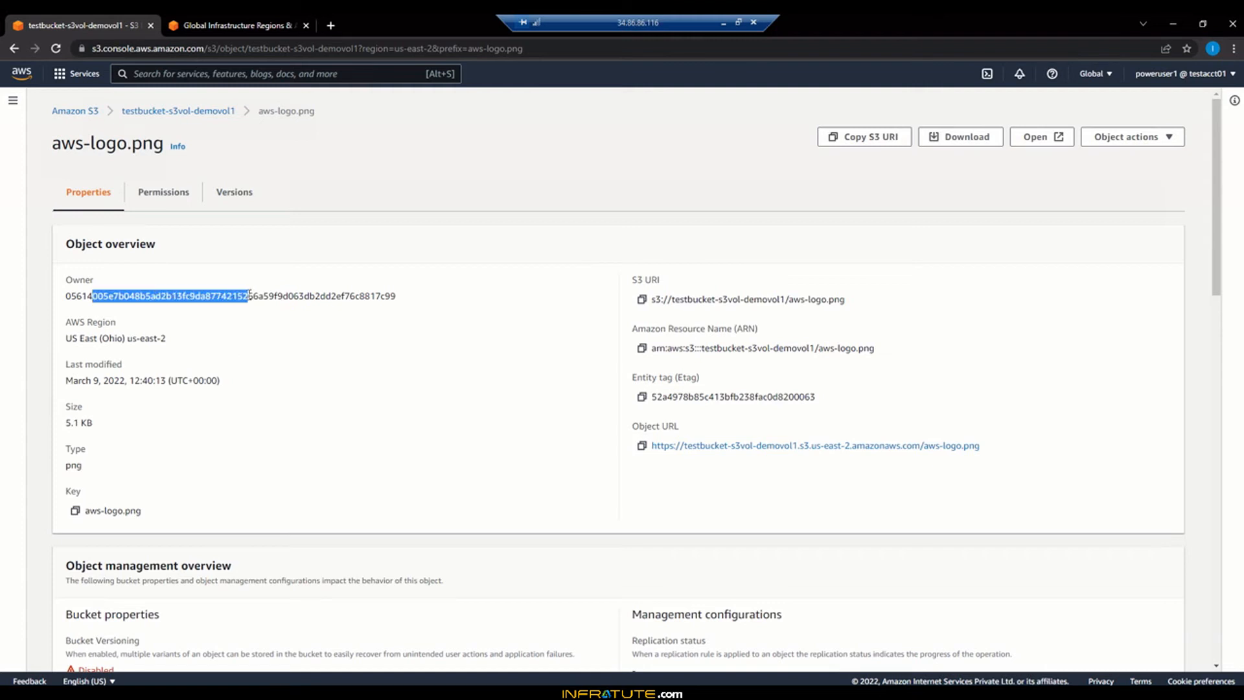
{"action": "left_click", "coordinate": [348, 341]}
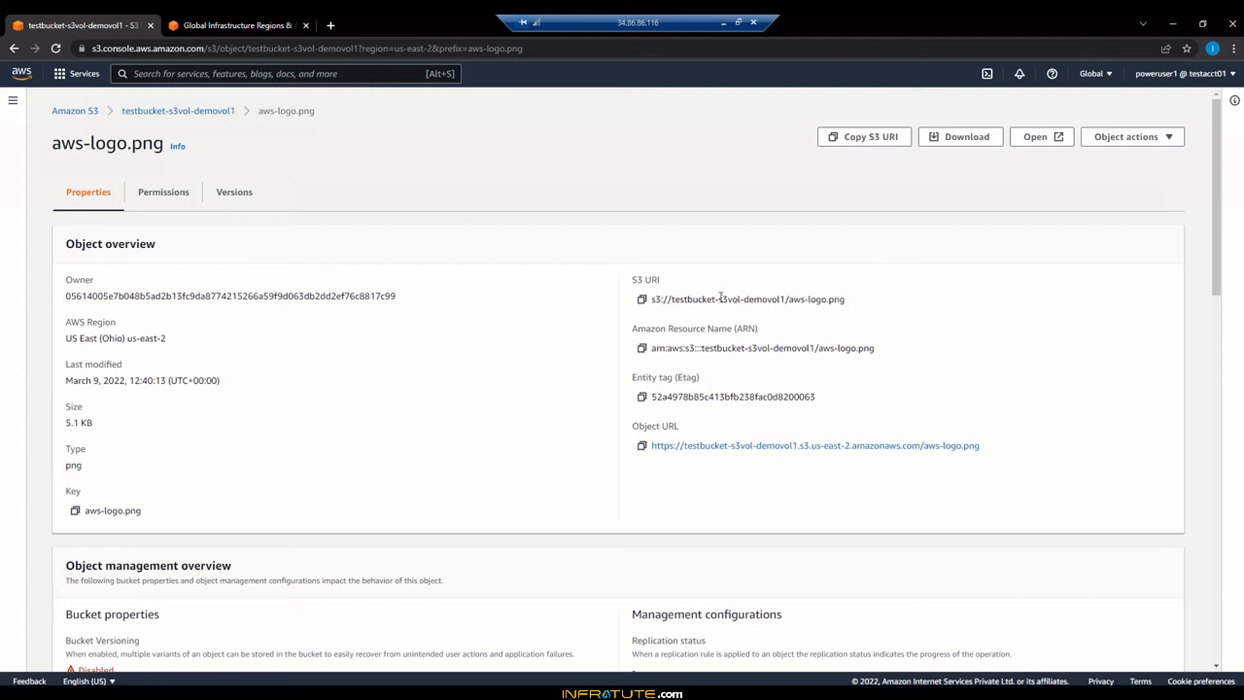
{"action": "left_click_drag", "start_coordinate": [785, 299], "coordinate": [652, 304]}
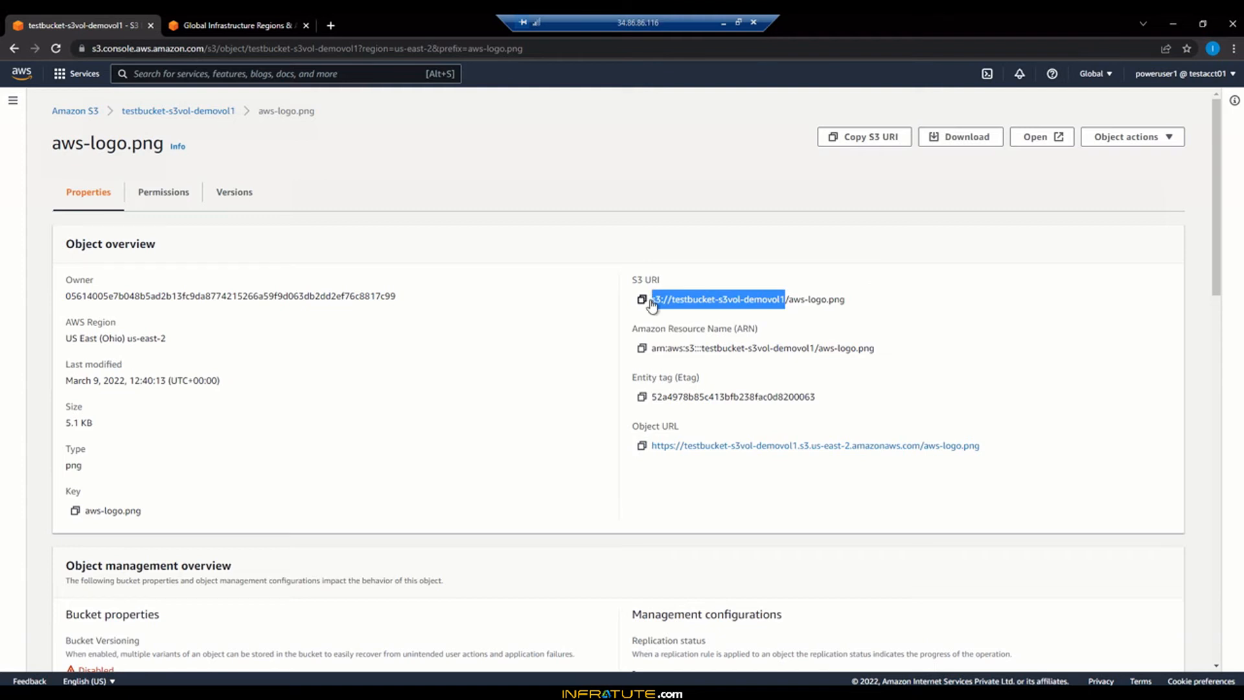
{"action": "left_click", "coordinate": [973, 280]}
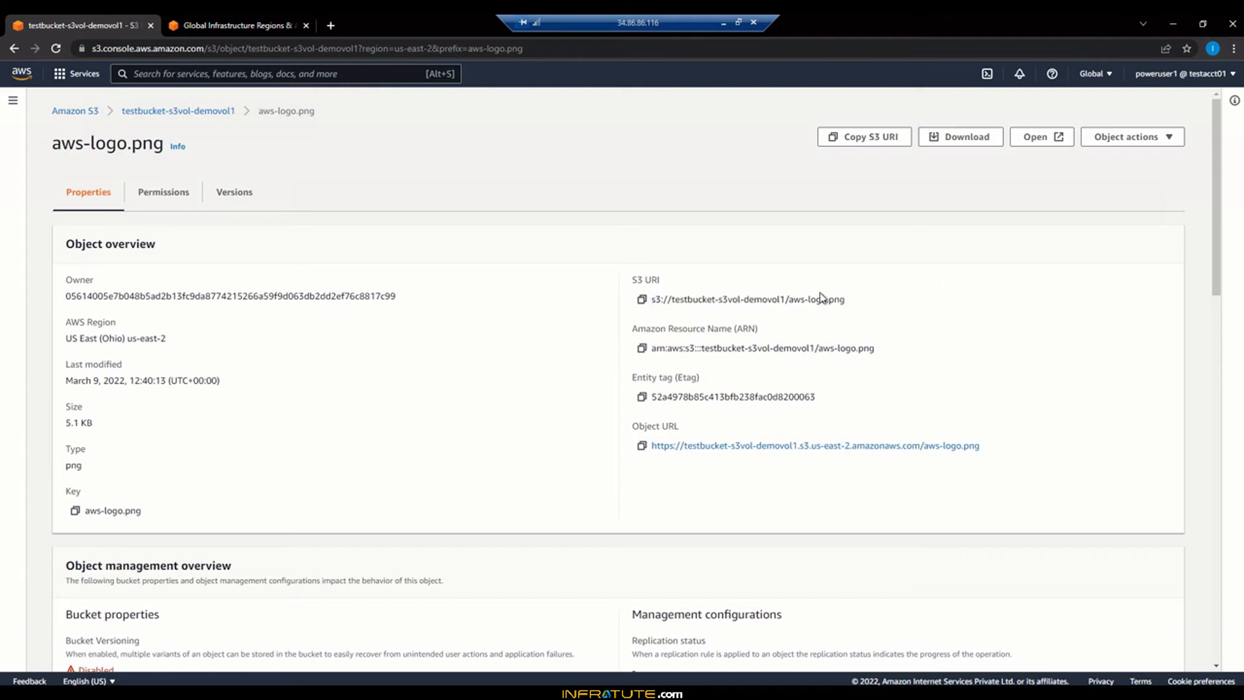
{"action": "left_click_drag", "start_coordinate": [633, 328], "coordinate": [771, 333]}
{"action": "left_click", "coordinate": [763, 329]}
{"action": "left_click", "coordinate": [630, 335]}
{"action": "left_click", "coordinate": [771, 334]}
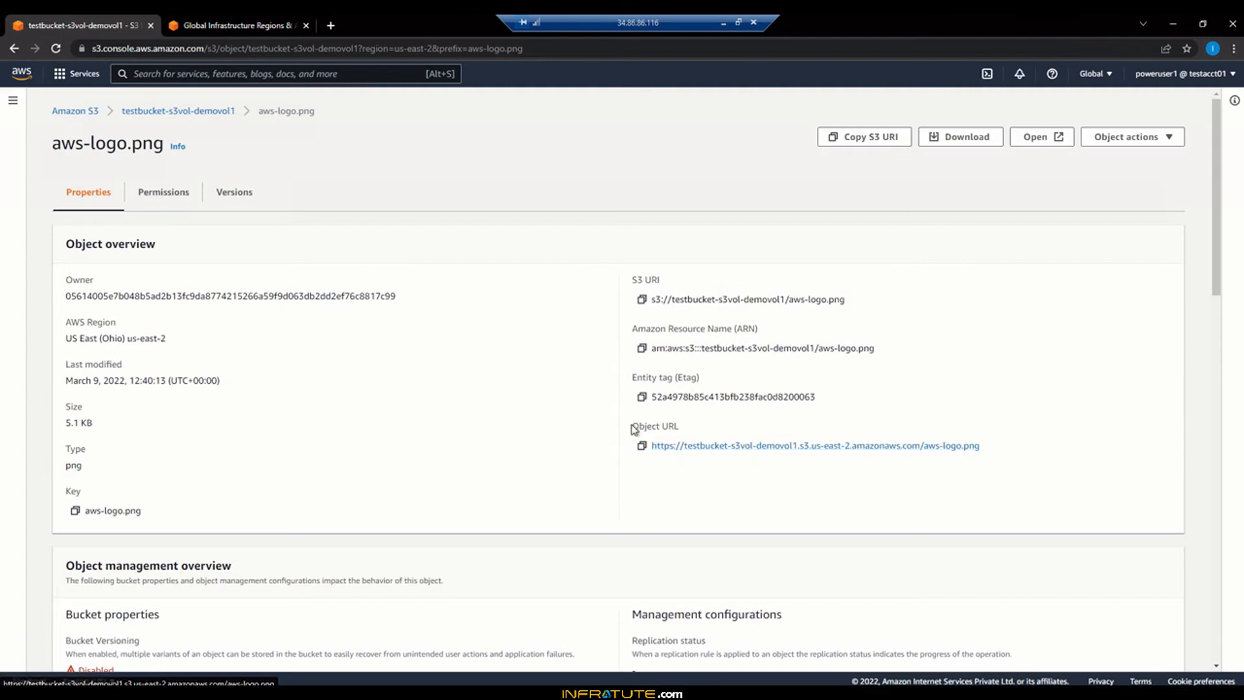
{"action": "left_click_drag", "start_coordinate": [631, 425], "coordinate": [716, 429]}
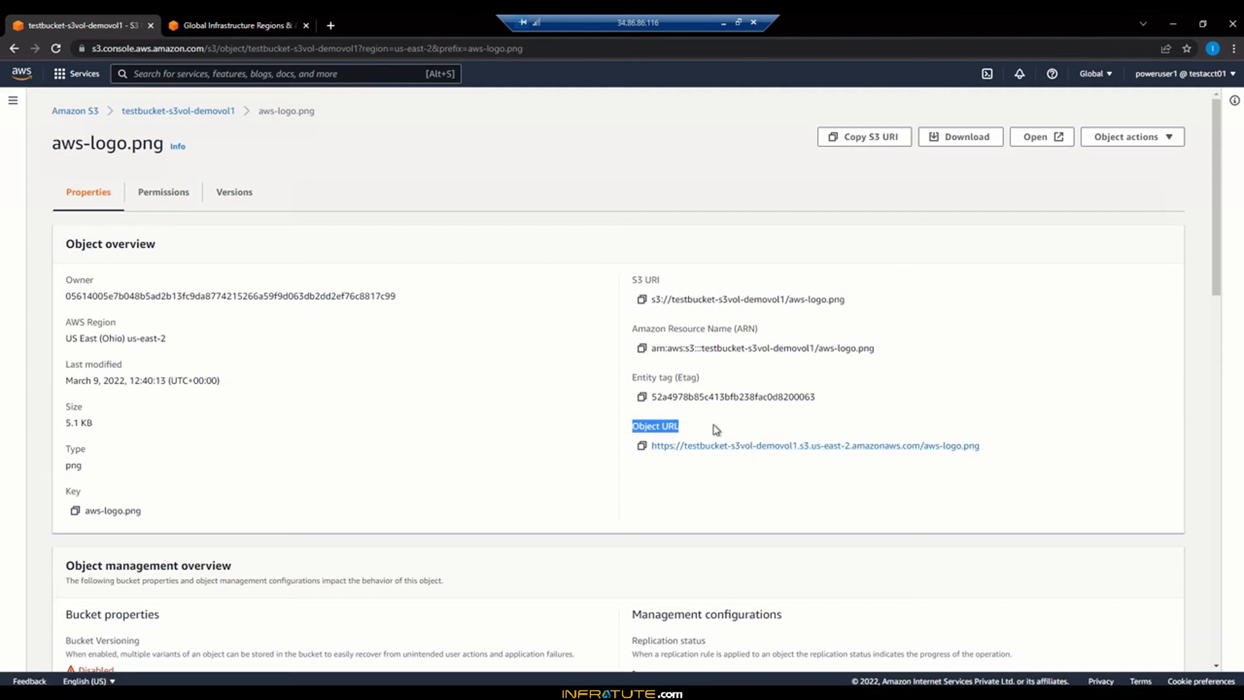
{"action": "left_click", "coordinate": [716, 430]}
Move the remote session bar aside and open the Object URL of aws-logo.png in a new browser tab.
{"action": "left_click_drag", "start_coordinate": [674, 25], "coordinate": [976, 26]}
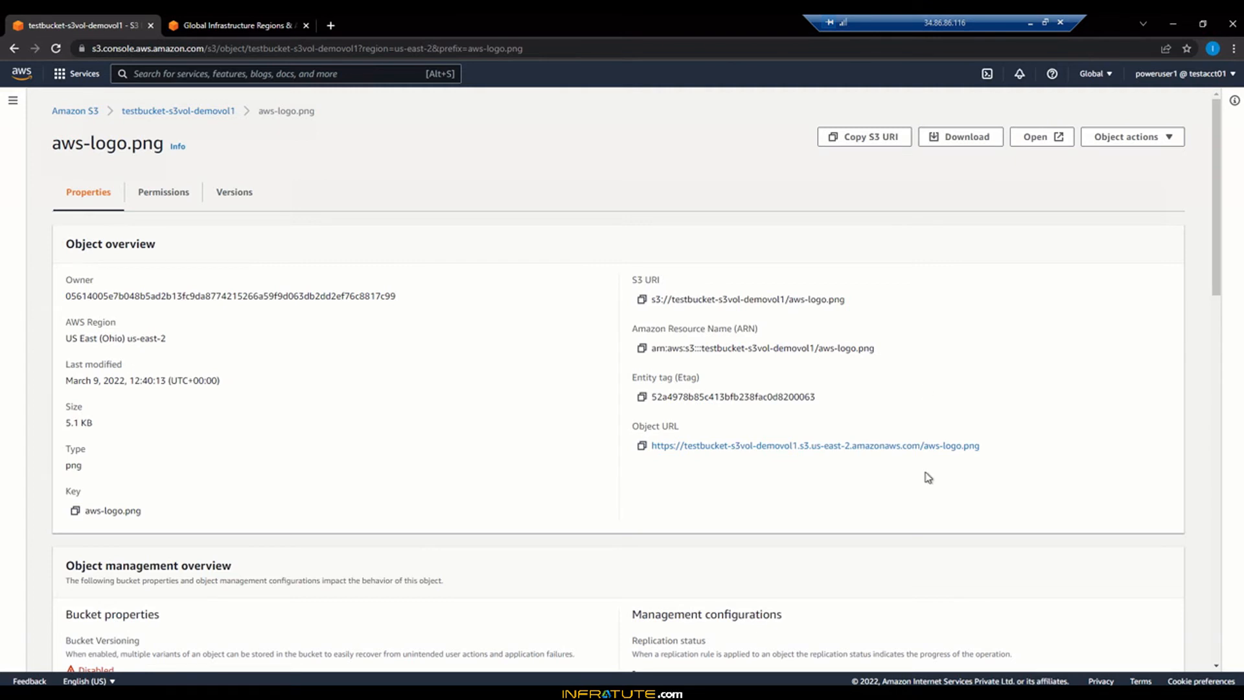
{"action": "right_click", "coordinate": [923, 453]}
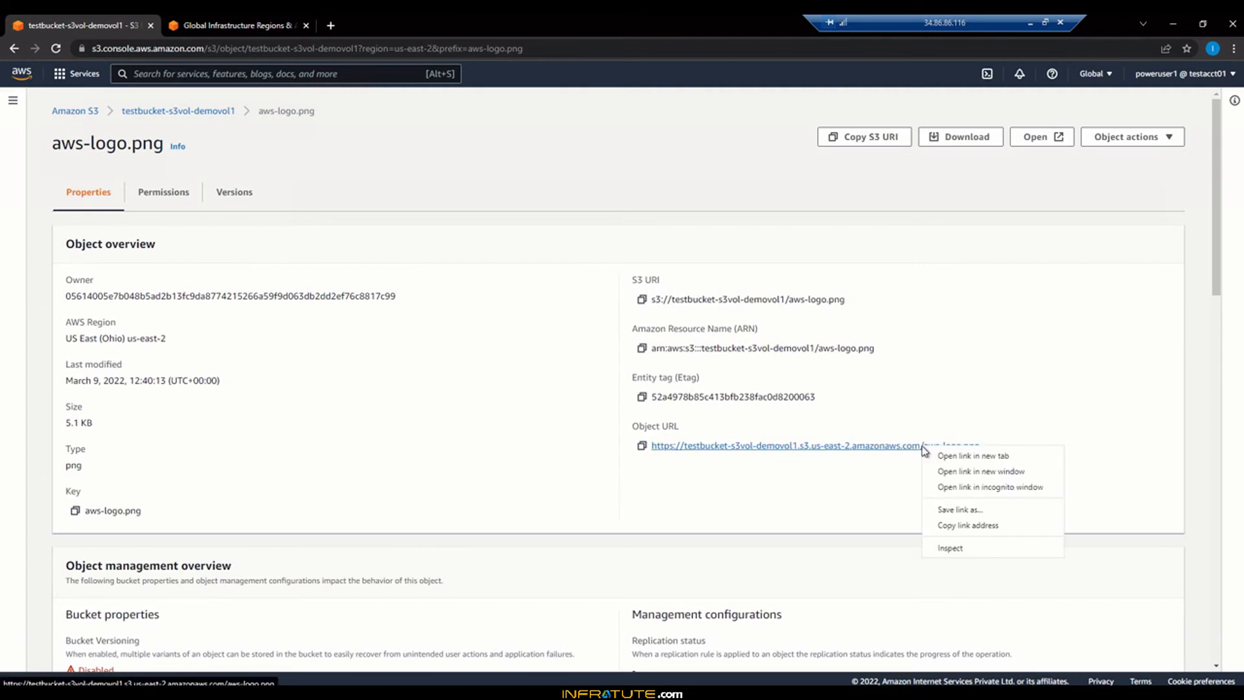
{"action": "left_click", "coordinate": [940, 458]}
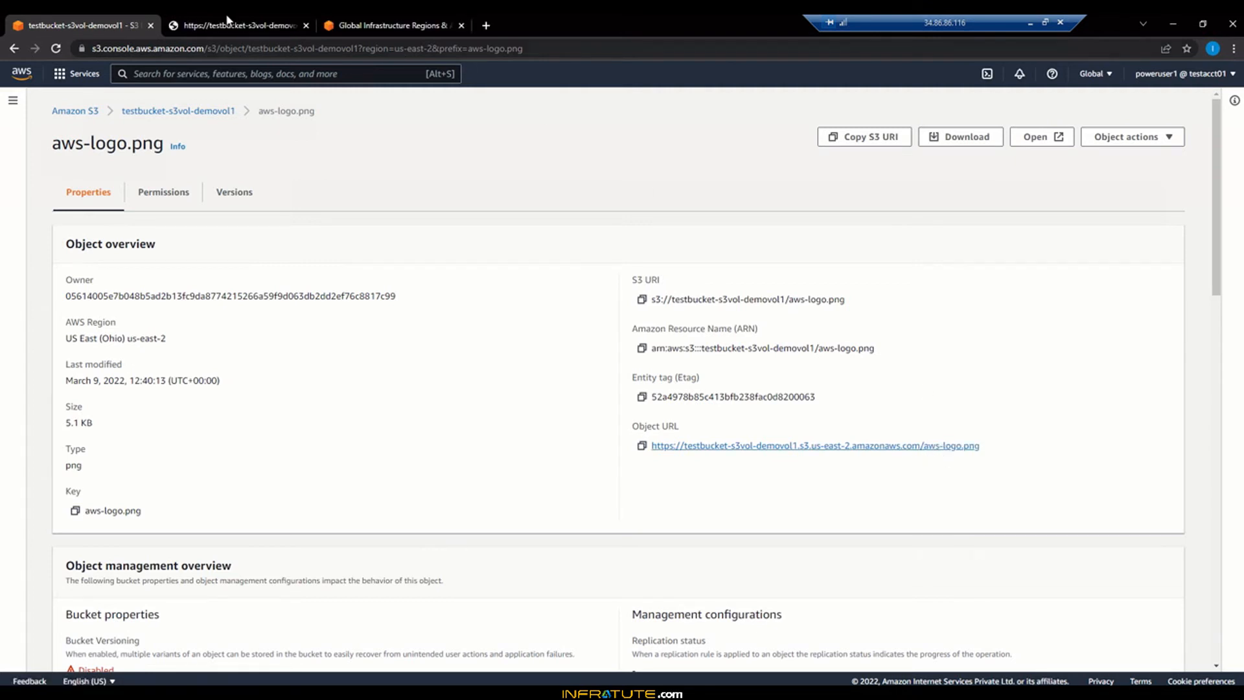
Check the browser's response to the Object URL of aws-logo.png, including its error code, and close that page.
{"action": "left_click", "coordinate": [226, 20]}
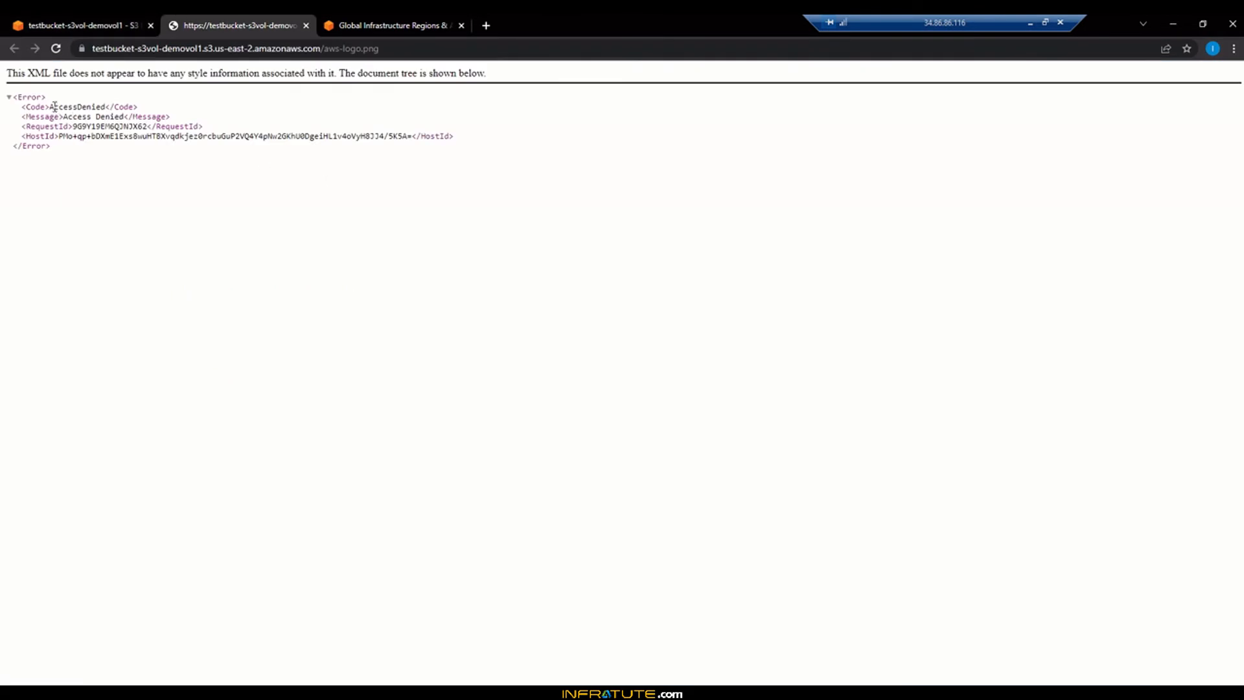
{"action": "left_click_drag", "start_coordinate": [54, 106], "coordinate": [98, 107]}
{"action": "left_click", "coordinate": [264, 92]}
{"action": "left_click", "coordinate": [307, 26]}
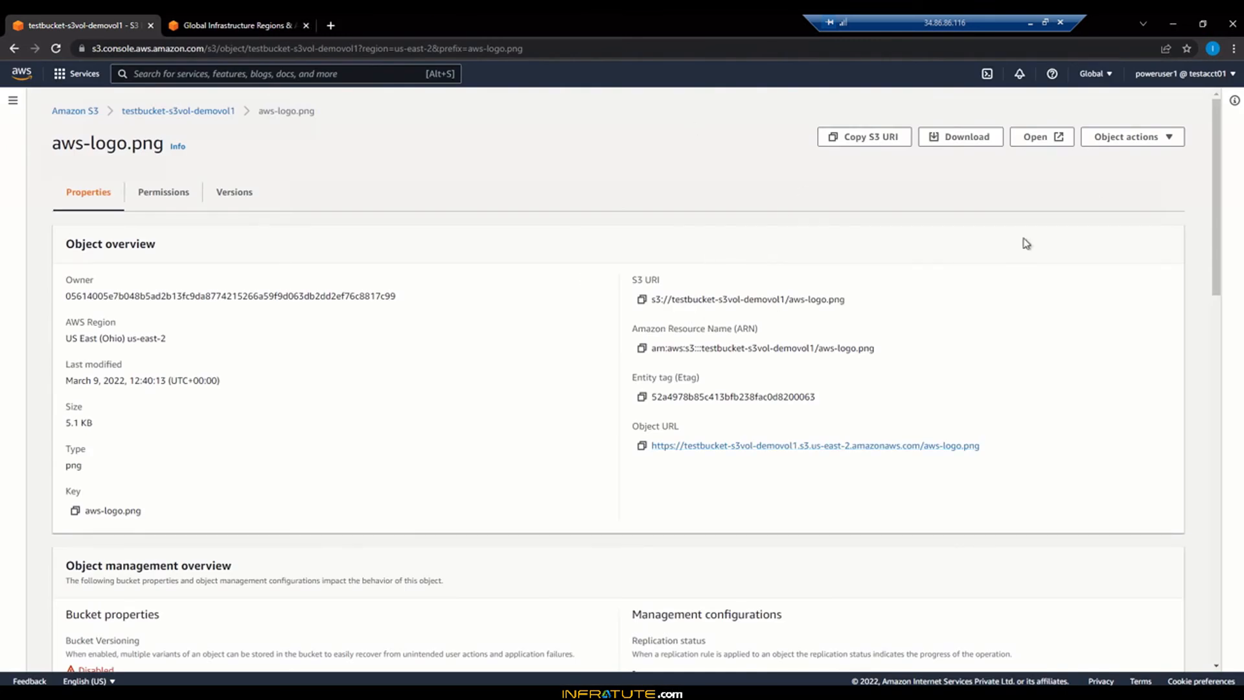
Open aws-logo.png through the S3 console's Open action and compare the base and remaining parts of its address with the Object URL.
{"action": "left_click", "coordinate": [1046, 141]}
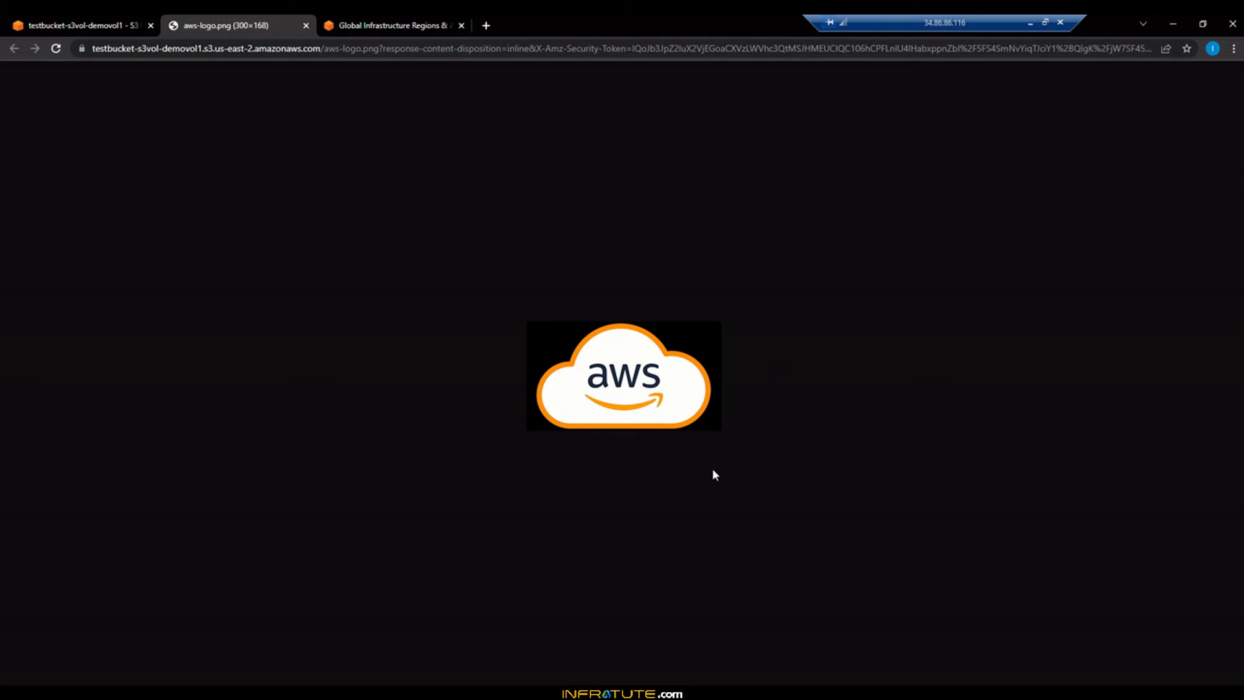
{"action": "left_click", "coordinate": [339, 49]}
{"action": "left_click", "coordinate": [285, 49]}
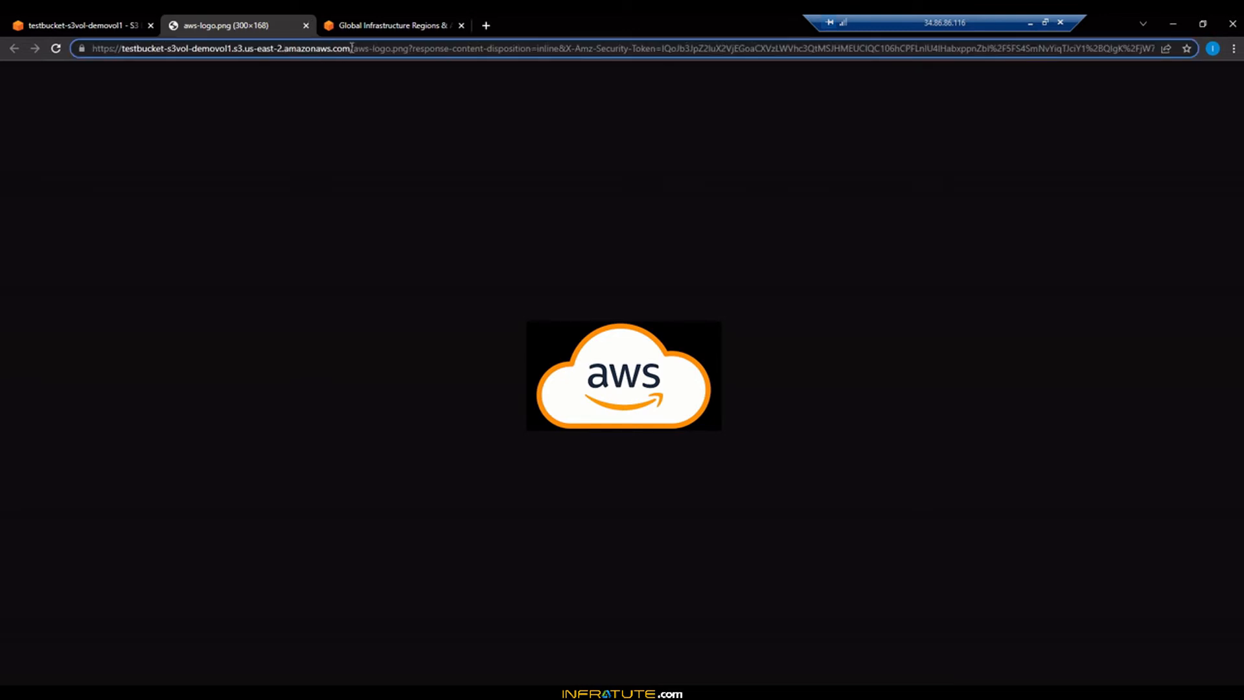
{"action": "left_click_drag", "start_coordinate": [354, 49], "coordinate": [90, 48]}
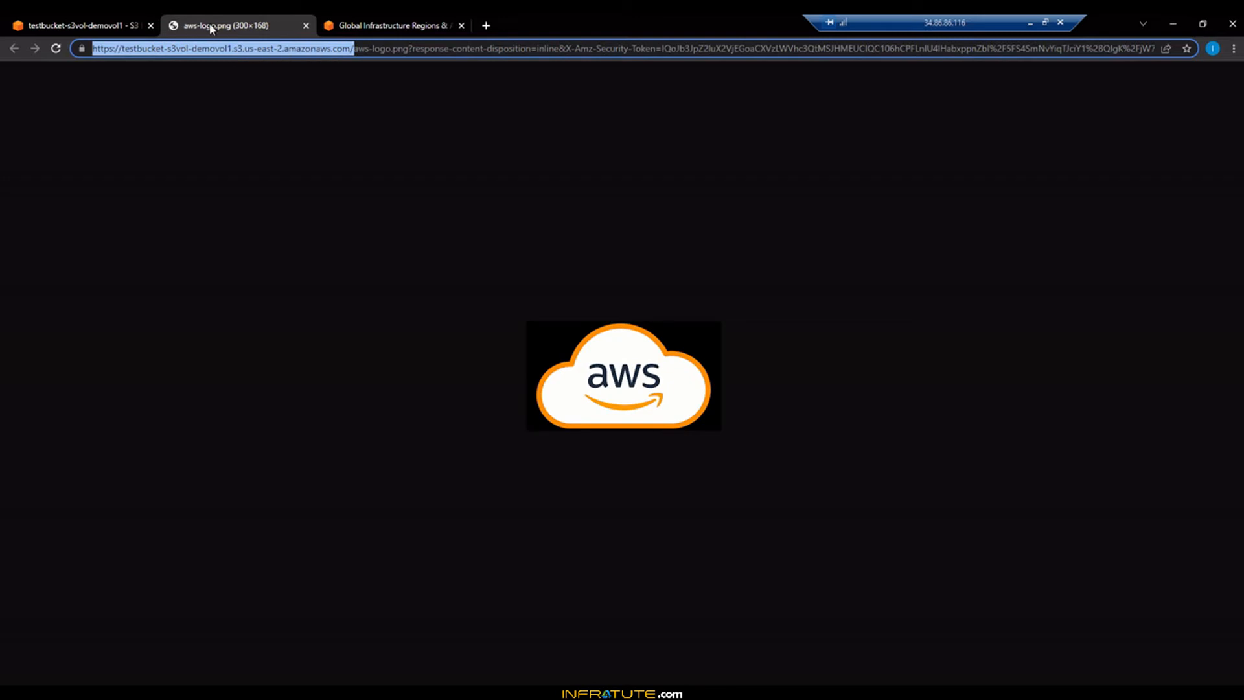
{"action": "left_click", "coordinate": [136, 16]}
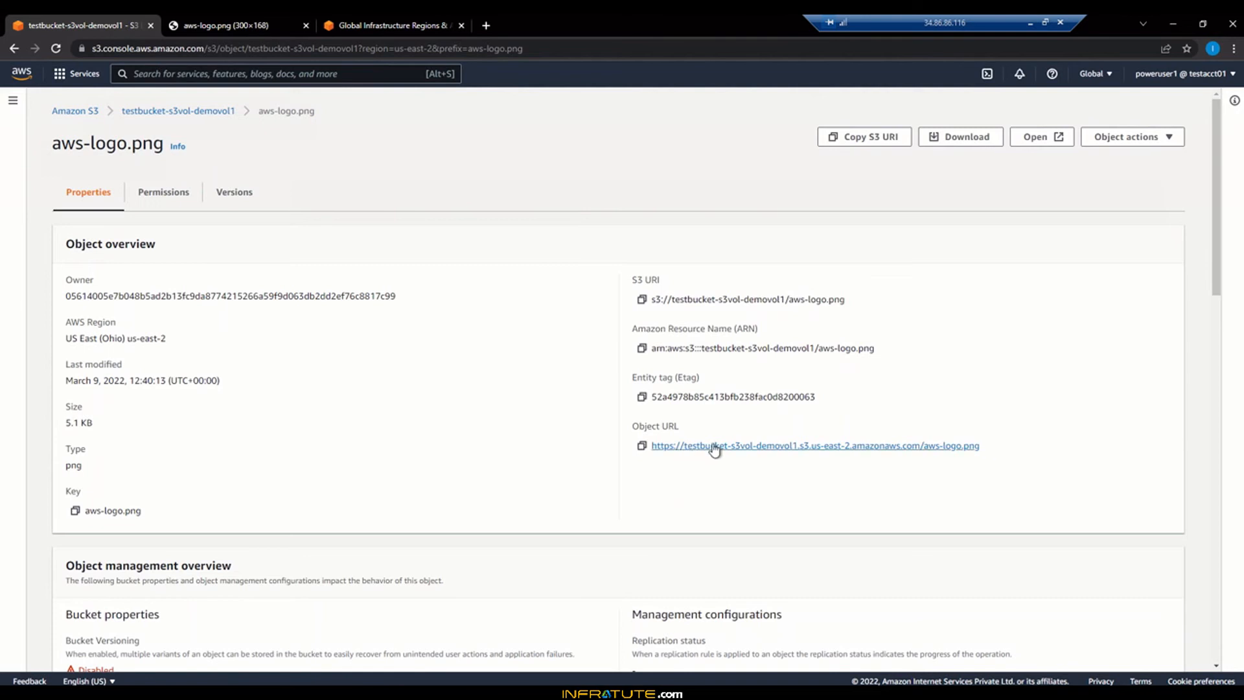
{"action": "left_click", "coordinate": [206, 19]}
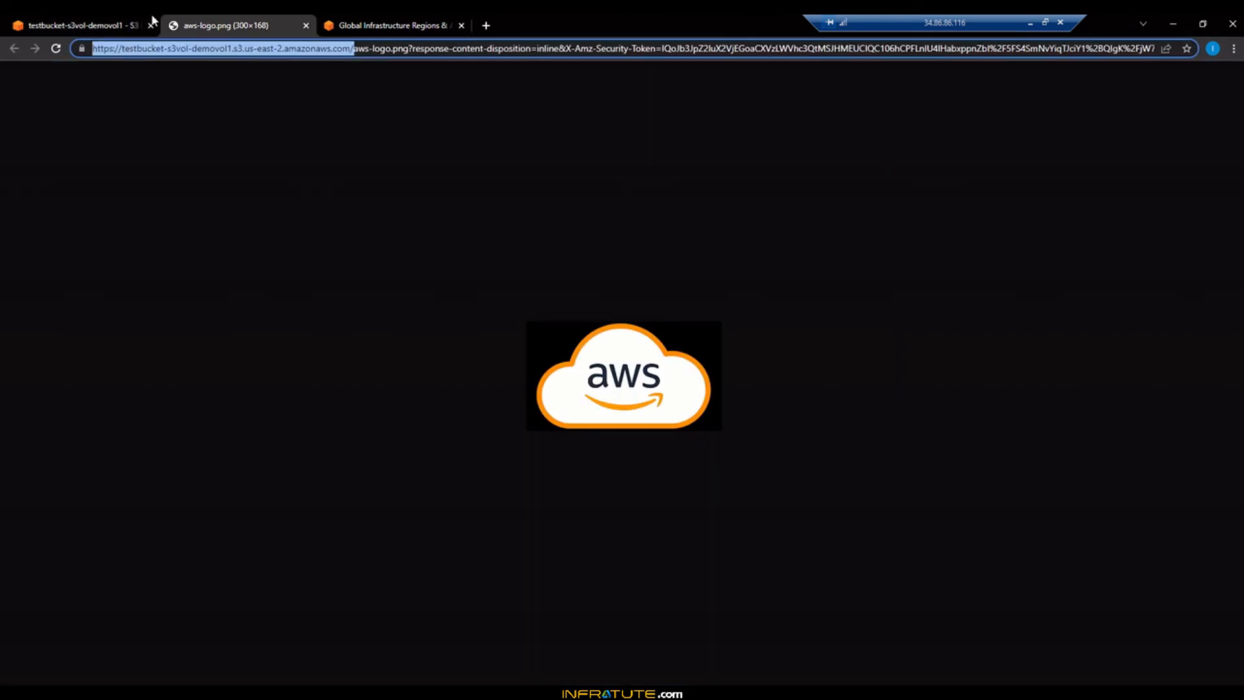
{"action": "left_click", "coordinate": [380, 52]}
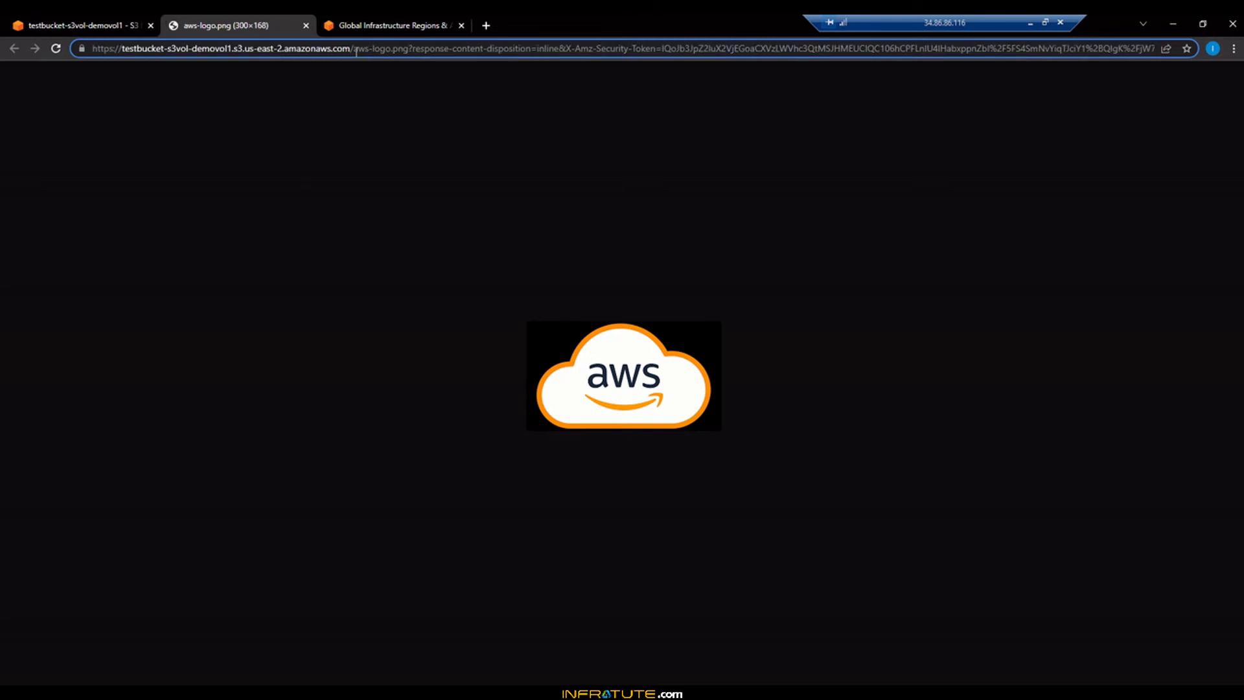
{"action": "left_click_drag", "start_coordinate": [355, 52], "coordinate": [952, 182]}
{"action": "left_click", "coordinate": [938, 182]}
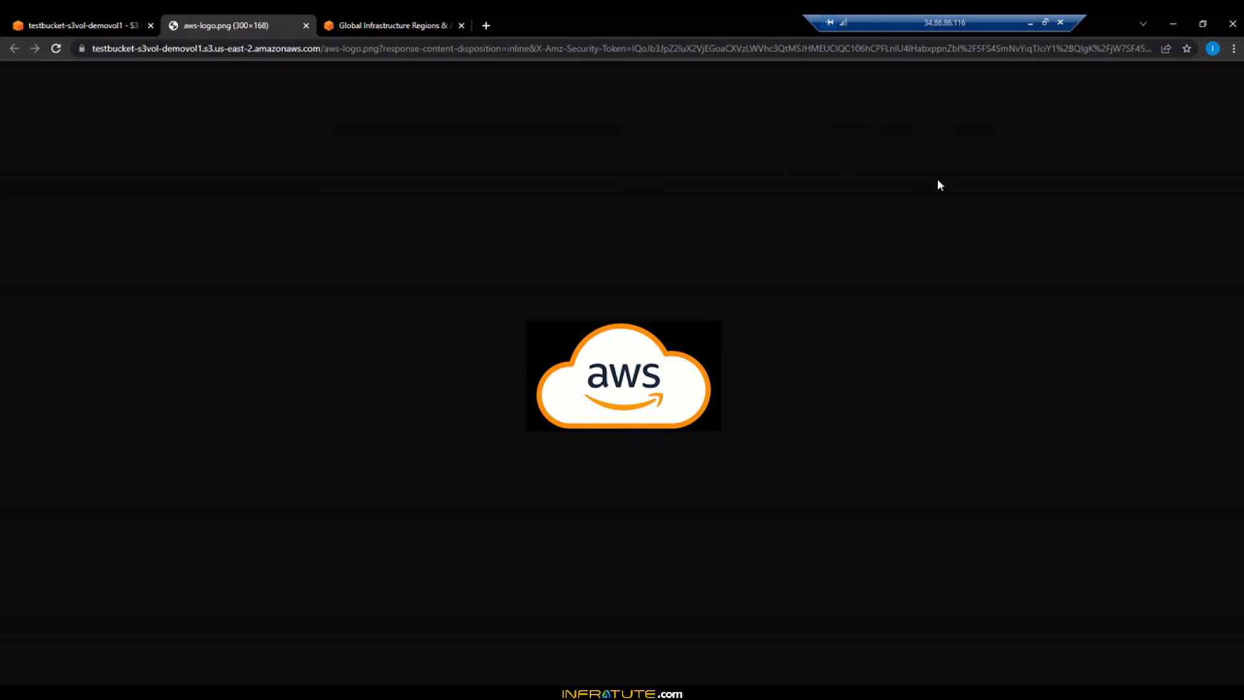
Open aws-logo.png once more through the console's Open action and close both image pages.
{"action": "left_click", "coordinate": [25, 17]}
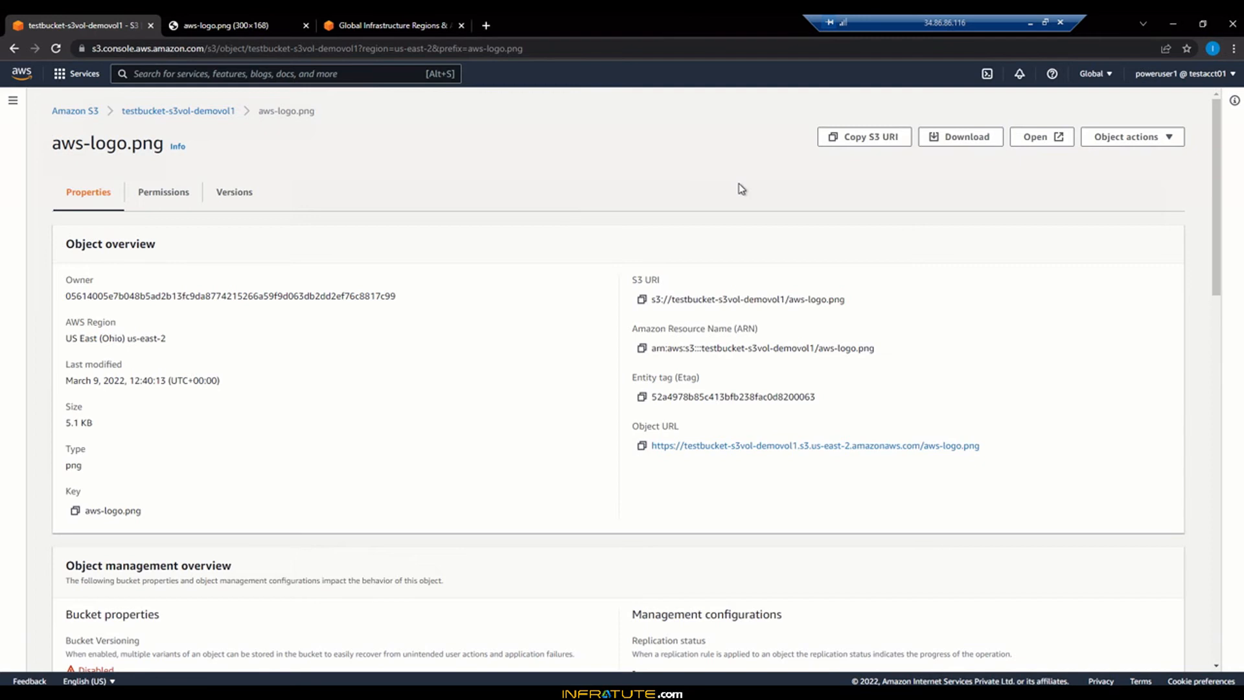
{"action": "left_click", "coordinate": [1056, 138]}
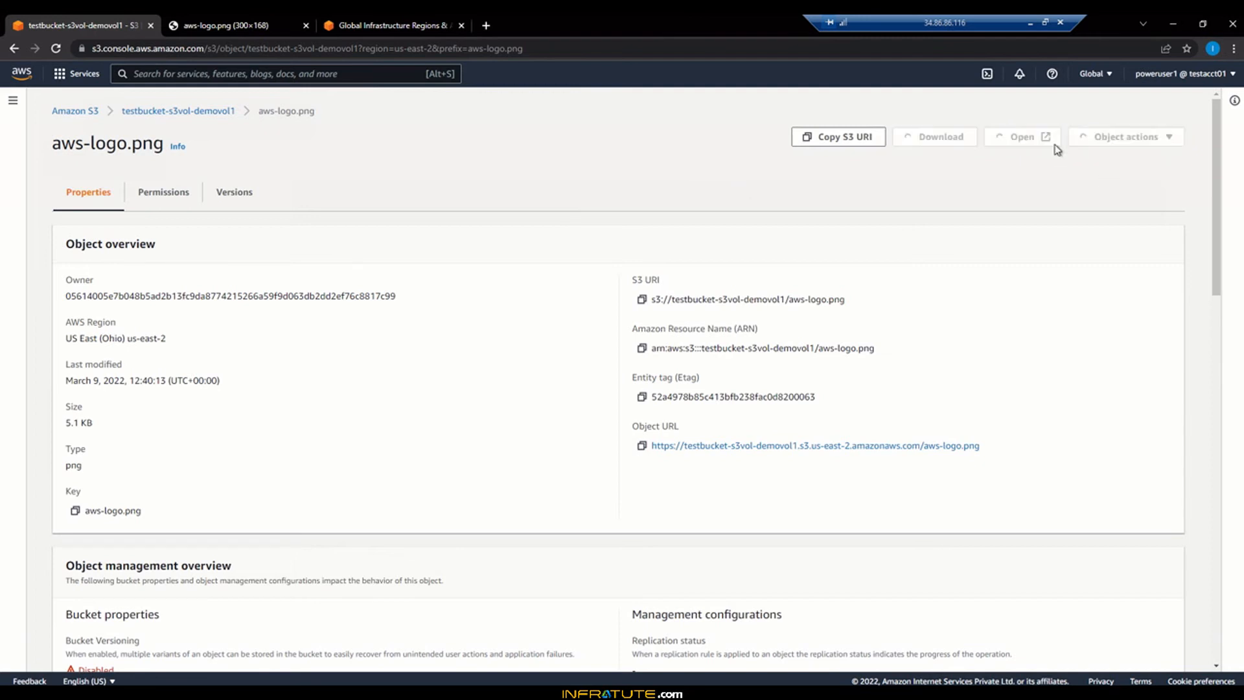
{"action": "left_click", "coordinate": [305, 25]}
{"action": "left_click", "coordinate": [305, 26]}
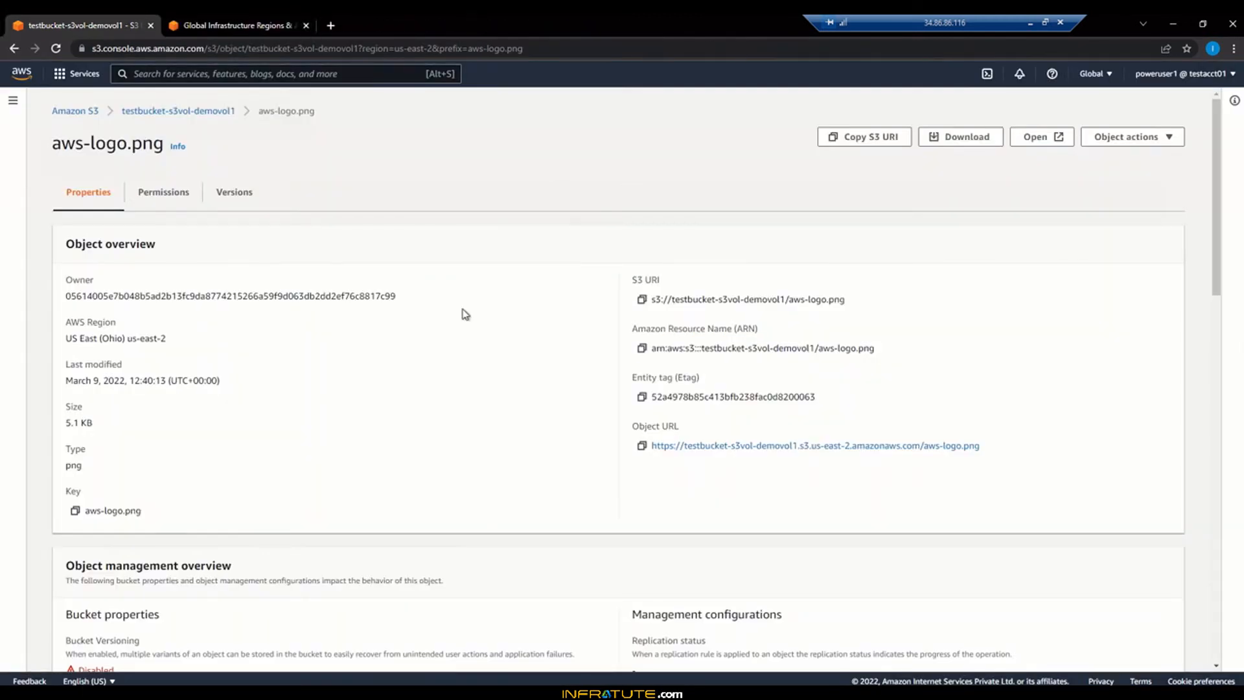
Open the Object URL of aws-logo.png in a new browser tab again, check the response and close it.
{"action": "right_click", "coordinate": [711, 447]}
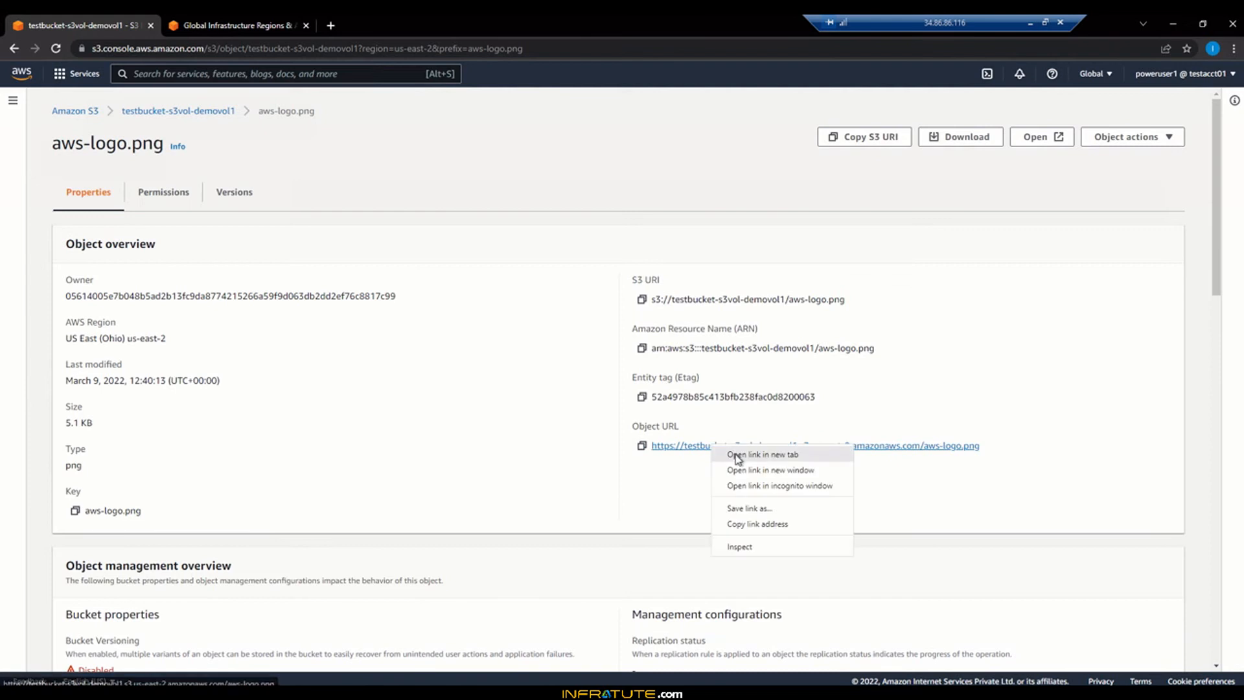
{"action": "left_click", "coordinate": [737, 458]}
{"action": "left_click", "coordinate": [239, 25]}
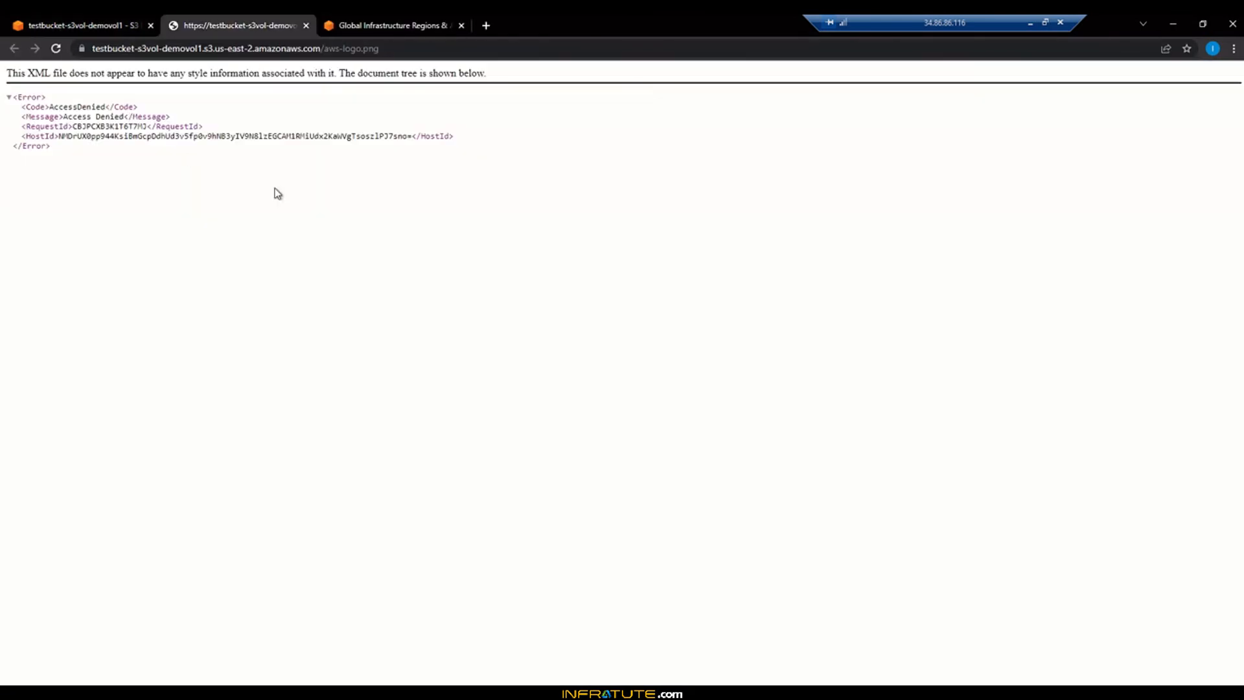
{"action": "left_click", "coordinate": [306, 25]}
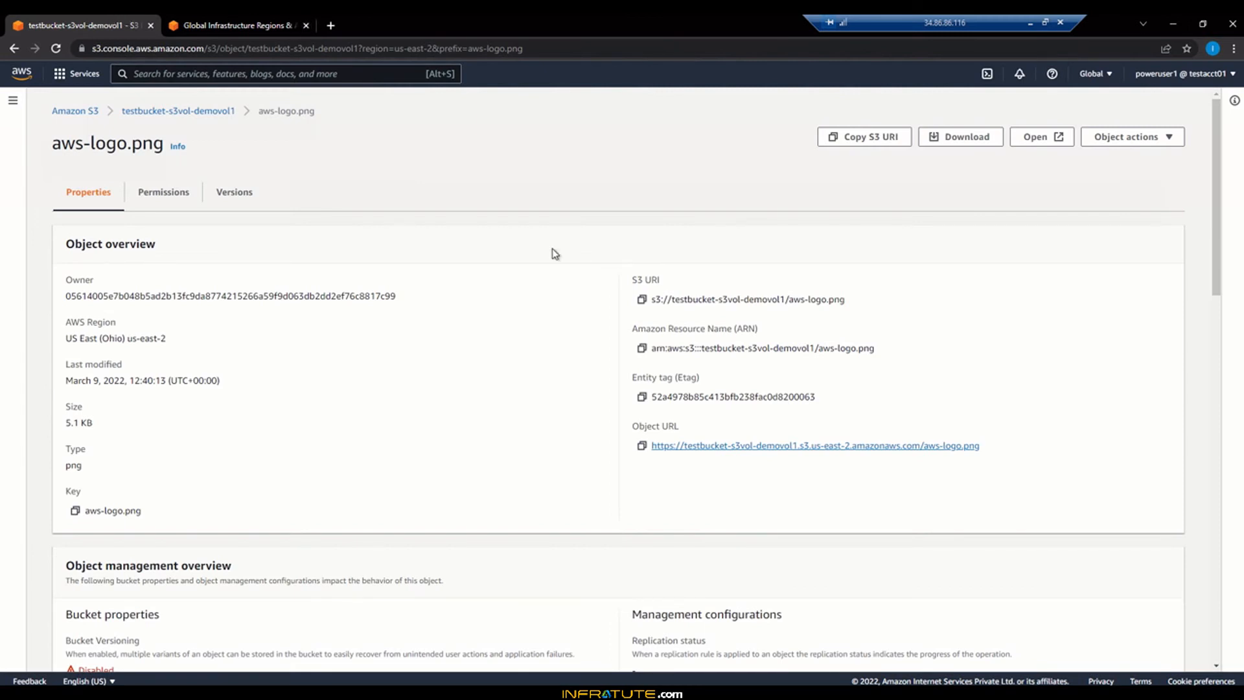
Review the access control list of aws-logo.png and its version information, including the Bucket Versioning notice.
{"action": "left_click", "coordinate": [165, 194]}
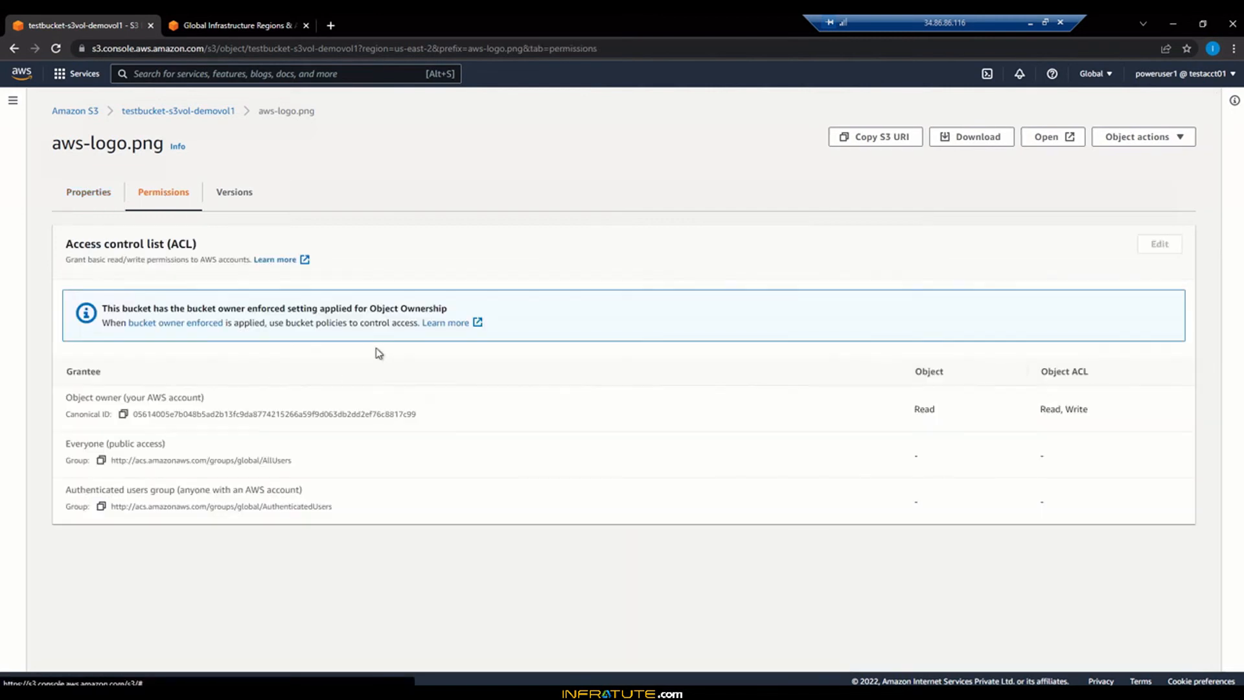
{"action": "left_click_drag", "start_coordinate": [66, 244], "coordinate": [220, 242]}
{"action": "left_click", "coordinate": [1094, 226]}
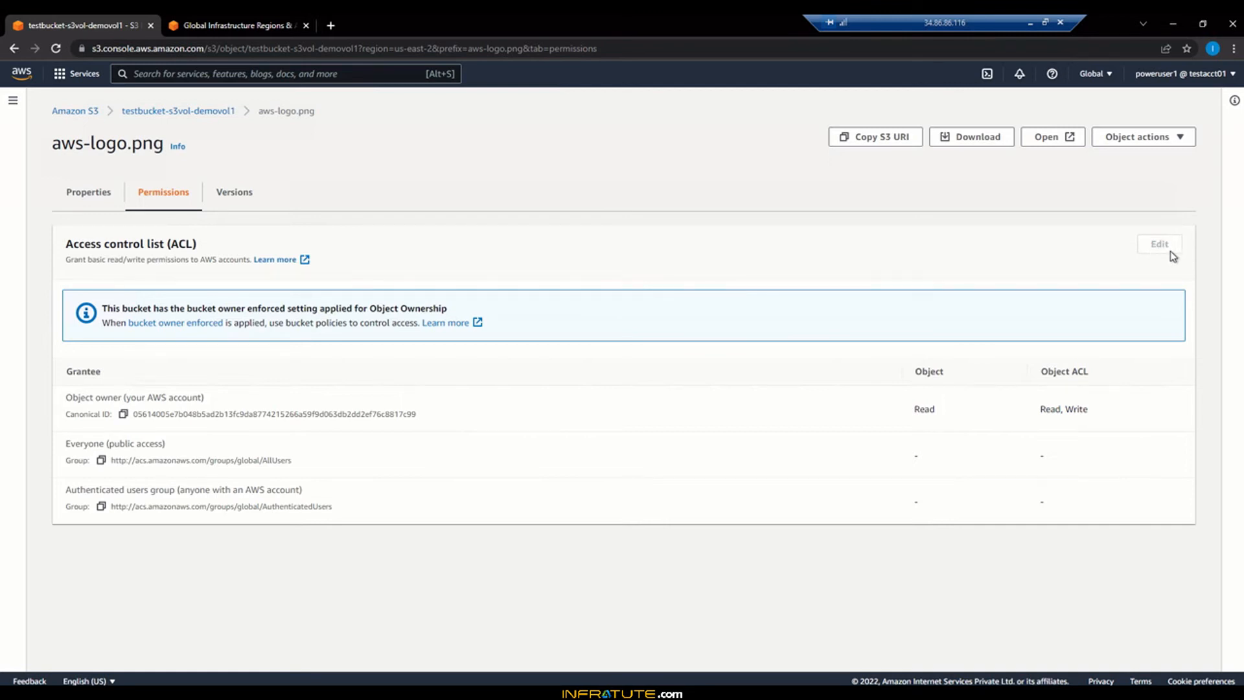
{"action": "left_click", "coordinate": [228, 193]}
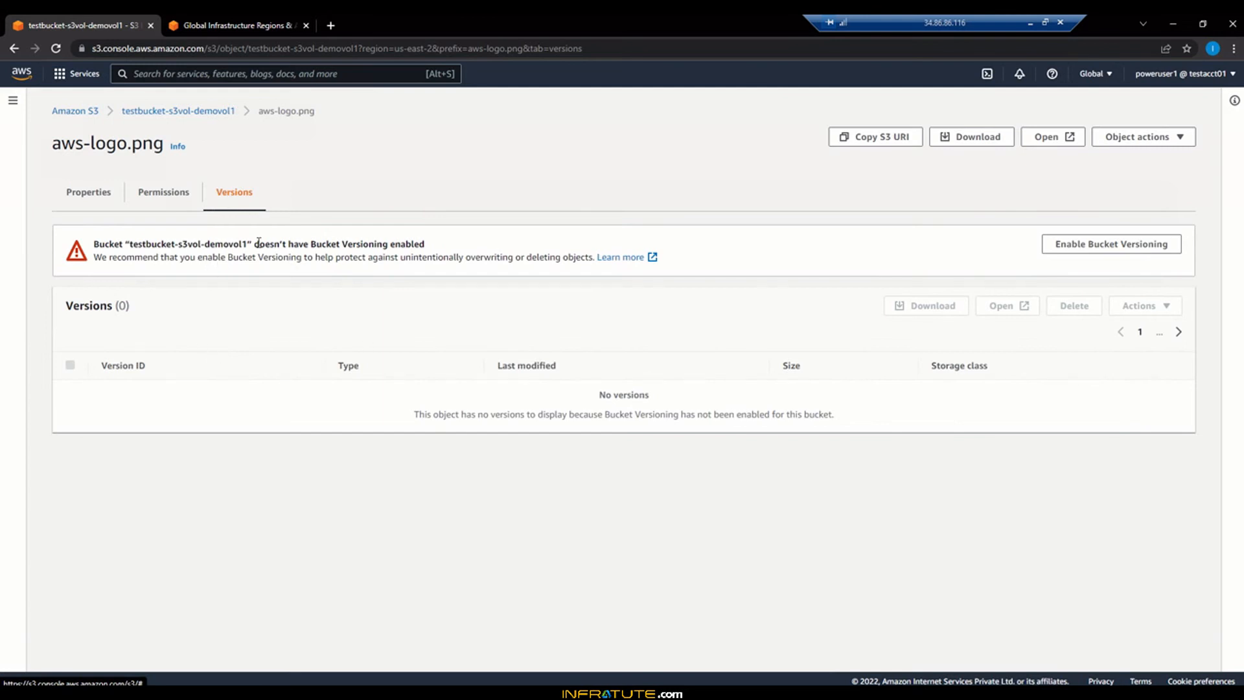
{"action": "left_click_drag", "start_coordinate": [276, 244], "coordinate": [454, 246]}
{"action": "left_click", "coordinate": [454, 246]}
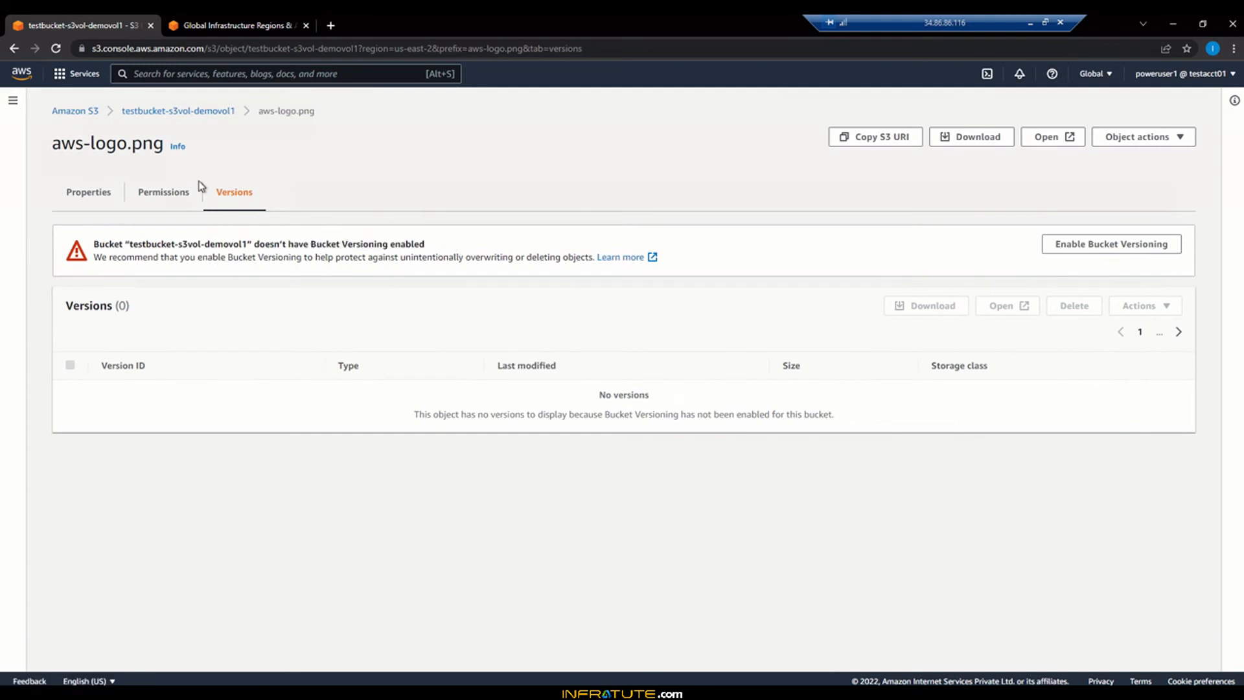
Review the management overview, storage class and encryption settings in the properties of aws-logo.png.
{"action": "left_click", "coordinate": [85, 196]}
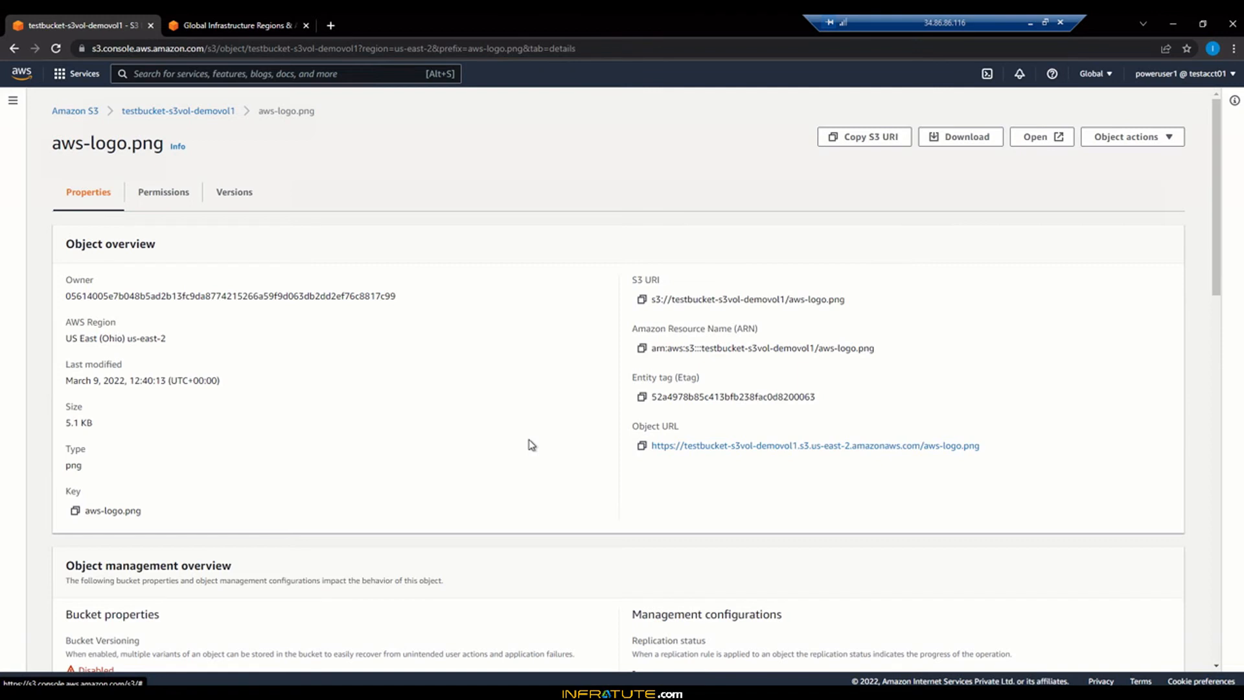
{"action": "scroll", "coordinate": [531, 444], "scroll_direction": "down", "scroll_amount": 5}
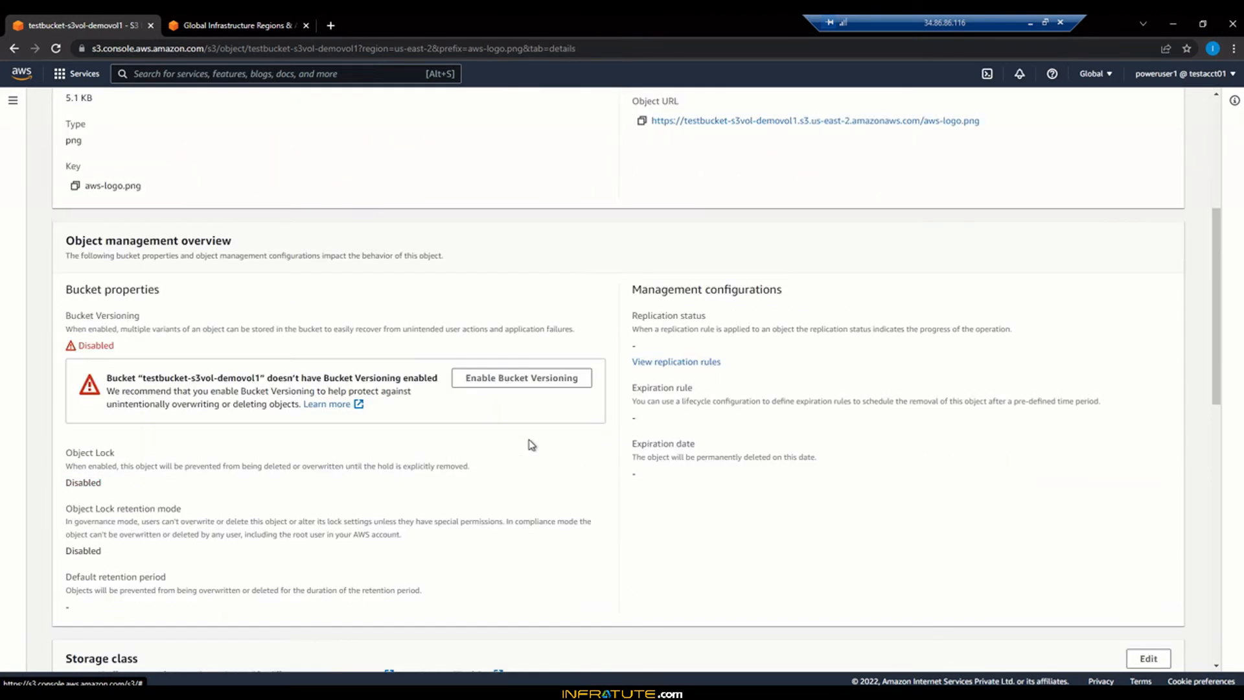
{"action": "scroll", "coordinate": [531, 444], "scroll_direction": "down", "scroll_amount": 5}
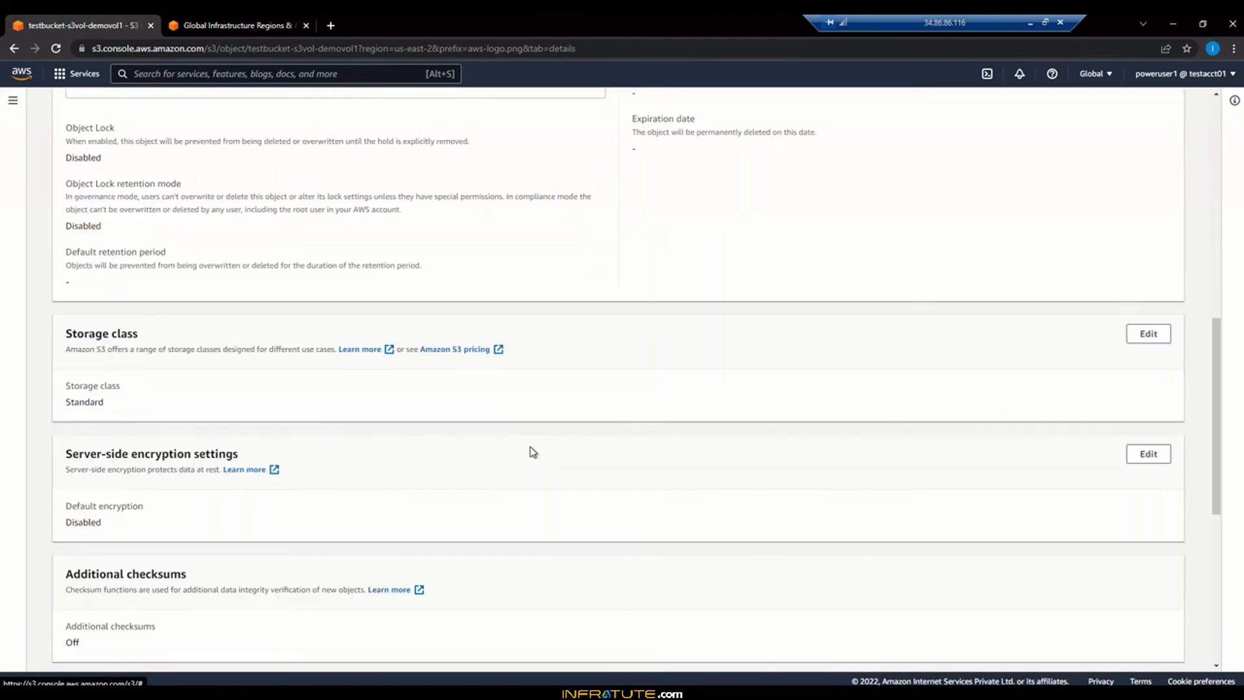
{"action": "scroll", "coordinate": [532, 446], "scroll_direction": "up", "scroll_amount": 2}
{"action": "scroll", "coordinate": [530, 446], "scroll_direction": "up", "scroll_amount": 8}
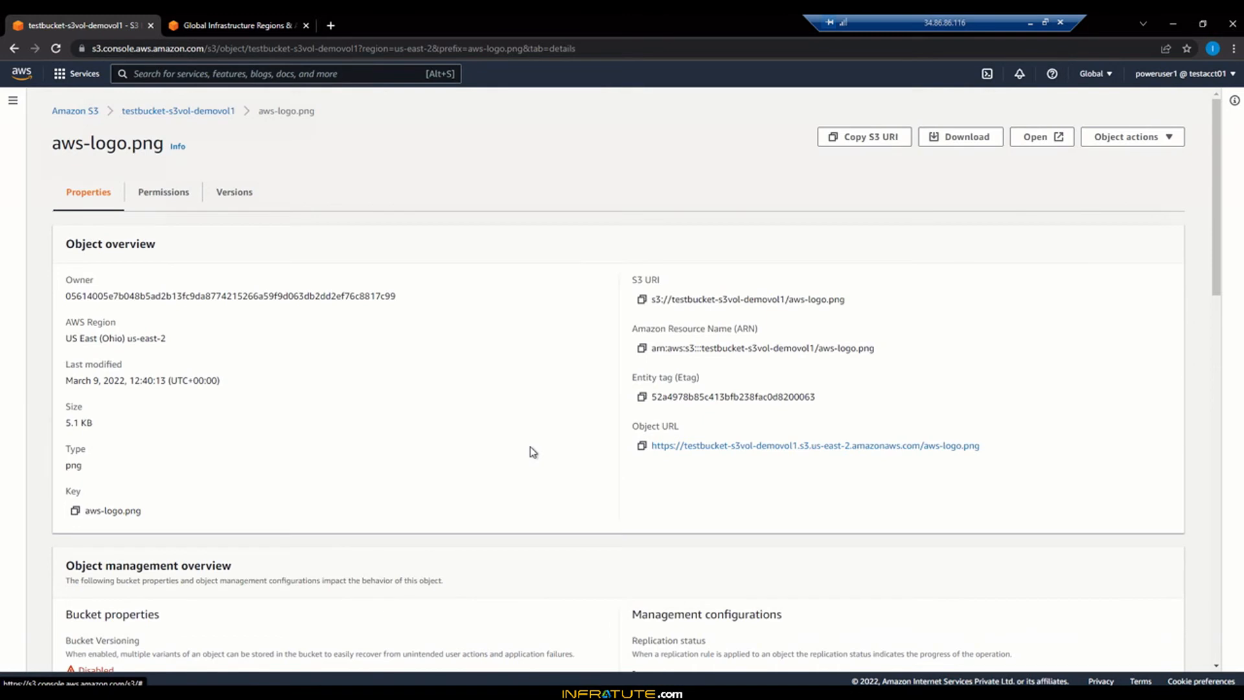
Look over the actions available for aws-logo.png and recheck its permissions, returning to its properties.
{"action": "left_click", "coordinate": [1131, 146]}
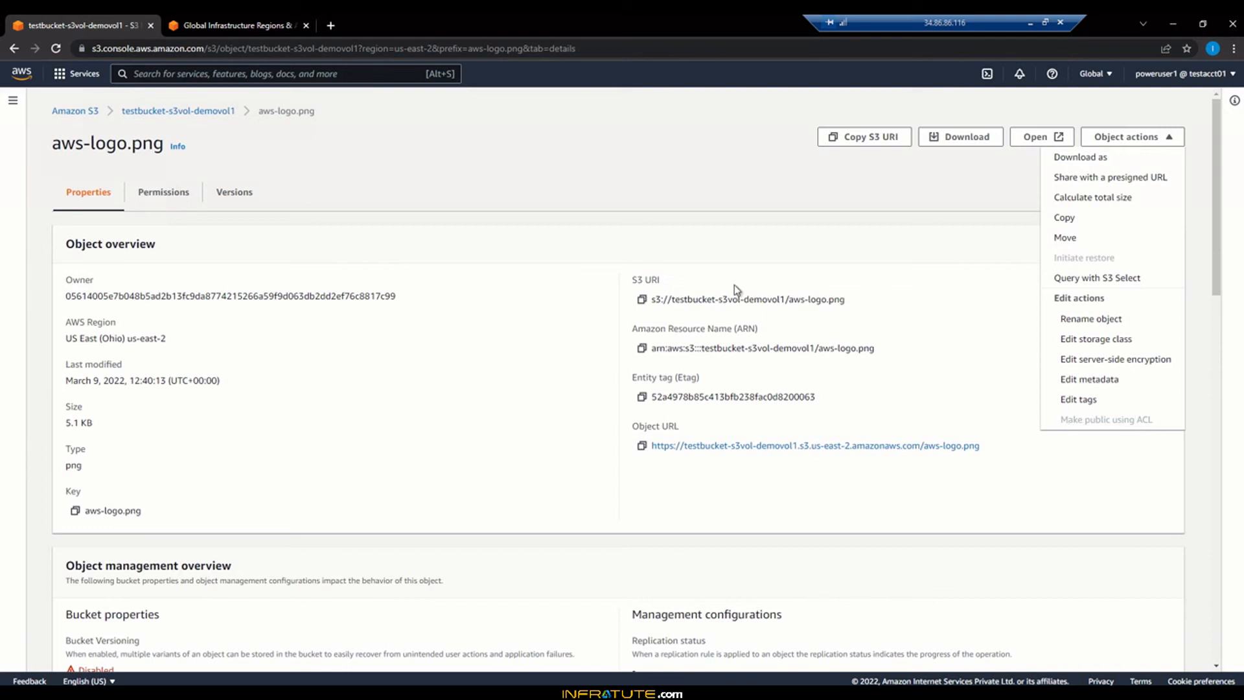
{"action": "left_click", "coordinate": [707, 194]}
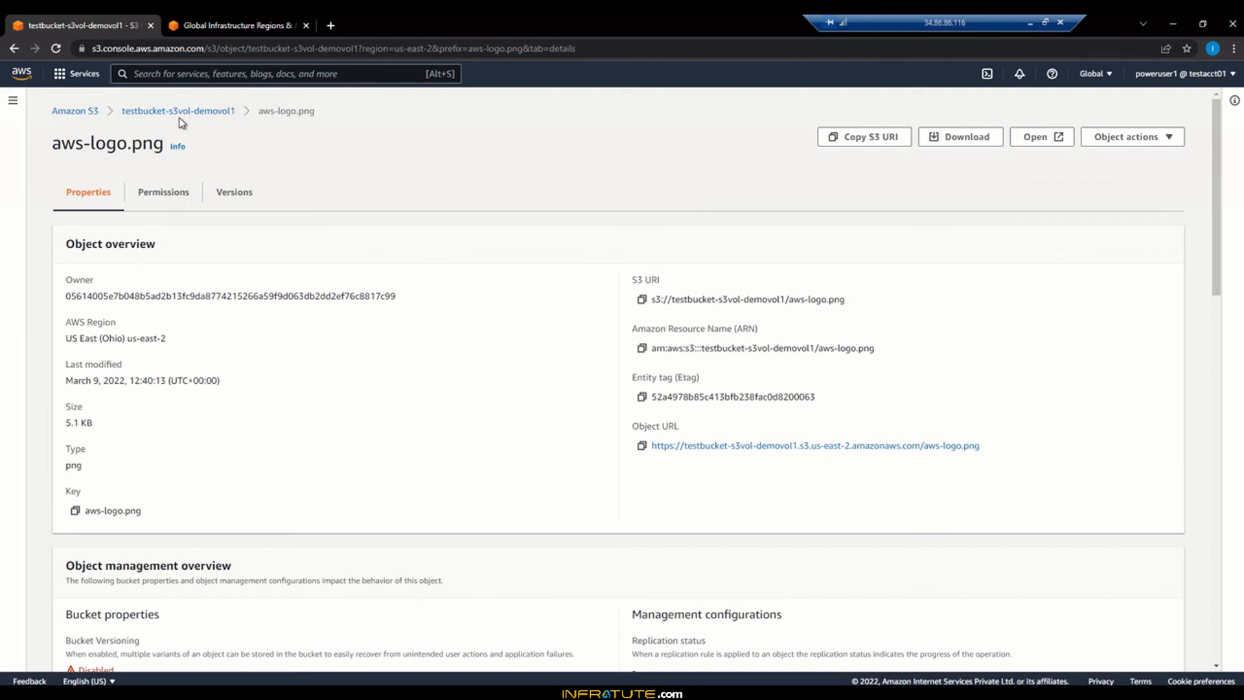
{"action": "left_click", "coordinate": [181, 197]}
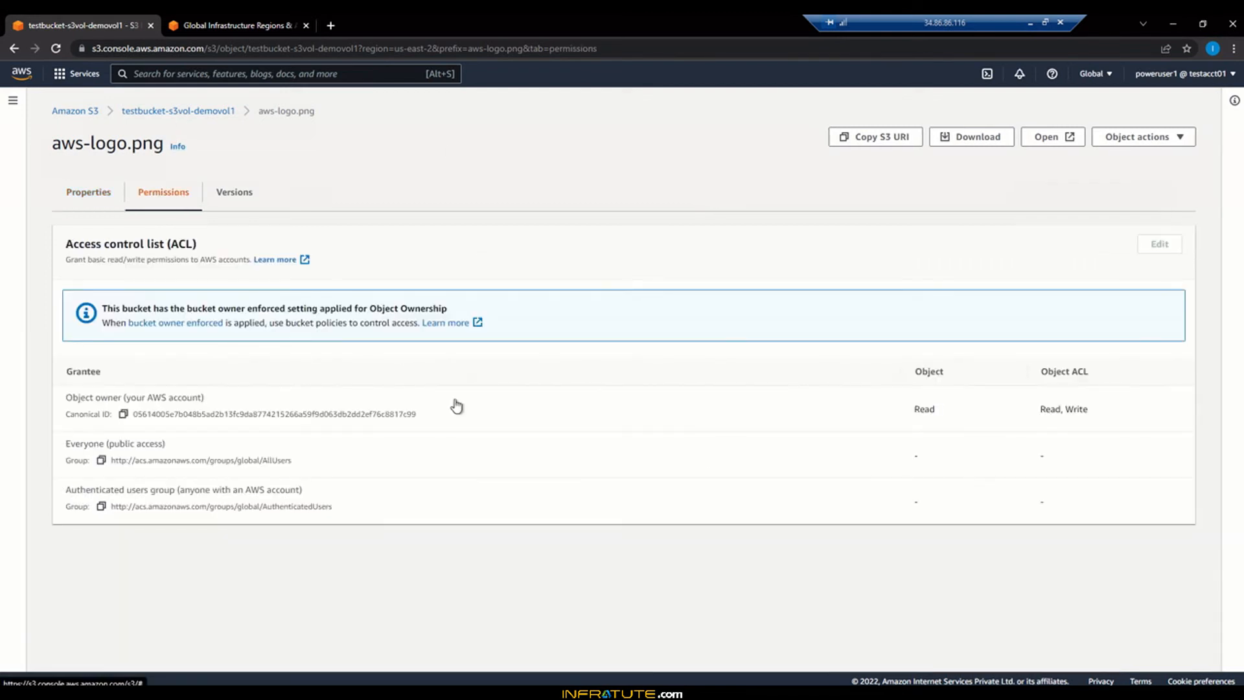
{"action": "left_click", "coordinate": [90, 194]}
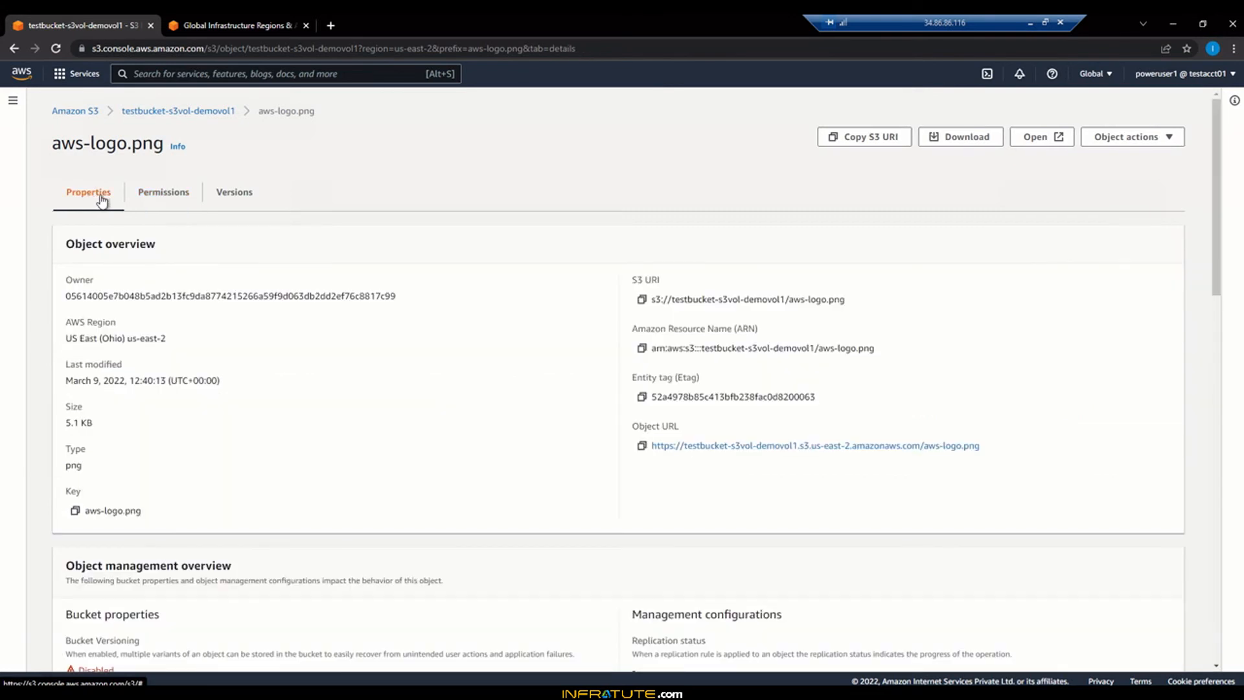
Return to the bucket list, open testbucket-s3vol-demovol1 and show the aws-logo.png details in a new browser tab.
{"action": "left_click", "coordinate": [89, 117]}
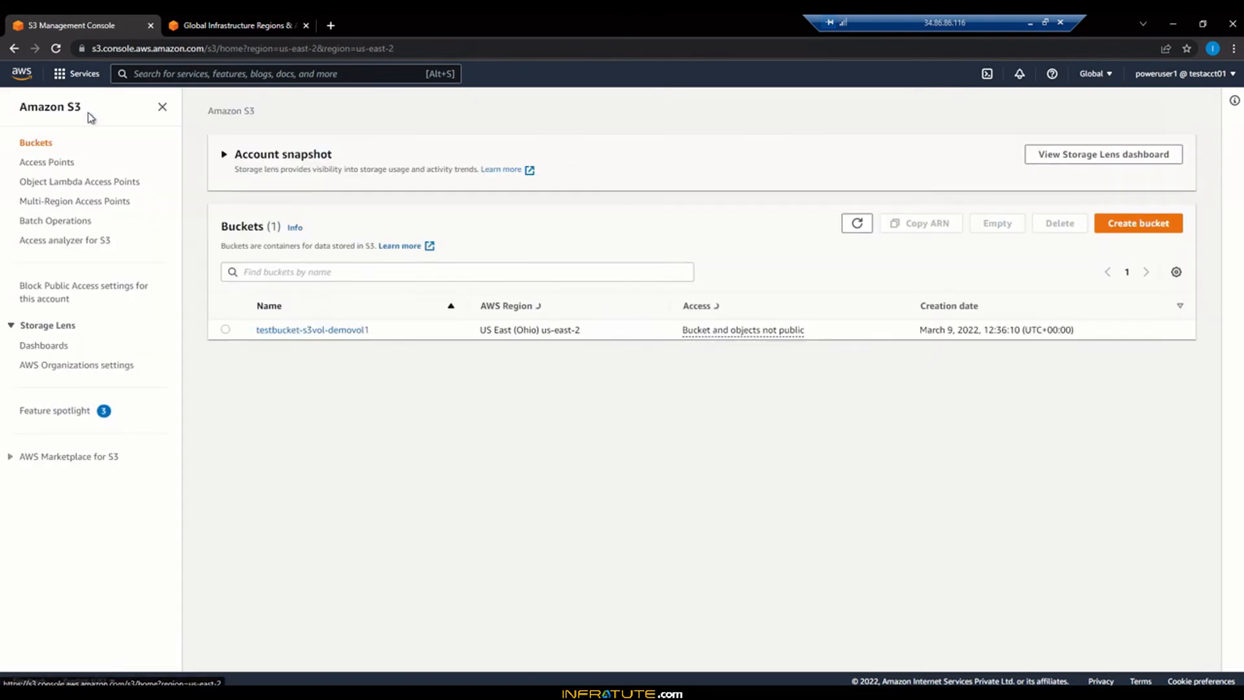
{"action": "left_click", "coordinate": [318, 387]}
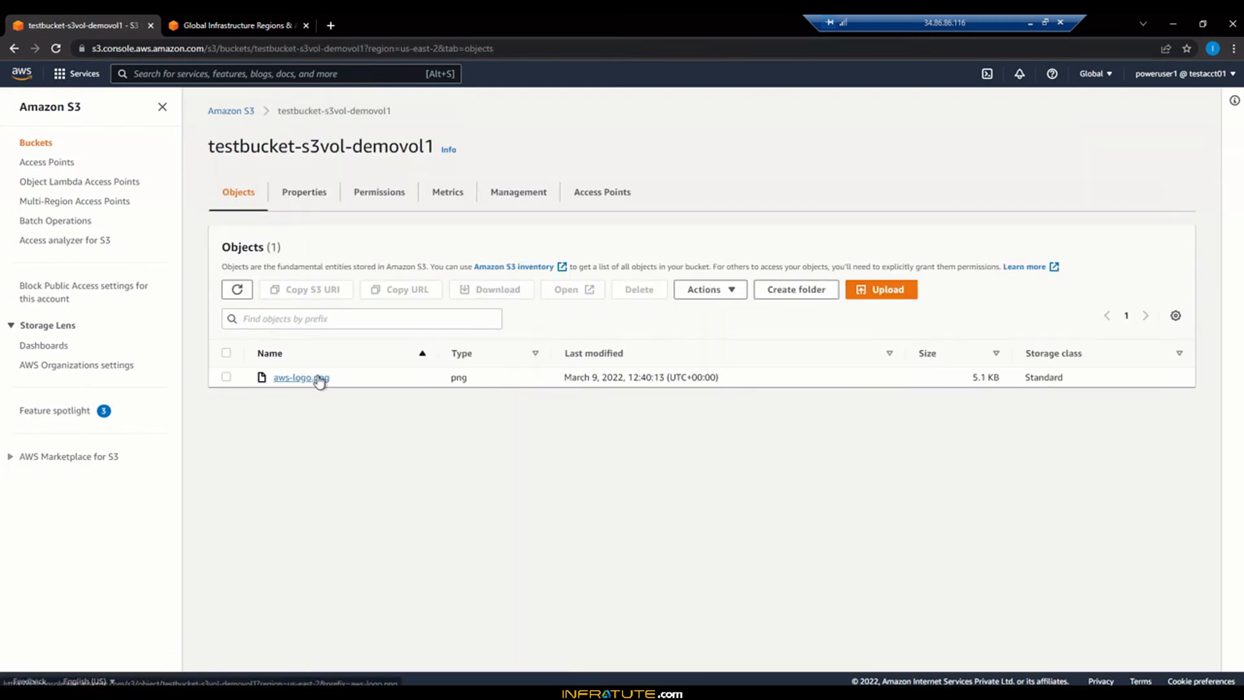
{"action": "right_click", "coordinate": [318, 377]}
{"action": "left_click", "coordinate": [369, 385]}
{"action": "left_click", "coordinate": [214, 25]}
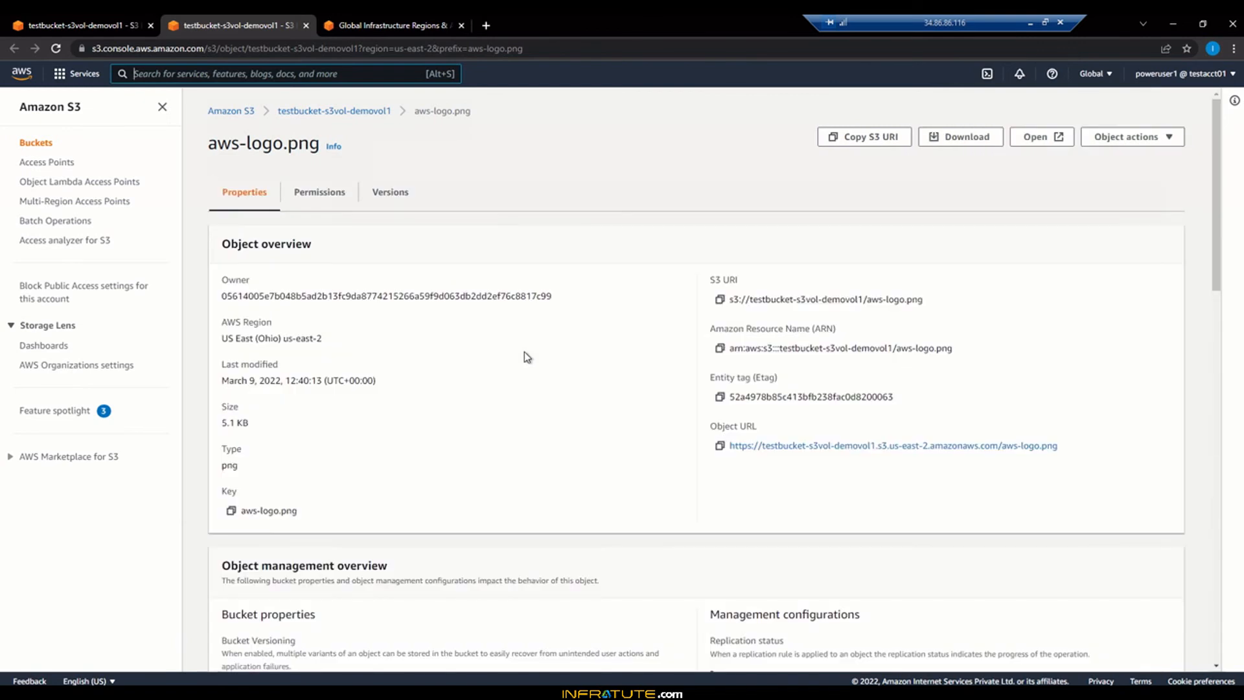
Examine all property sections of aws-logo.png down to Metadata and Object Lock, plus its permissions and versions.
{"action": "scroll", "coordinate": [471, 426], "scroll_direction": "down", "scroll_amount": 4}
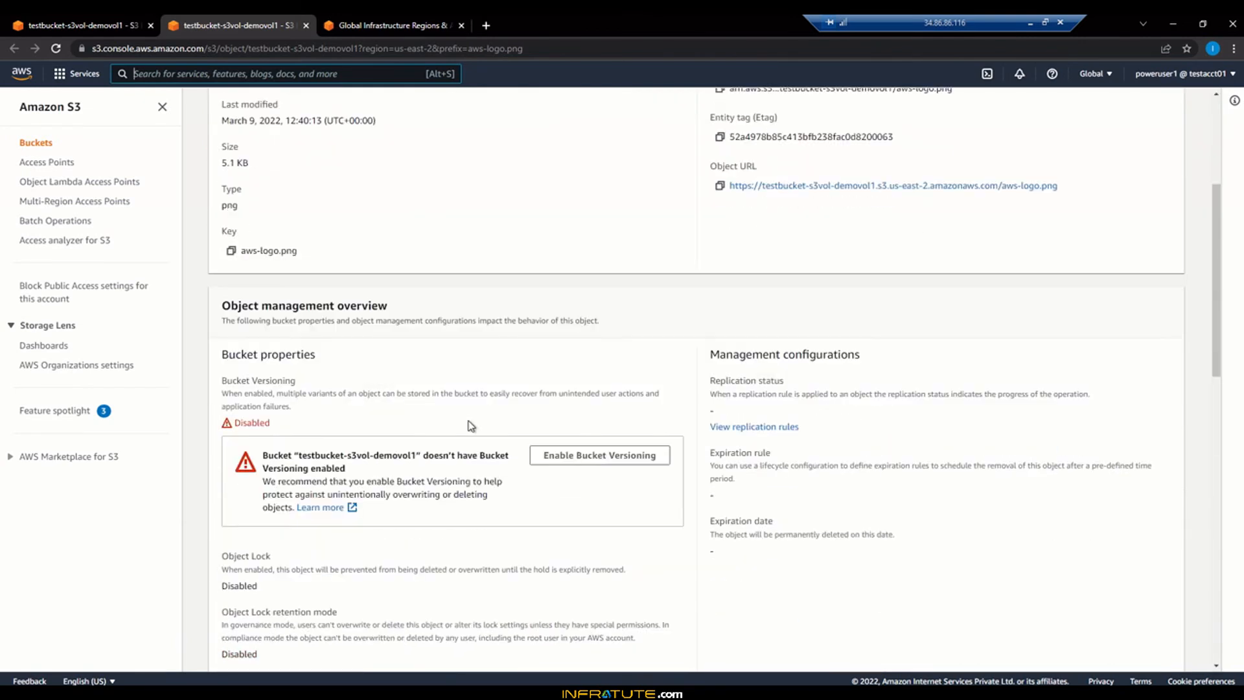
{"action": "scroll", "coordinate": [471, 426], "scroll_direction": "down", "scroll_amount": 10}
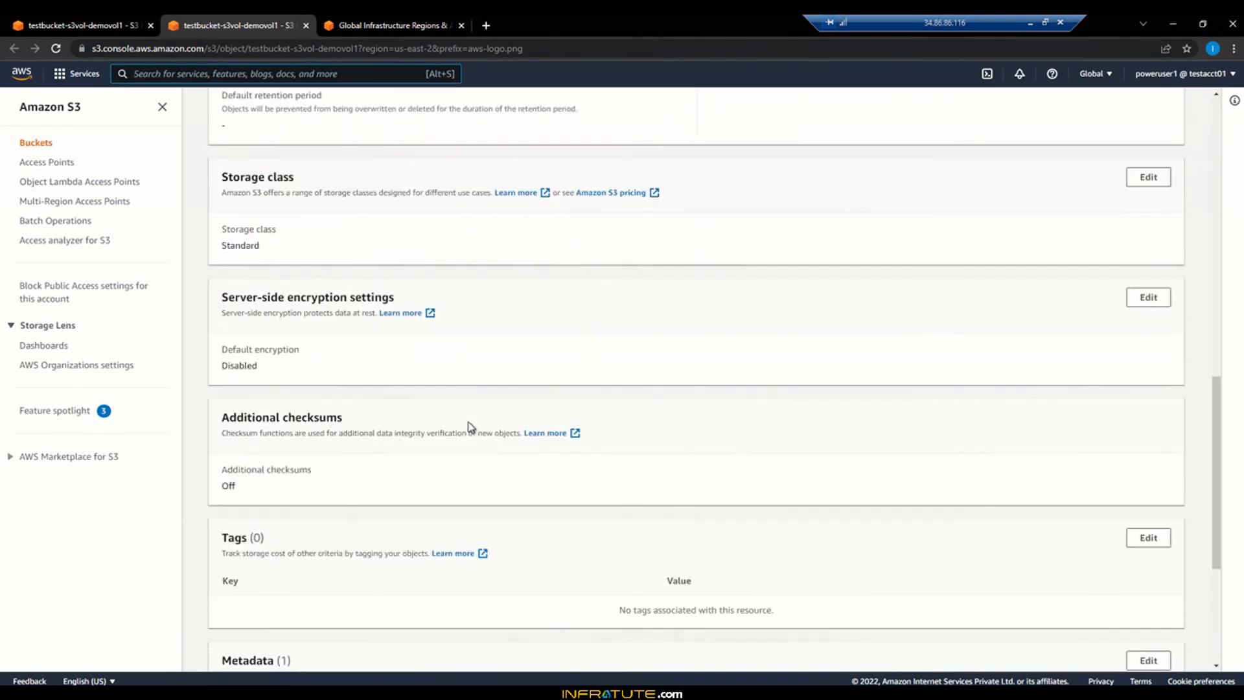
{"action": "scroll", "coordinate": [471, 426], "scroll_direction": "down", "scroll_amount": 3}
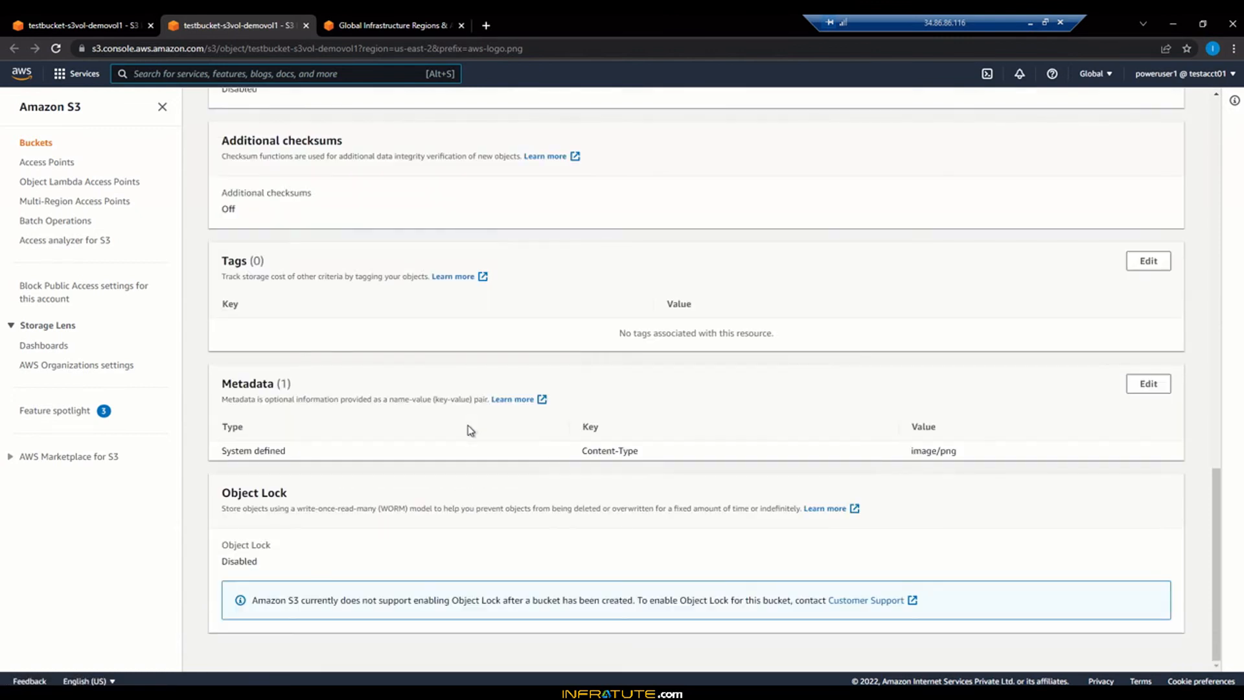
{"action": "scroll", "coordinate": [468, 427], "scroll_direction": "up", "scroll_amount": 15}
{"action": "left_click", "coordinate": [331, 193]}
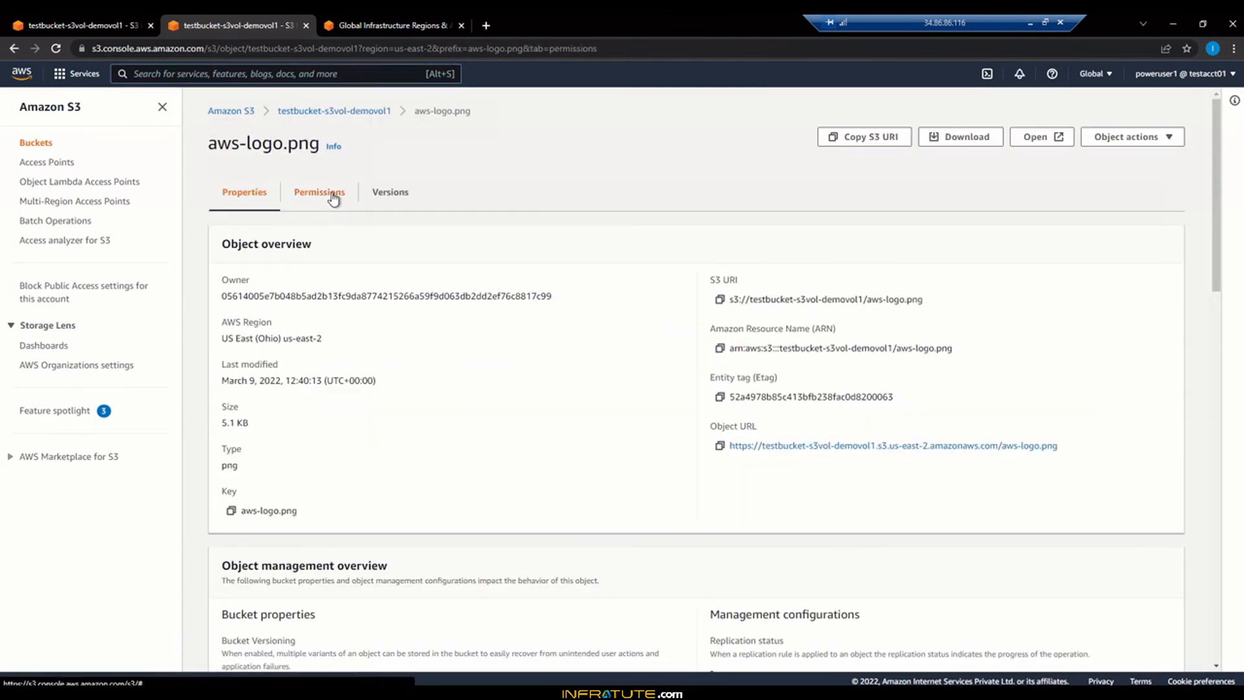
{"action": "left_click", "coordinate": [384, 196]}
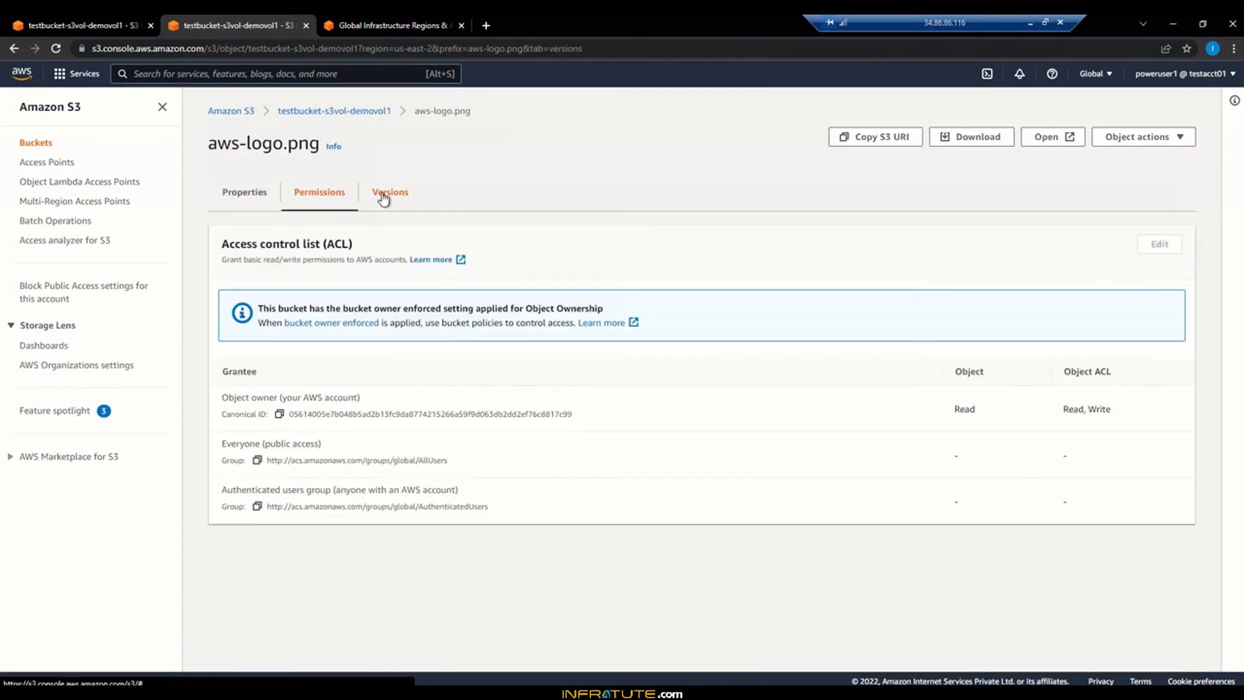
Return to the testbucket-s3vol-demovol1 bucket and review all sections of its properties, from versioning to static website hosting.
{"action": "left_click", "coordinate": [244, 193]}
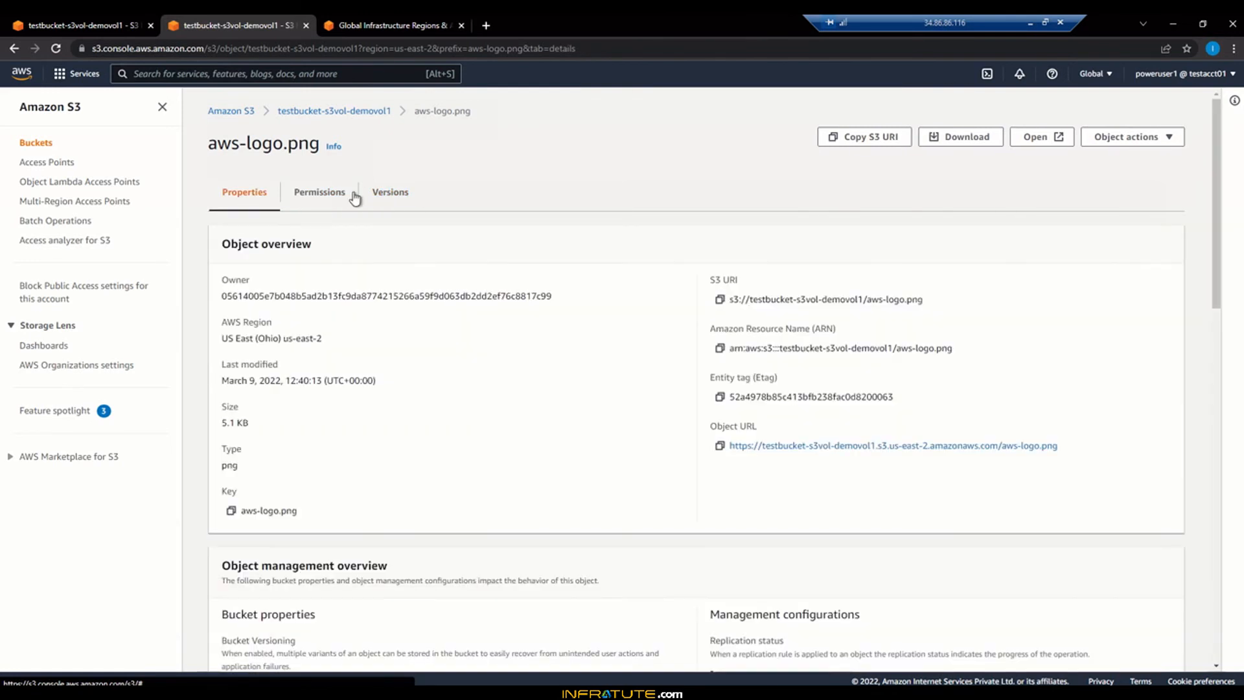
{"action": "left_click", "coordinate": [119, 14]}
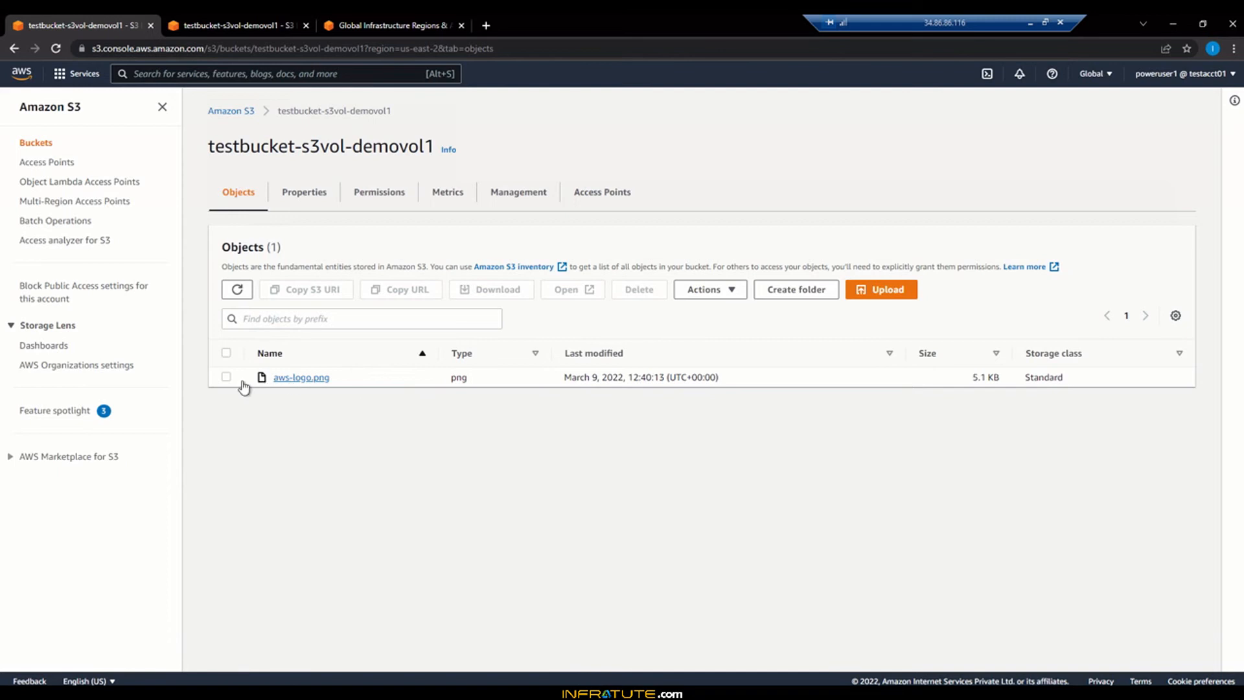
{"action": "left_click", "coordinate": [314, 198]}
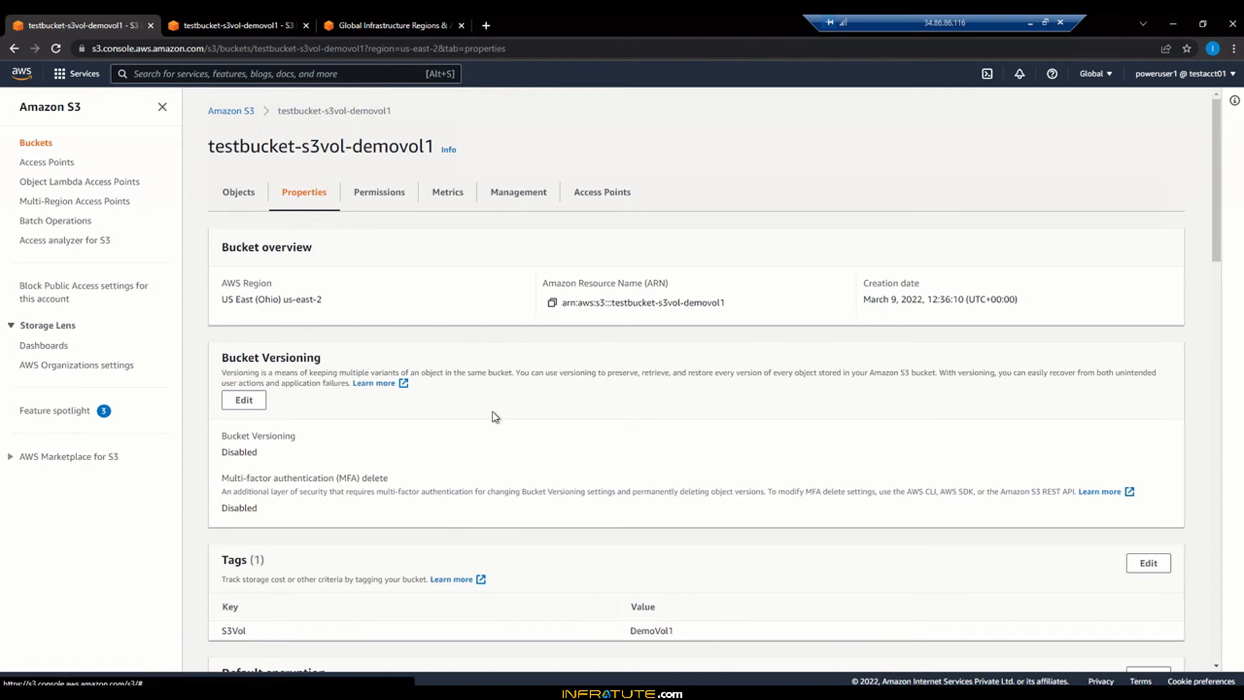
{"action": "scroll", "coordinate": [496, 418], "scroll_direction": "down", "scroll_amount": 4}
{"action": "scroll", "coordinate": [504, 432], "scroll_direction": "down", "scroll_amount": 6}
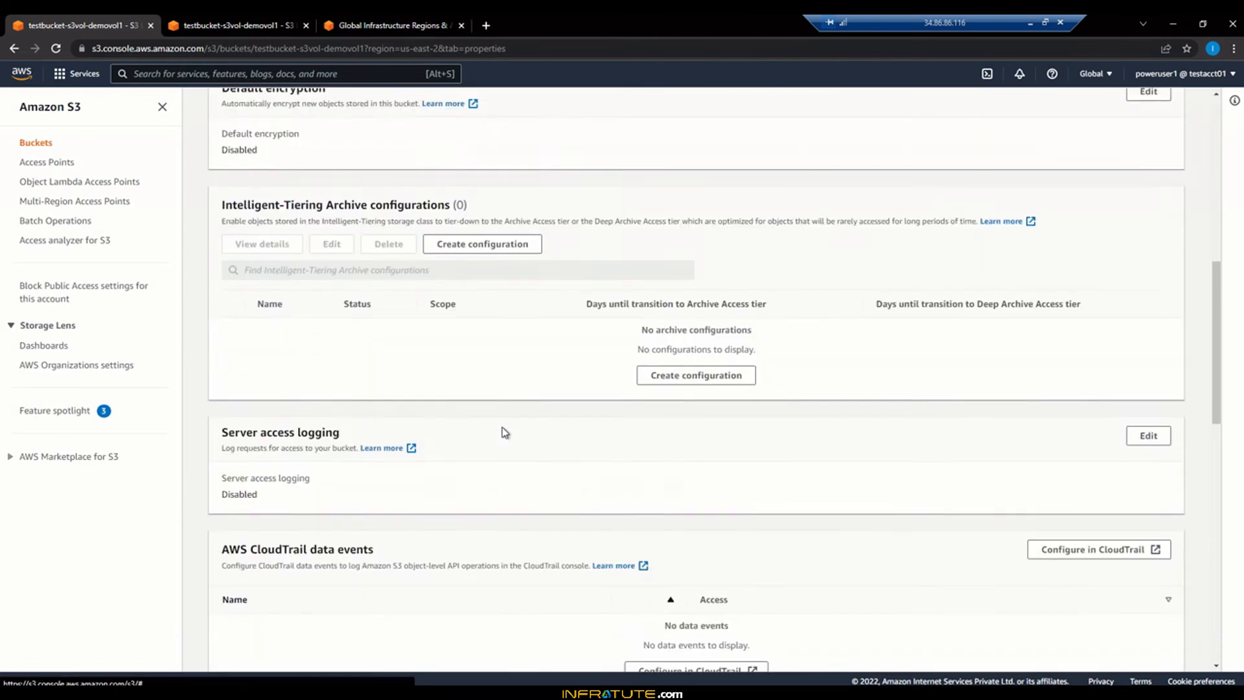
{"action": "scroll", "coordinate": [505, 432], "scroll_direction": "down", "scroll_amount": 6}
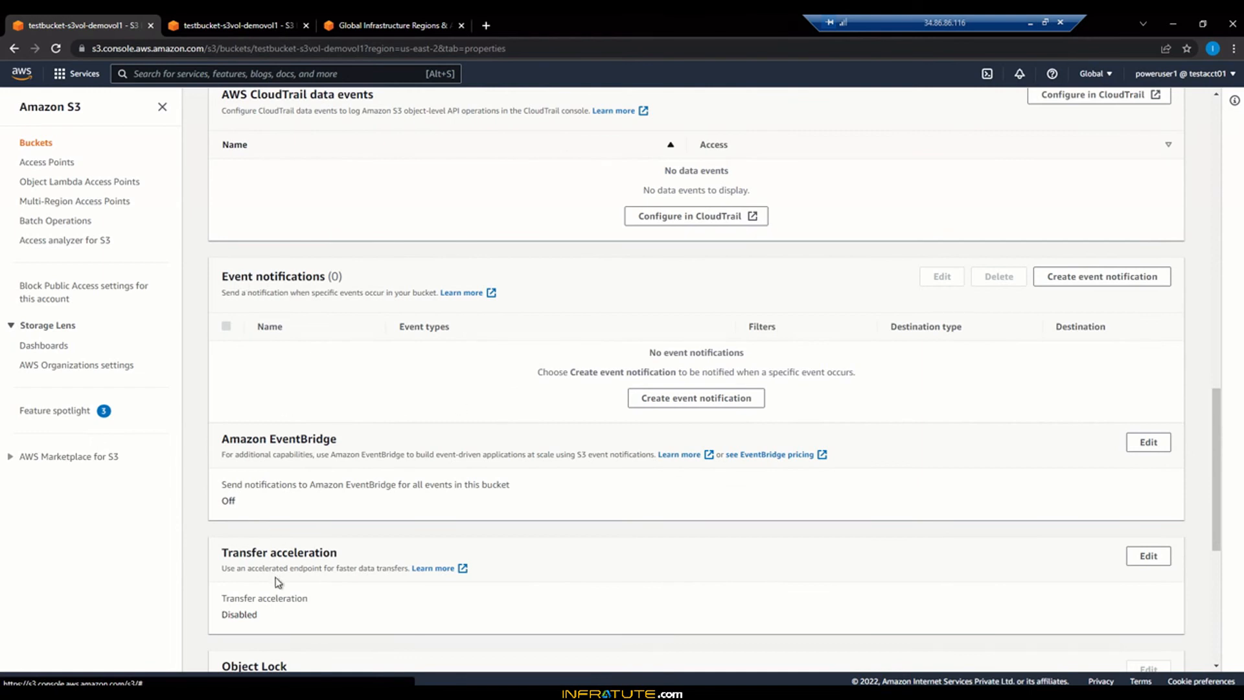
{"action": "scroll", "coordinate": [276, 578], "scroll_direction": "down", "scroll_amount": 6}
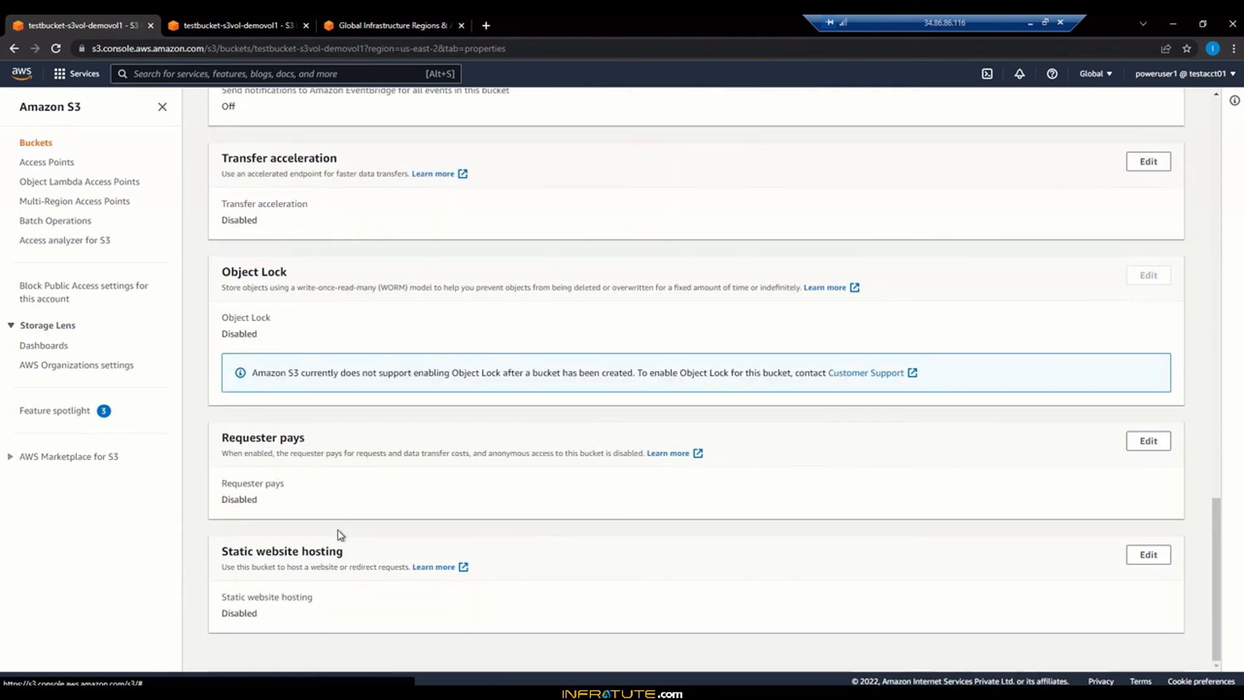
{"action": "scroll", "coordinate": [337, 530], "scroll_direction": "up", "scroll_amount": 13}
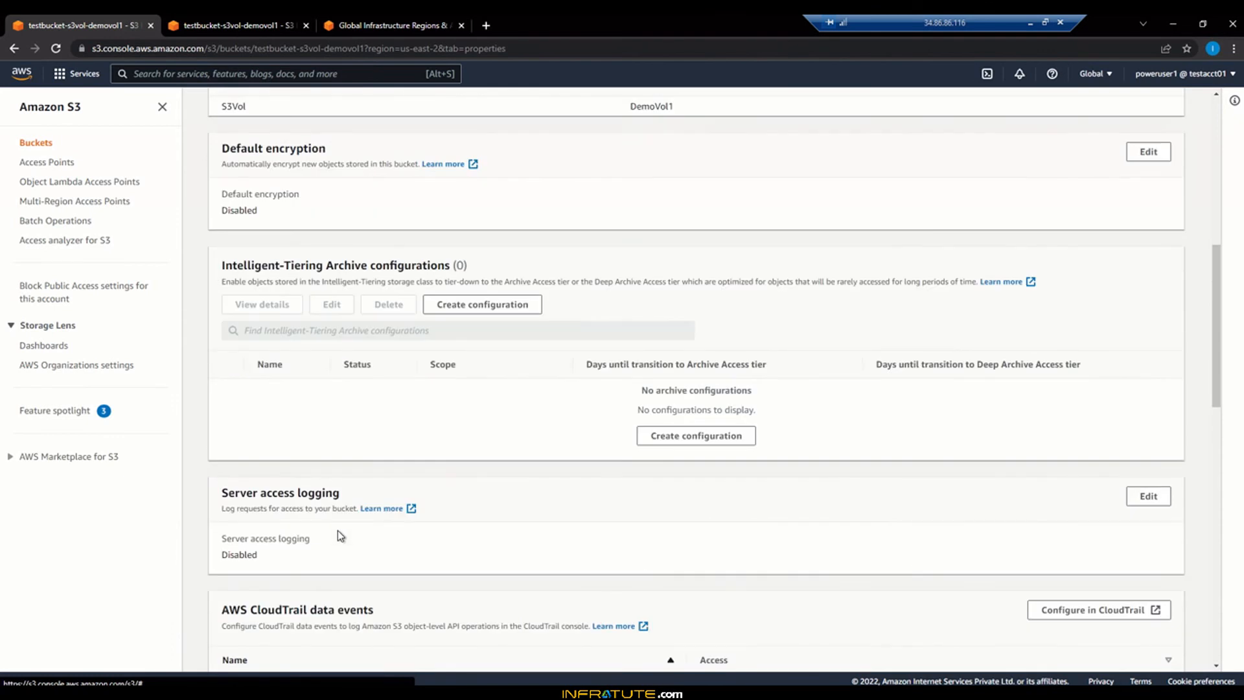
{"action": "scroll", "coordinate": [337, 530], "scroll_direction": "up", "scroll_amount": 7}
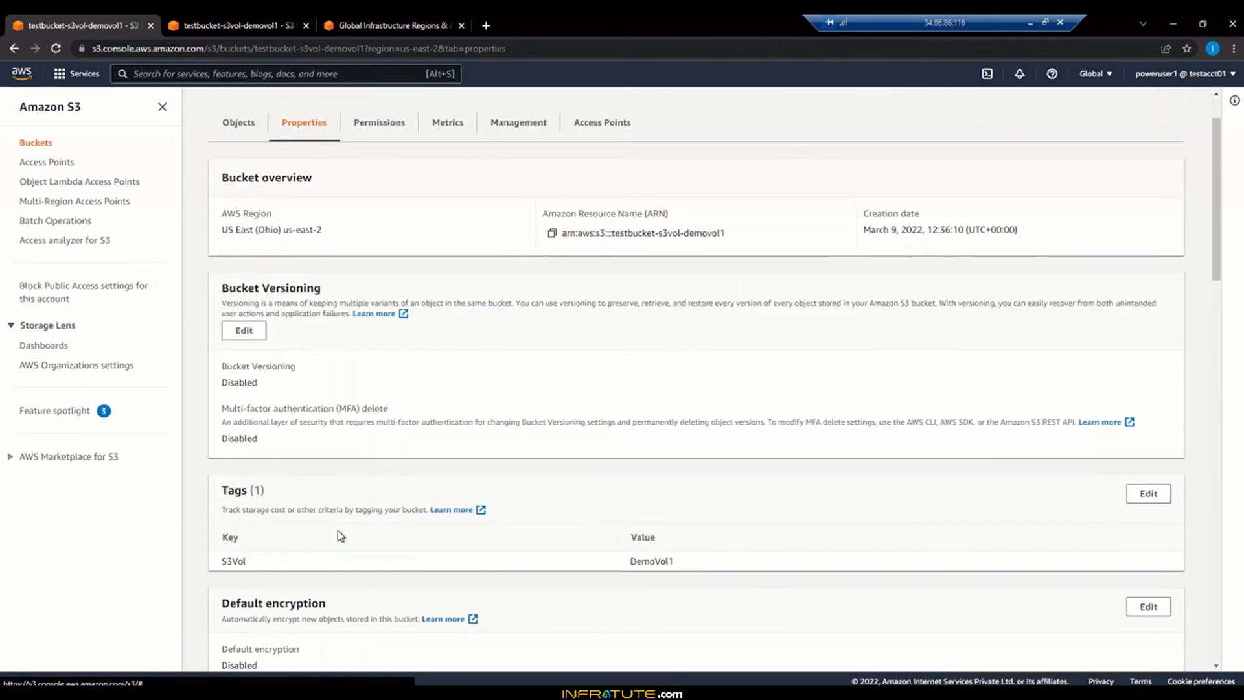
Turn off Block all public access in the bucket's permissions and save the change, entering "confirm" as confirmation.
{"action": "left_click", "coordinate": [357, 129]}
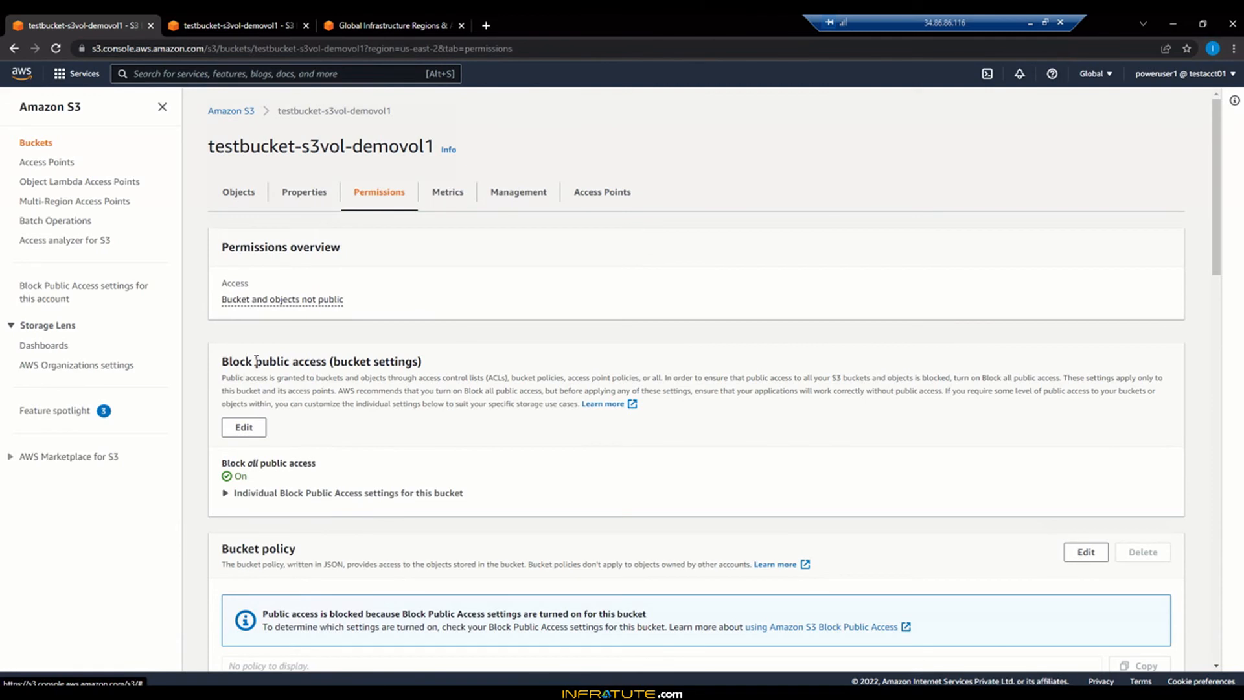
{"action": "left_click_drag", "start_coordinate": [256, 360], "coordinate": [434, 365]}
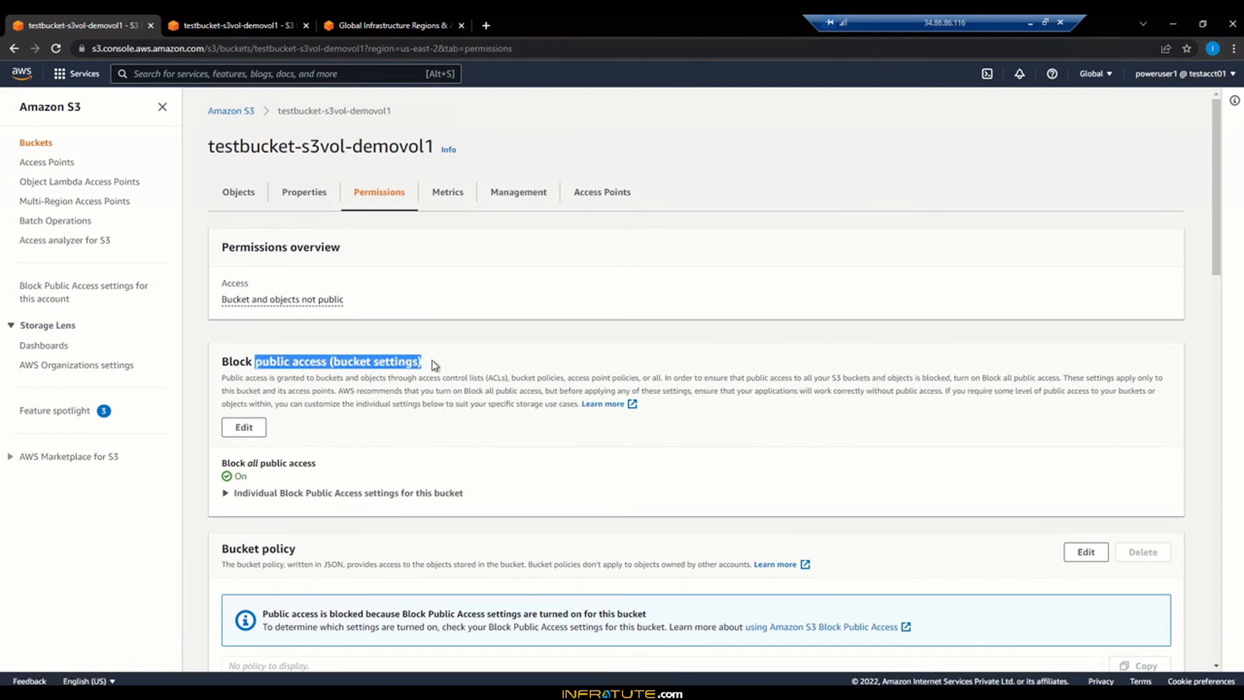
{"action": "left_click", "coordinate": [348, 407]}
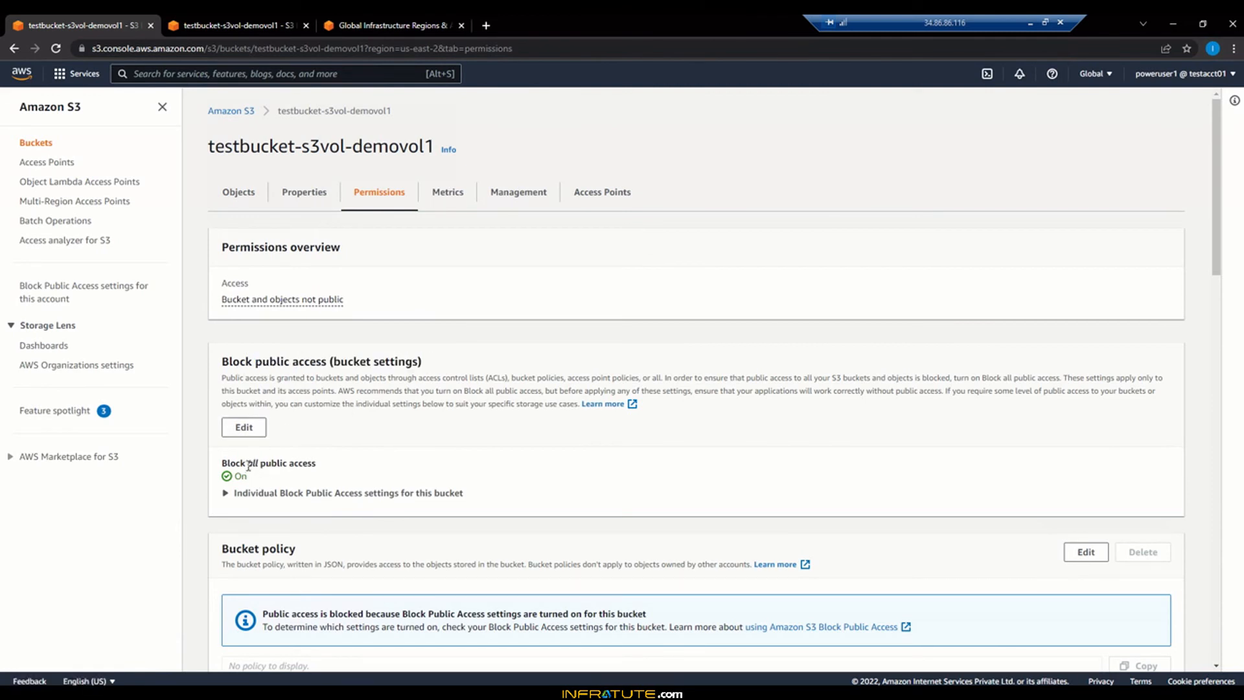
{"action": "left_click_drag", "start_coordinate": [248, 464], "coordinate": [317, 466]}
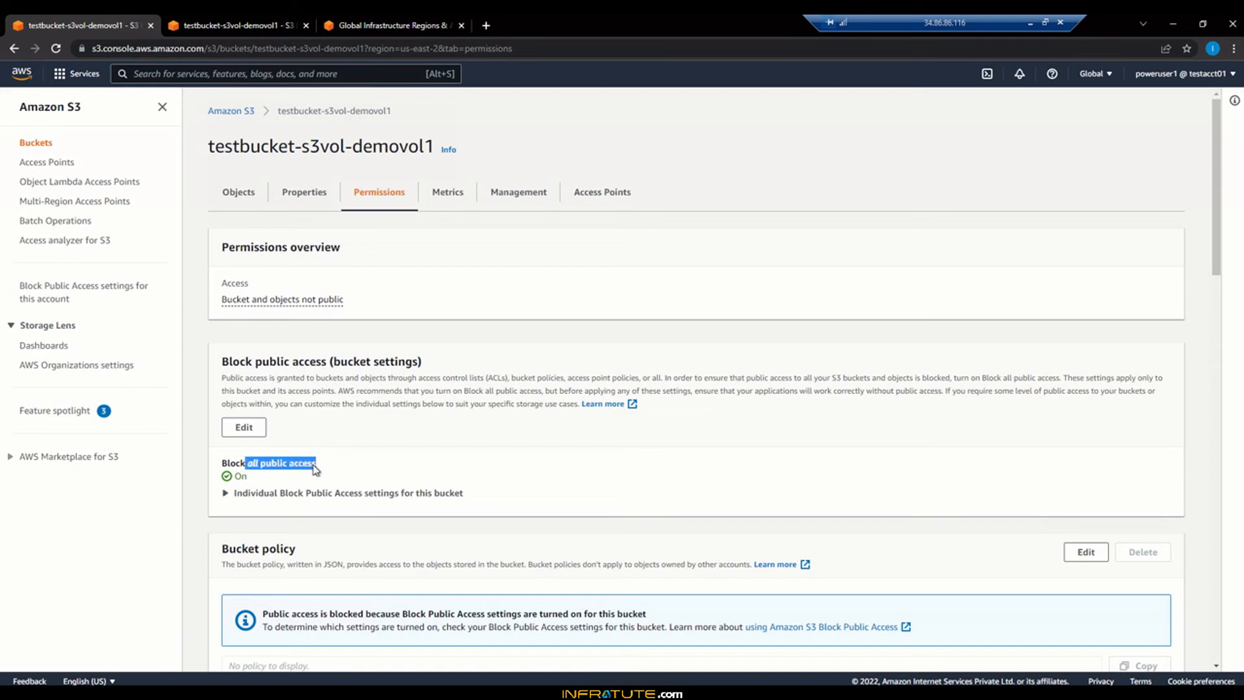
{"action": "left_click", "coordinate": [281, 478]}
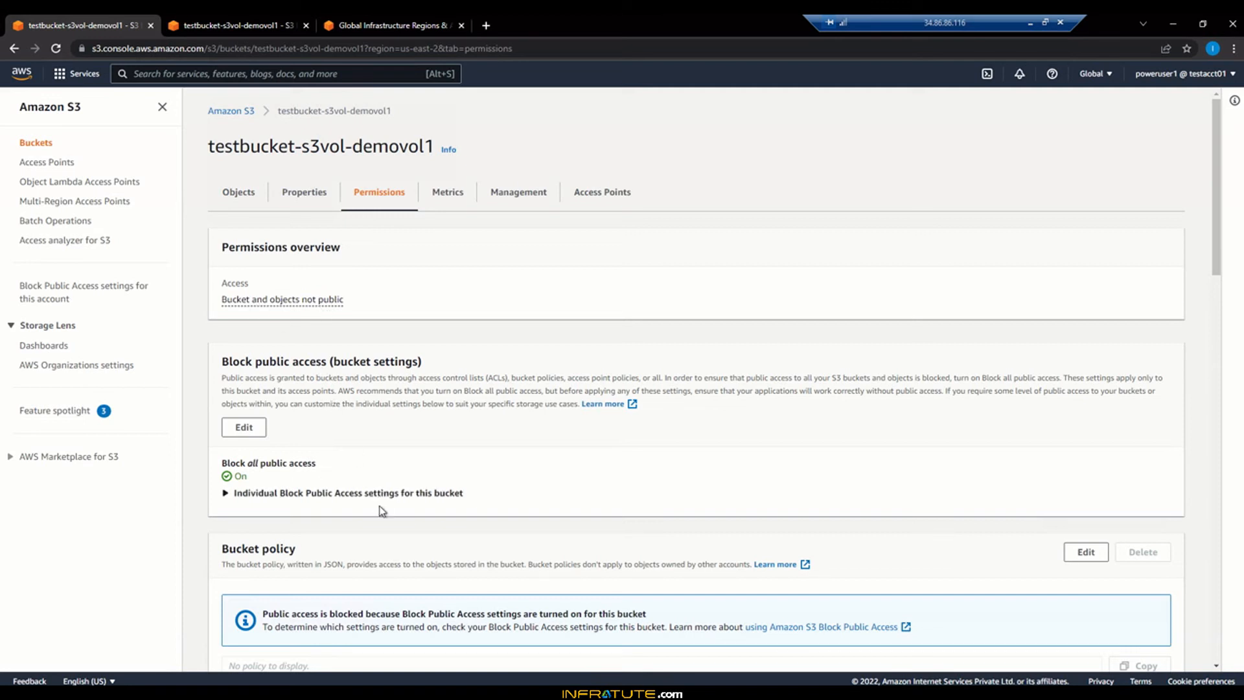
{"action": "left_click", "coordinate": [225, 494]}
{"action": "left_click", "coordinate": [237, 430]}
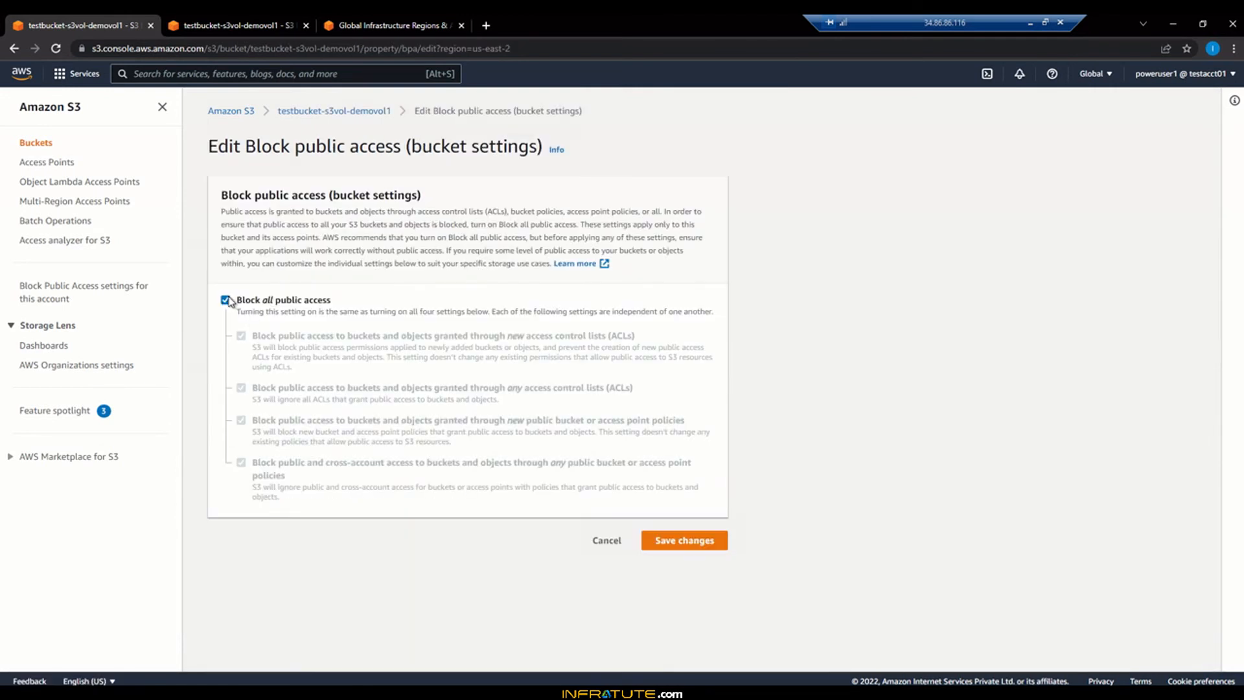
{"action": "left_click", "coordinate": [226, 300]}
{"action": "left_click", "coordinate": [670, 539]}
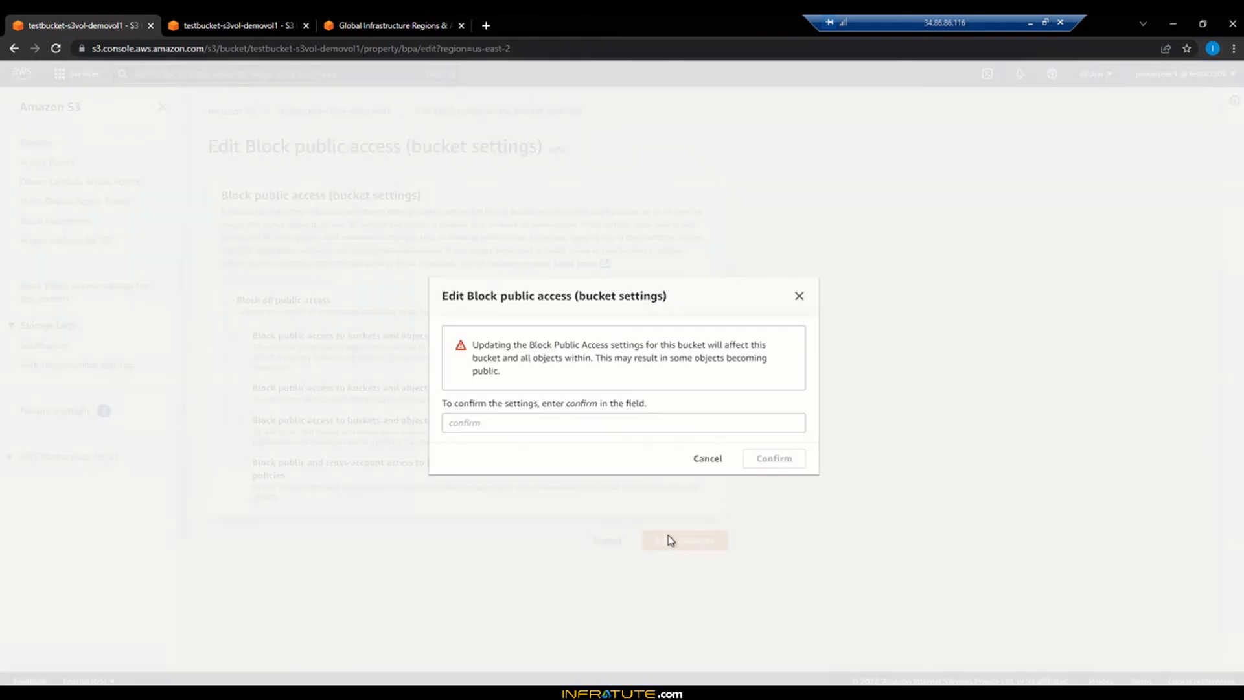
{"action": "left_click", "coordinate": [644, 422]}
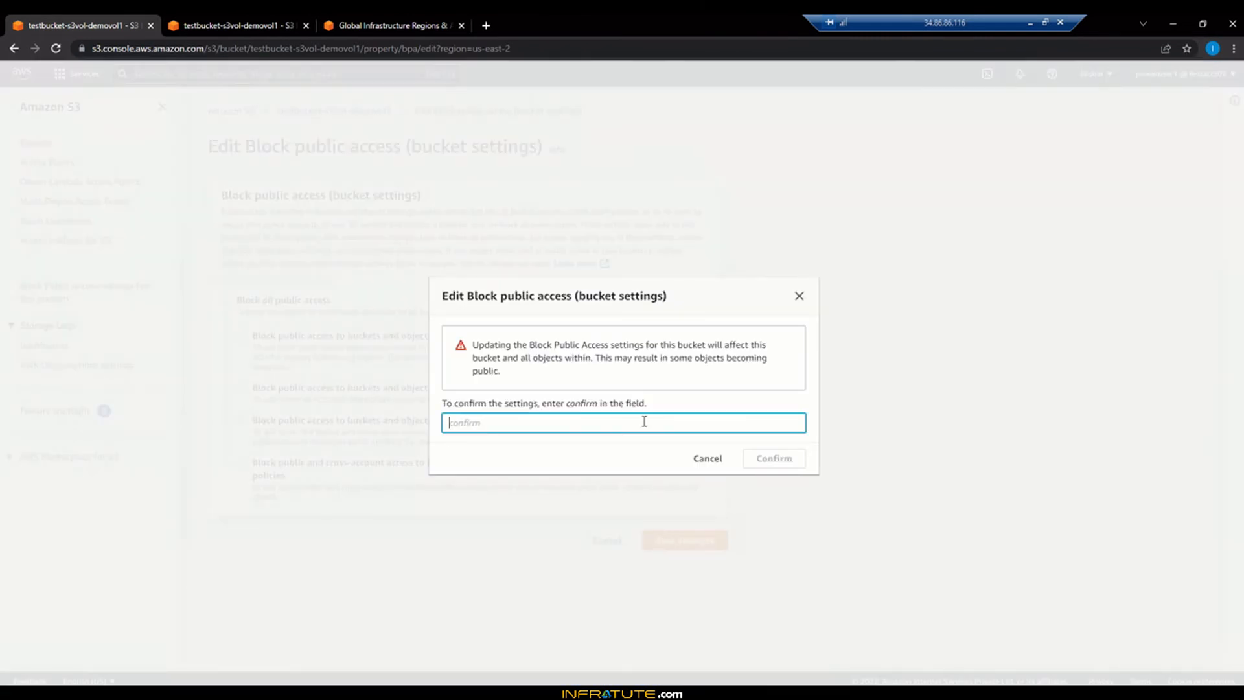
{"action": "type", "text": "confirm"}
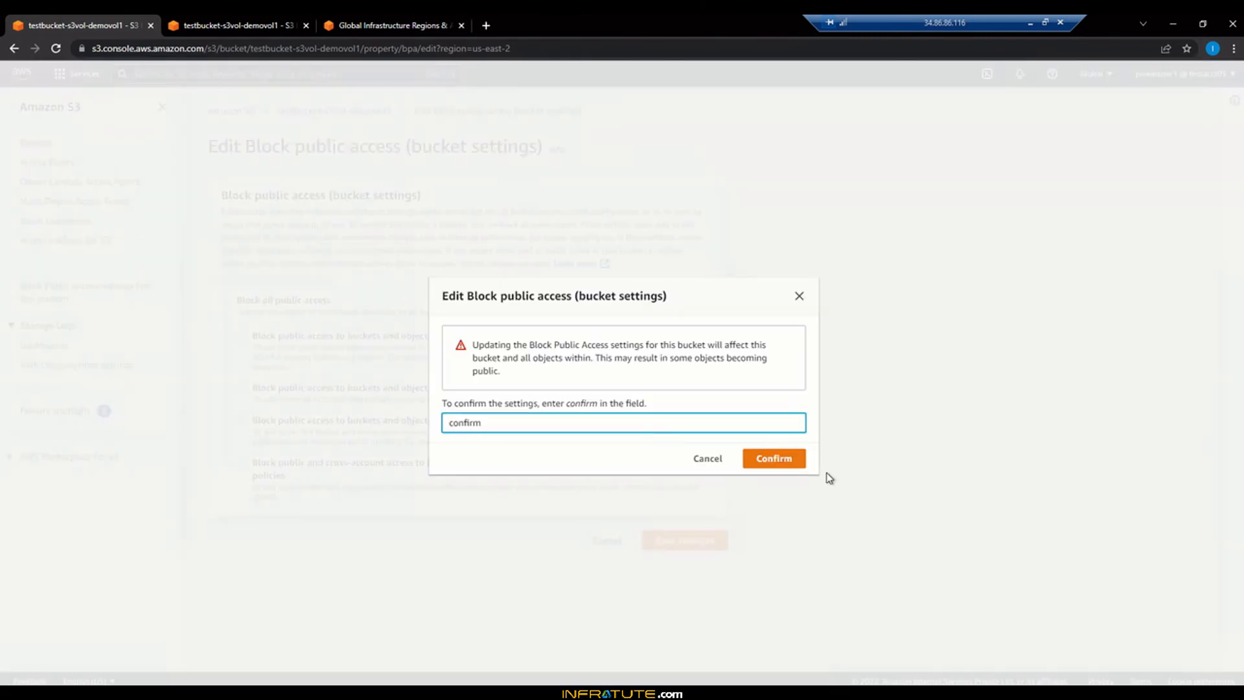
{"action": "left_click", "coordinate": [787, 462]}
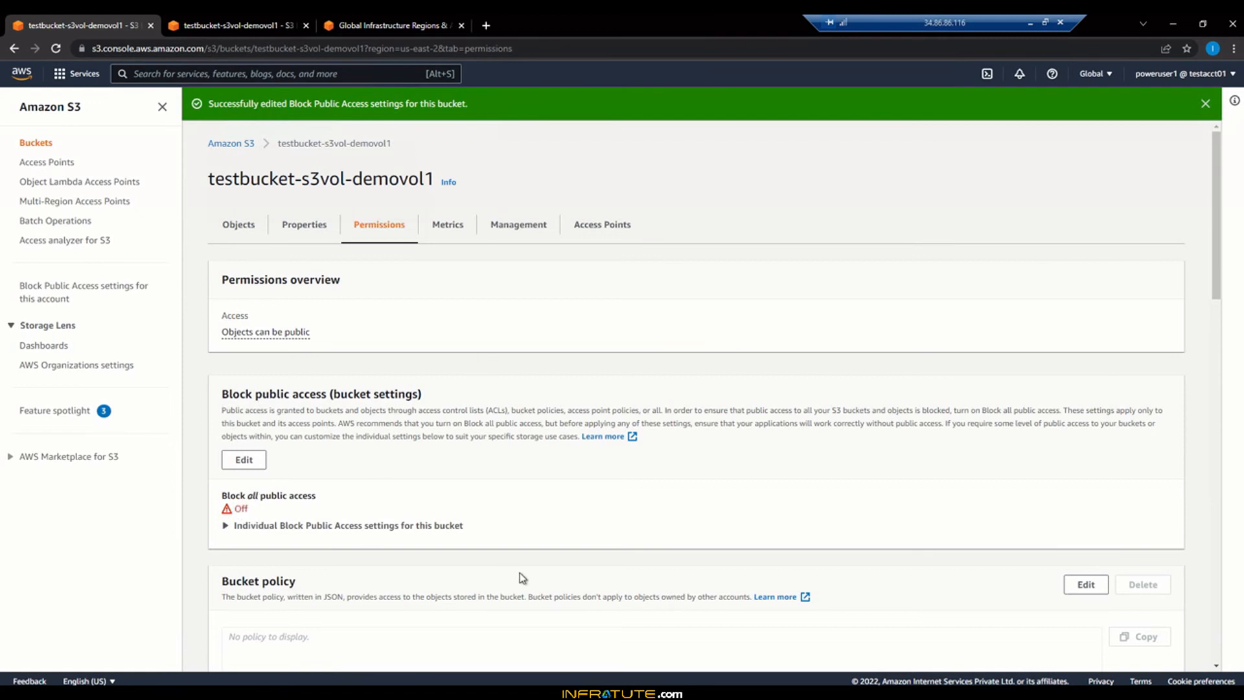
Review the bucket policy, Object Ownership and access control list in the bucket's permissions.
{"action": "scroll", "coordinate": [513, 447], "scroll_direction": "down", "scroll_amount": 7}
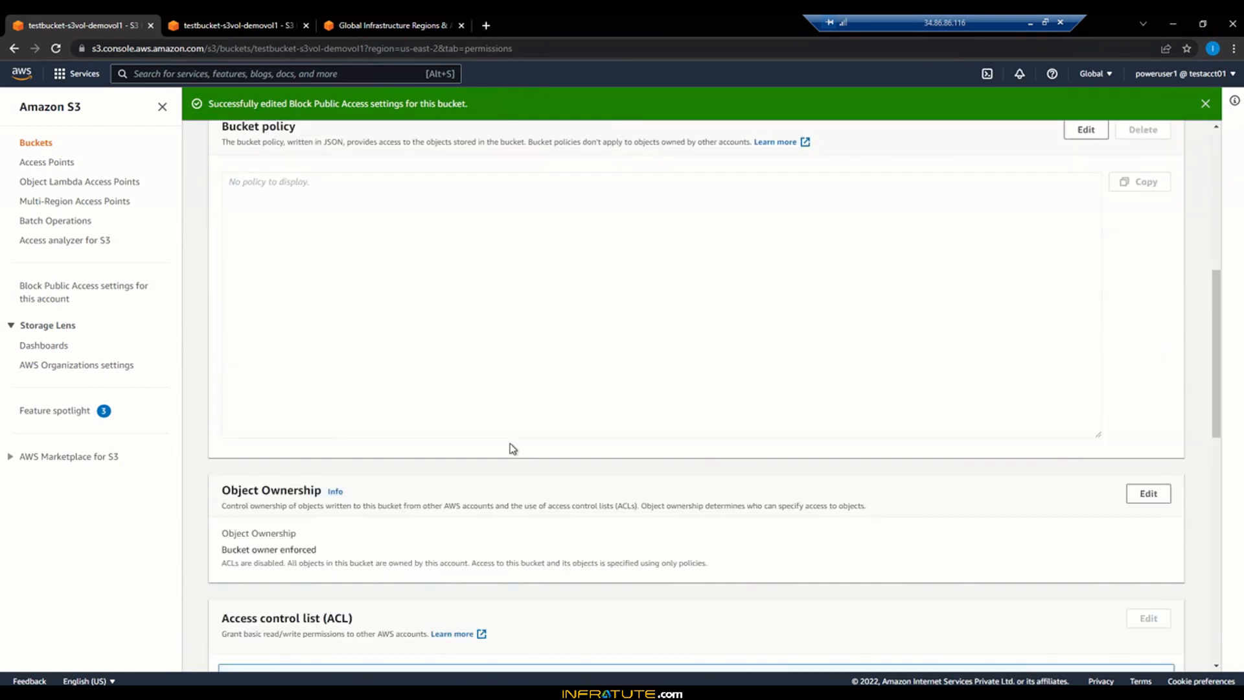
{"action": "scroll", "coordinate": [513, 450], "scroll_direction": "down", "scroll_amount": 4}
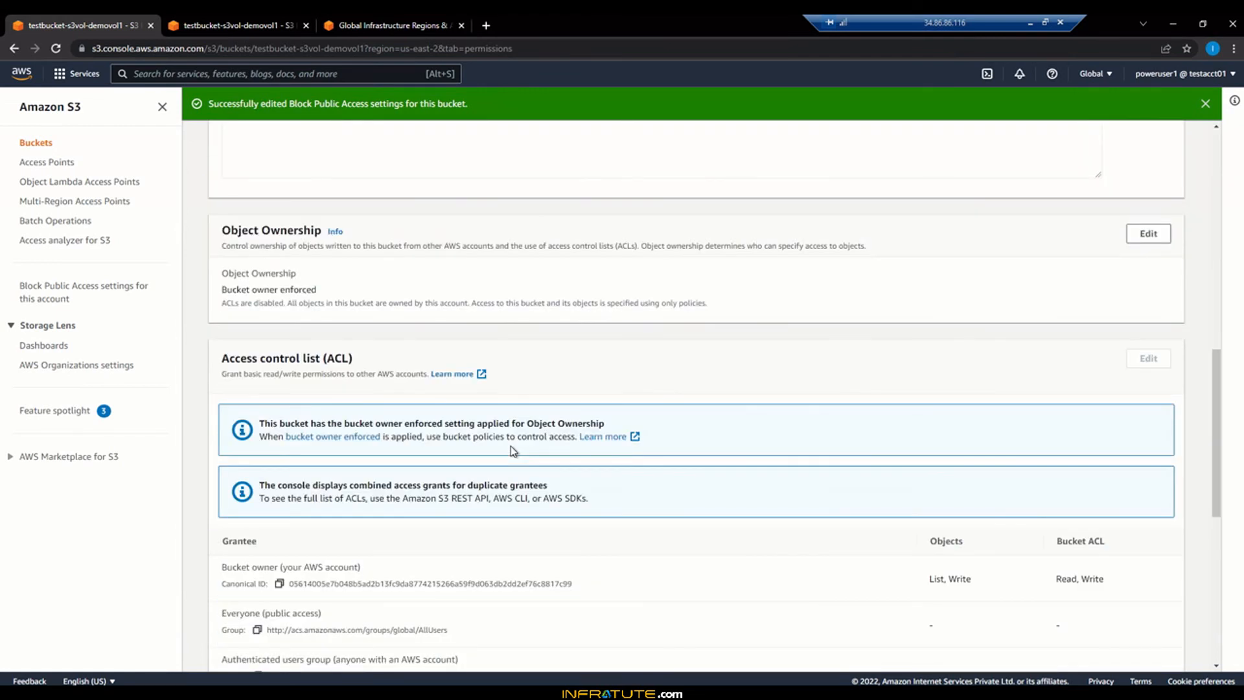
{"action": "scroll", "coordinate": [514, 445], "scroll_direction": "down", "scroll_amount": 2}
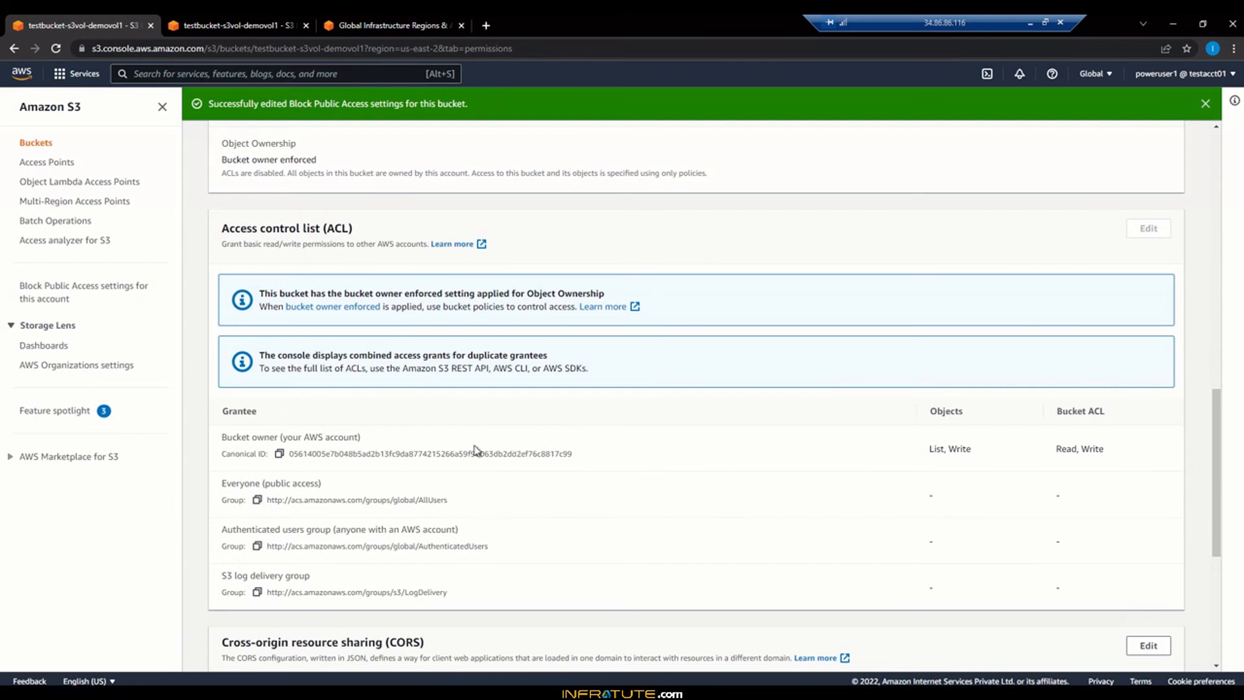
{"action": "scroll", "coordinate": [472, 463], "scroll_direction": "up", "scroll_amount": 2}
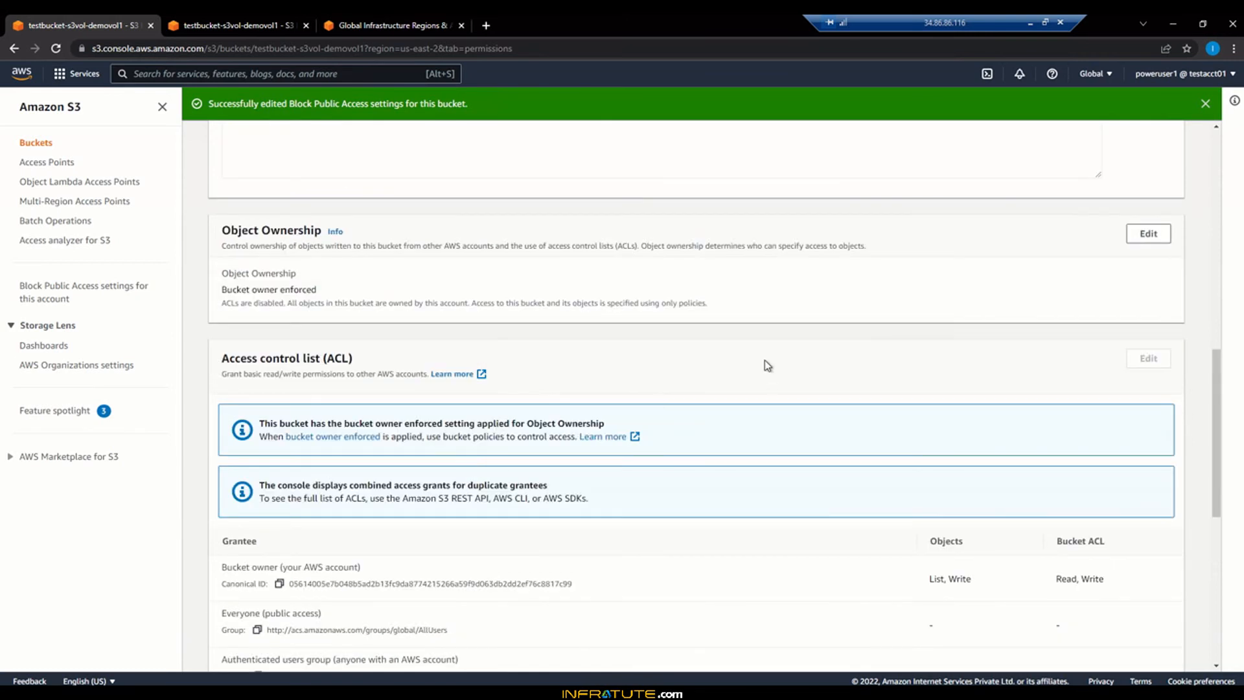
{"action": "scroll", "coordinate": [538, 212], "scroll_direction": "up", "scroll_amount": 6}
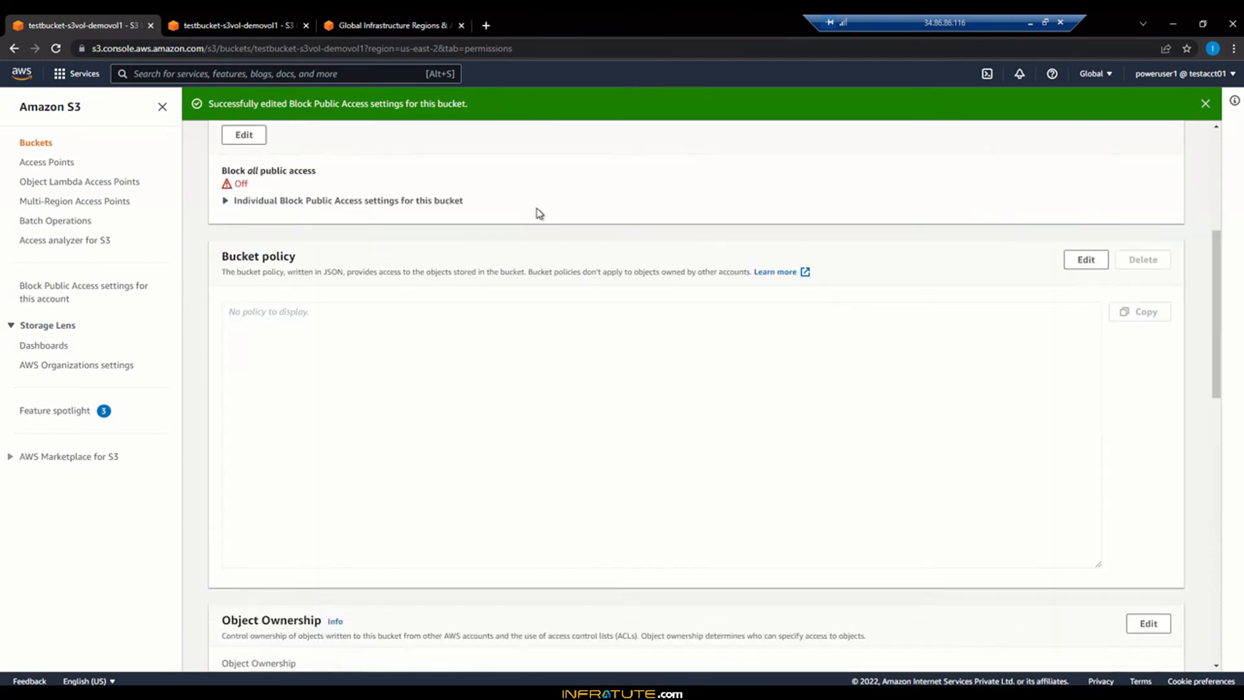
Reload the aws-logo.png details, test its object URL in a new browser tab, and close that tab and the Global Infrastructure one.
{"action": "left_click", "coordinate": [250, 23]}
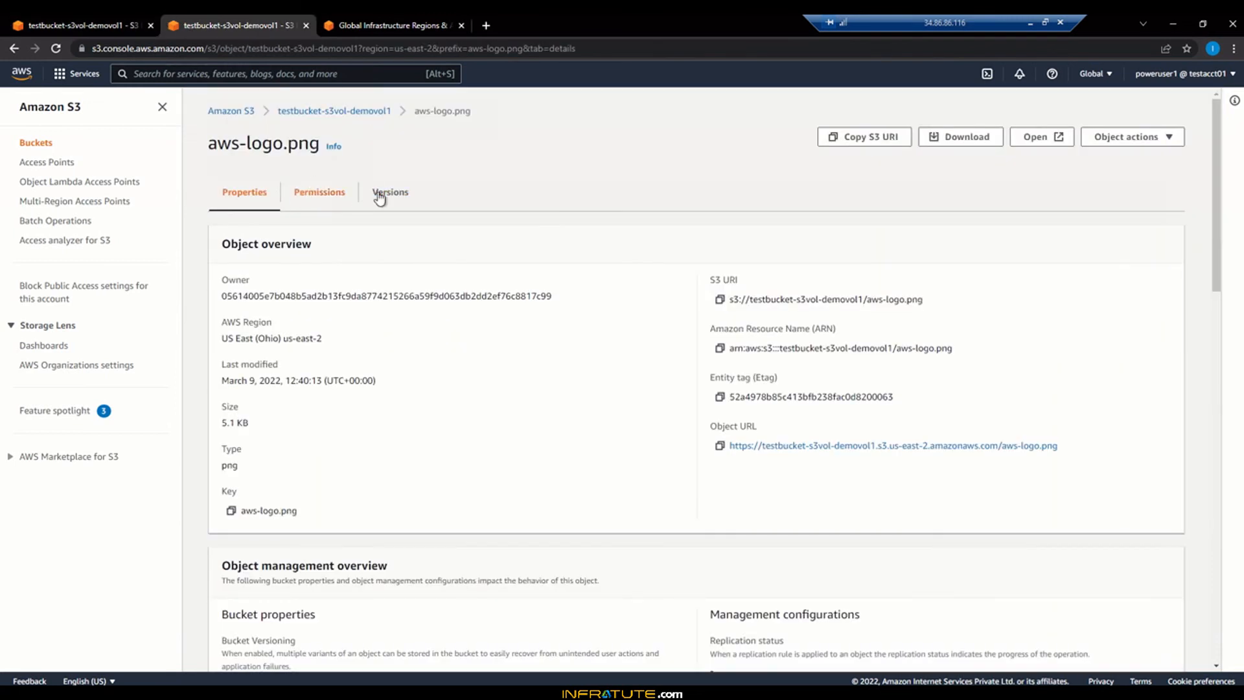
{"action": "left_click", "coordinate": [59, 48]}
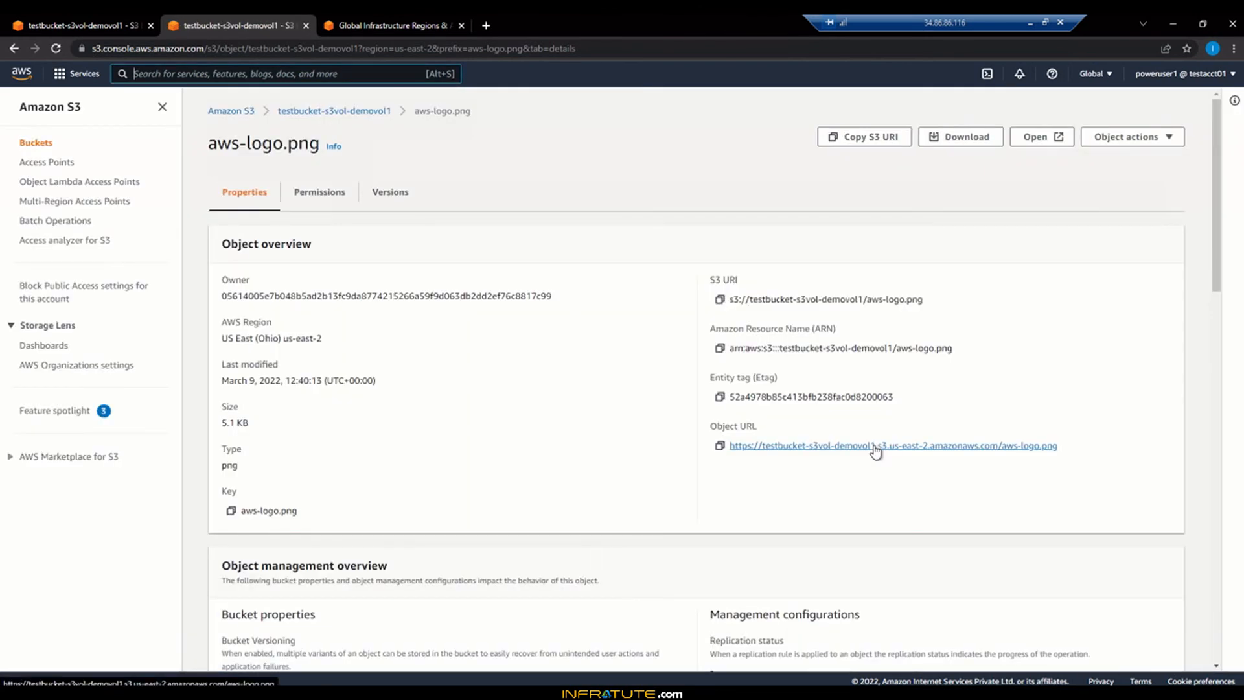
{"action": "right_click", "coordinate": [876, 452]}
{"action": "left_click", "coordinate": [908, 458]}
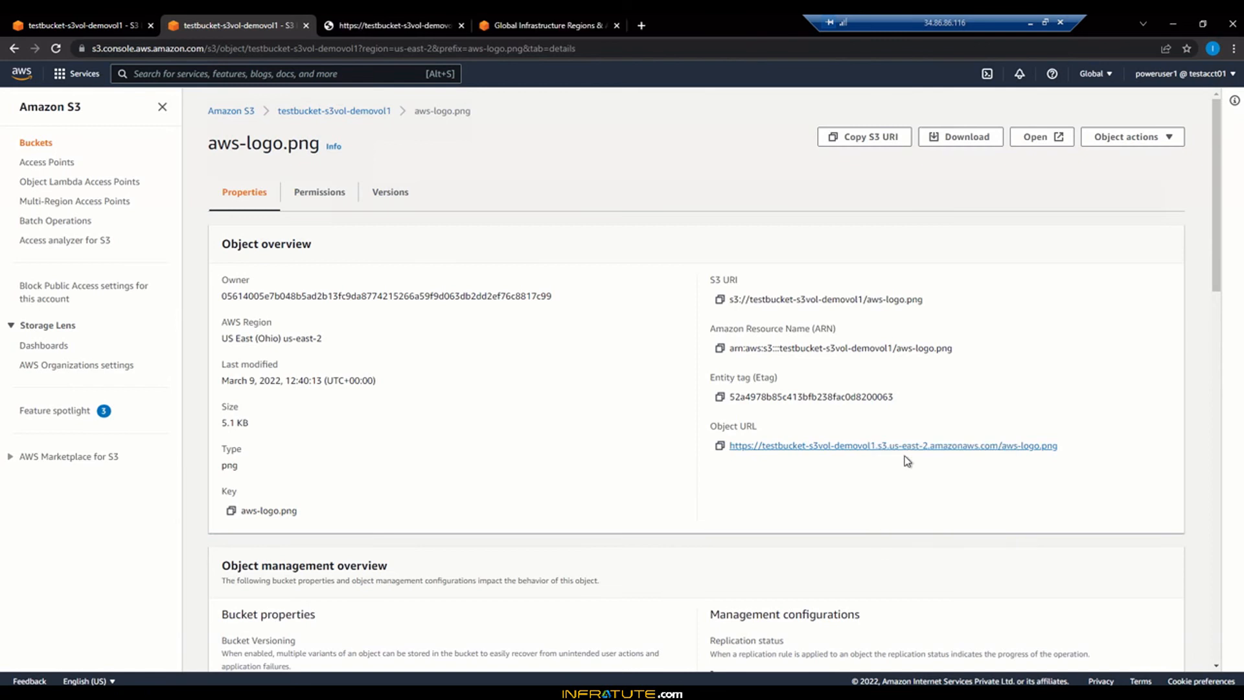
{"action": "left_click", "coordinate": [453, 16]}
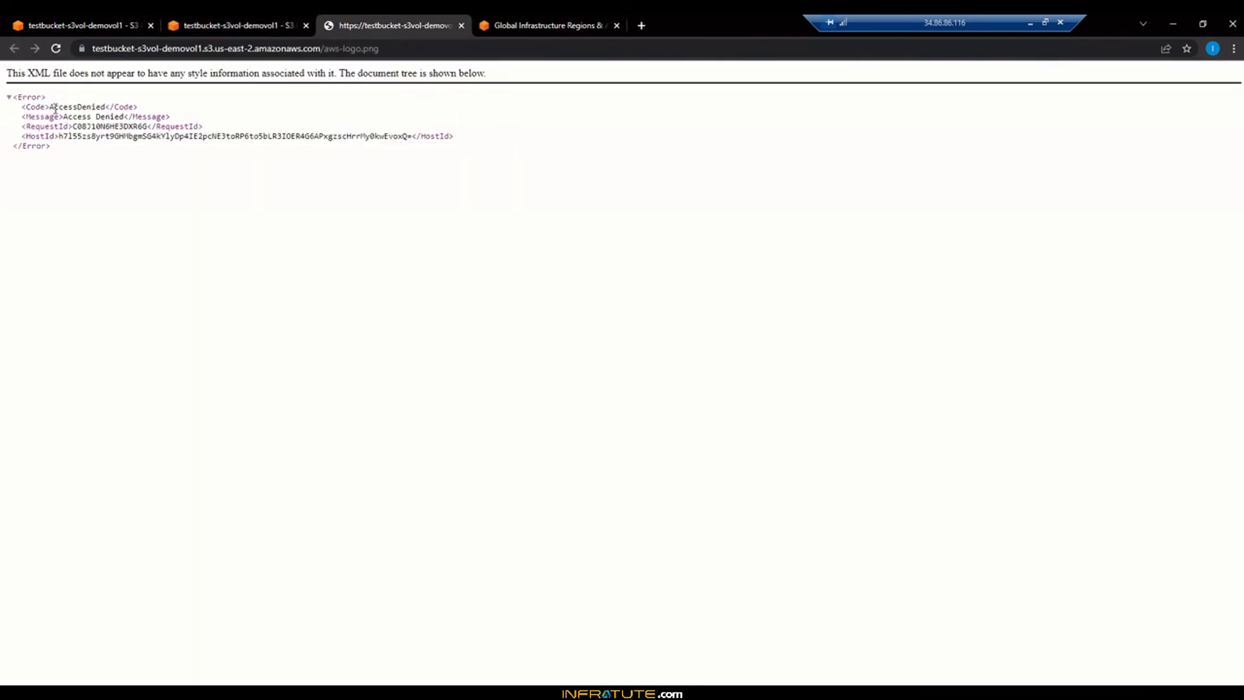
{"action": "triple_click", "coordinate": [186, 148]}
{"action": "left_click", "coordinate": [282, 159]}
{"action": "left_click", "coordinate": [563, 25]}
{"action": "left_click", "coordinate": [616, 25]}
{"action": "left_click", "coordinate": [460, 26]}
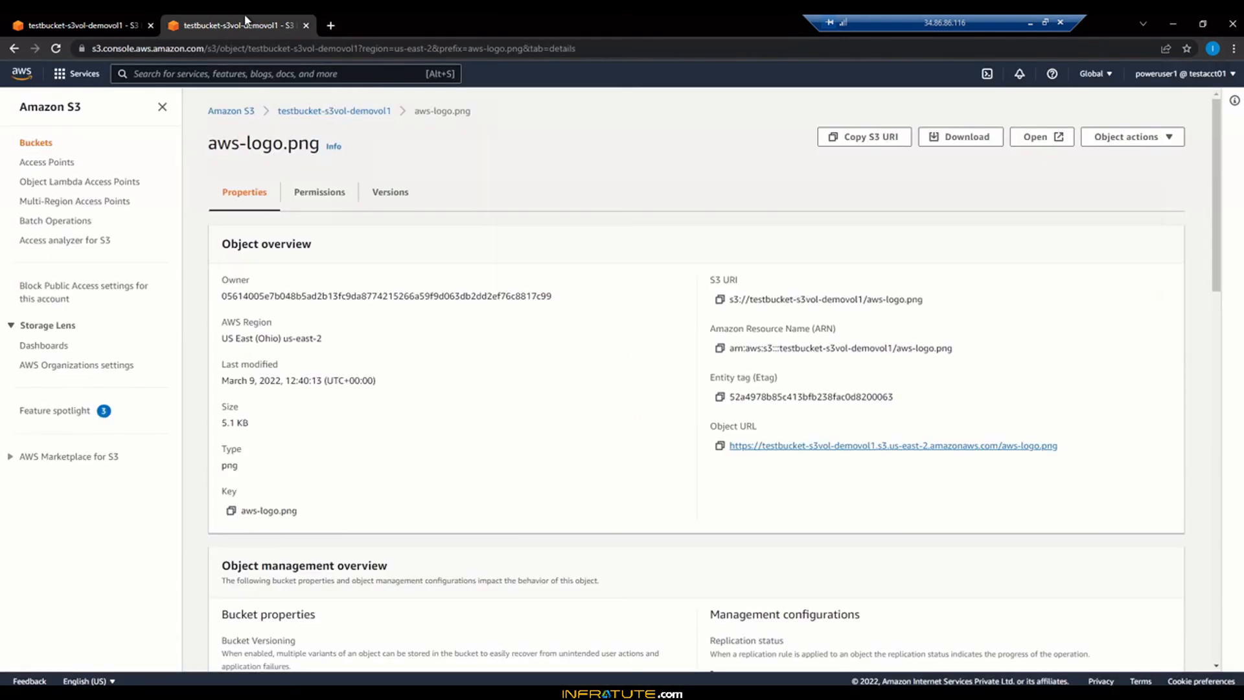
Check the access control list of aws-logo.png, and return to the permissions of its bucket.
{"action": "left_click", "coordinate": [336, 192]}
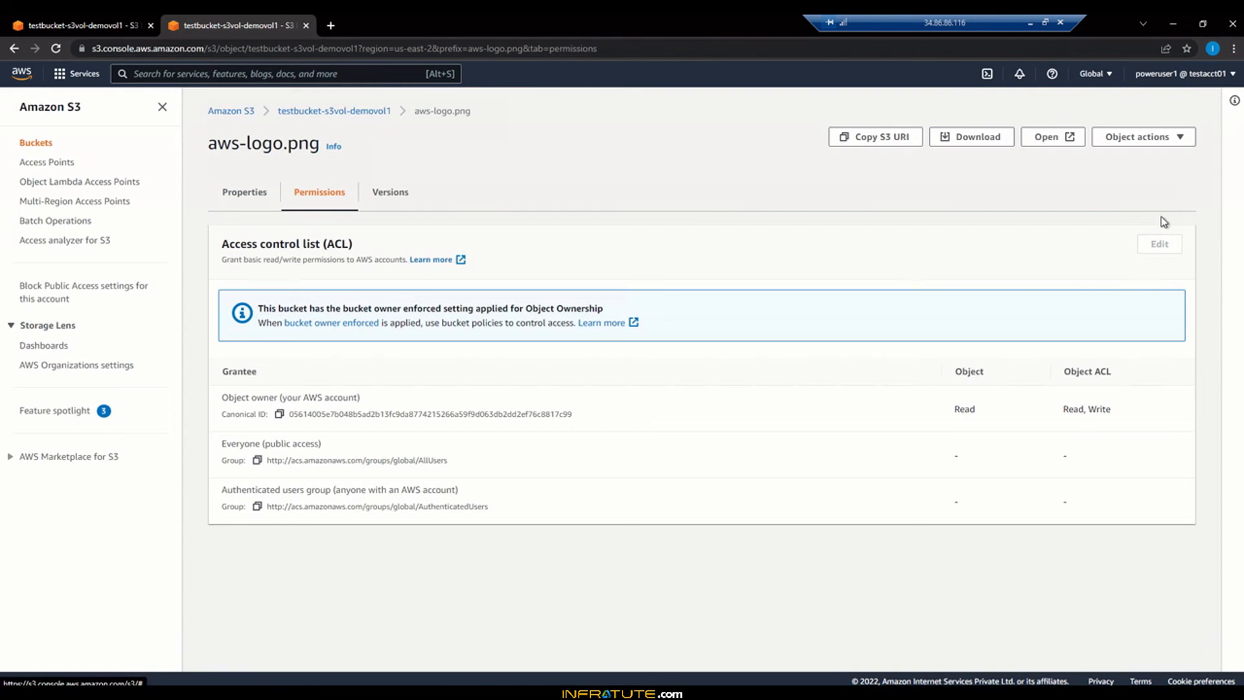
{"action": "left_click", "coordinate": [247, 194]}
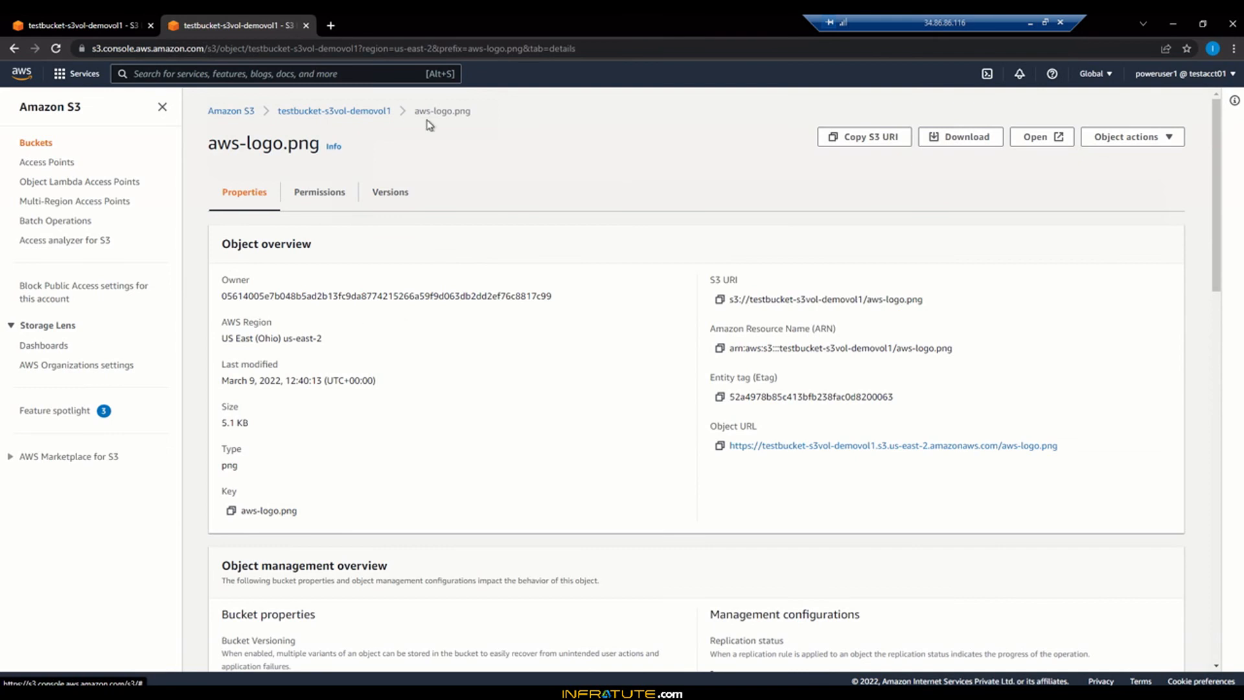
{"action": "key", "text": "ctrl+Page_Up"}
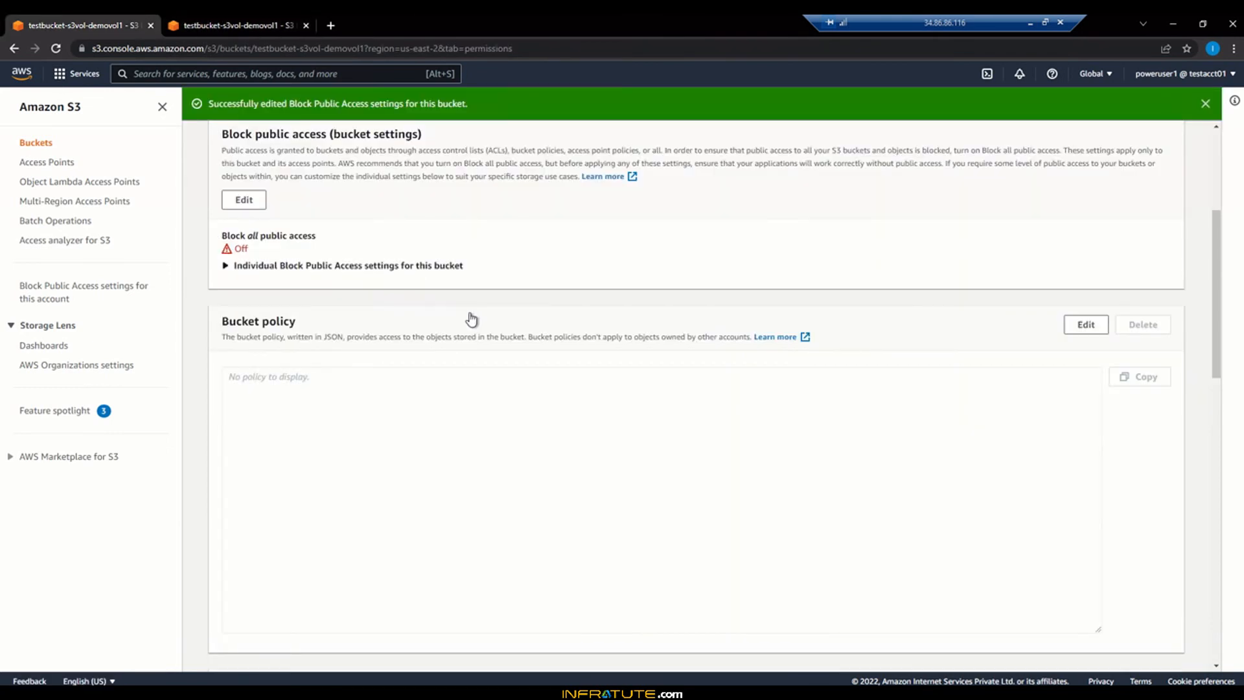
Enable ACLs in the bucket's Object Ownership with Bucket owner preferred, acknowledge that ACLs will be restored, and save the change.
{"action": "scroll", "coordinate": [471, 319], "scroll_direction": "down", "scroll_amount": 5}
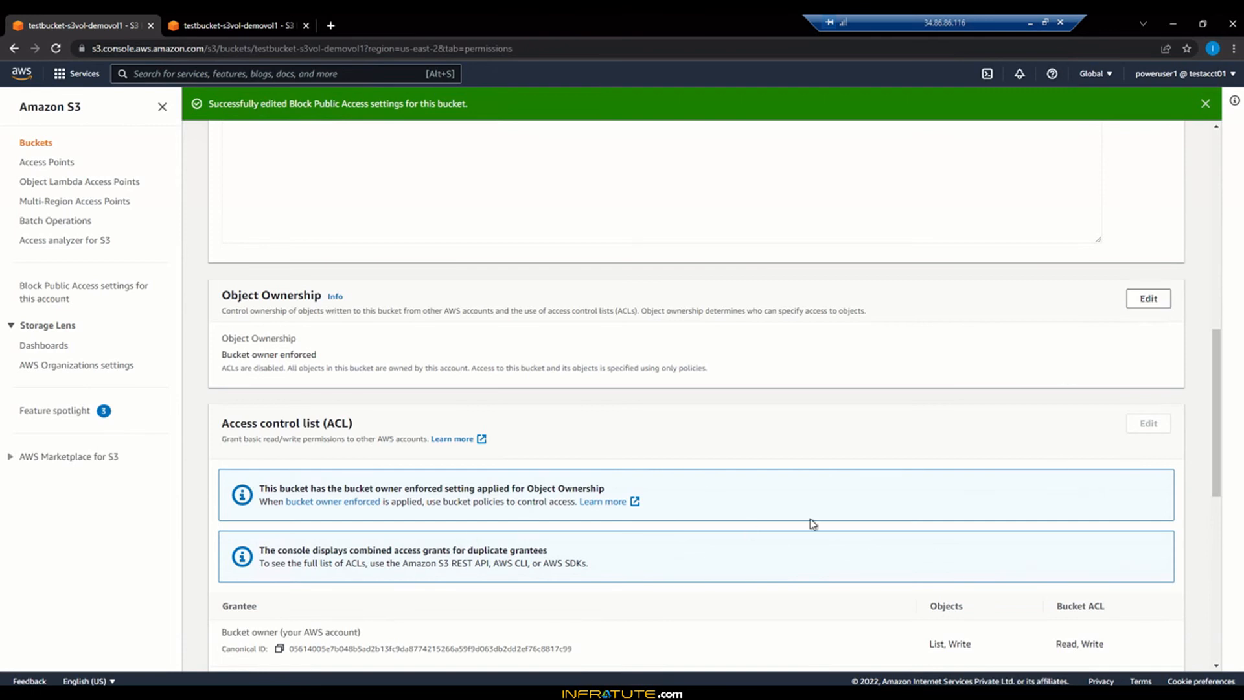
{"action": "left_click", "coordinate": [1146, 303]}
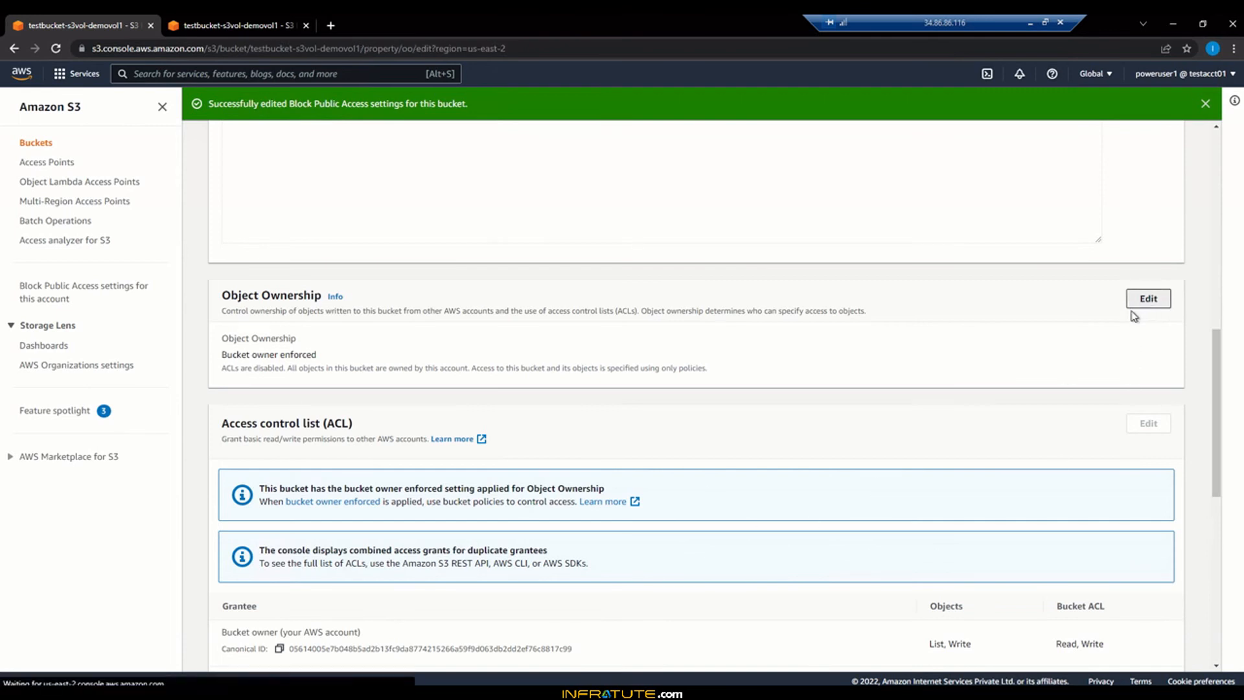
{"action": "left_click", "coordinate": [489, 262]}
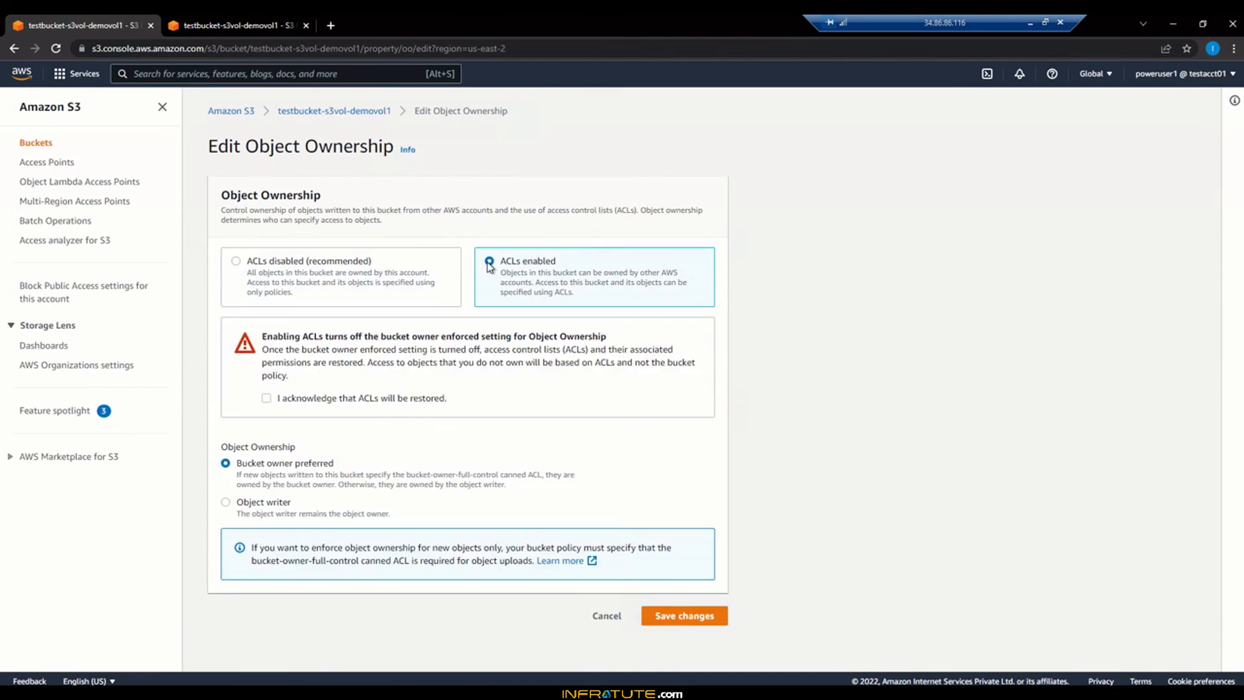
{"action": "left_click", "coordinate": [267, 399]}
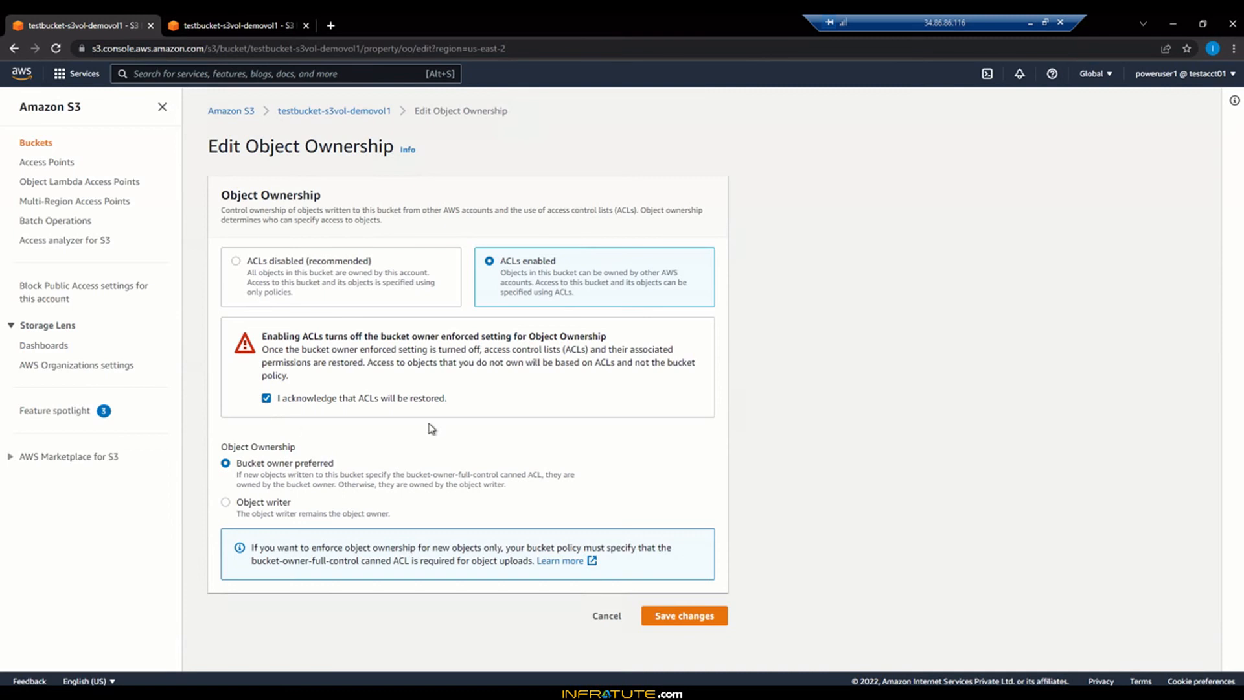
{"action": "left_click", "coordinate": [698, 623]}
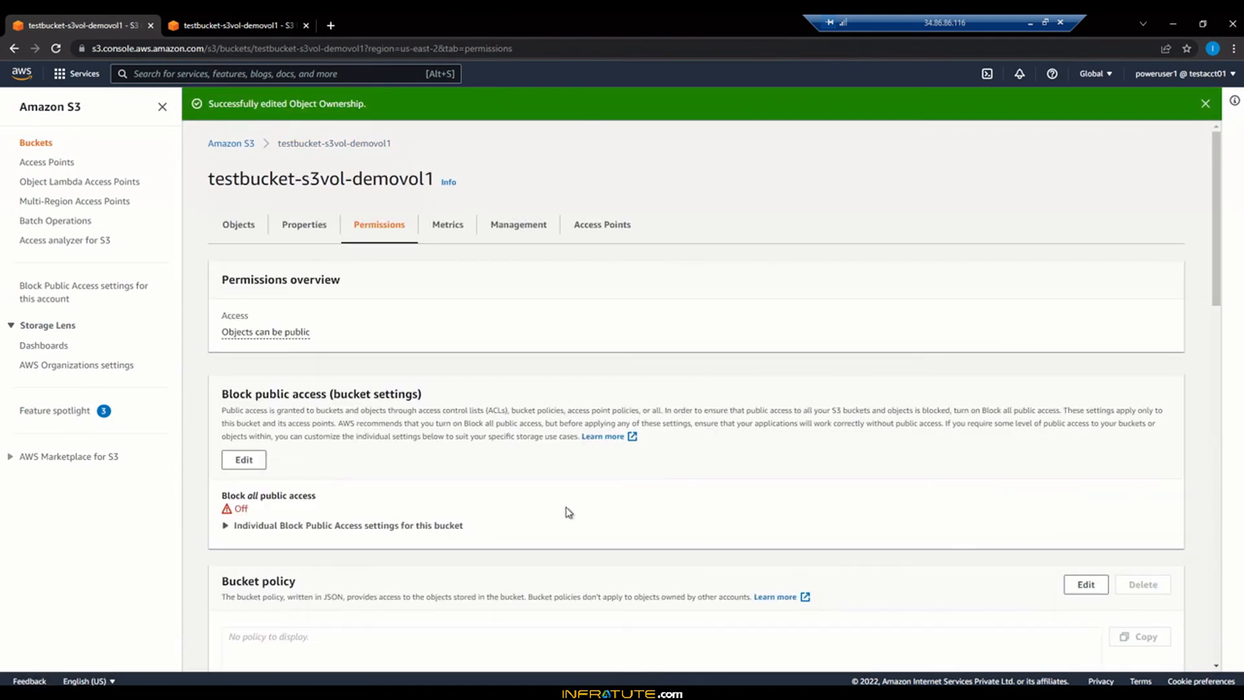
Review the bucket's Block all public access setting, Object Ownership and access control list, including the Everyone (public access) grantee.
{"action": "left_click_drag", "start_coordinate": [249, 499], "coordinate": [331, 500]}
{"action": "left_click", "coordinate": [329, 500]}
{"action": "scroll", "coordinate": [333, 543], "scroll_direction": "down", "scroll_amount": 5}
{"action": "scroll", "coordinate": [332, 543], "scroll_direction": "down", "scroll_amount": 5}
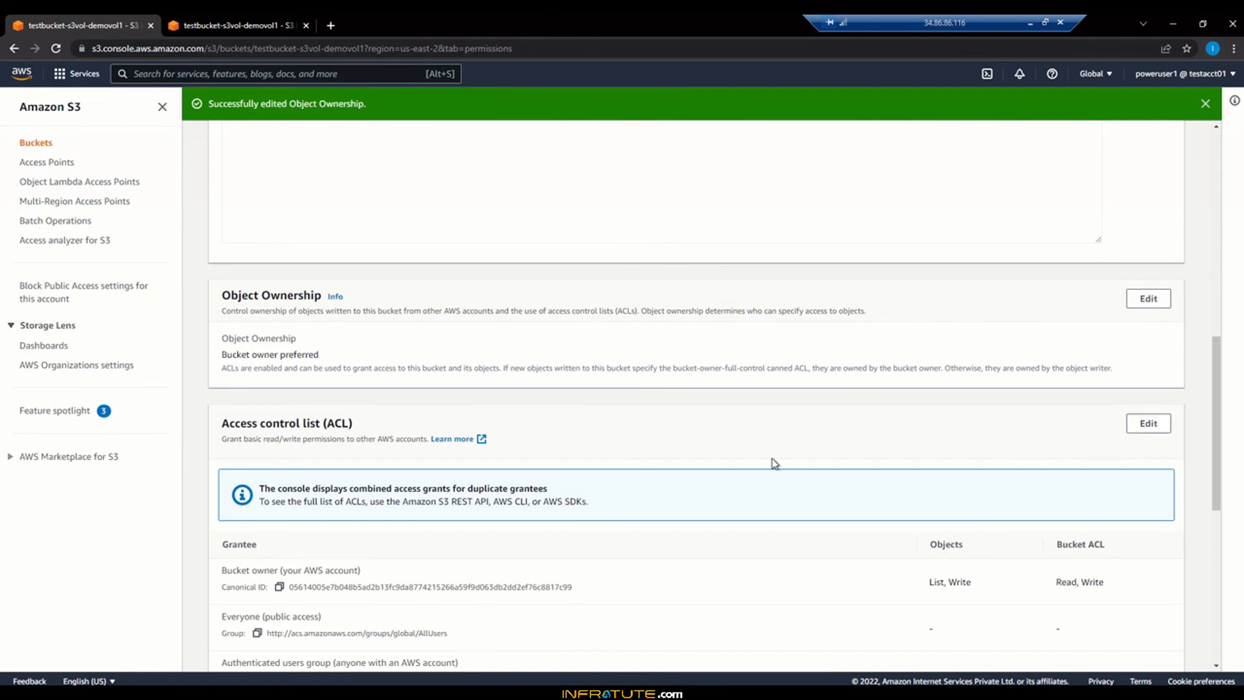
{"action": "scroll", "coordinate": [775, 463], "scroll_direction": "down", "scroll_amount": 4}
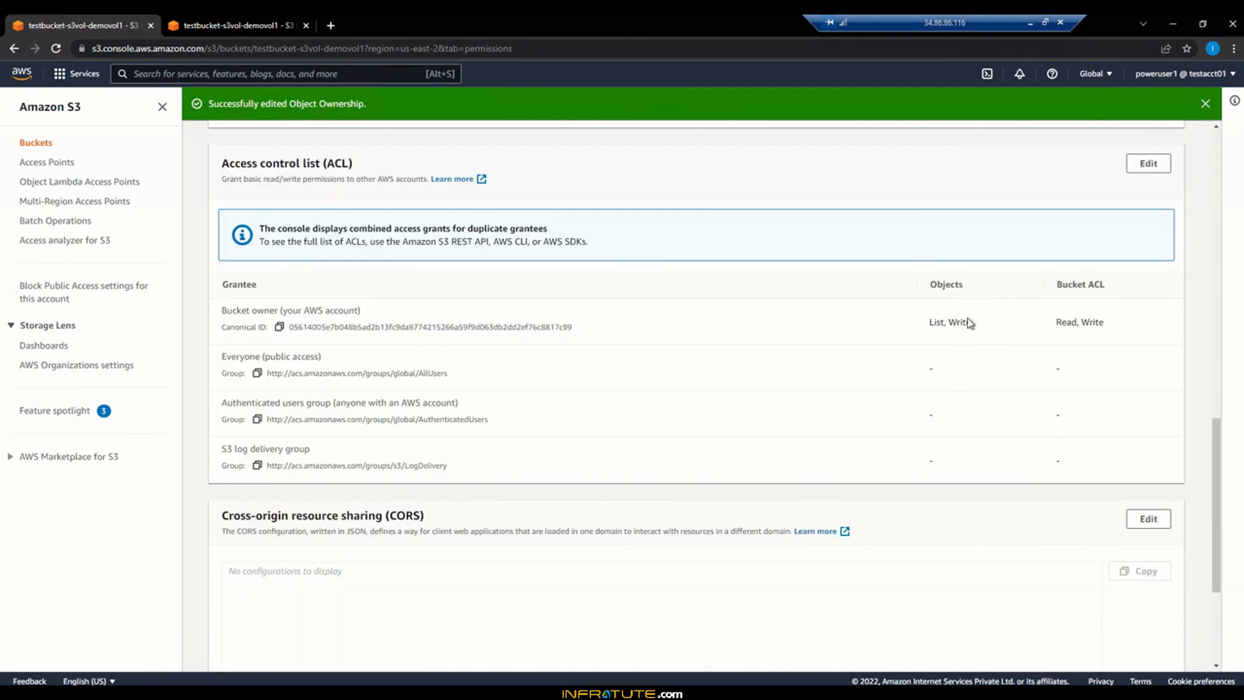
{"action": "left_click_drag", "start_coordinate": [268, 357], "coordinate": [367, 364]}
{"action": "left_click", "coordinate": [368, 364]}
Reload the aws-logo.png details, open its object URL in a new browser tab to read the response, and close that tab.
{"action": "left_click", "coordinate": [210, 23]}
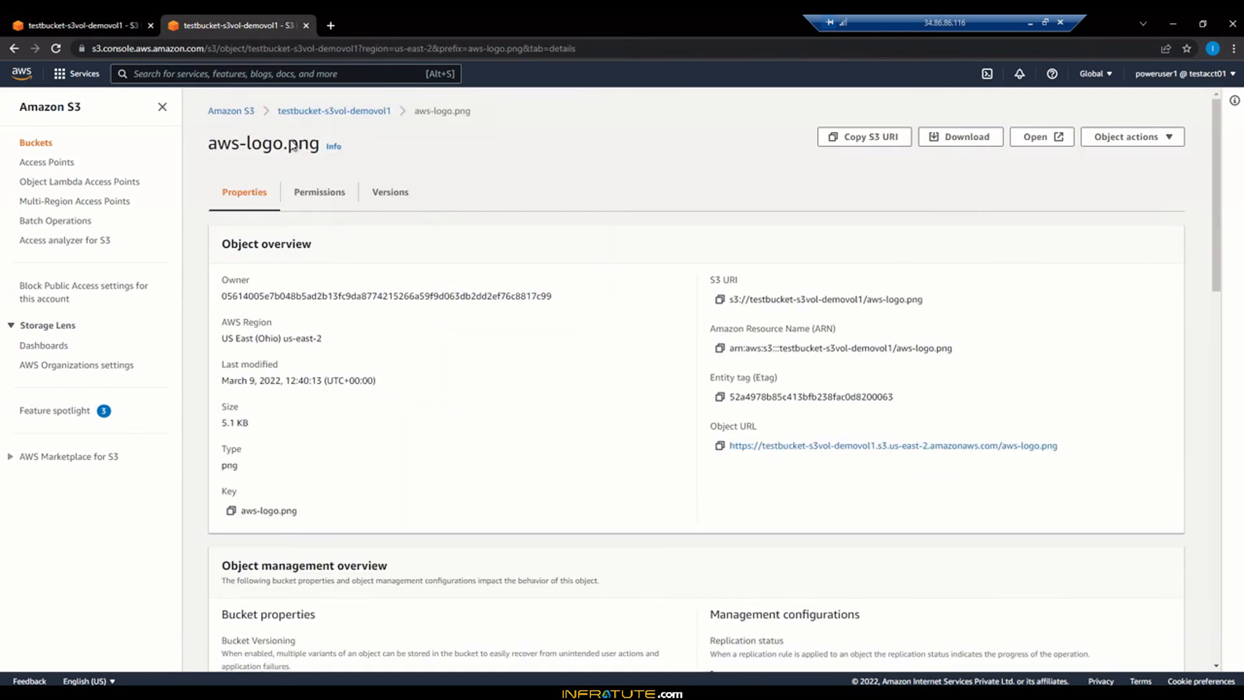
{"action": "left_click", "coordinate": [57, 50]}
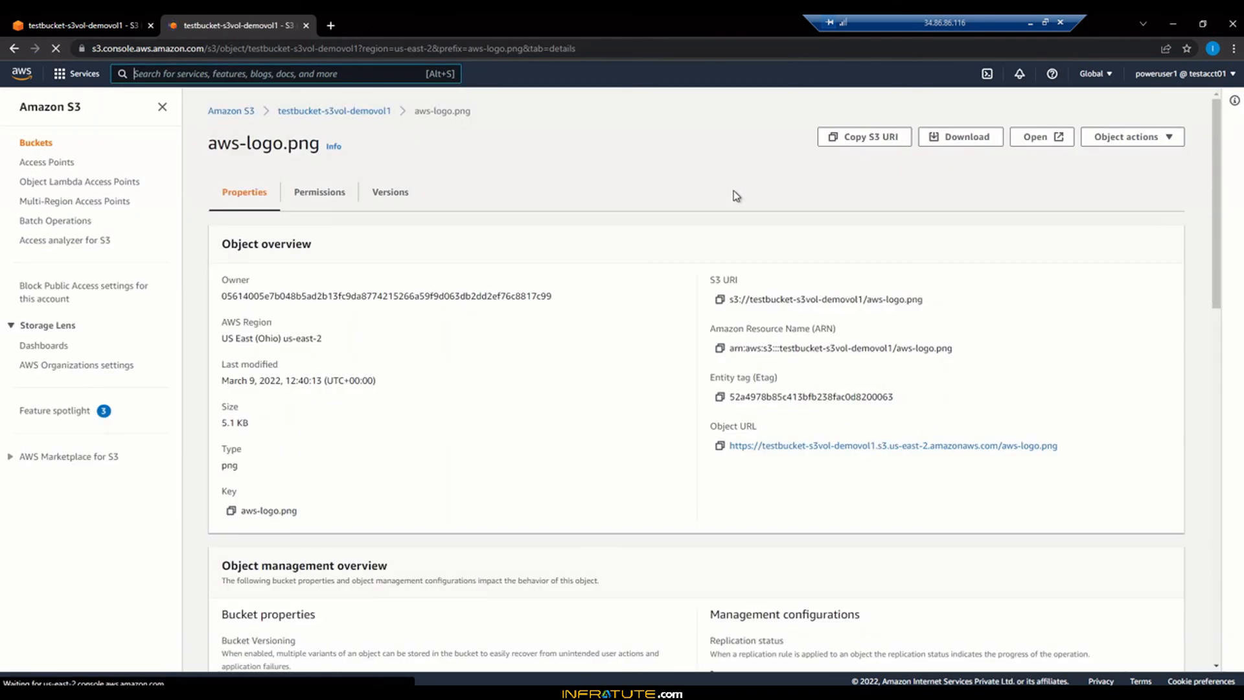
{"action": "right_click", "coordinate": [939, 456]}
{"action": "left_click", "coordinate": [960, 462]}
{"action": "left_click", "coordinate": [396, 23]}
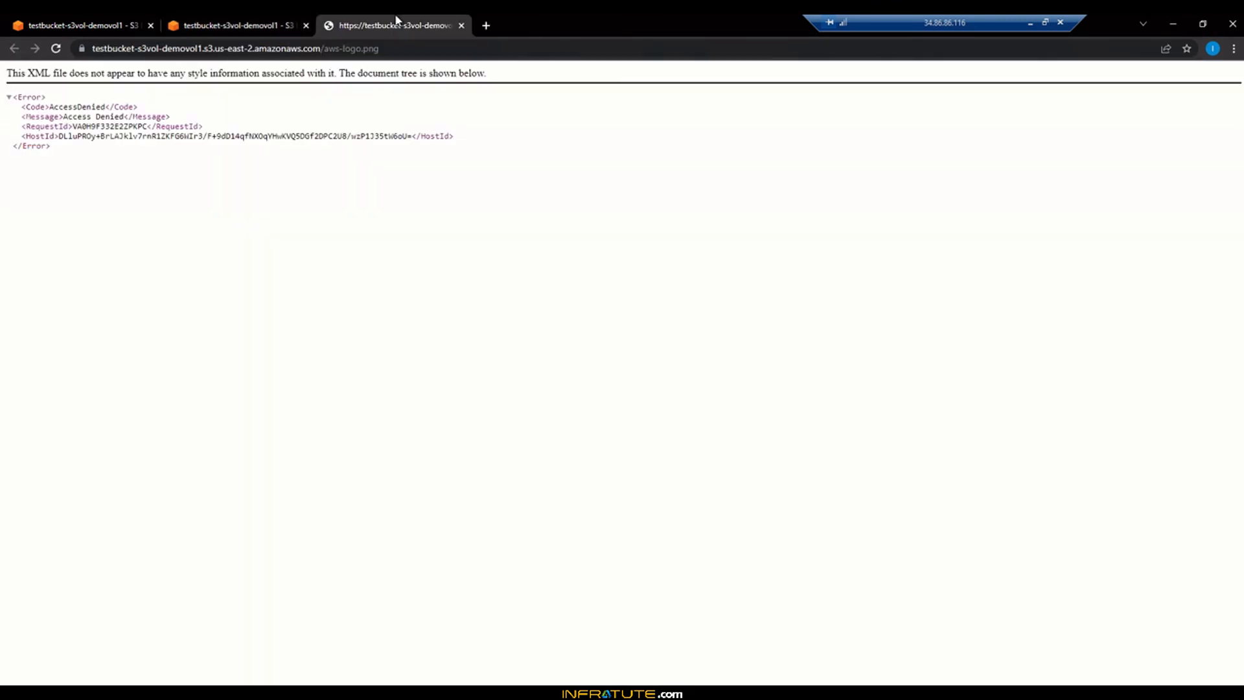
{"action": "left_click_drag", "start_coordinate": [52, 108], "coordinate": [158, 164]}
{"action": "left_click", "coordinate": [409, 95]}
{"action": "left_click", "coordinate": [460, 26]}
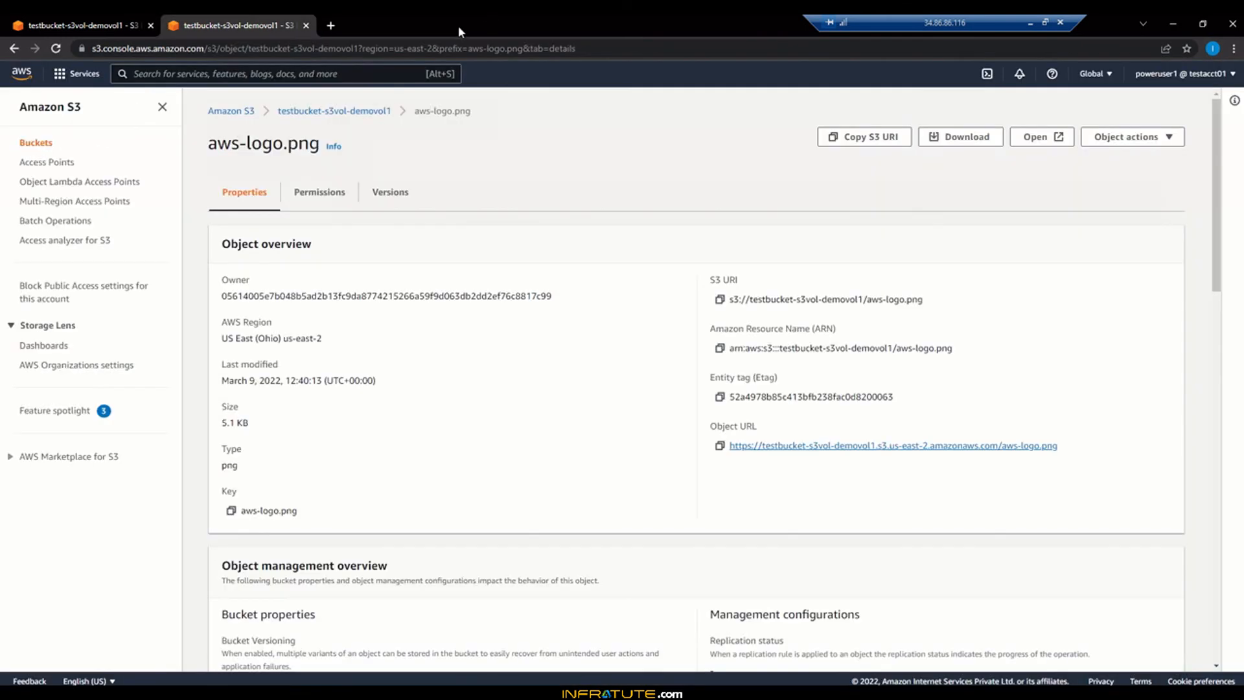
Make aws-logo.png public using ACL after reading the public read access warning, and close the status page.
{"action": "left_click", "coordinate": [1176, 138]}
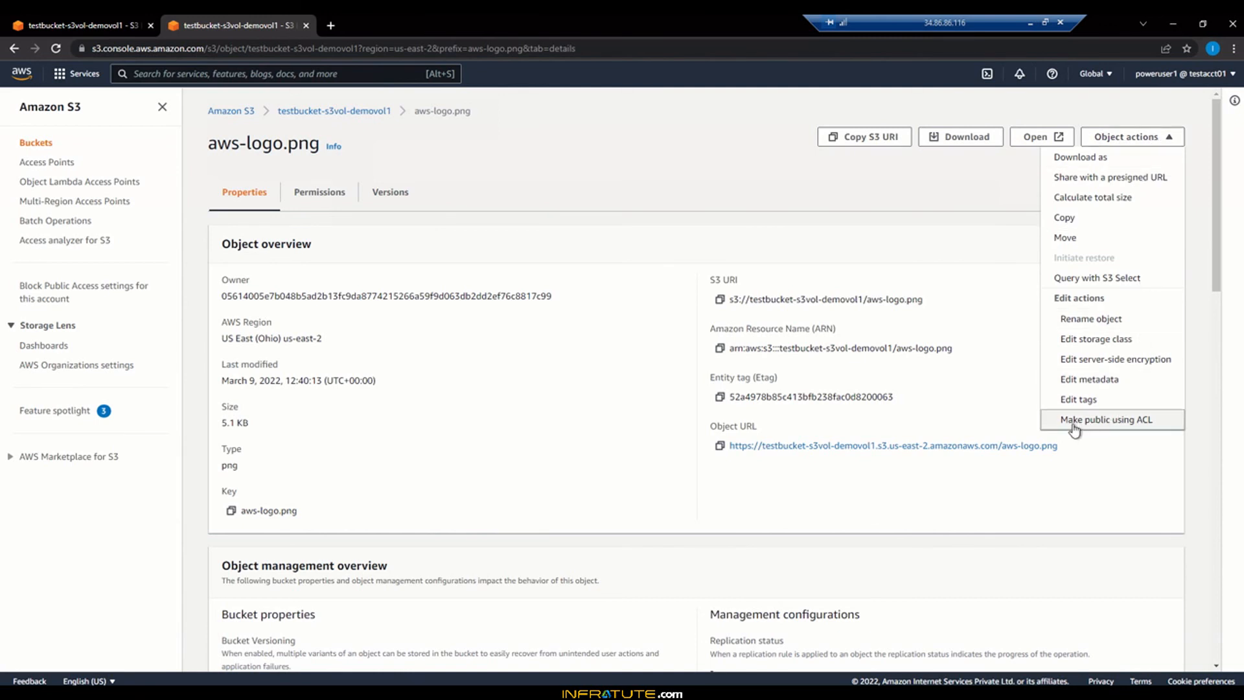
{"action": "left_click", "coordinate": [1150, 425]}
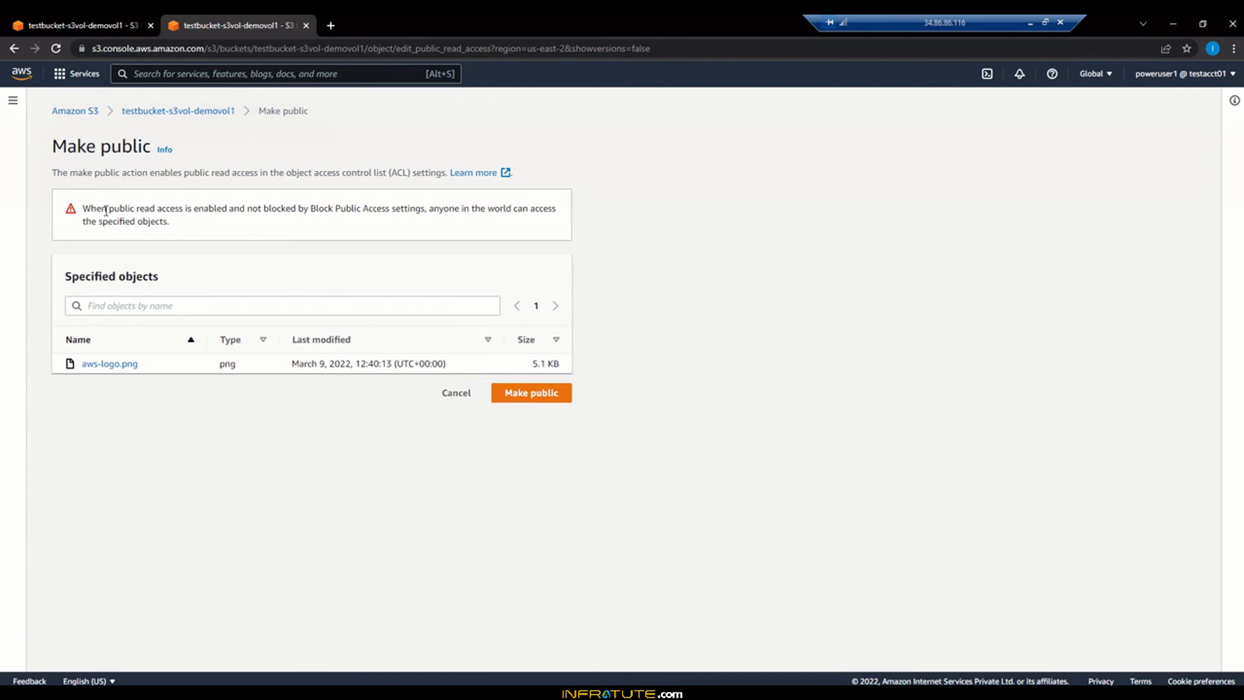
{"action": "left_click_drag", "start_coordinate": [107, 209], "coordinate": [309, 232]}
{"action": "left_click", "coordinate": [309, 232]}
{"action": "left_click_drag", "start_coordinate": [430, 208], "coordinate": [439, 228]}
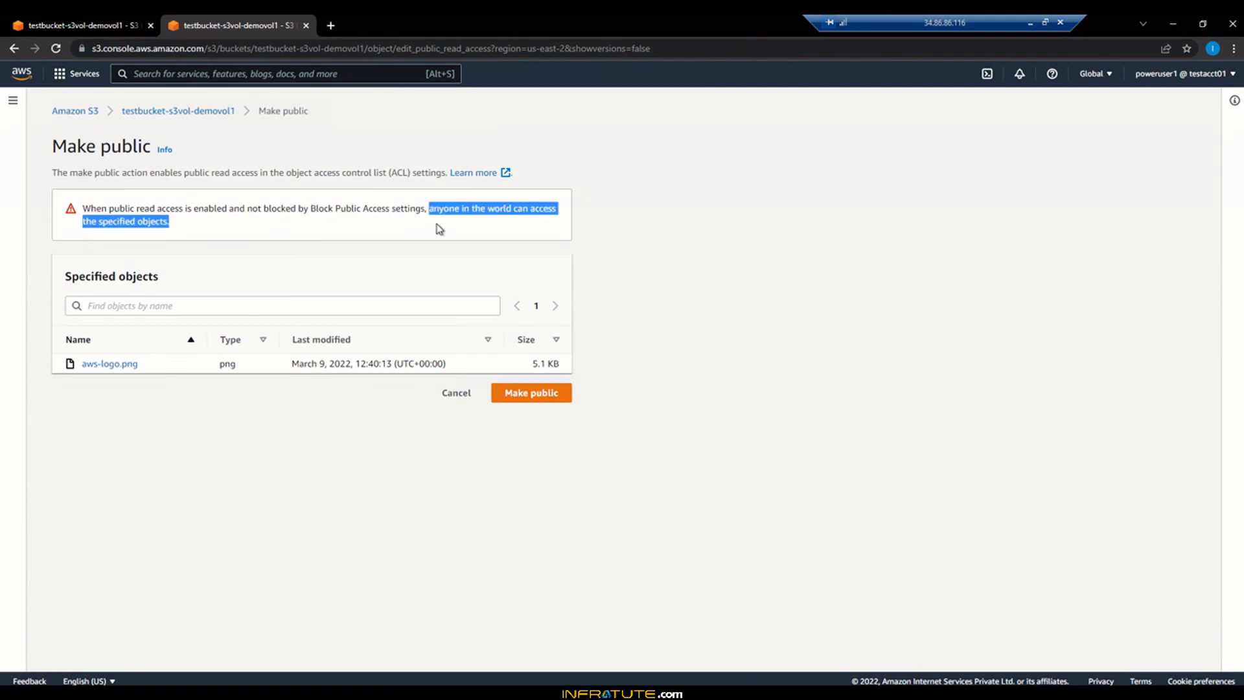
{"action": "left_click", "coordinate": [439, 228]}
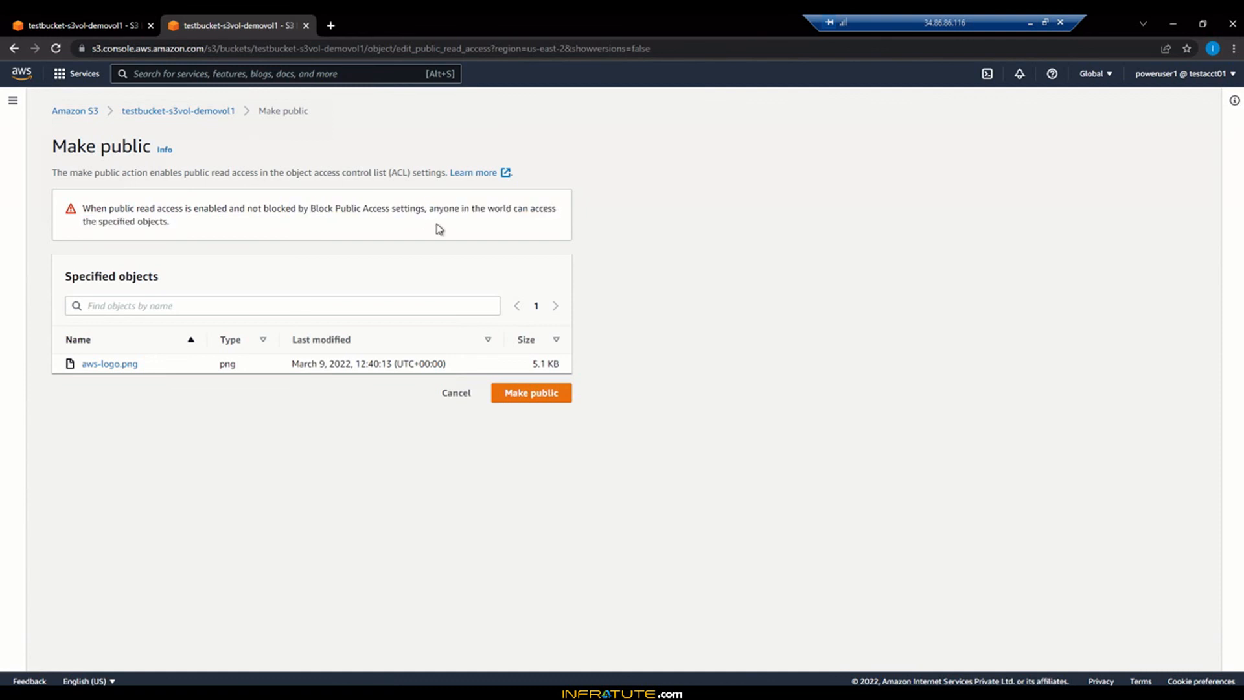
{"action": "left_click", "coordinate": [541, 402]}
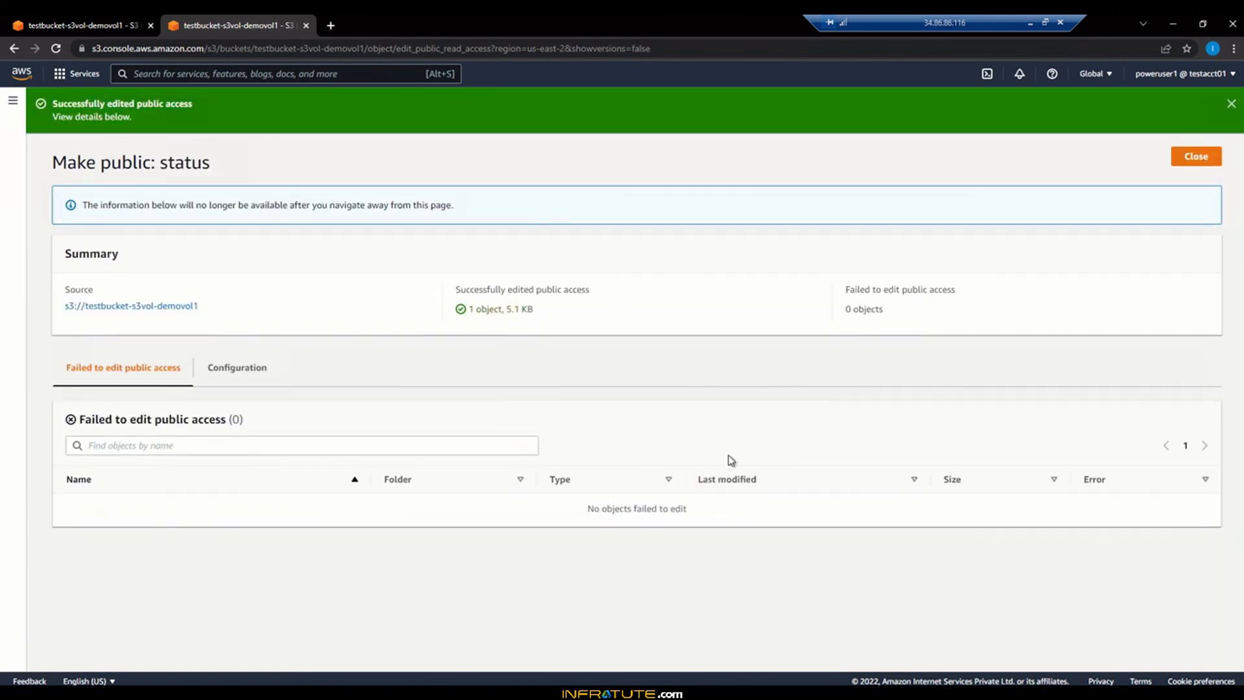
{"action": "left_click", "coordinate": [1193, 160]}
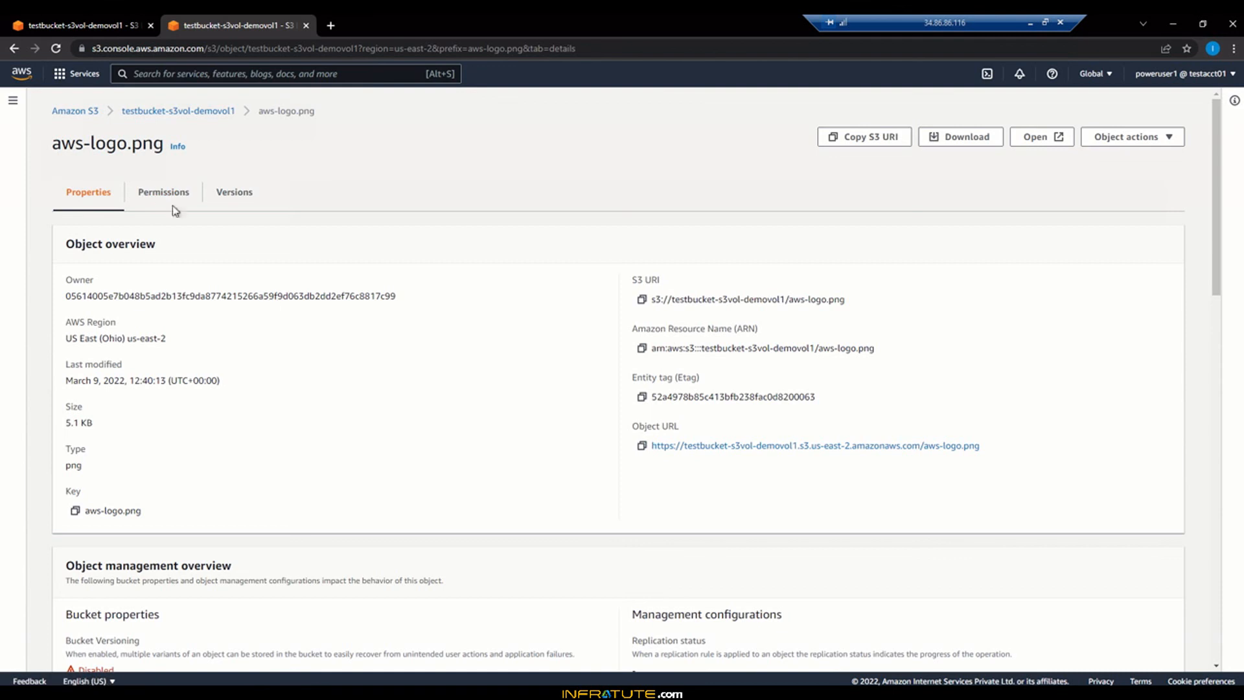
Examine the access control list of aws-logo.png for the Everyone (public access) and Authenticated users group grantees.
{"action": "left_click", "coordinate": [160, 194]}
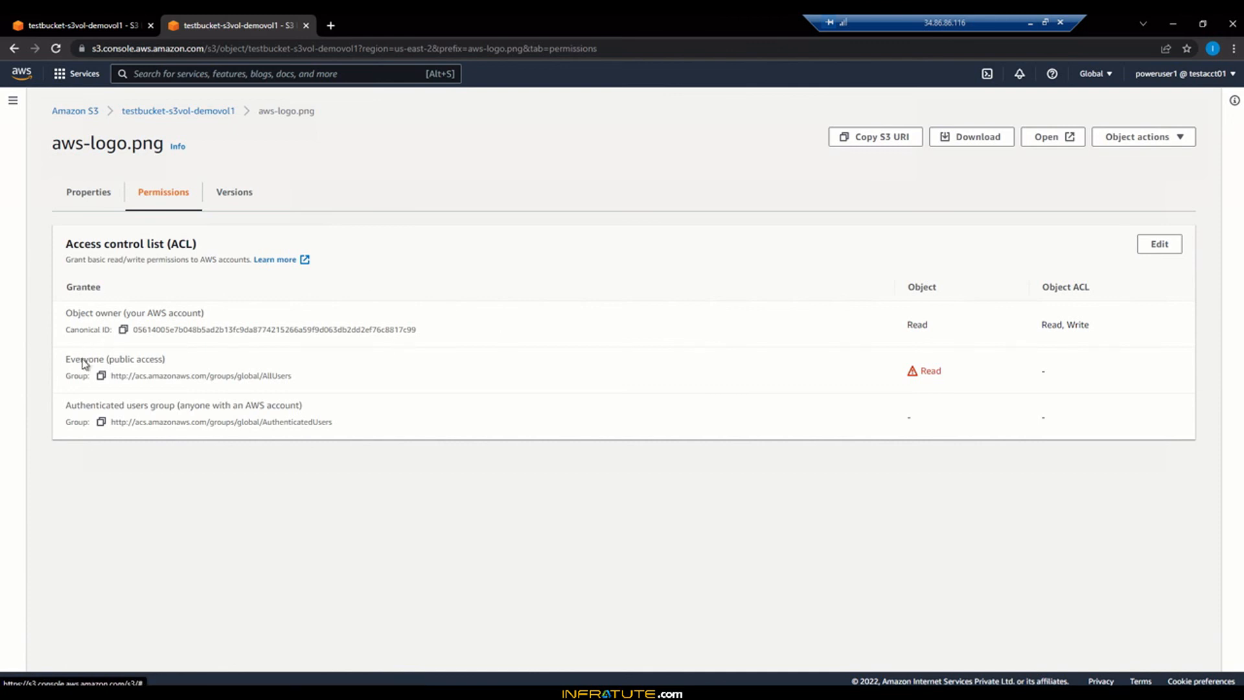
{"action": "left_click_drag", "start_coordinate": [99, 360], "coordinate": [162, 361]}
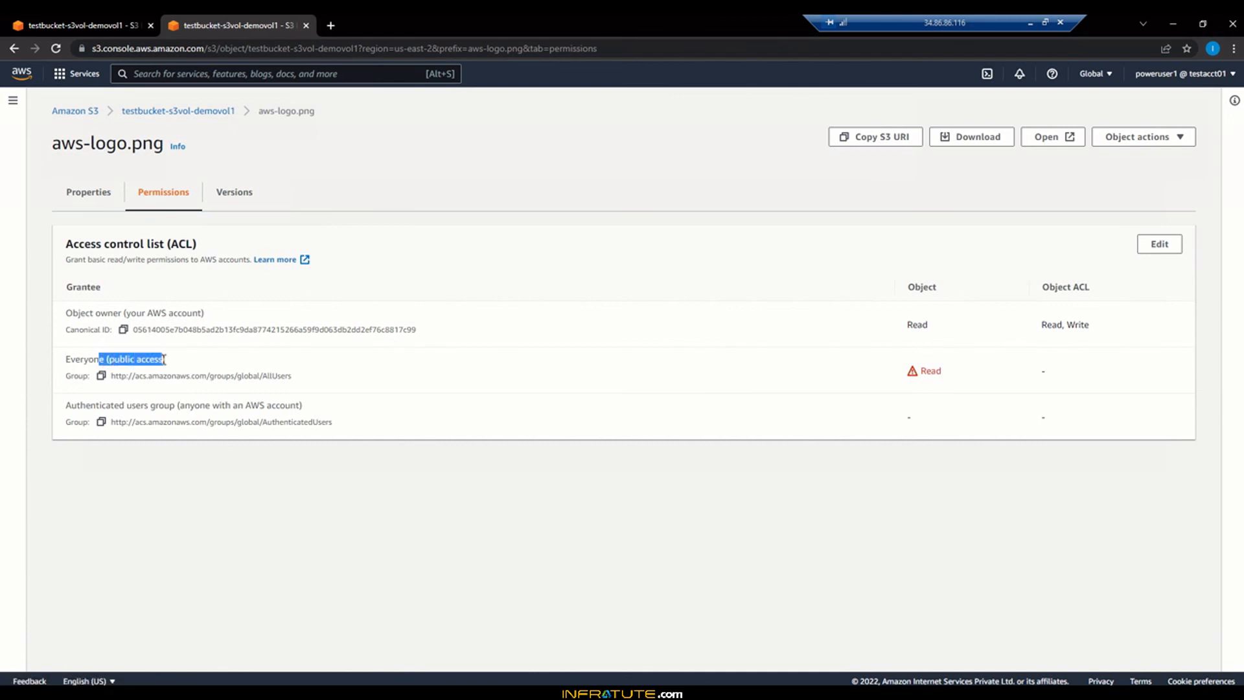
{"action": "left_click", "coordinate": [903, 370]}
{"action": "left_click_drag", "start_coordinate": [921, 370], "coordinate": [946, 370]}
{"action": "left_click", "coordinate": [948, 374]}
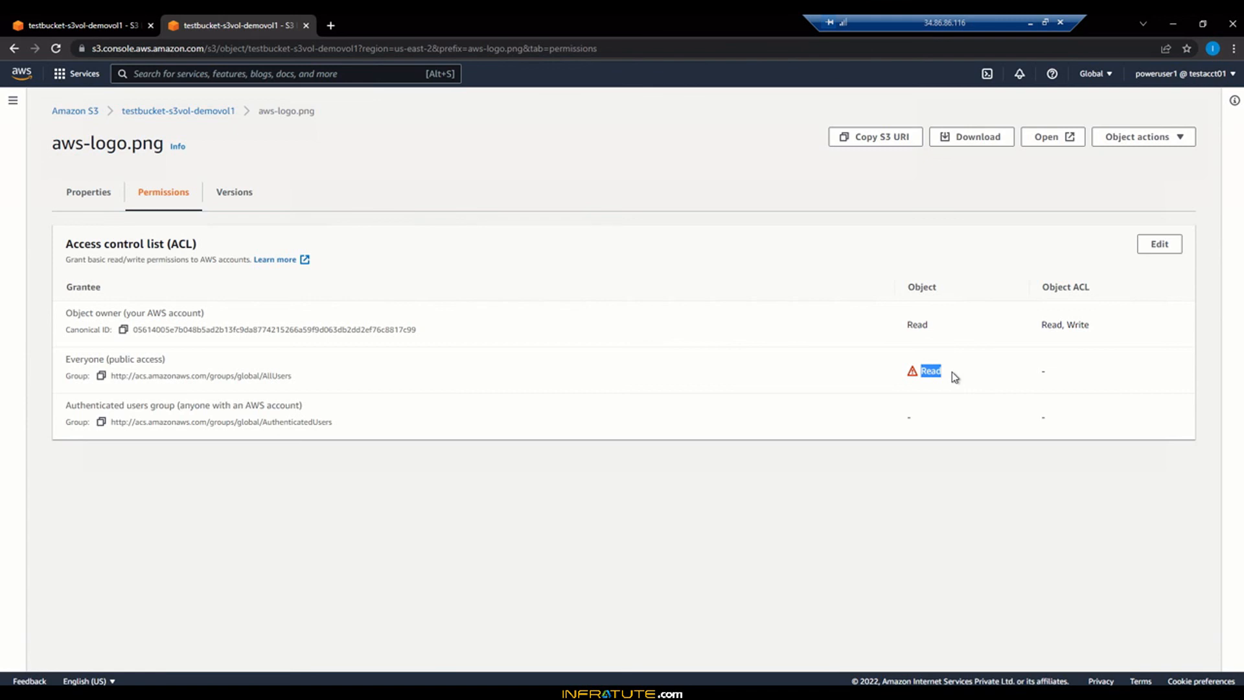
{"action": "left_click", "coordinate": [115, 440]}
{"action": "triple_click", "coordinate": [230, 407]}
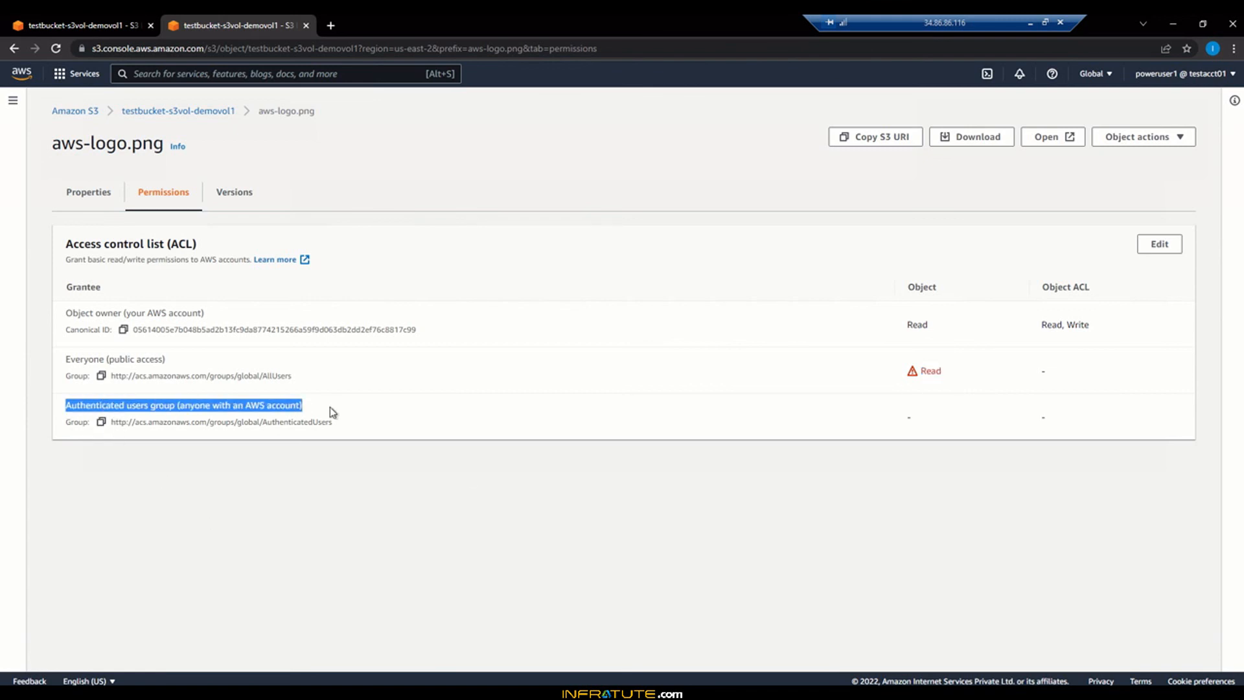
{"action": "left_click", "coordinate": [330, 406]}
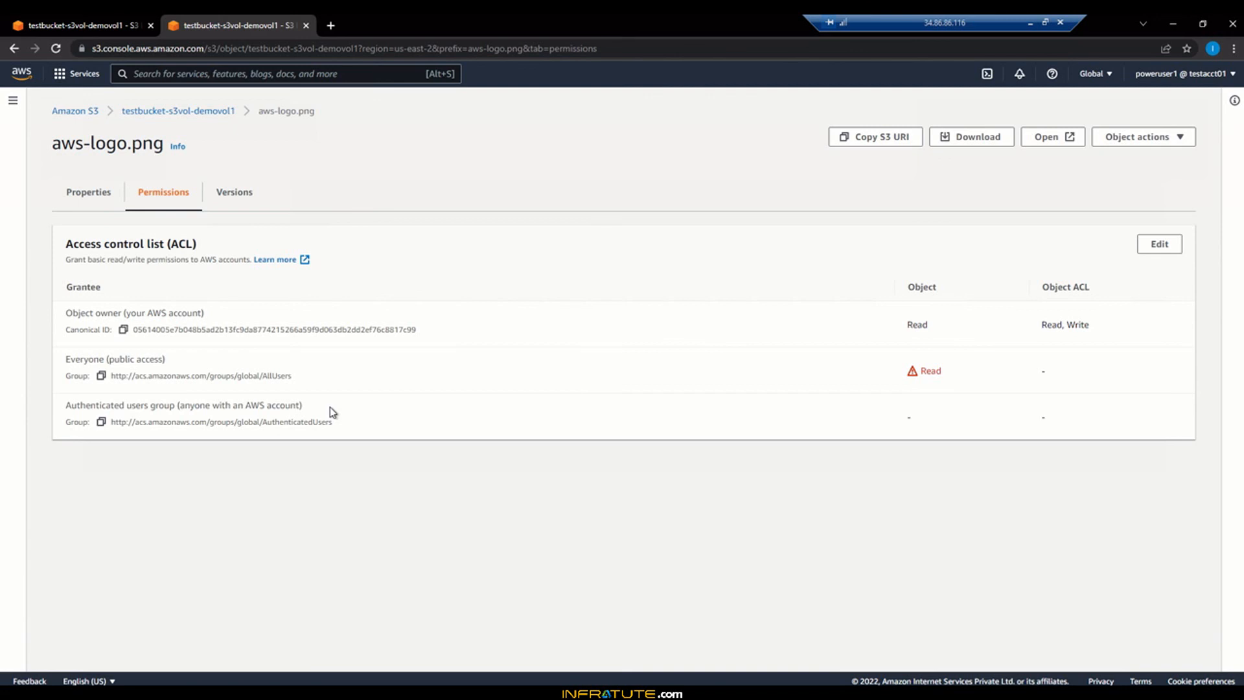
Return to the properties of aws-logo.png, view its object URL in a new browser tab, and close the tab.
{"action": "left_click", "coordinate": [88, 196]}
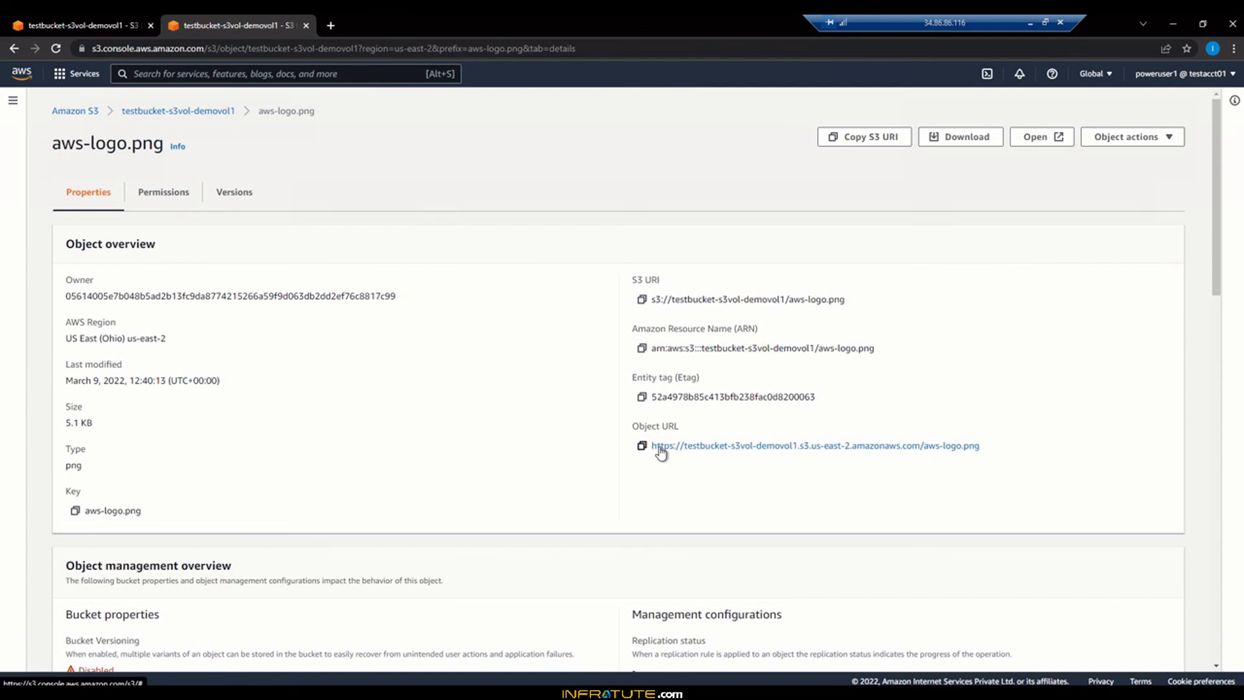
{"action": "right_click", "coordinate": [659, 446]}
{"action": "left_click", "coordinate": [687, 454]}
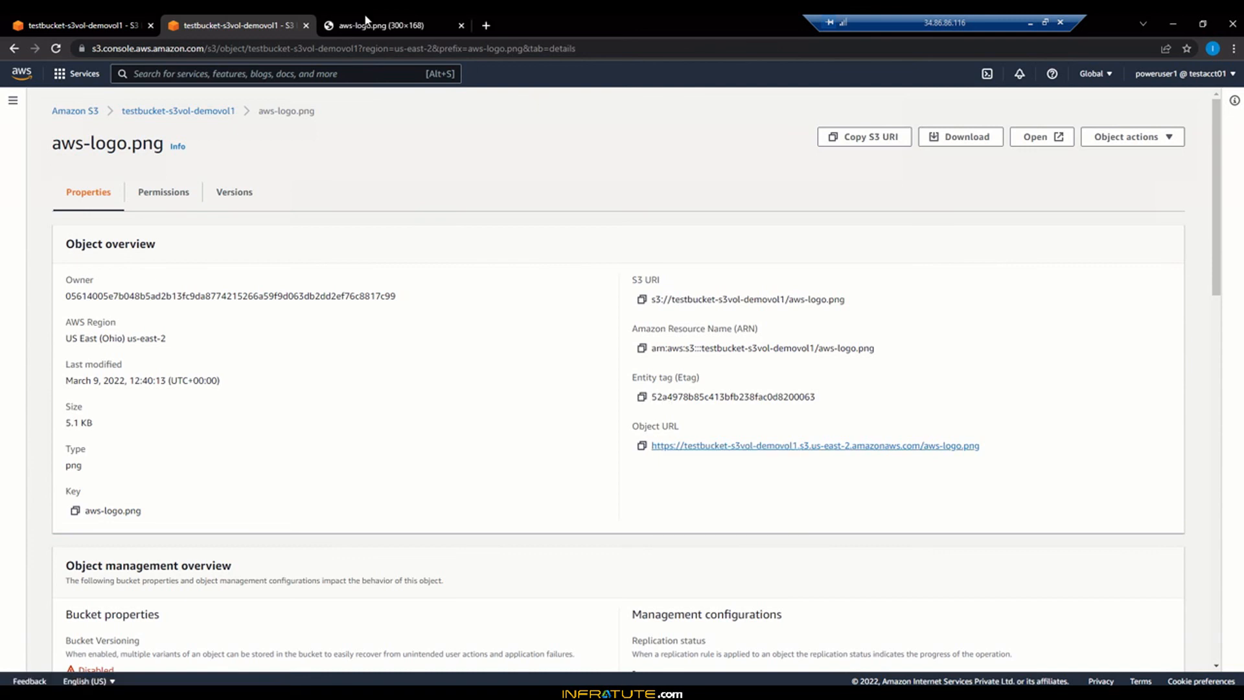
{"action": "key", "text": "ctrl+Tab"}
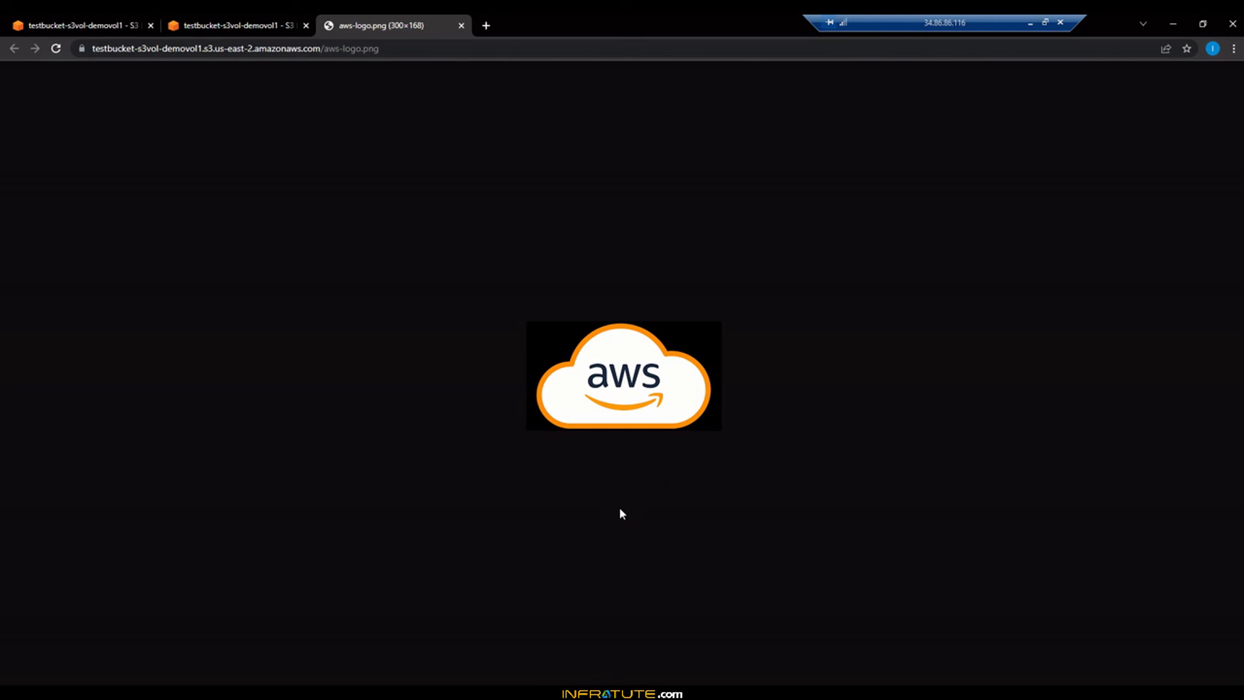
{"action": "left_click", "coordinate": [461, 26]}
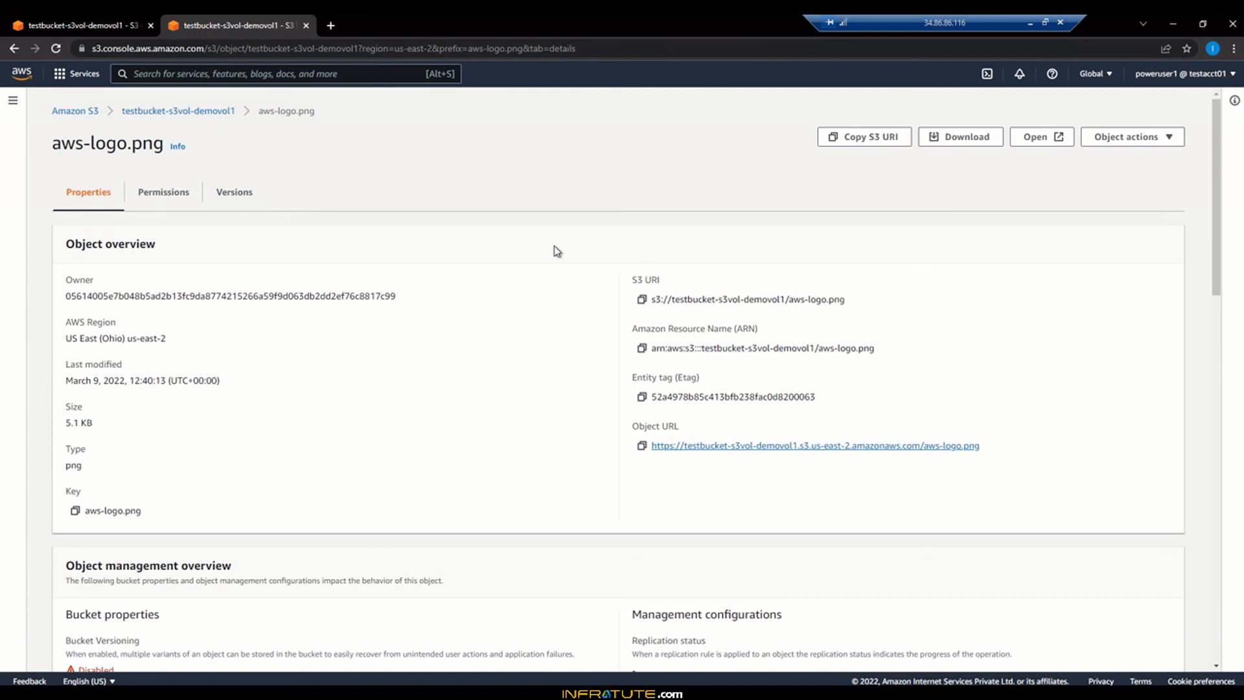
Remove the object Read permission for Everyone (public access) from the access control list of aws-logo.png and save the change.
{"action": "left_click", "coordinate": [177, 199]}
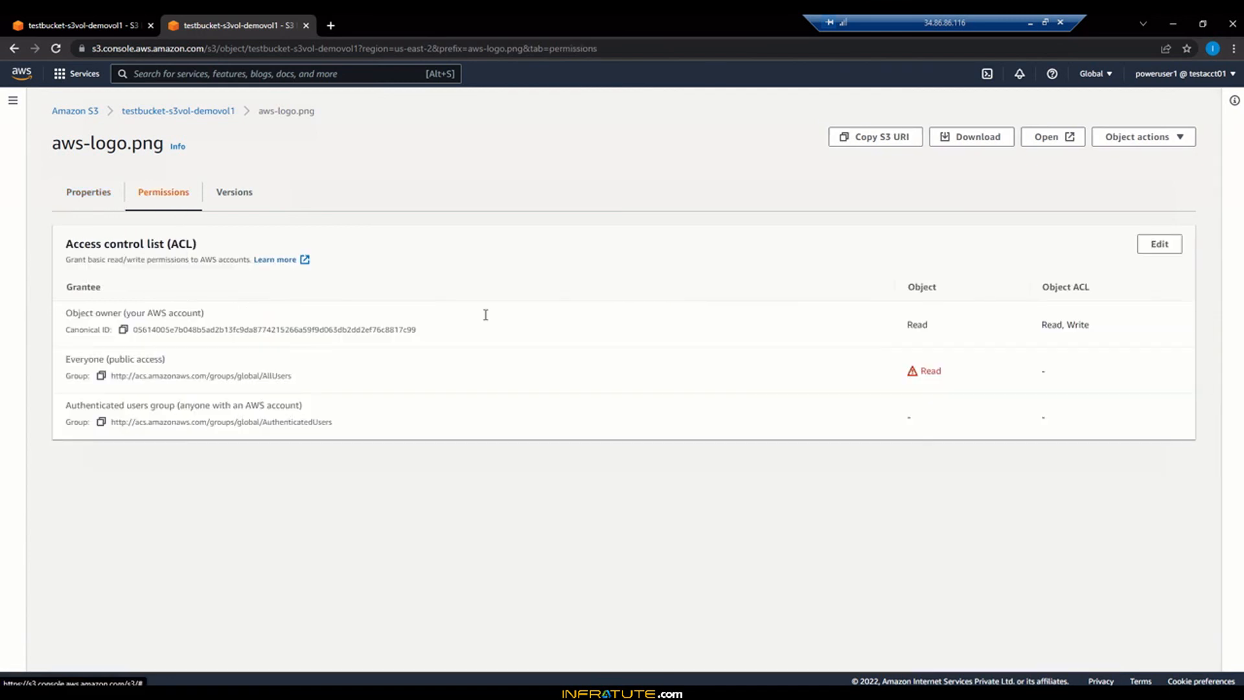
{"action": "left_click", "coordinate": [1159, 244]}
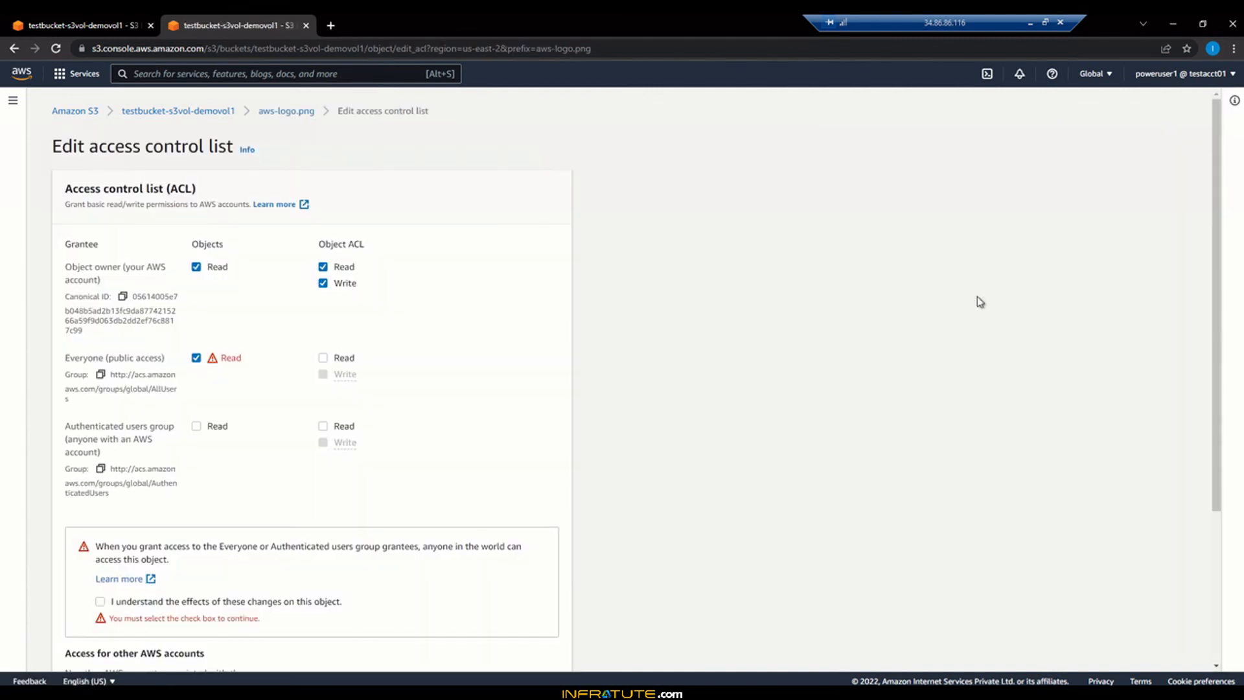
{"action": "left_click", "coordinate": [196, 358]}
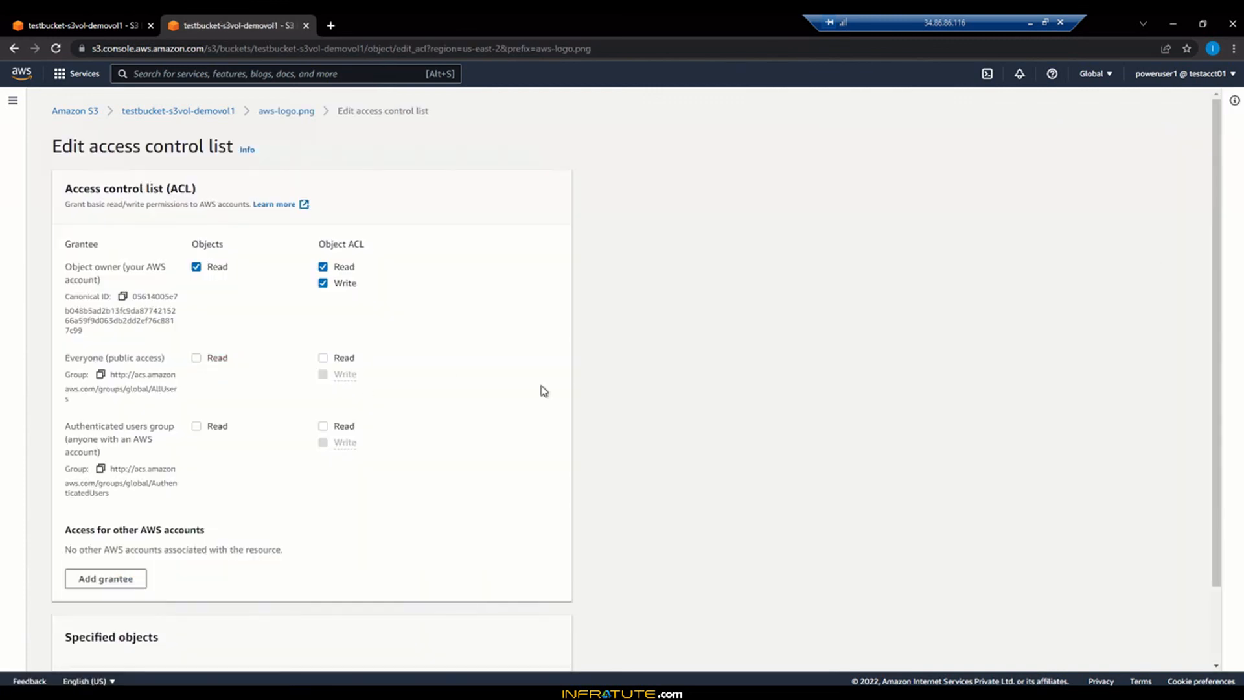
{"action": "scroll", "coordinate": [569, 391], "scroll_direction": "down", "scroll_amount": 2}
{"action": "left_click", "coordinate": [552, 654]}
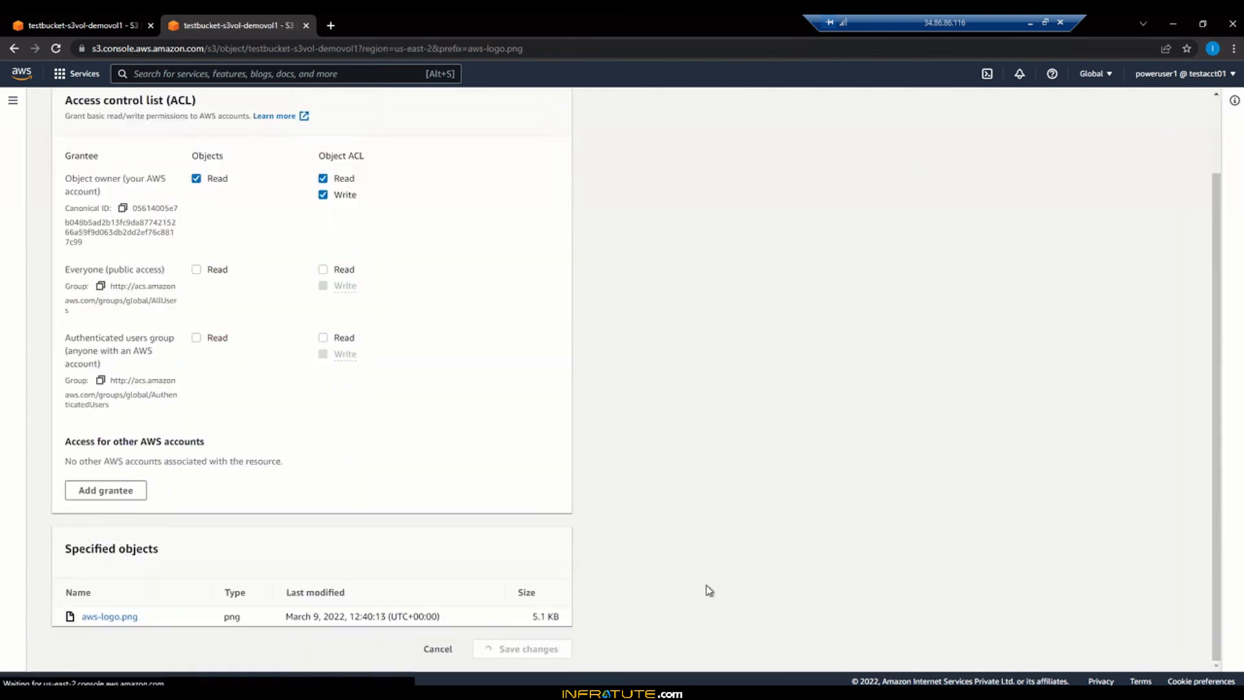
Test access to aws-logo.png after the permission removal by opening its object URL in a new browser tab.
{"action": "right_click", "coordinate": [789, 479]}
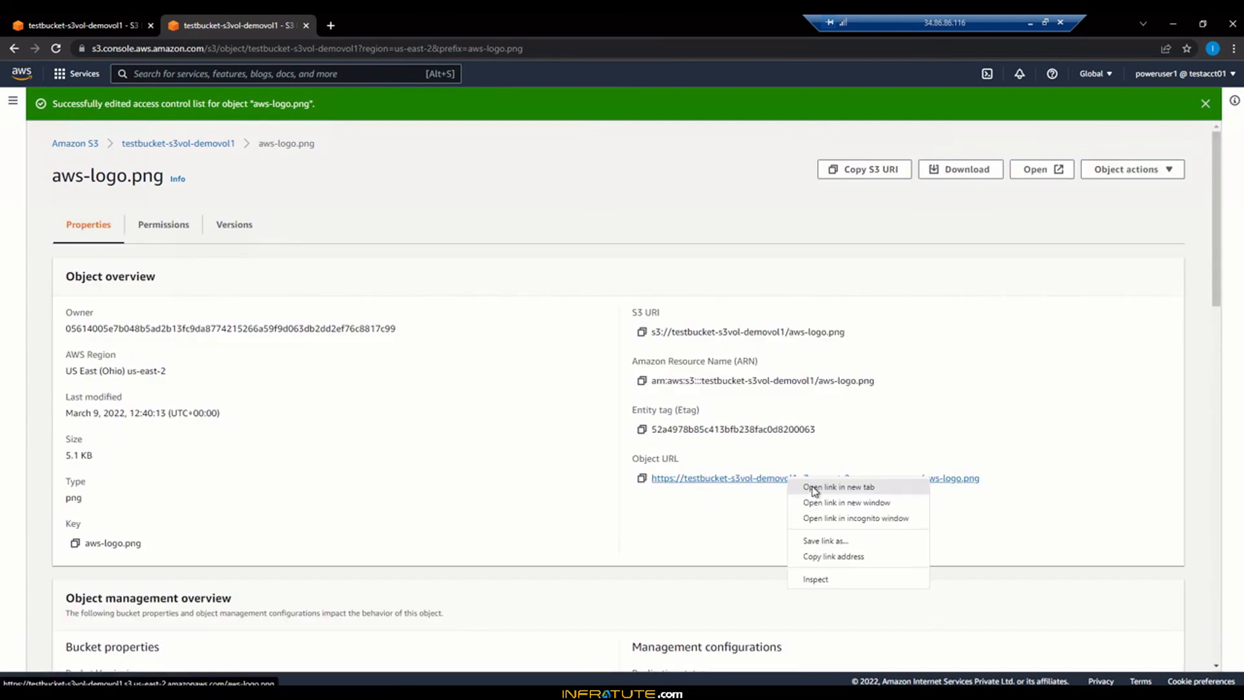
{"action": "left_click", "coordinate": [815, 487]}
{"action": "left_click", "coordinate": [405, 30]}
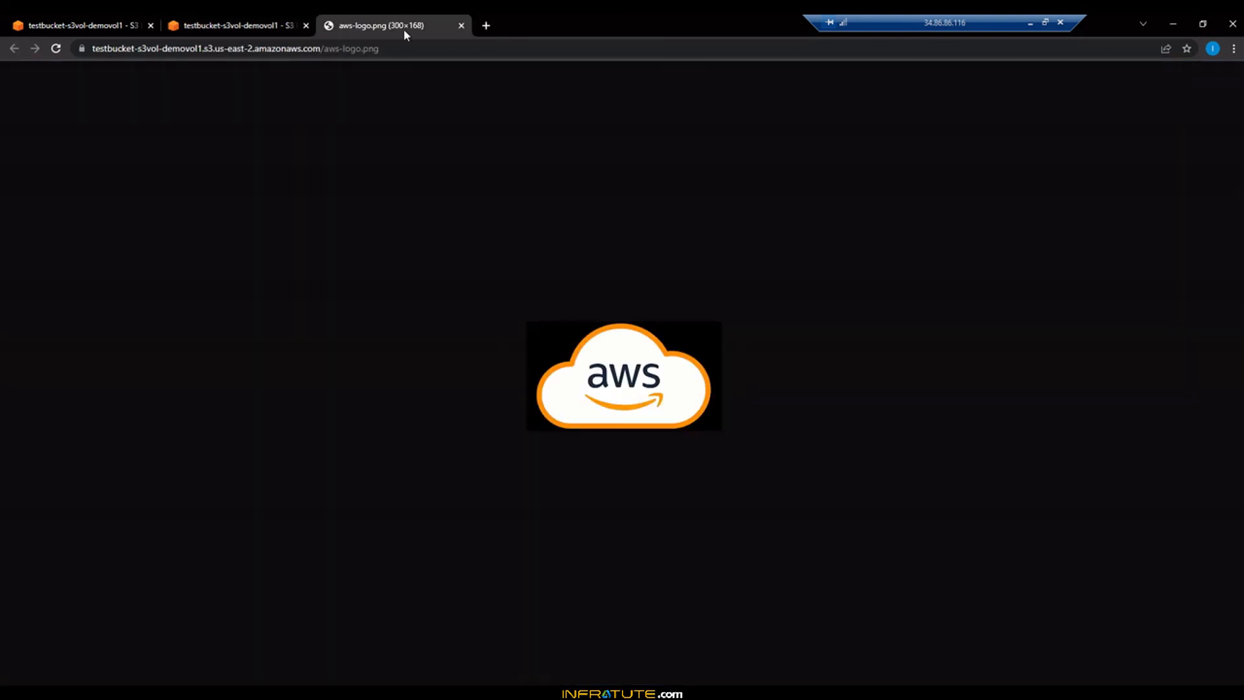
Reload the aws-logo.png properties page and retest its object URL in a new browser tab, closing the tab after viewing it.
{"action": "left_click", "coordinate": [462, 25]}
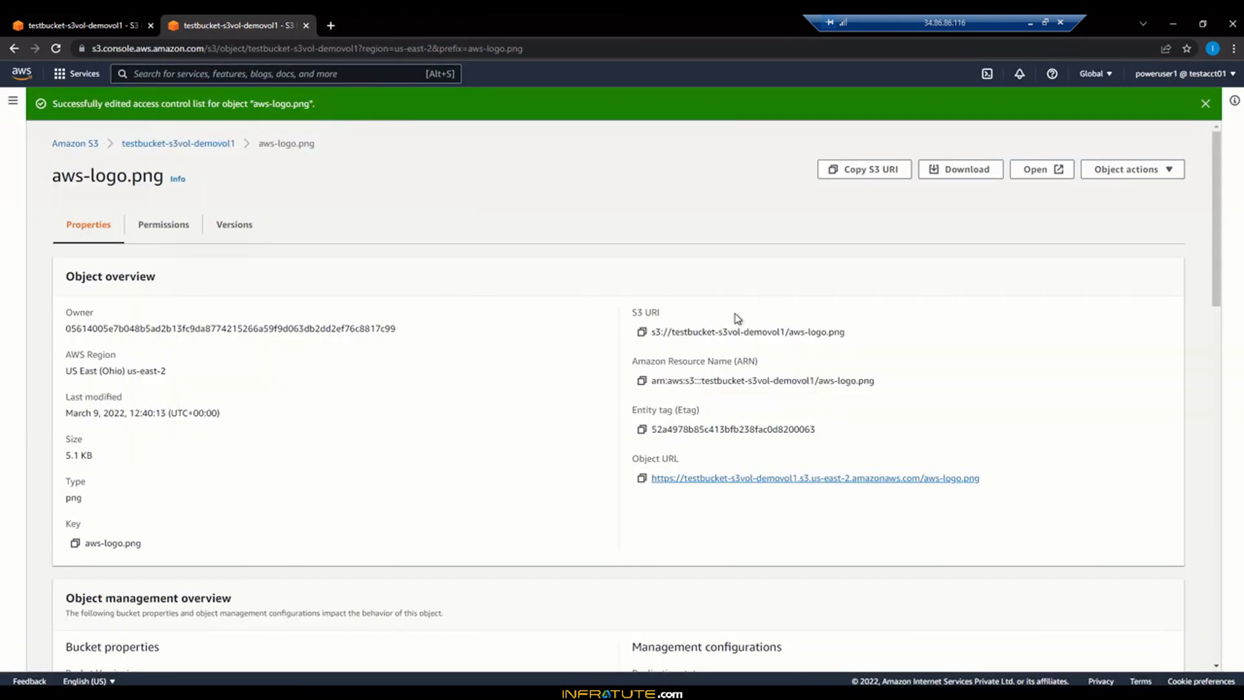
{"action": "left_click", "coordinate": [55, 49]}
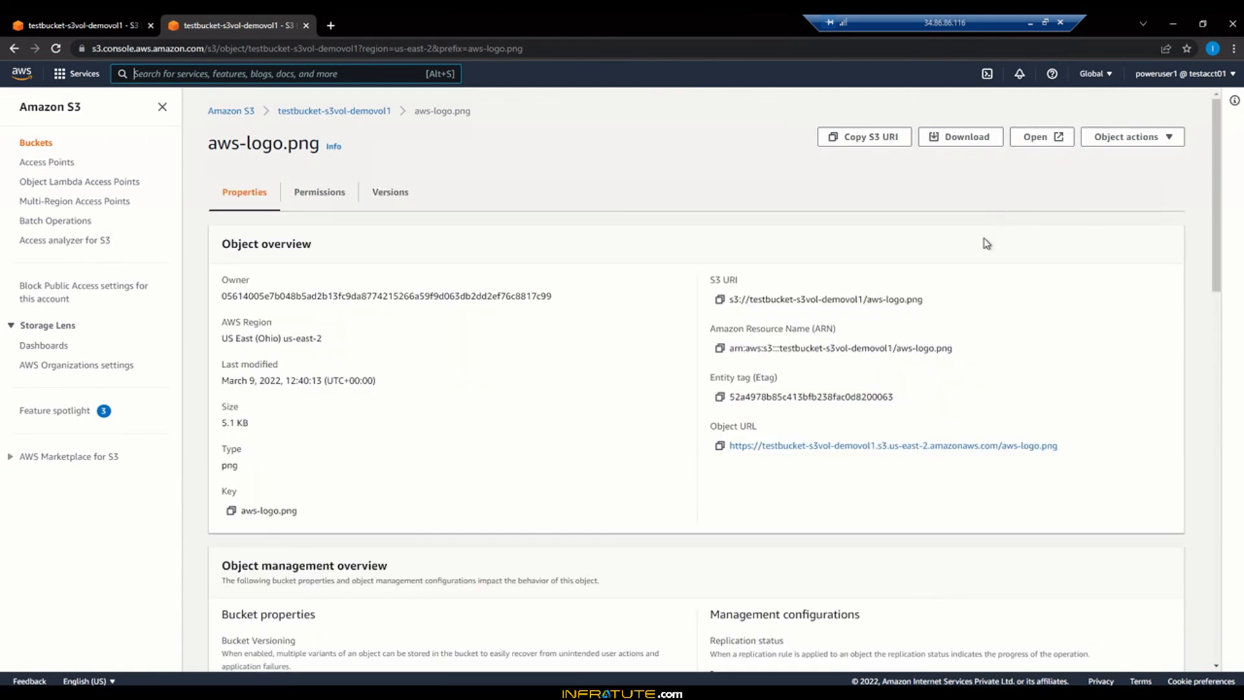
{"action": "left_click", "coordinate": [1141, 140]}
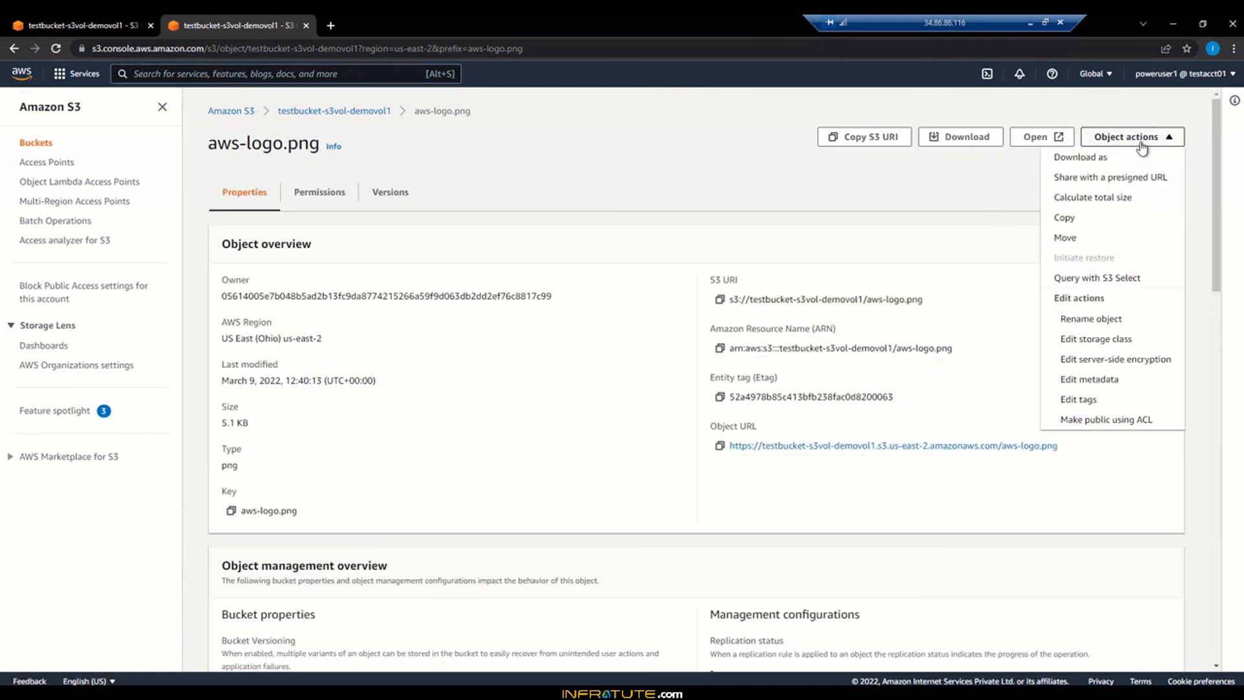
{"action": "right_click", "coordinate": [937, 447]}
{"action": "left_click", "coordinate": [956, 459]}
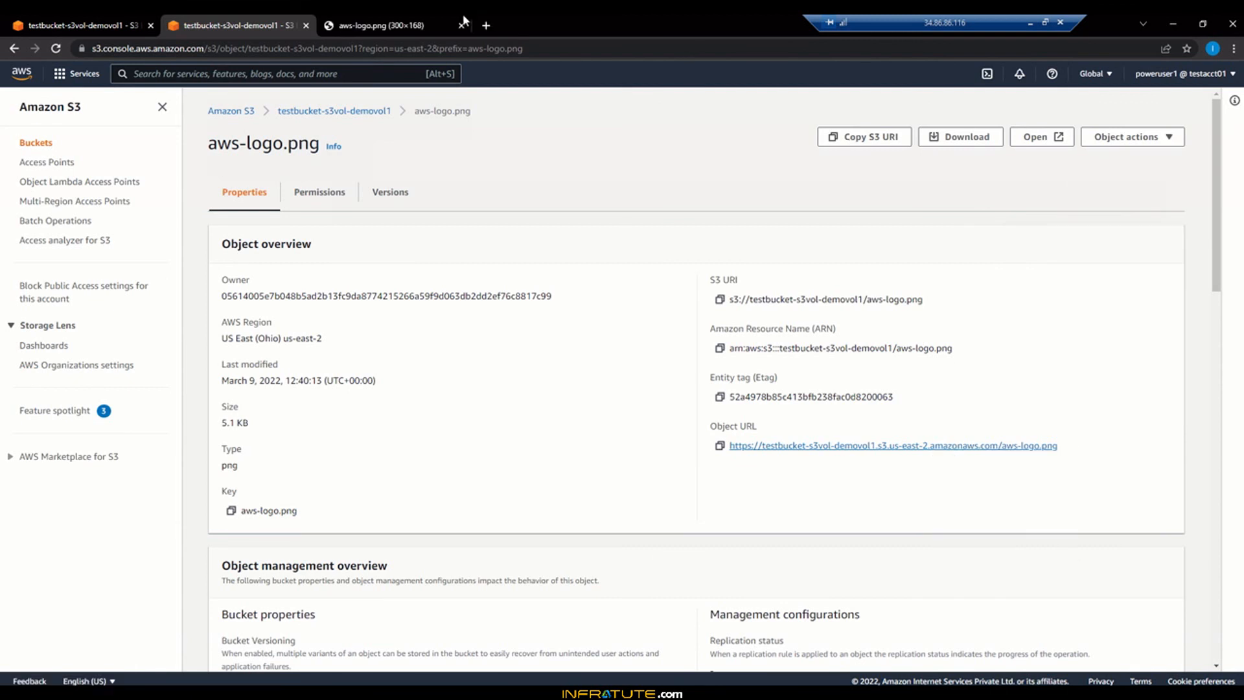
{"action": "left_click", "coordinate": [427, 25]}
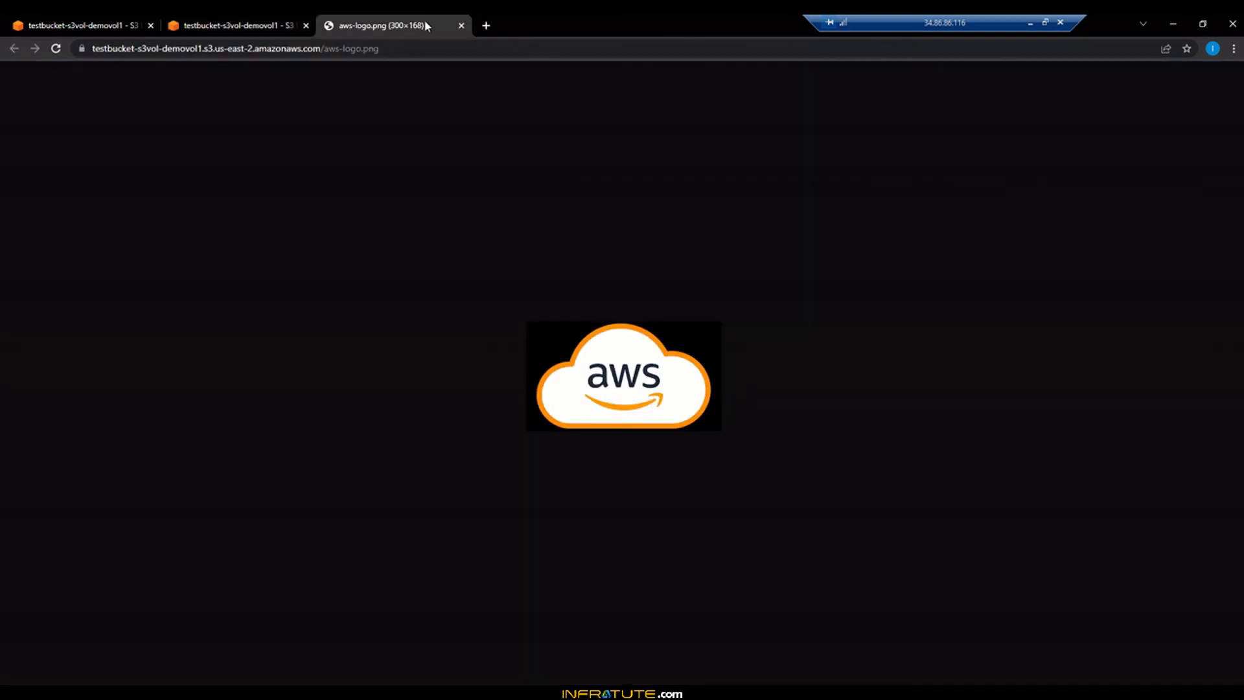
{"action": "left_click", "coordinate": [461, 26]}
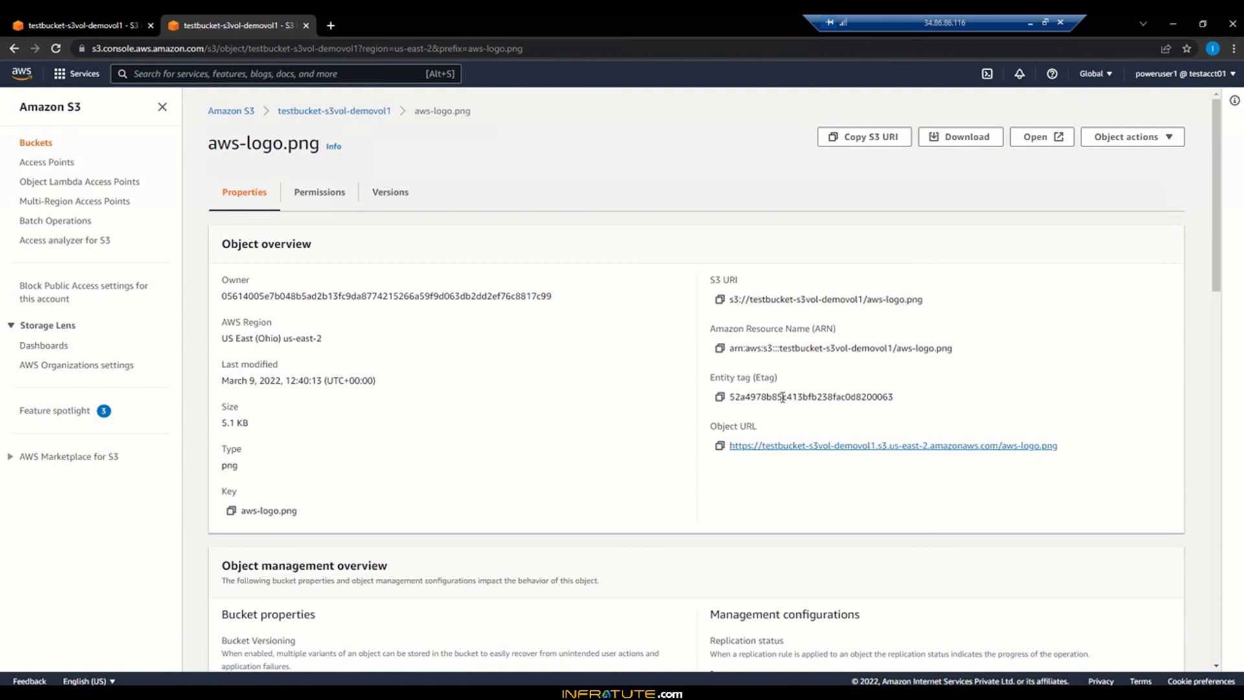
Review the access control list in the permissions of aws-logo.png.
{"action": "left_click_drag", "start_coordinate": [783, 397], "coordinate": [855, 397]}
{"action": "left_click", "coordinate": [855, 397]}
{"action": "left_click", "coordinate": [328, 191]}
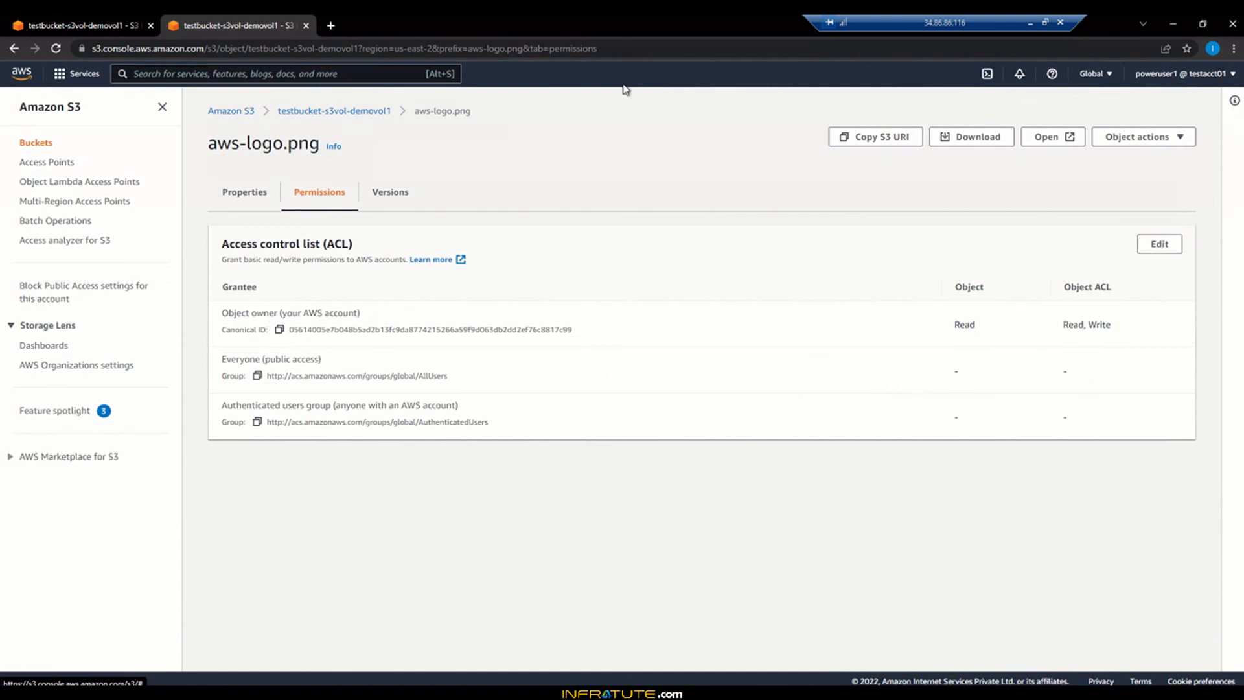
Reload the permissions of testbucket-s3vol-demovol1 and examine its Object Ownership and the Everyone (public access) entry in the bucket access control list.
{"action": "left_click", "coordinate": [117, 20]}
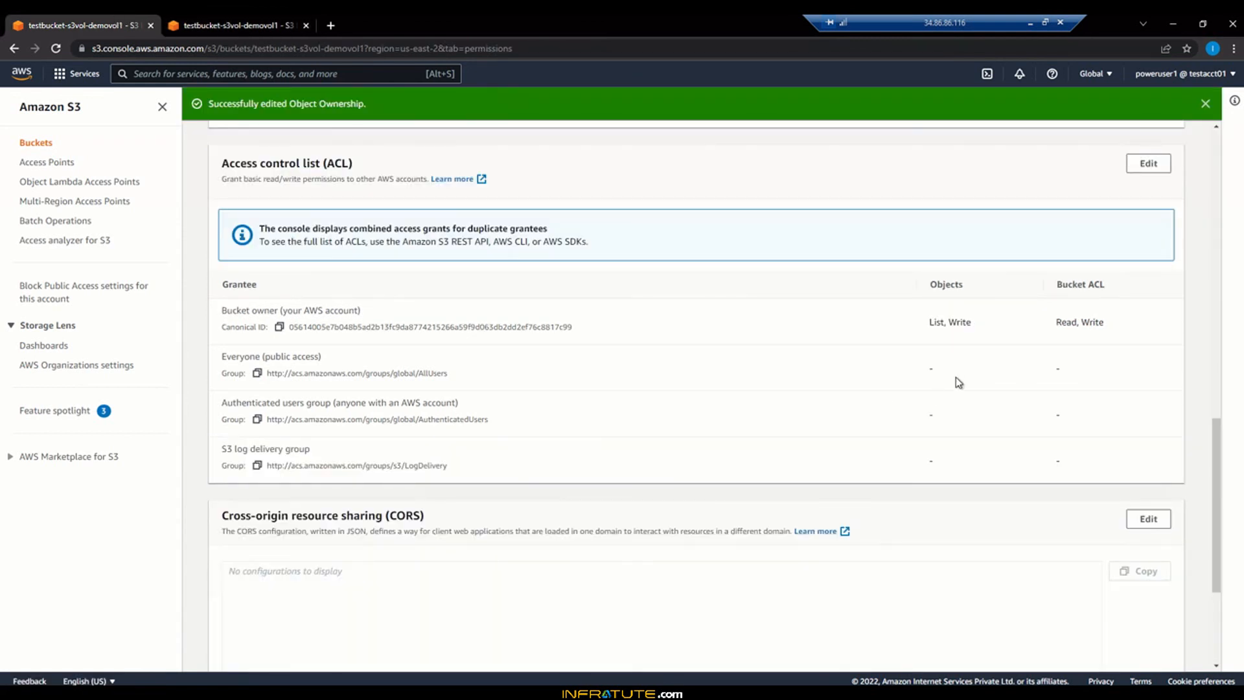
{"action": "left_click", "coordinate": [55, 49]}
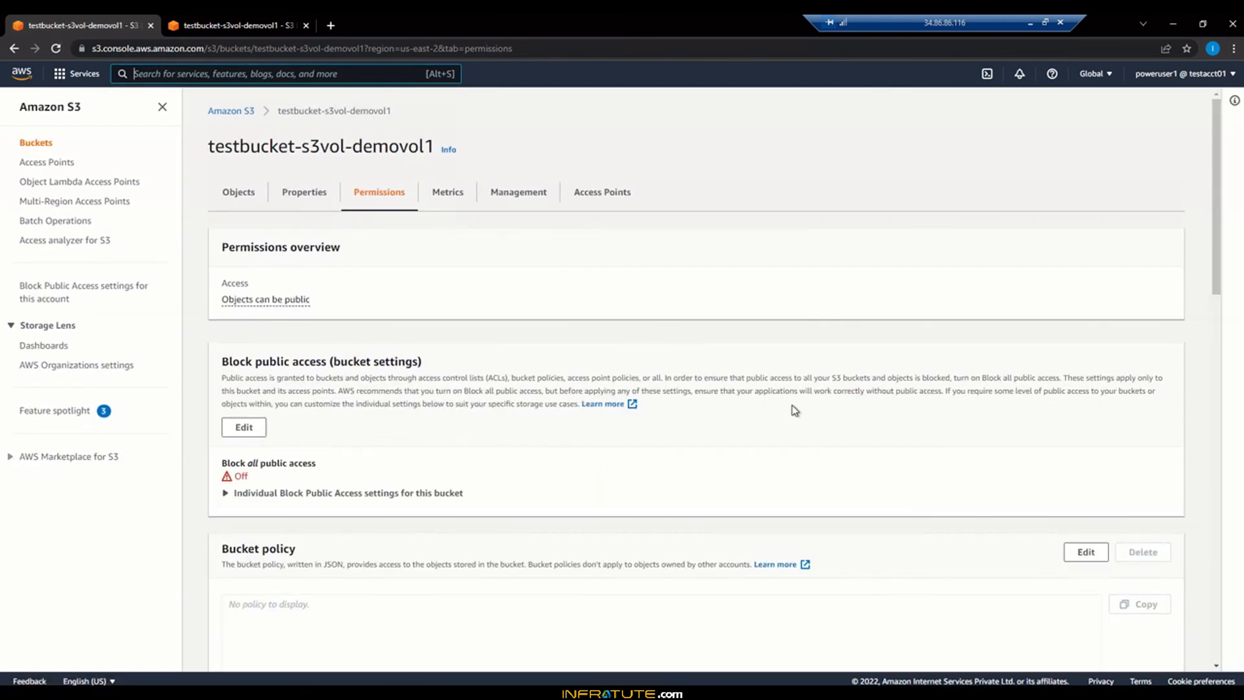
{"action": "scroll", "coordinate": [793, 408], "scroll_direction": "down", "scroll_amount": 3}
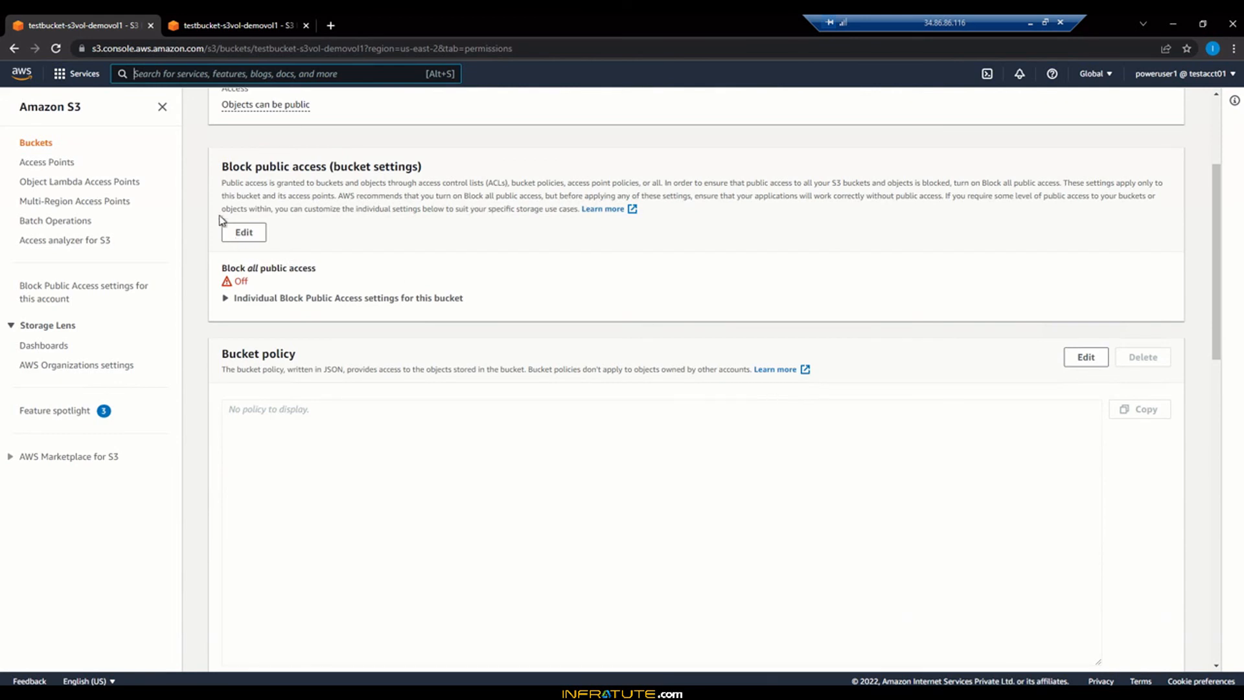
{"action": "scroll", "coordinate": [689, 414], "scroll_direction": "down", "scroll_amount": 6}
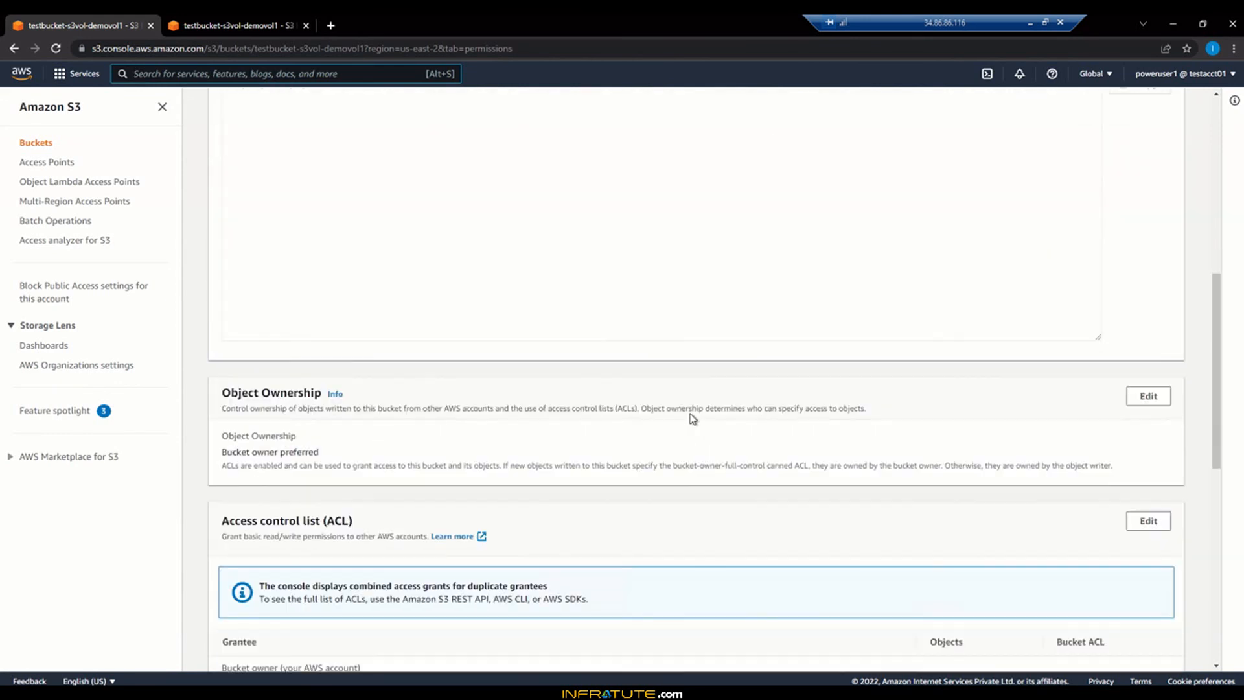
{"action": "scroll", "coordinate": [695, 433], "scroll_direction": "down", "scroll_amount": 3}
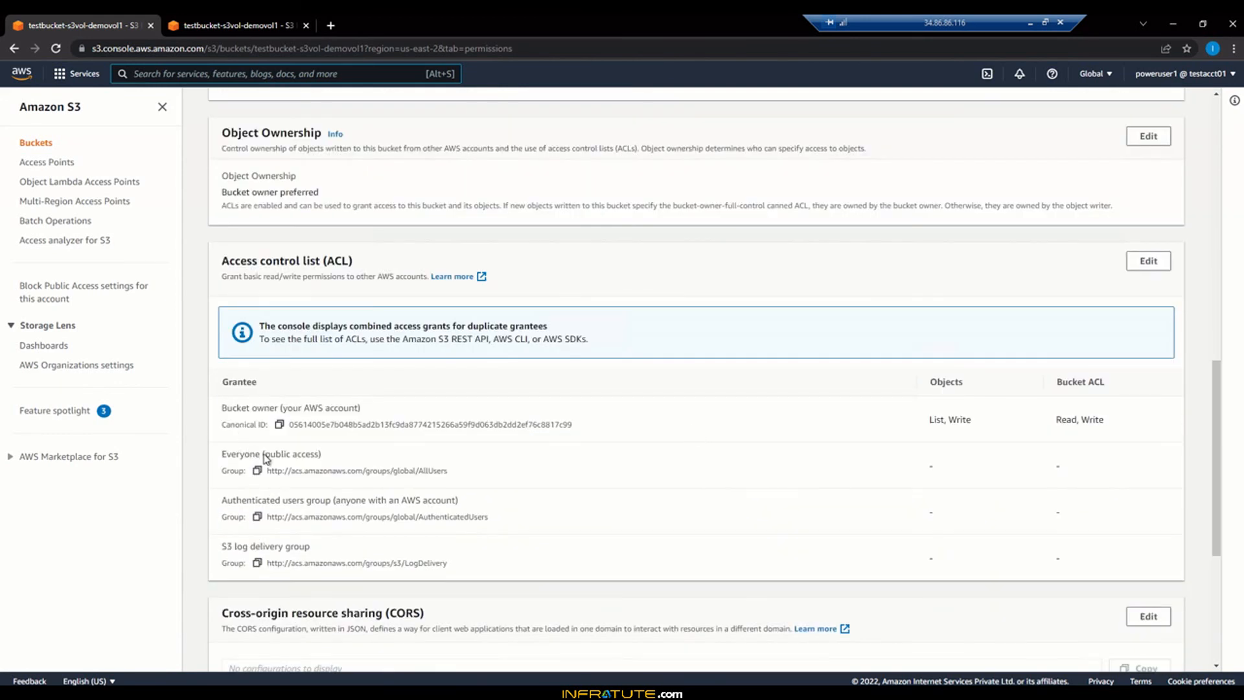
{"action": "left_click_drag", "start_coordinate": [265, 455], "coordinate": [407, 459]}
{"action": "left_click", "coordinate": [408, 458]}
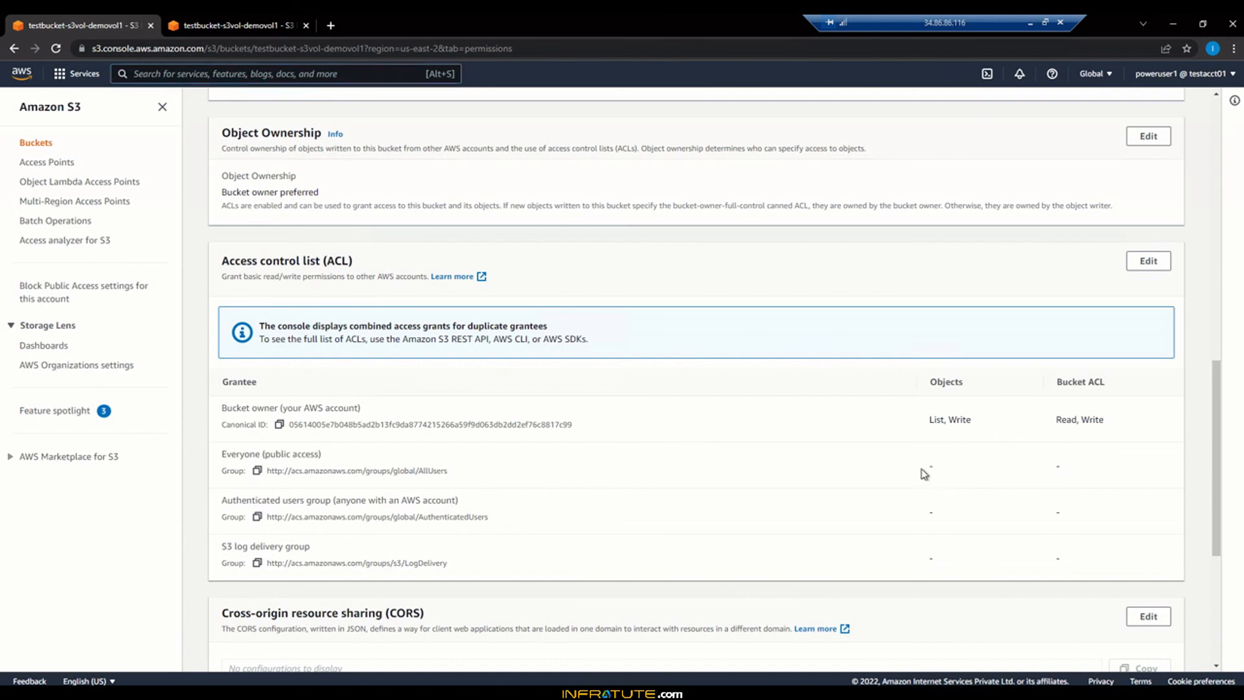
{"action": "left_click", "coordinate": [958, 461]}
{"action": "scroll", "coordinate": [624, 361], "scroll_direction": "up", "scroll_amount": 5}
Return to the properties of aws-logo.png and copy its object URL.
{"action": "left_click", "coordinate": [233, 25]}
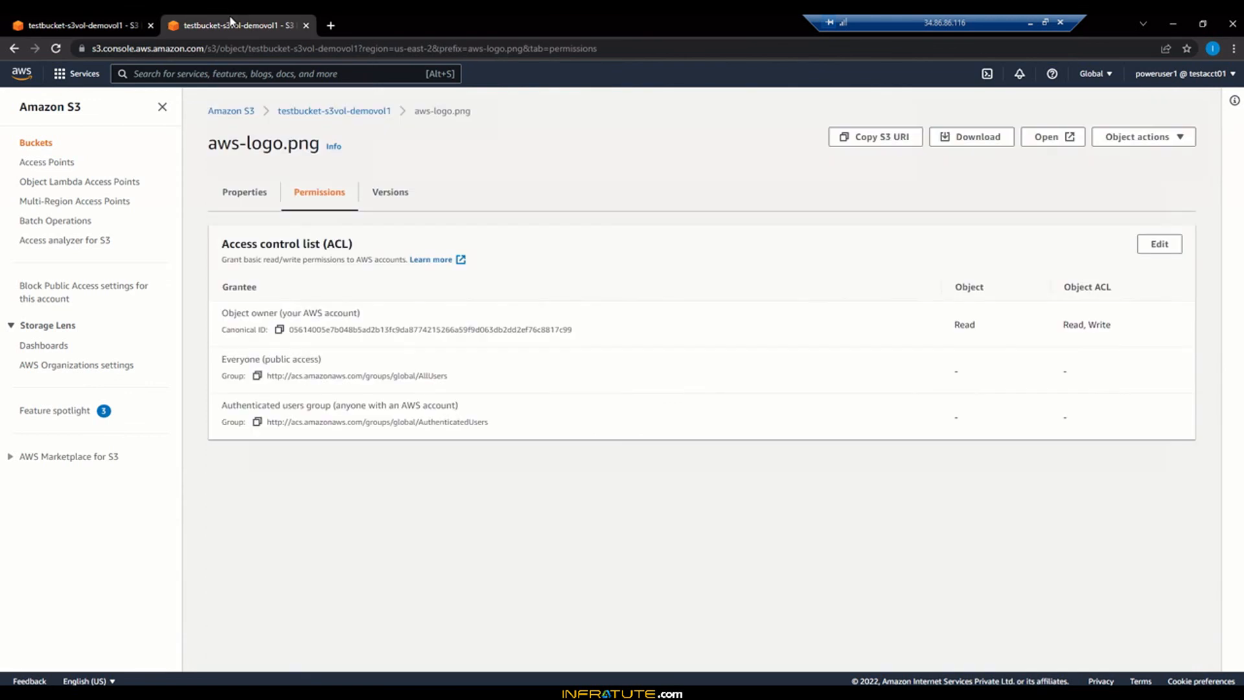
{"action": "left_click", "coordinate": [251, 195]}
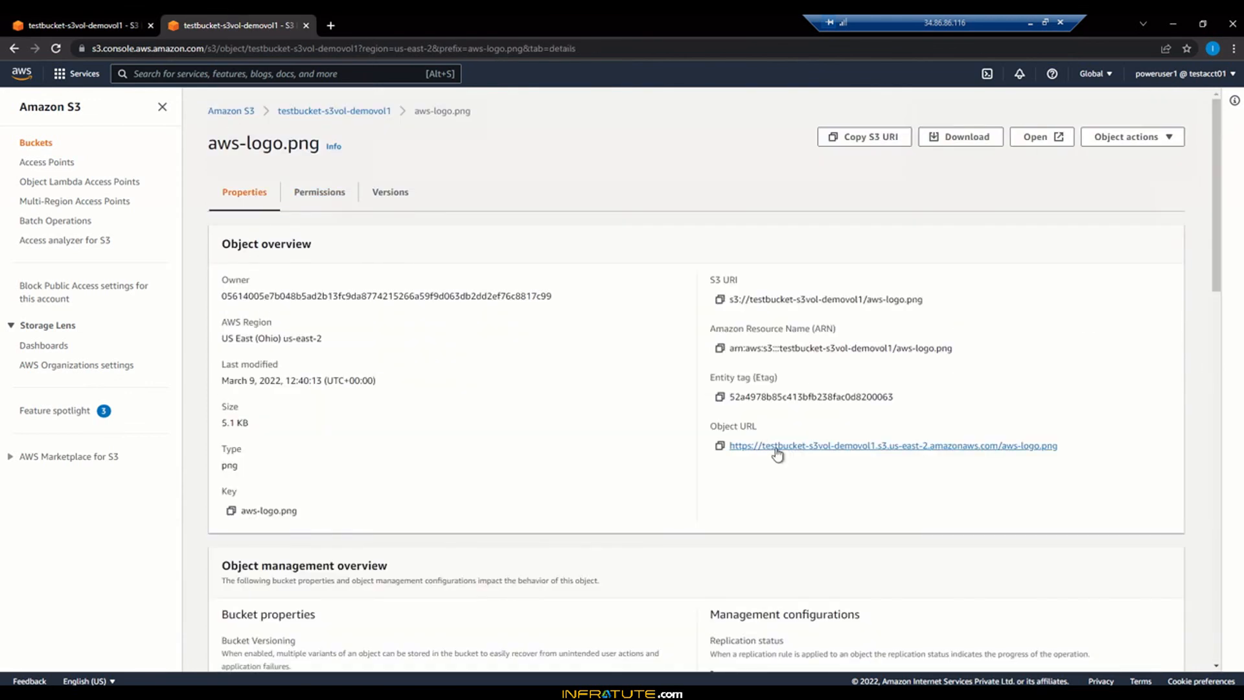
{"action": "right_click", "coordinate": [777, 451]}
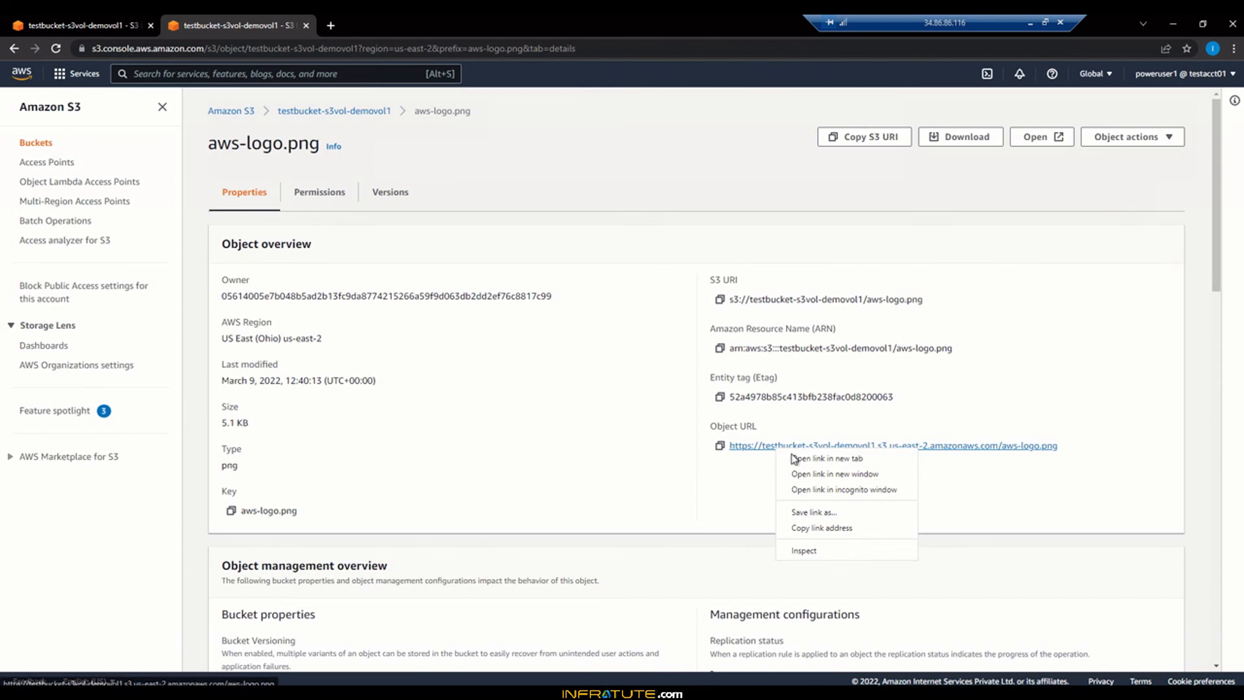
{"action": "left_click", "coordinate": [806, 530]}
Test public access to aws-logo.png by loading the copied object URL in a new Incognito window.
{"action": "left_click", "coordinate": [332, 25]}
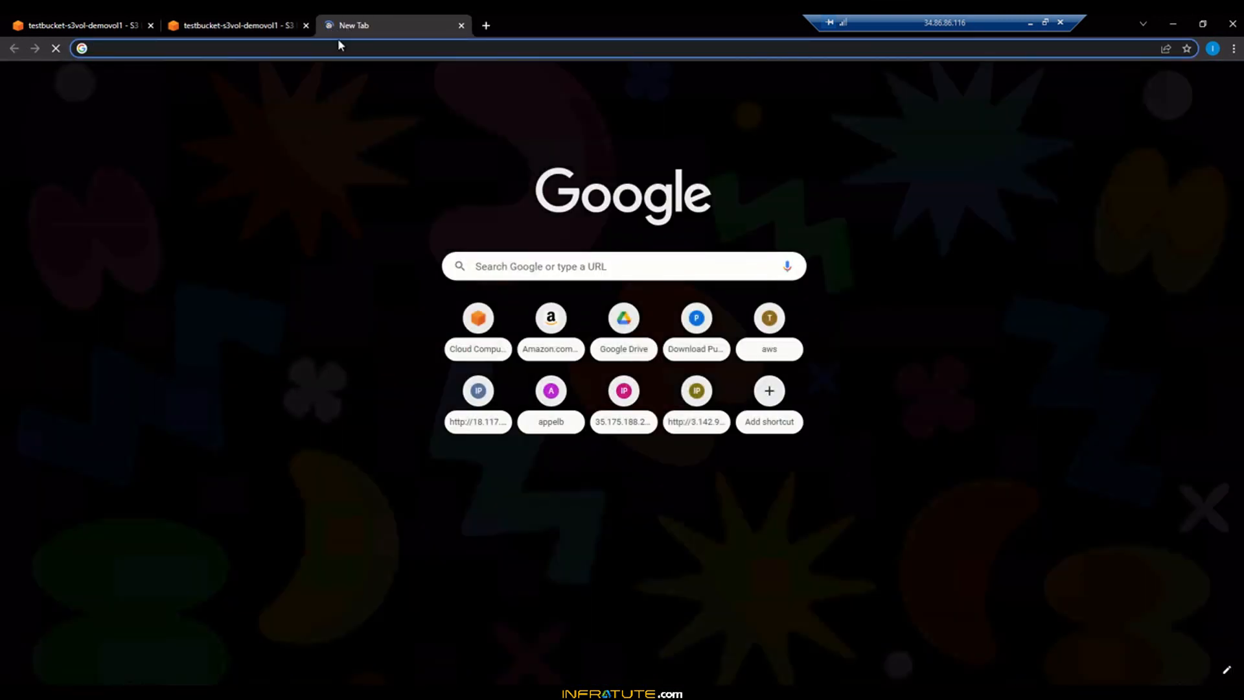
{"action": "type", "text": "https://testbucket-s3vol-demovol1.s3.us-east-2.amazonaws.com/aws-logo.png"}
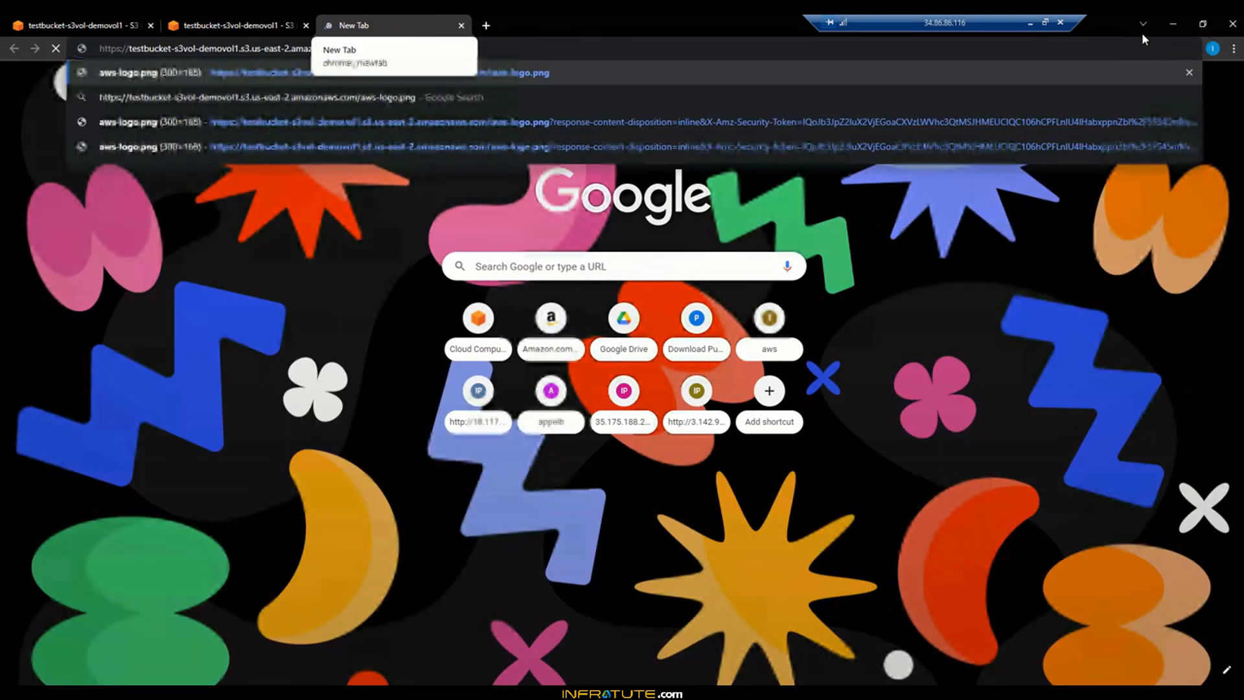
{"action": "left_click", "coordinate": [1233, 48]}
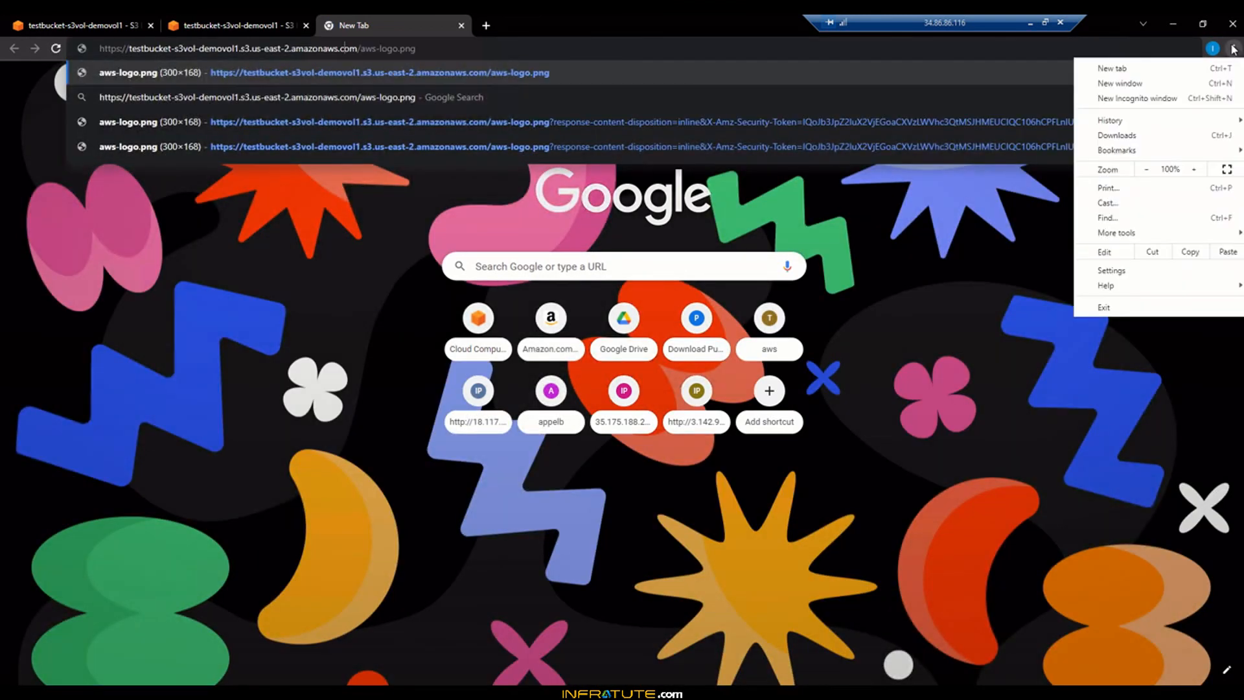
{"action": "left_click", "coordinate": [1179, 98]}
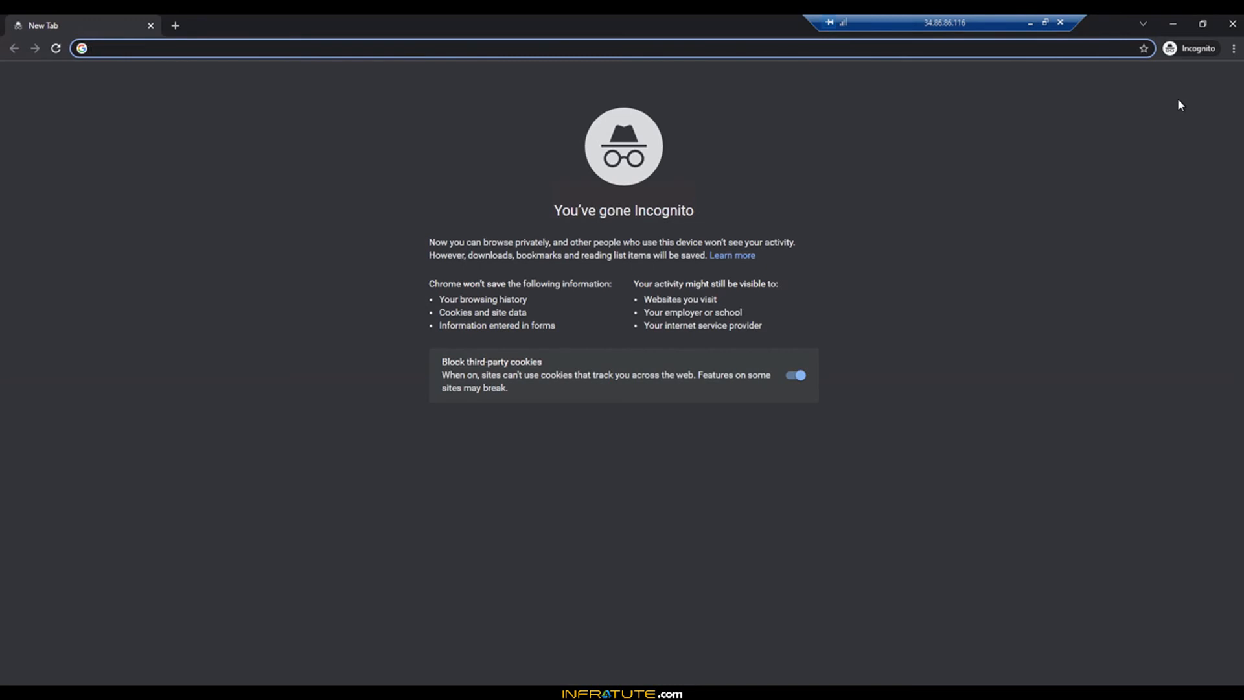
{"action": "type", "text": "https://testbucket-s3vol-demovol1.s3.us-east-2.amazonaws.com/aws-logo.png"}
{"action": "key", "text": "Return"}
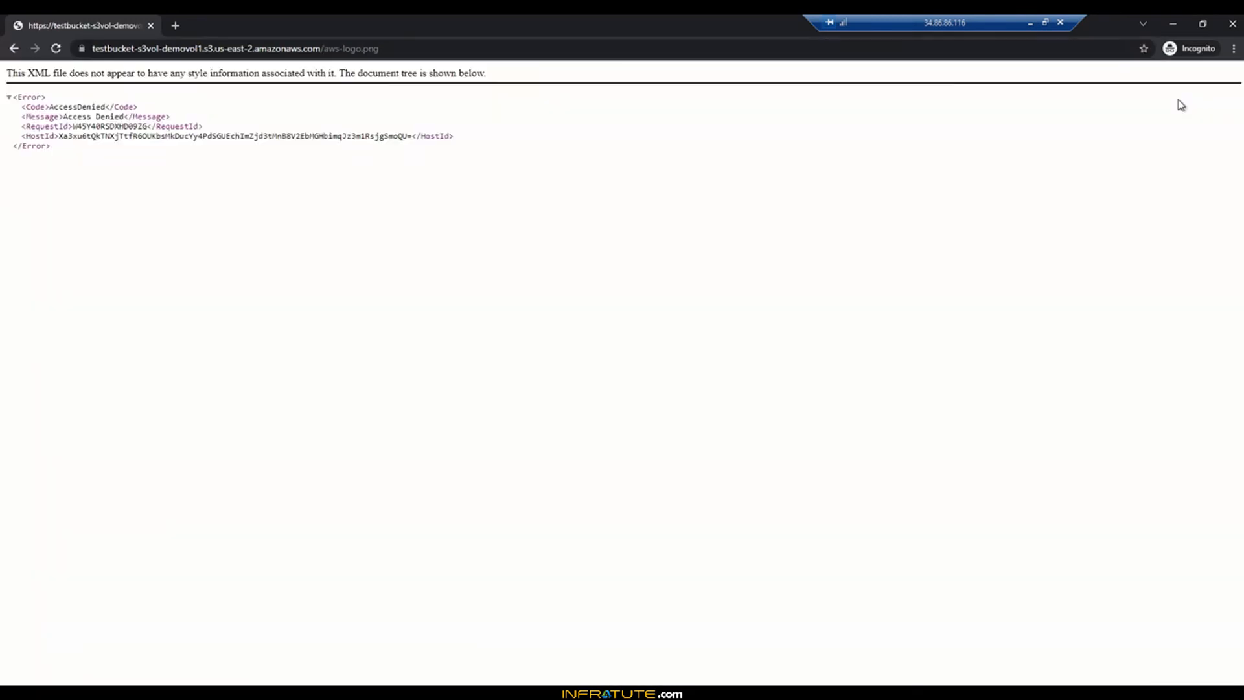
Inspect the XML returned in the Incognito window, minimize that window, and close the unused new tab in the regular browser window.
{"action": "left_click_drag", "start_coordinate": [76, 107], "coordinate": [147, 158]}
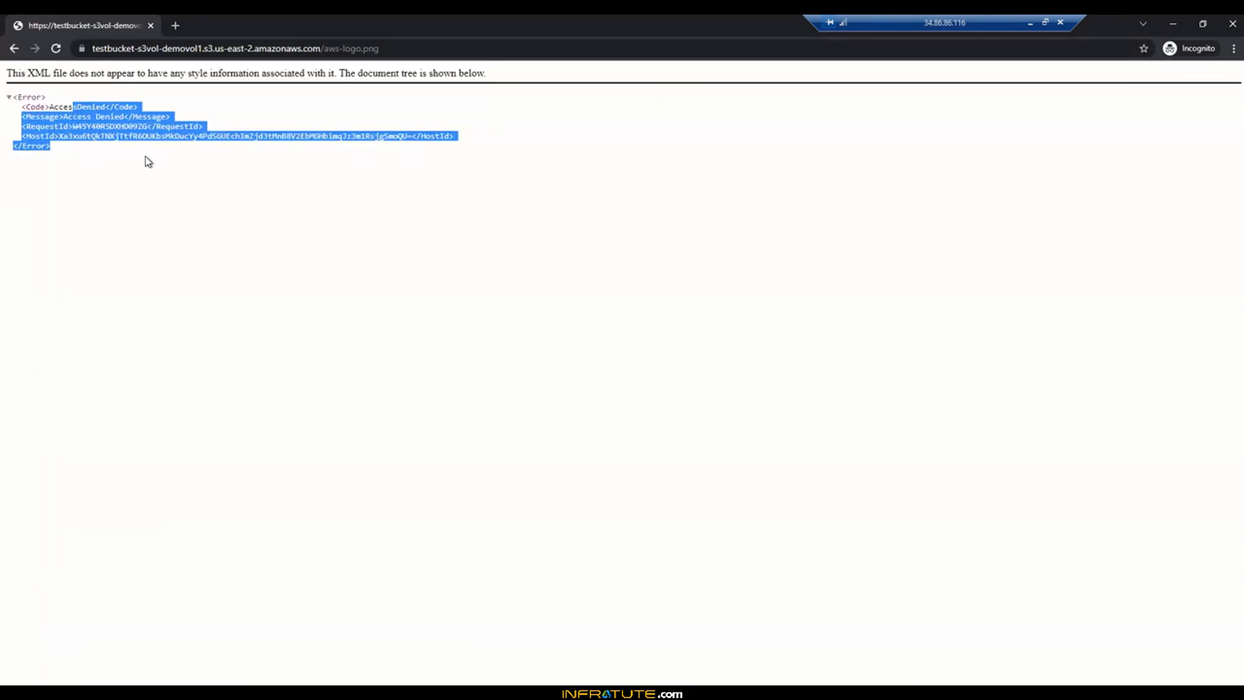
{"action": "left_click", "coordinate": [148, 158]}
{"action": "left_click", "coordinate": [1171, 26]}
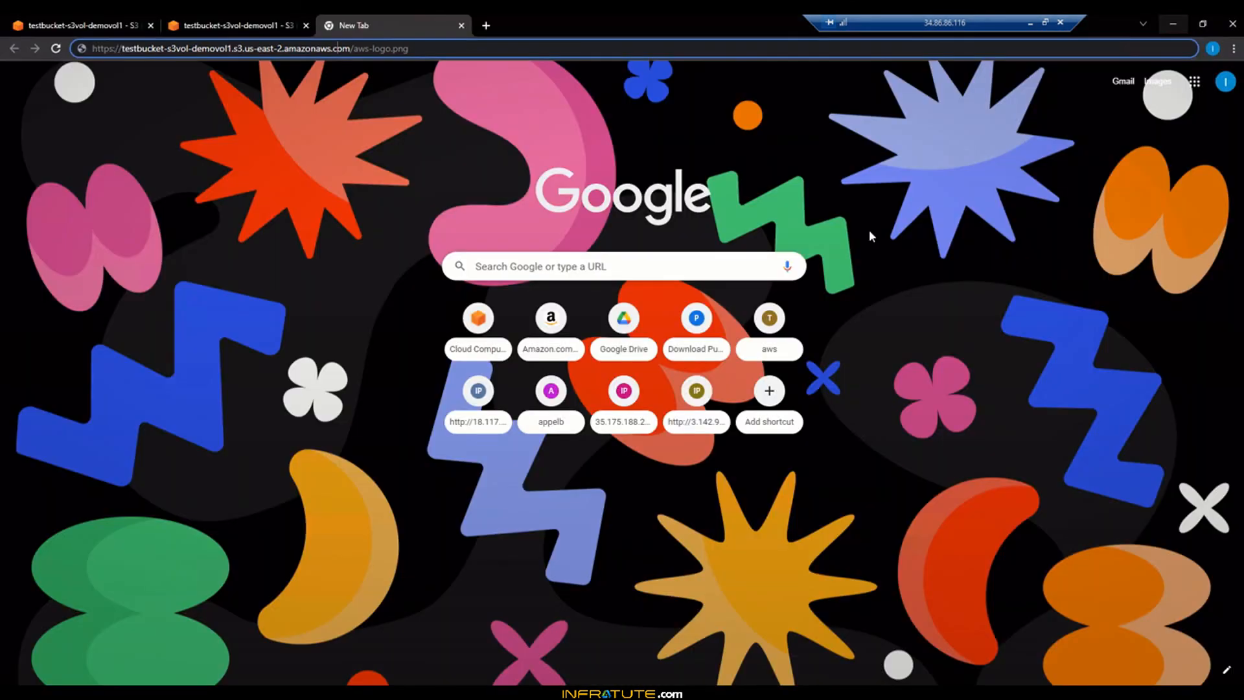
{"action": "left_click", "coordinate": [56, 49]}
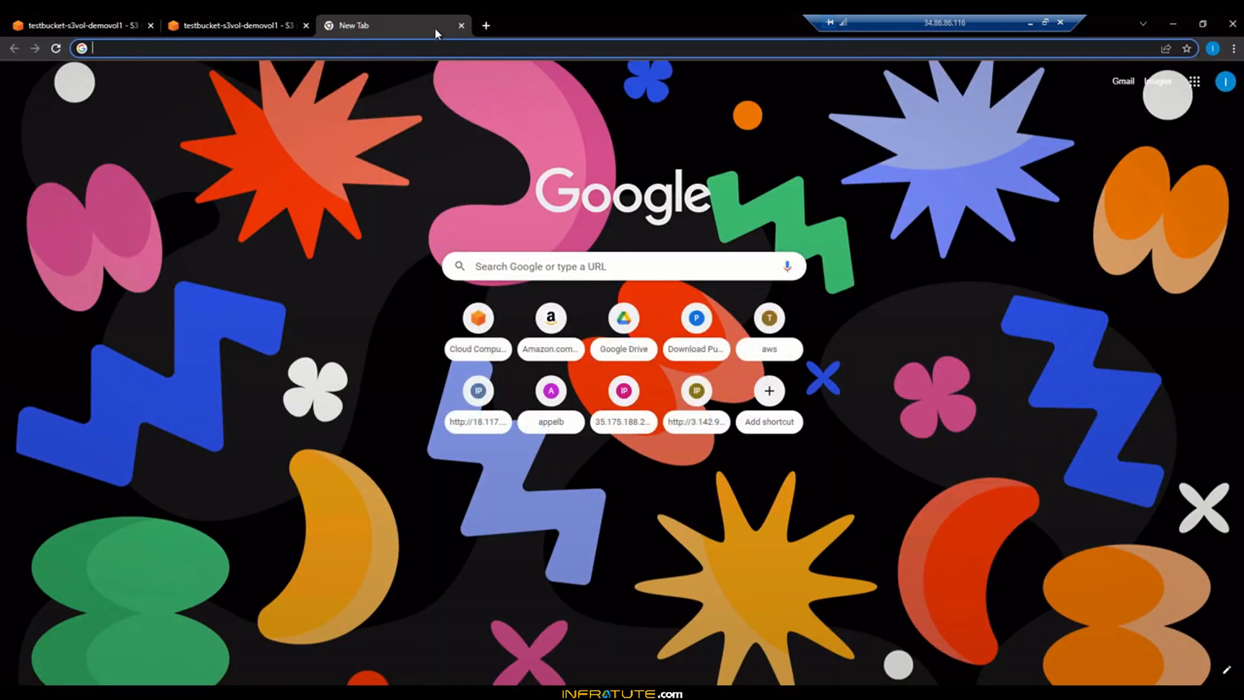
{"action": "left_click", "coordinate": [462, 26]}
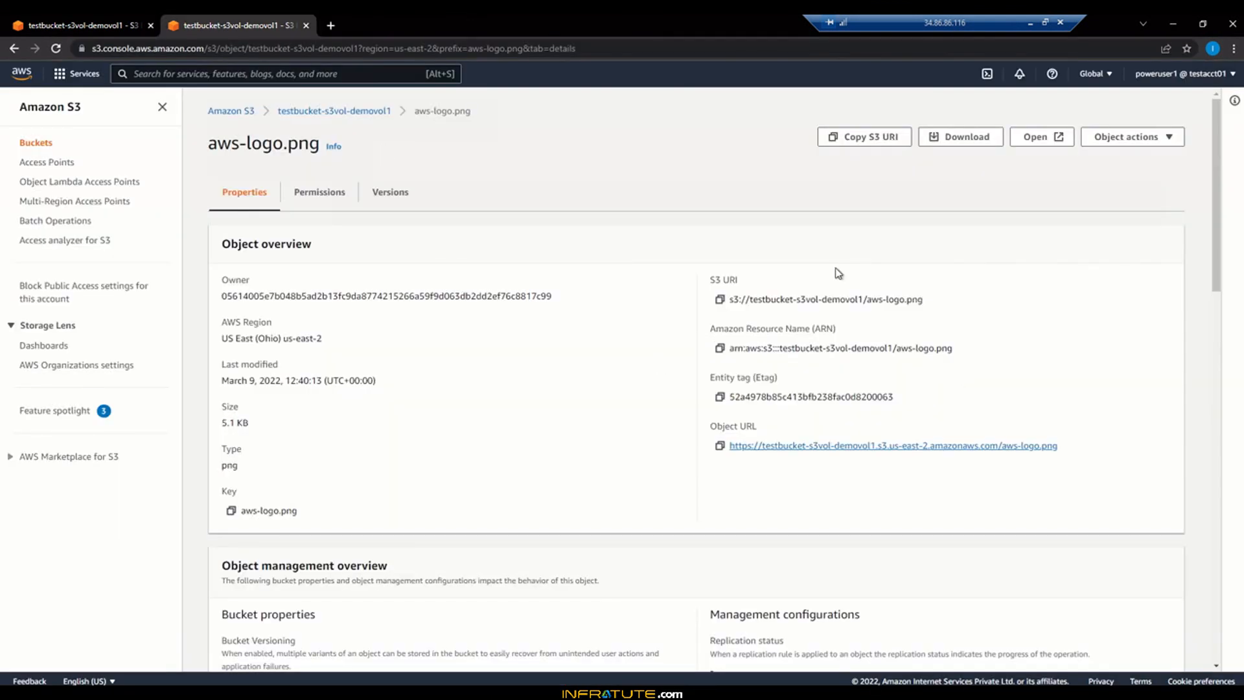
Switch back to the Incognito window, examine the aws-logo.png address and the returned XML, and close the window.
{"action": "key", "text": "alt+Tab"}
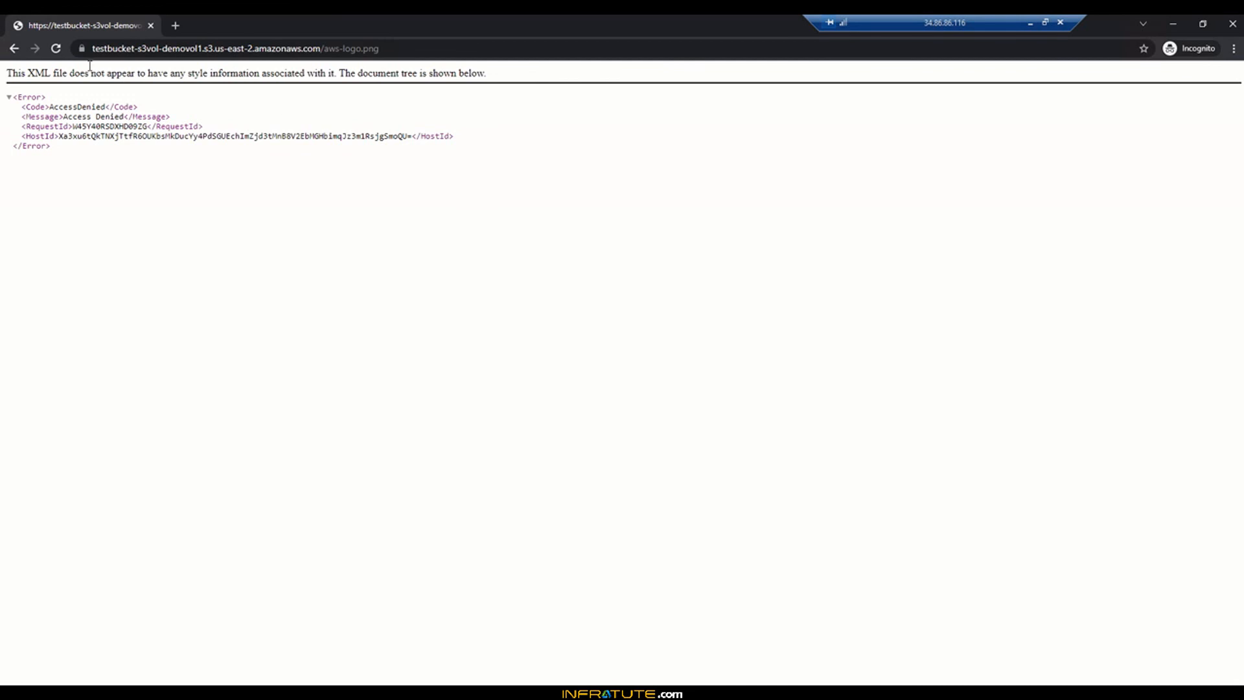
{"action": "left_click_drag", "start_coordinate": [75, 74], "coordinate": [425, 48]}
{"action": "left_click", "coordinate": [291, 68]}
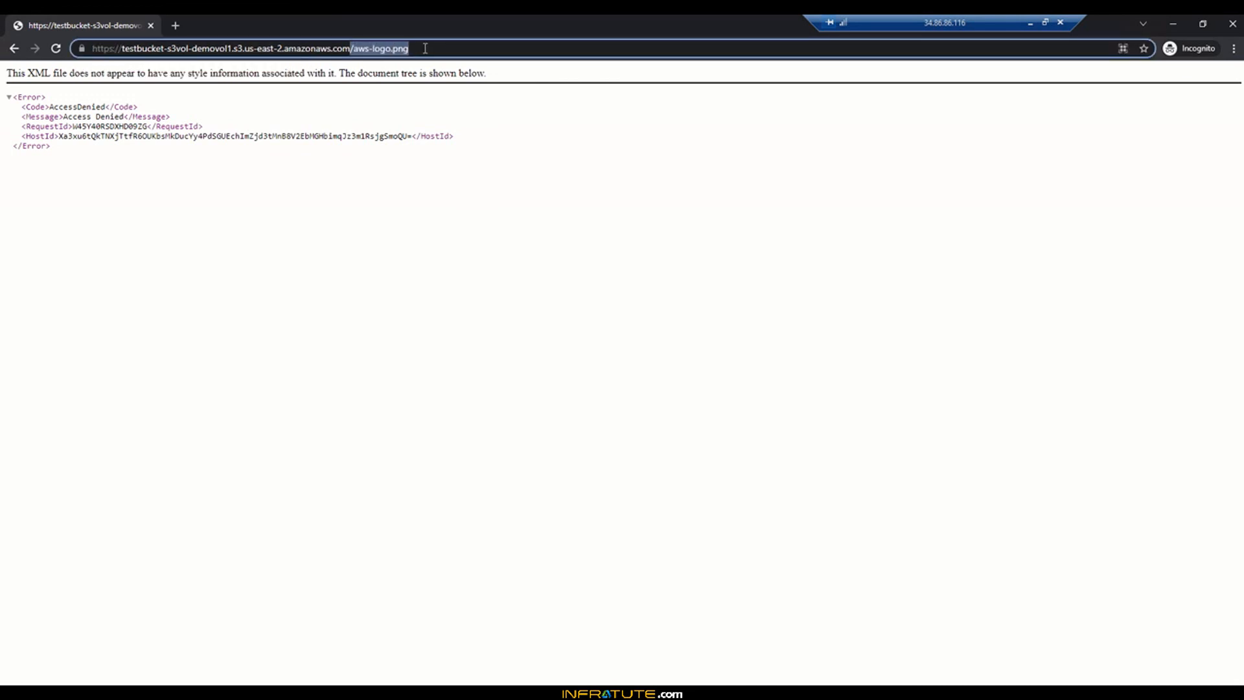
{"action": "left_click", "coordinate": [853, 180]}
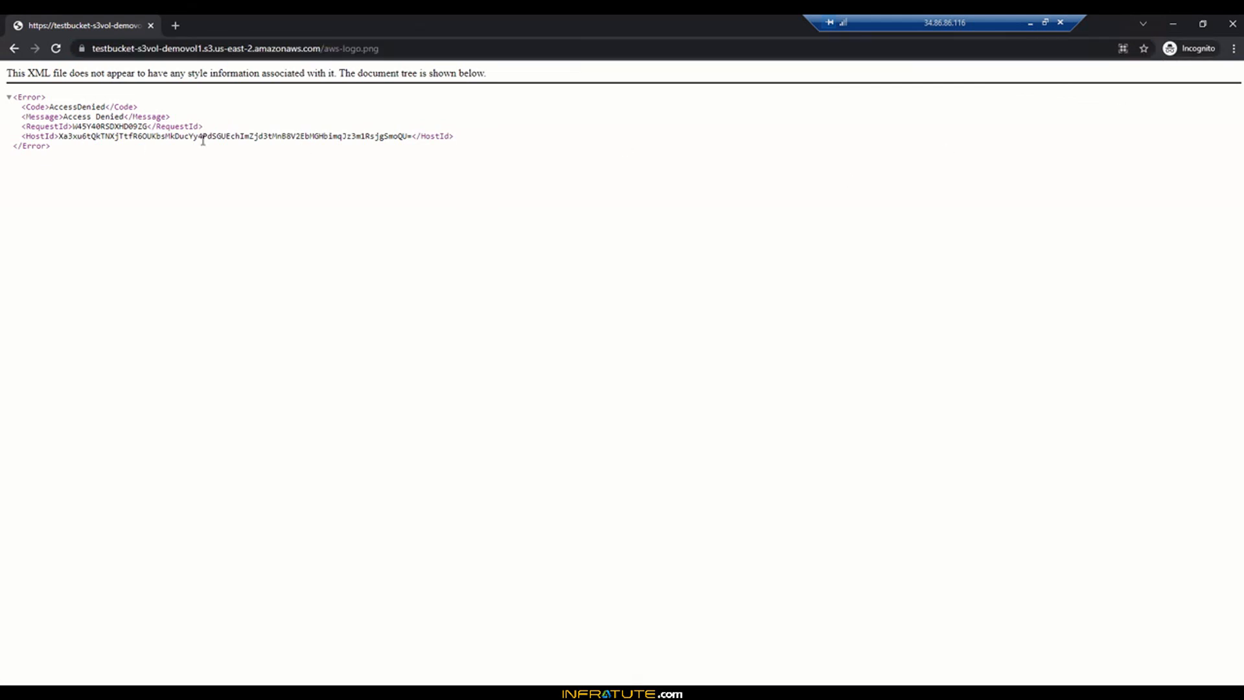
{"action": "left_click_drag", "start_coordinate": [77, 136], "coordinate": [366, 137]}
{"action": "left_click", "coordinate": [425, 255]}
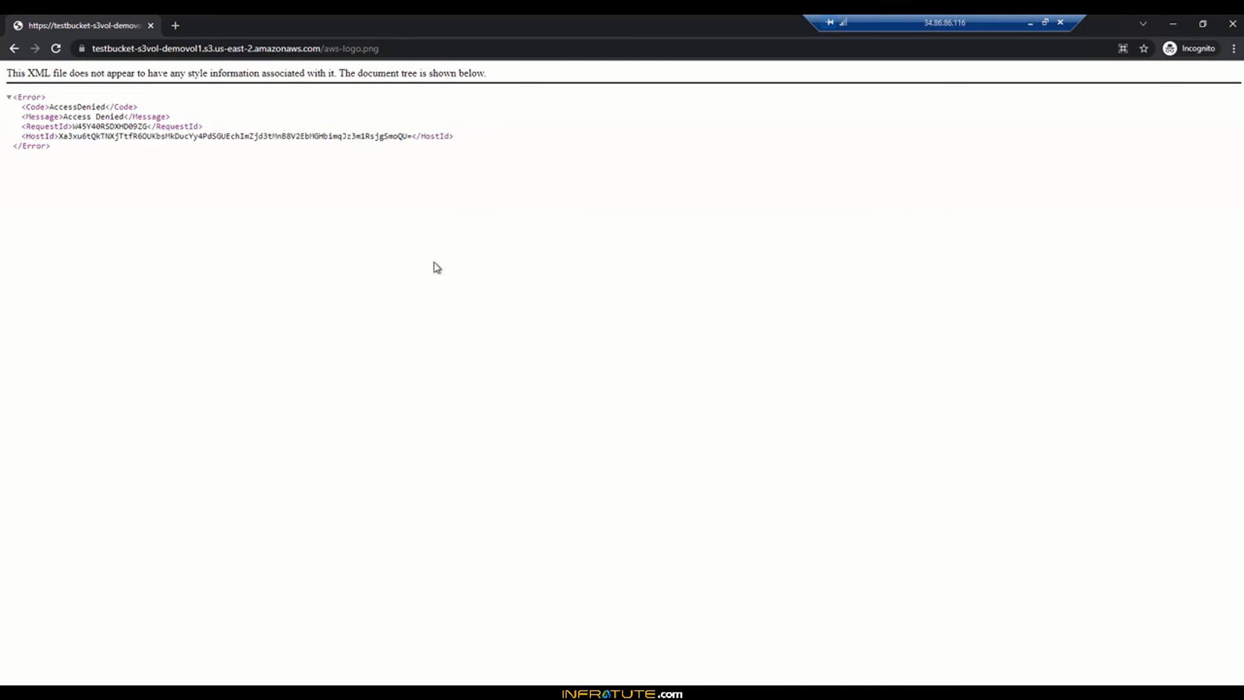
{"action": "left_click", "coordinate": [1233, 24]}
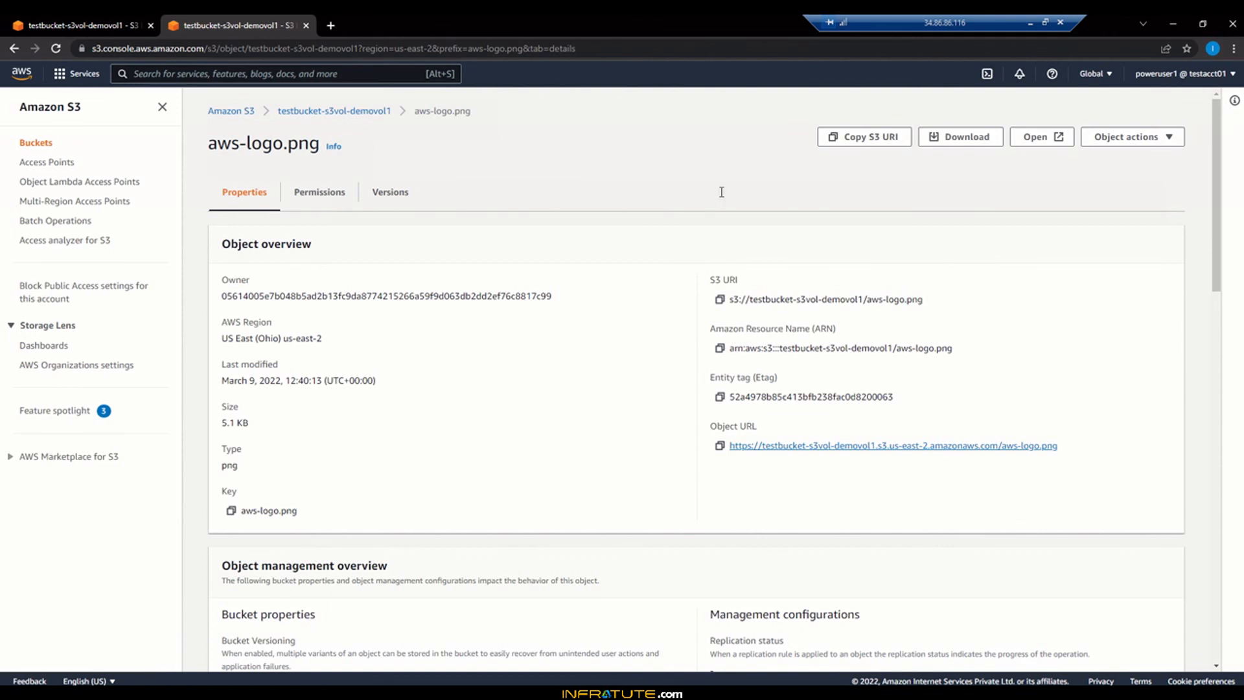
Return from aws-logo.png to the Amazon S3 bucket list.
{"action": "left_click", "coordinate": [232, 116]}
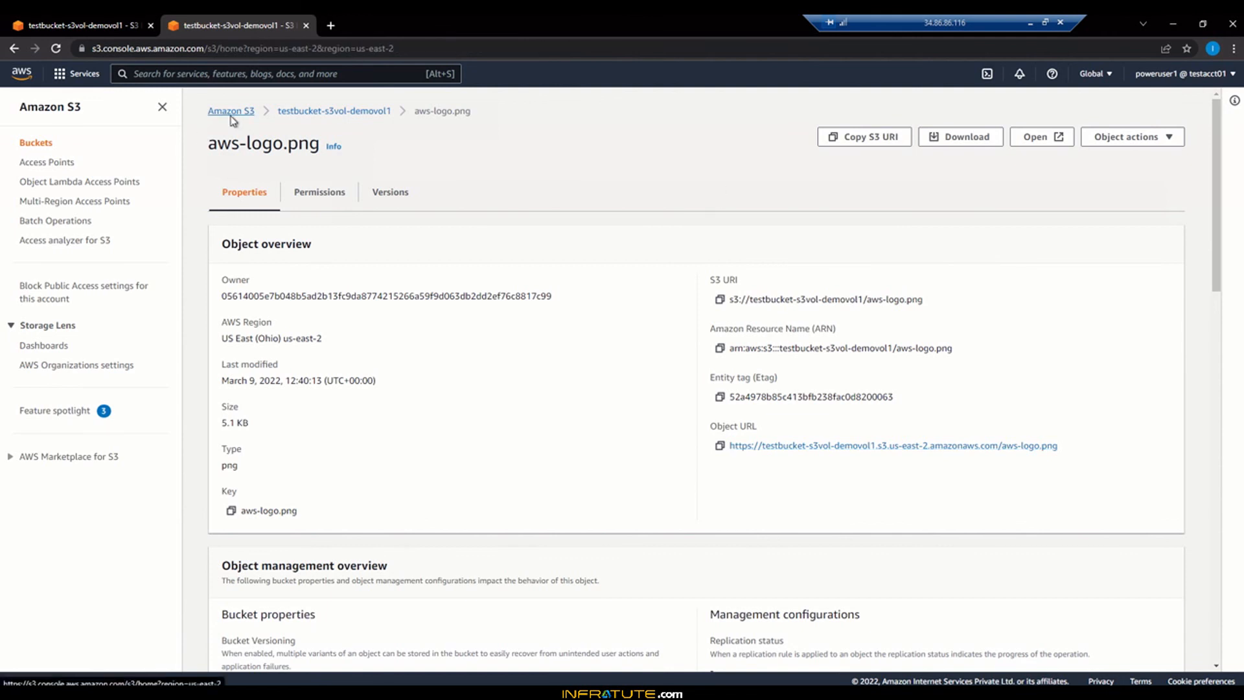